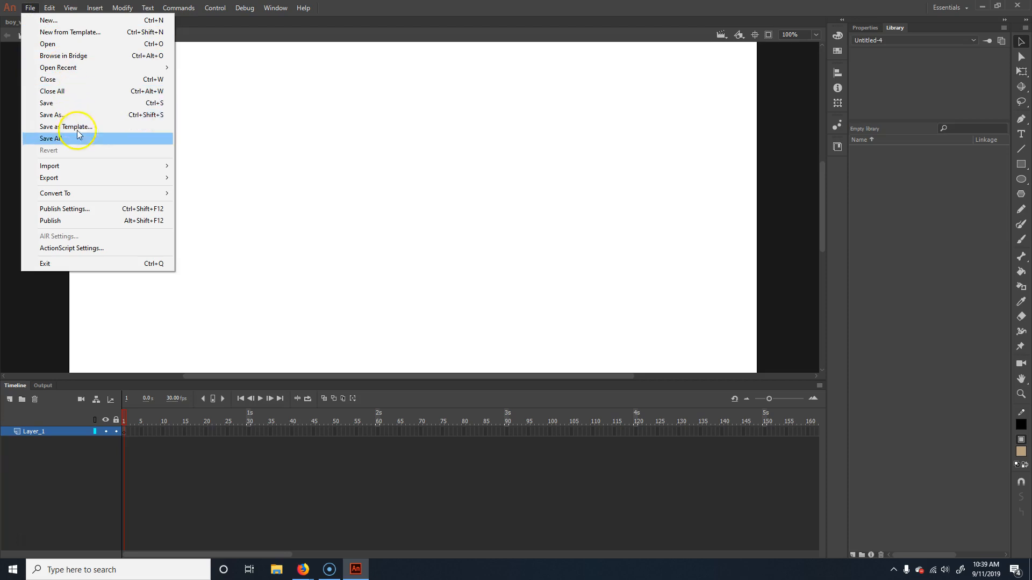
Import the image kidSketch_v02.png onto the stage of the new document
mouse_move(73, 166)
click(248, 168)
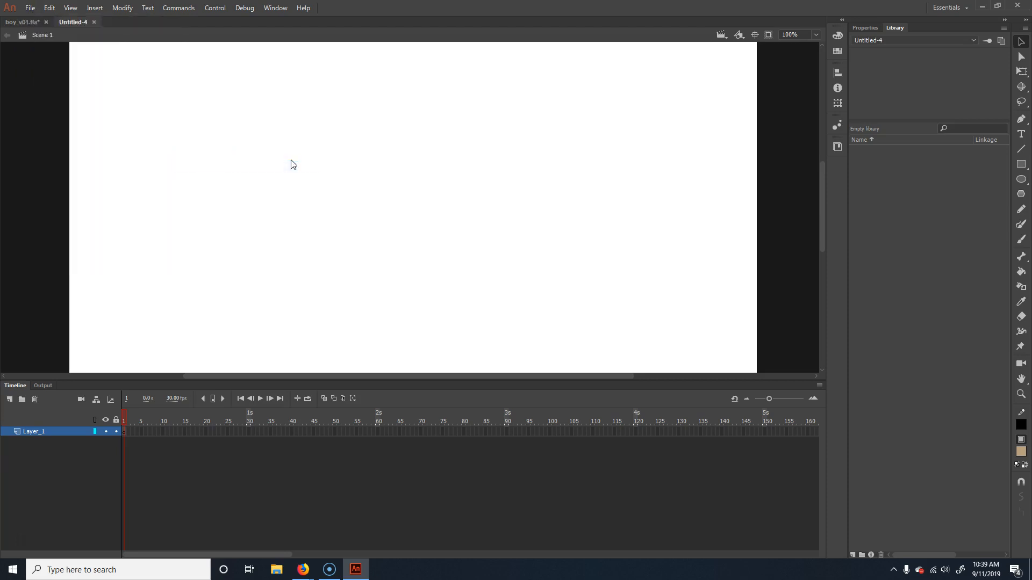
click(350, 96)
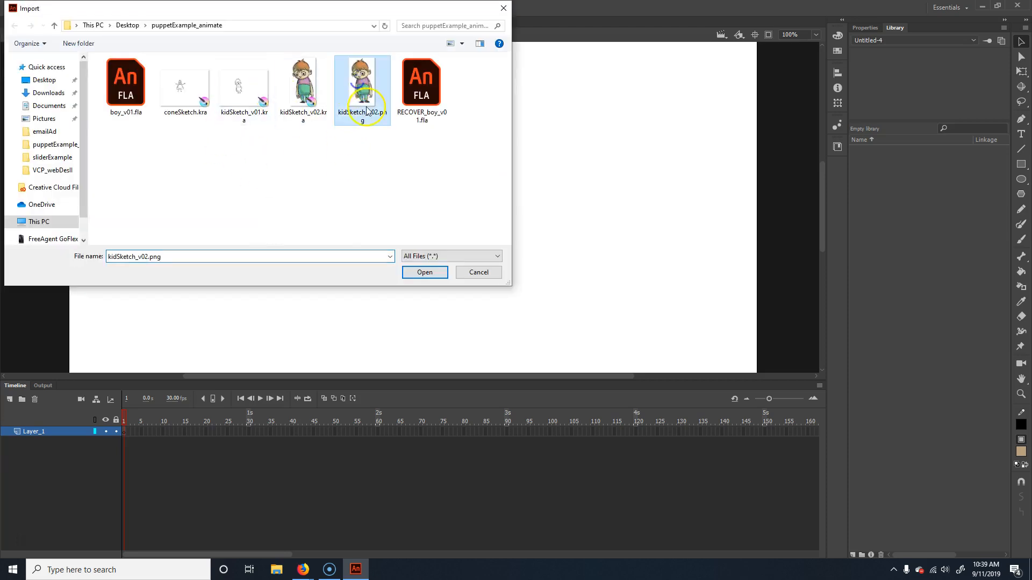
click(437, 272)
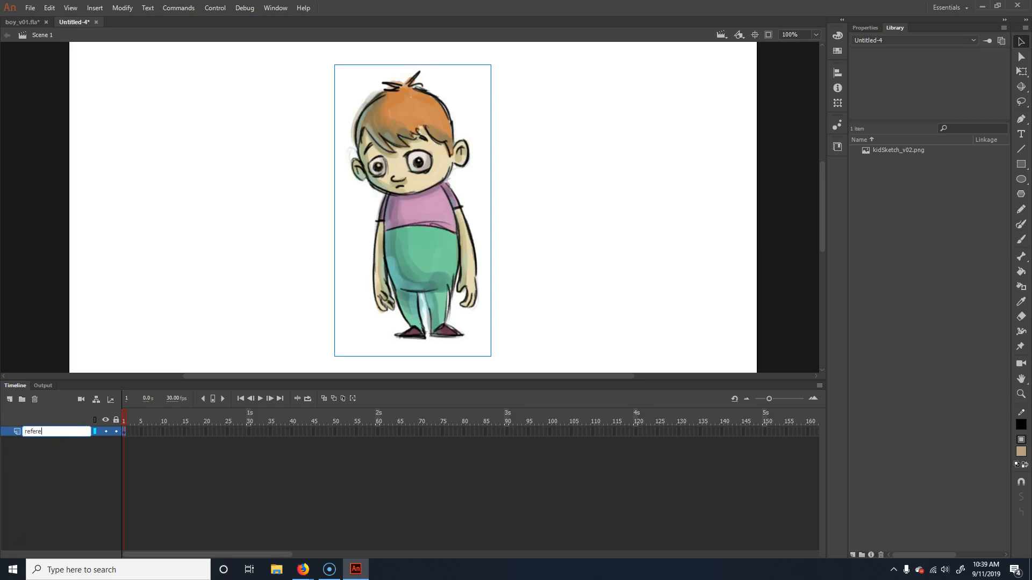
Rename the sketch's layer as reference and lock it
key(Return)
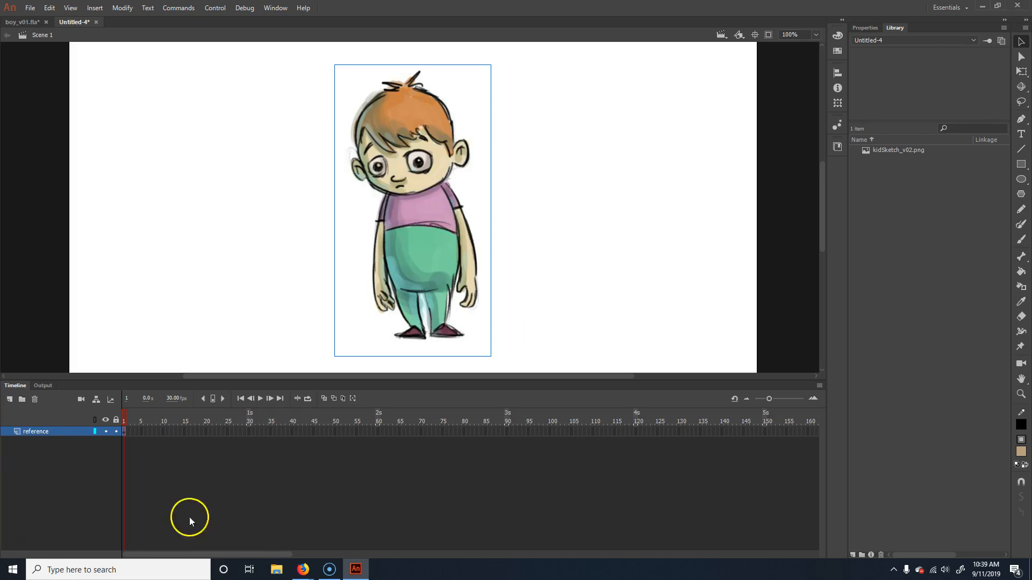
click(114, 432)
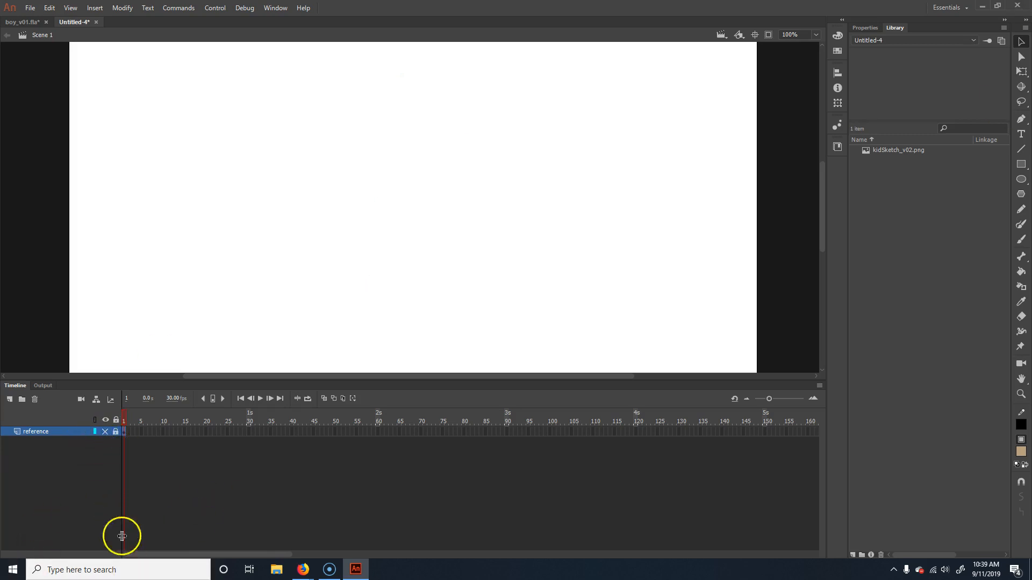
Set the reference layer's visibility to Transparent with a value of 10 in its layer properties
double_click(73, 433)
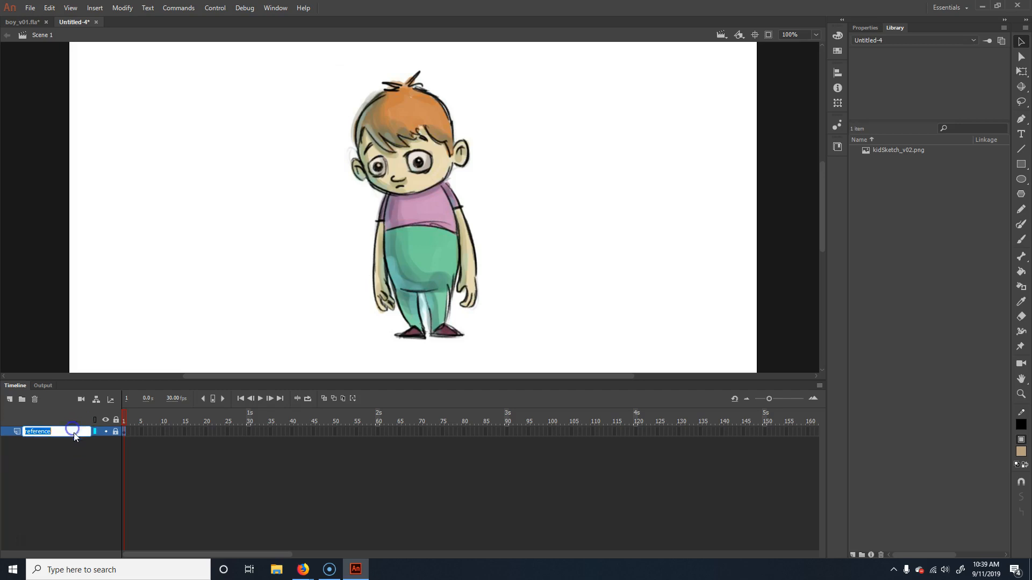
double_click(14, 432)
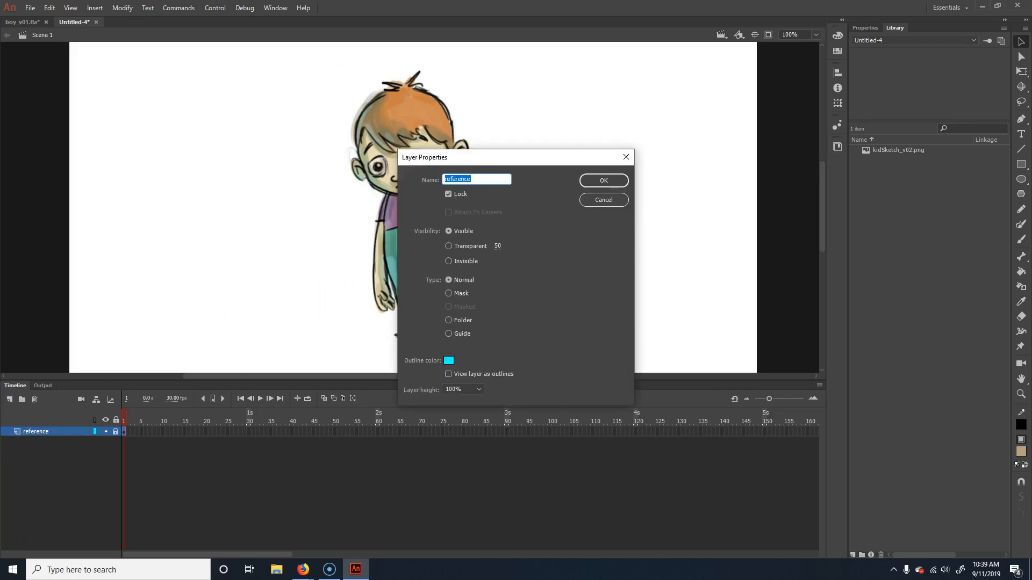
click(499, 247)
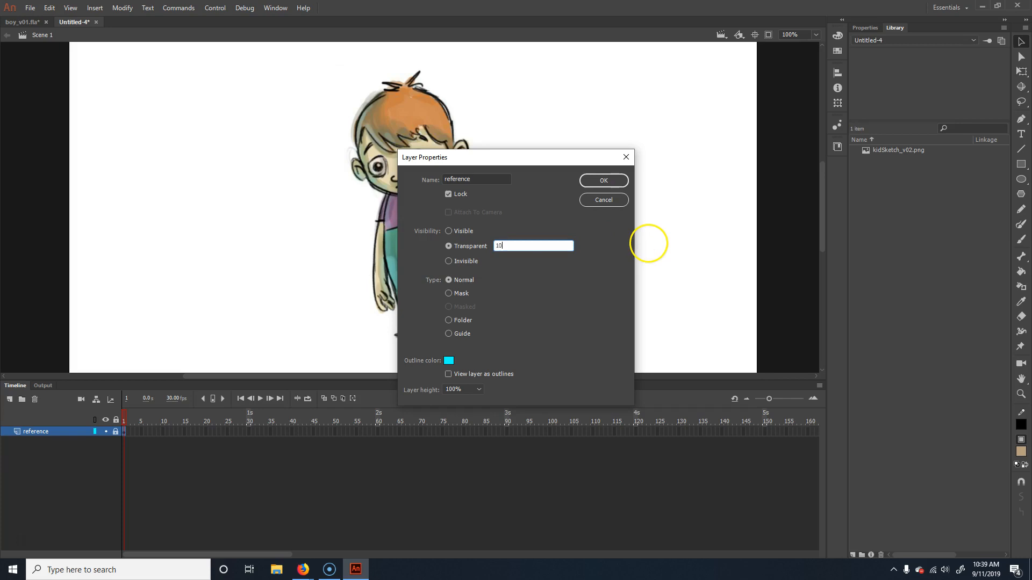
key(Return)
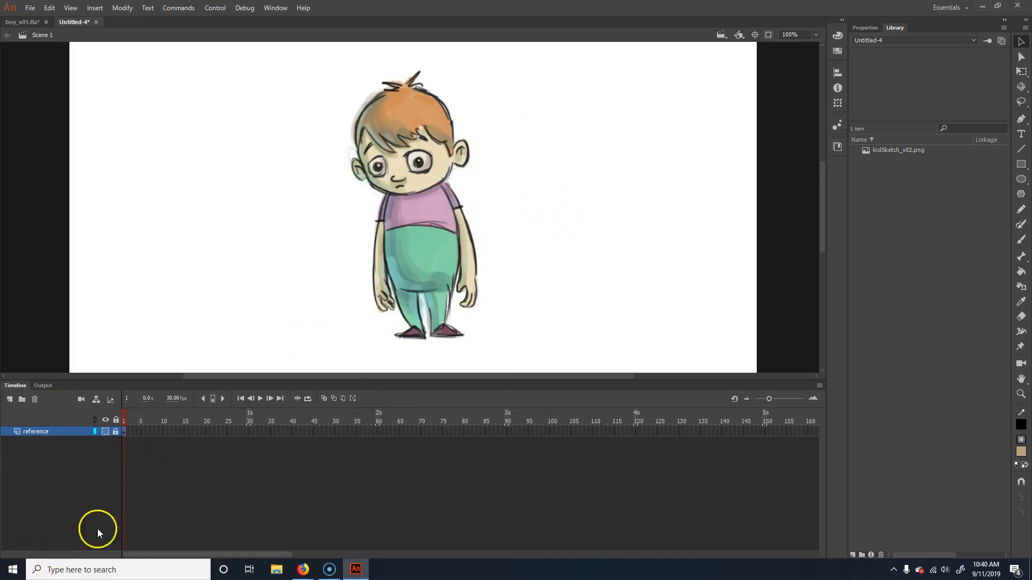
Add a new layer above the reference layer and choose the Pencil tool, moving the stray error window aside
click(9, 399)
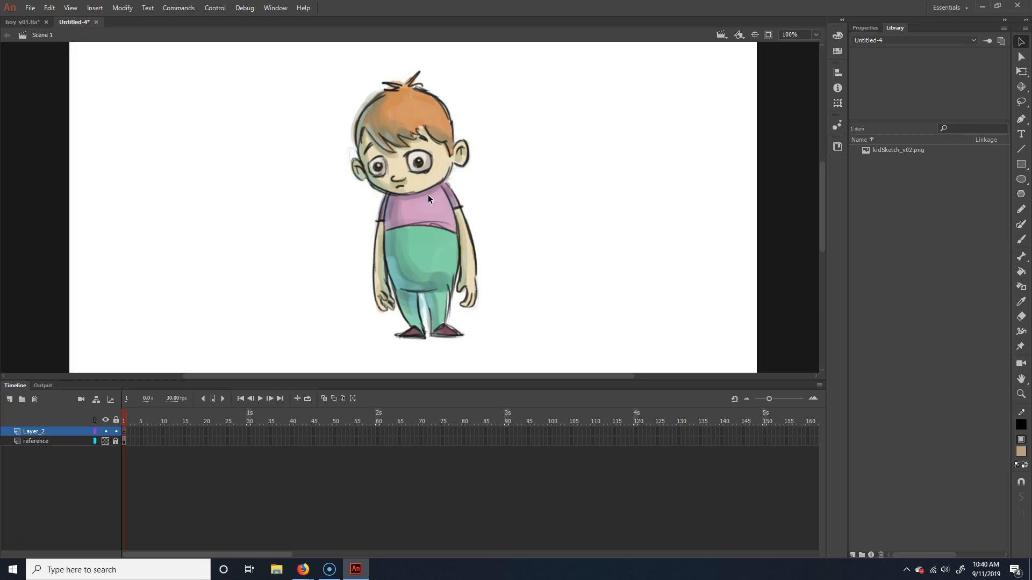
click(1020, 209)
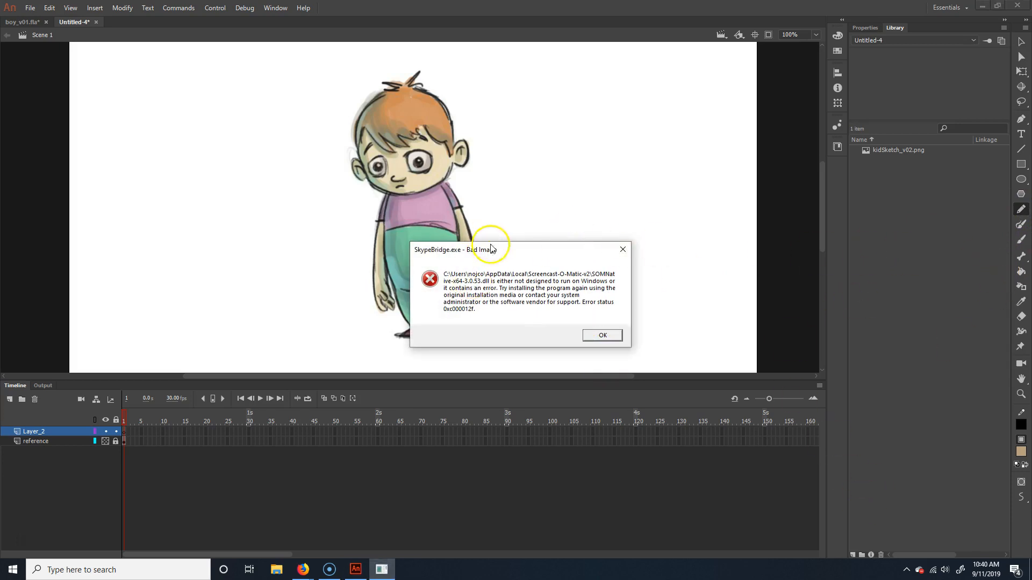
drag(502, 250, 1031, 250)
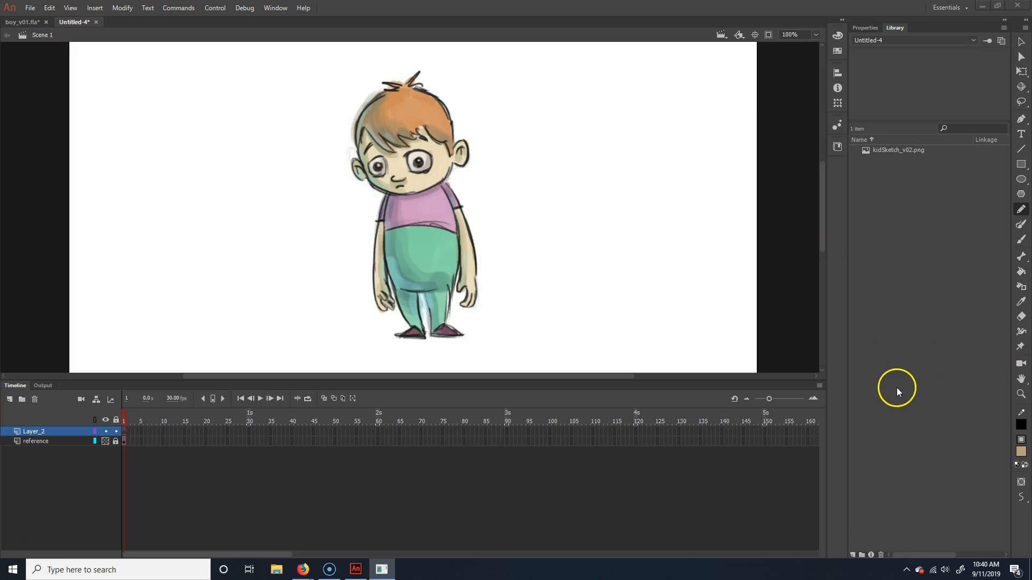
click(1019, 215)
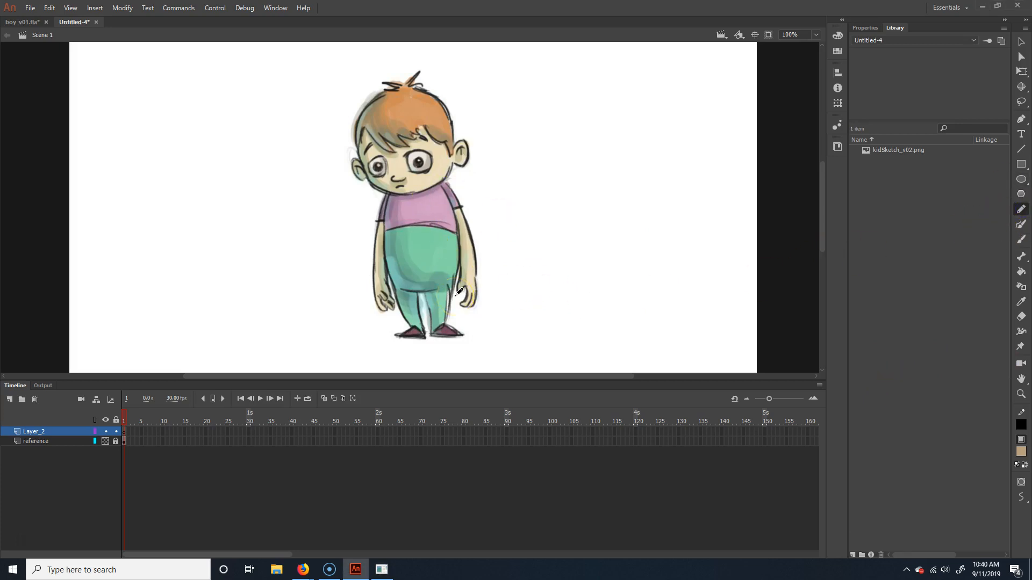
Try a freehand Paint Brush stroke with a stroke size of 1 in the empty area beside the boy
click(1022, 225)
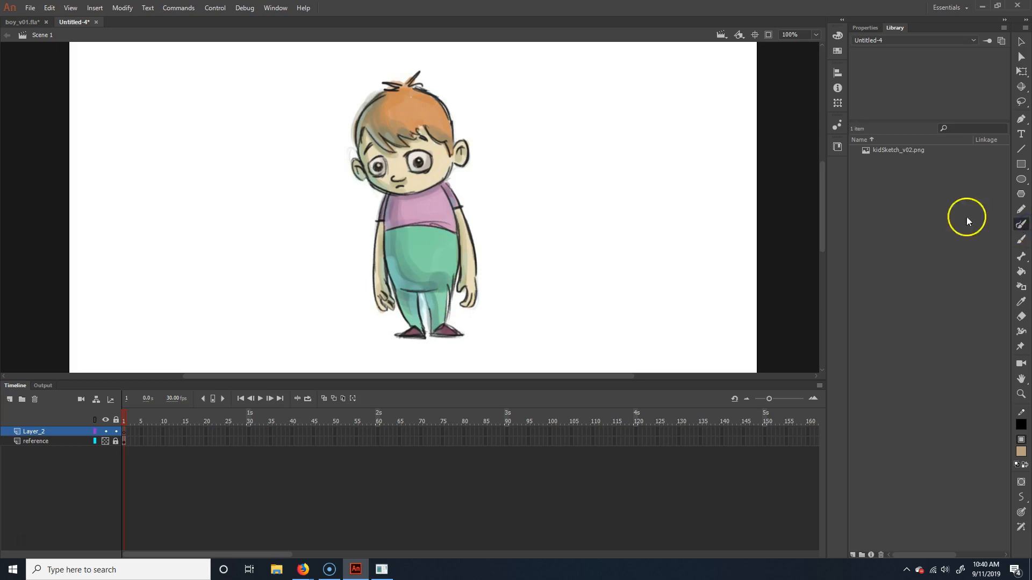
click(865, 28)
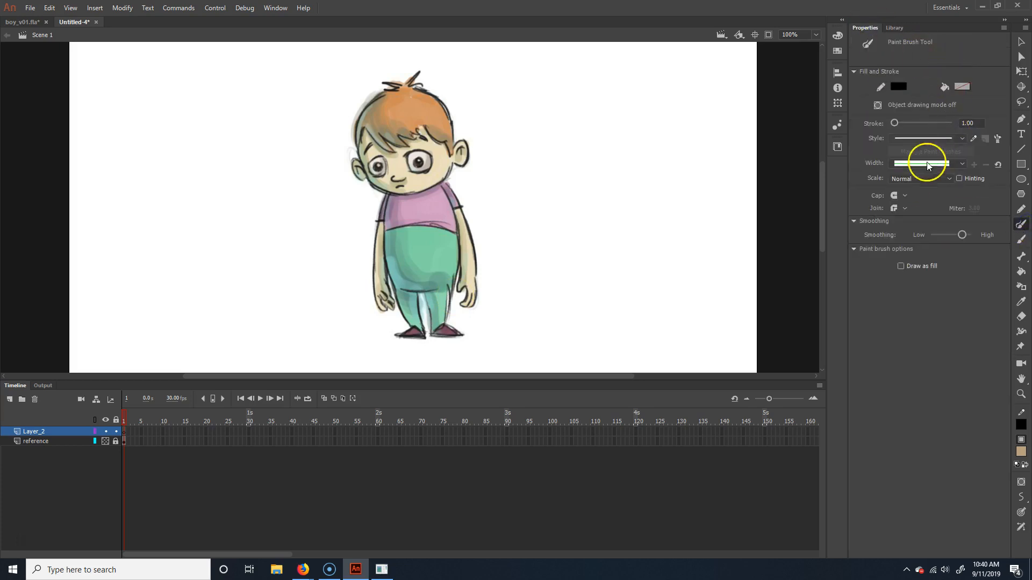
mouse_move(528, 222)
mouse_down()
mouse_move(601, 207)
mouse_move(626, 298)
mouse_up()
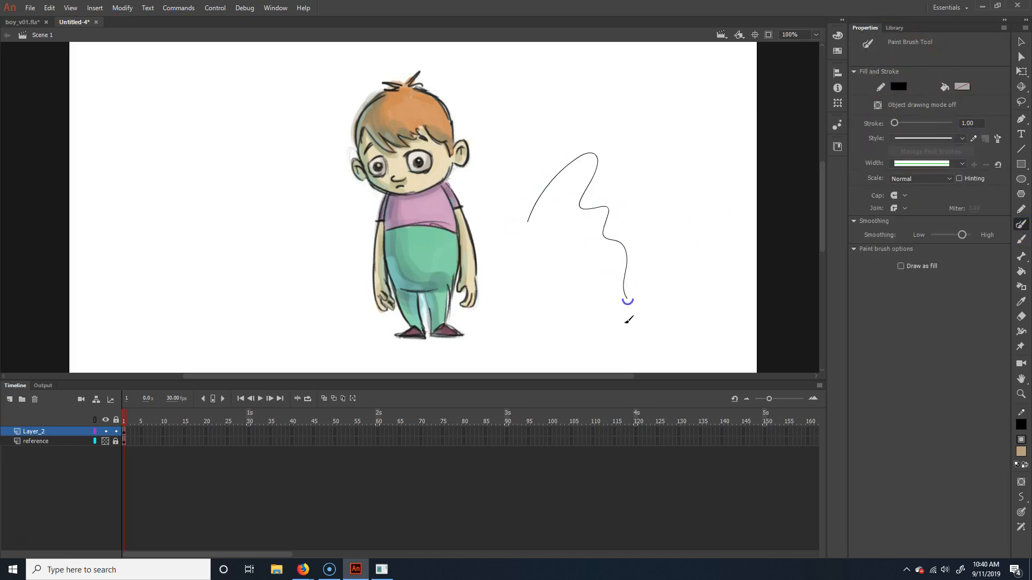
key(ctrl+z)
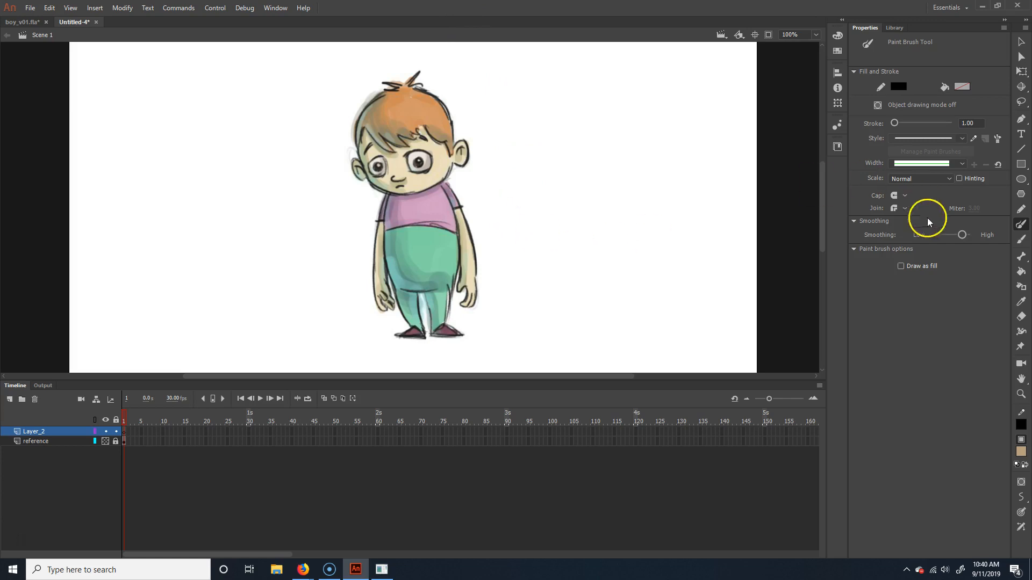
Try pressure-sensitive Paint Brush strokes with a stroke size of 7 beside the boy, undoing each test
click(1019, 513)
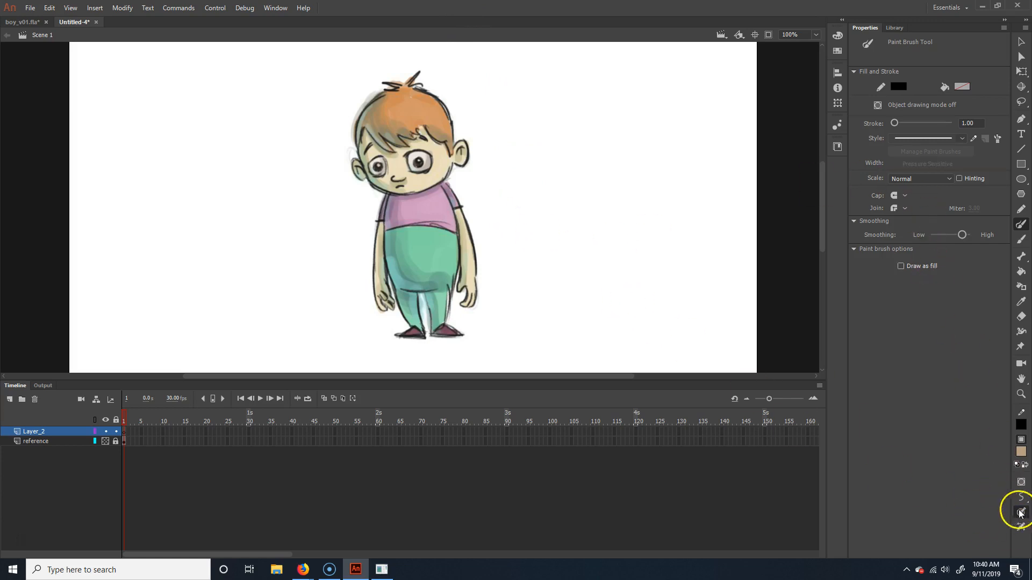
mouse_move(532, 207)
mouse_down()
mouse_move(623, 108)
mouse_move(650, 295)
mouse_move(656, 256)
mouse_move(647, 252)
mouse_up()
mouse_move(515, 254)
mouse_down()
mouse_move(548, 127)
mouse_move(571, 267)
mouse_move(672, 248)
mouse_up()
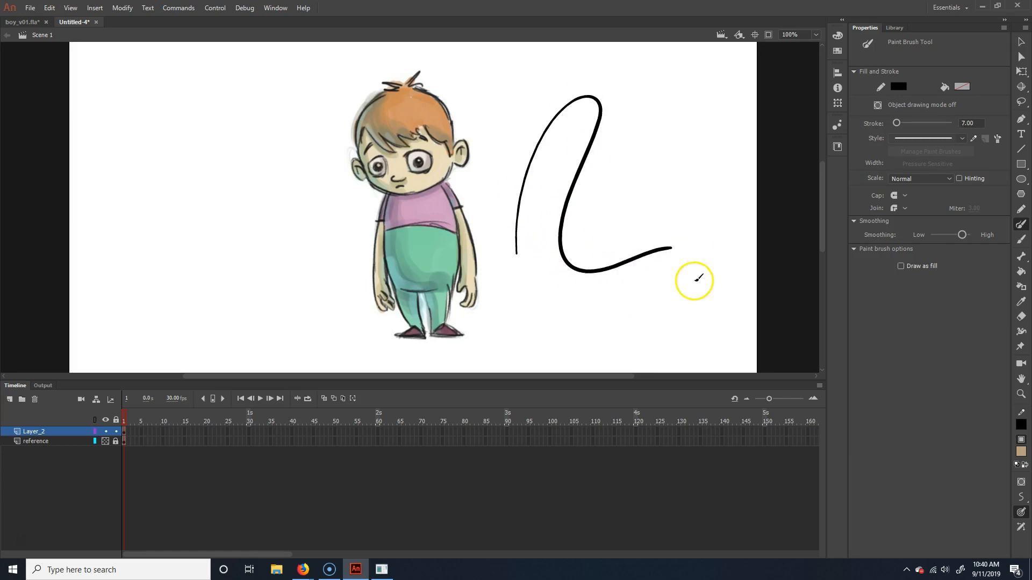
key(ctrl+z)
mouse_move(544, 221)
mouse_down()
mouse_move(571, 173)
mouse_move(576, 217)
mouse_move(572, 205)
mouse_up()
click(570, 203)
mouse_move(575, 169)
mouse_down()
mouse_move(614, 231)
mouse_move(601, 272)
mouse_move(648, 226)
mouse_up()
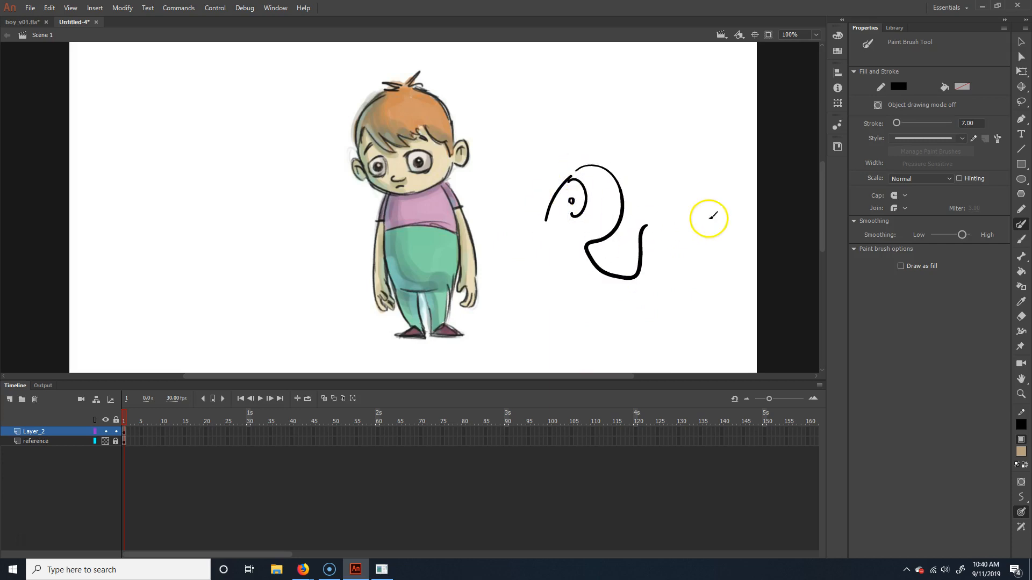
key(ctrl+z)
key(ctrl+z)
key(ctrl+z)
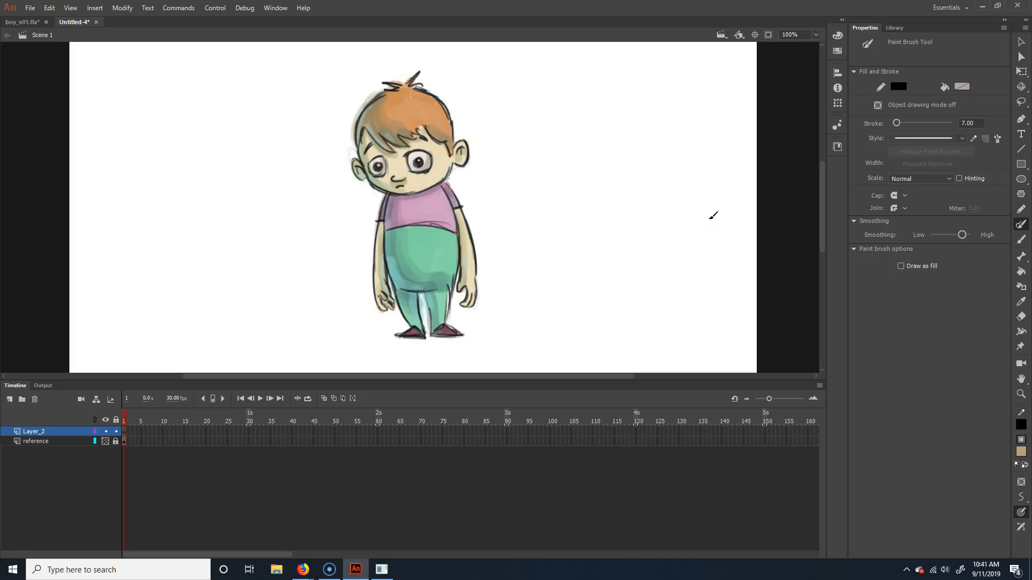
Switch to the Pencil tool and set its stroke size to 2
click(1016, 212)
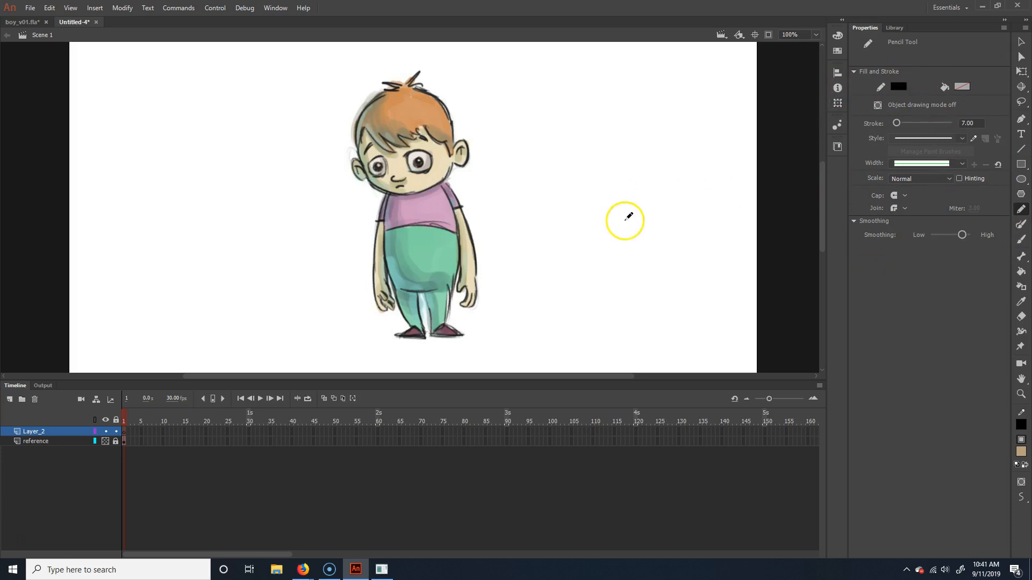
click(965, 125)
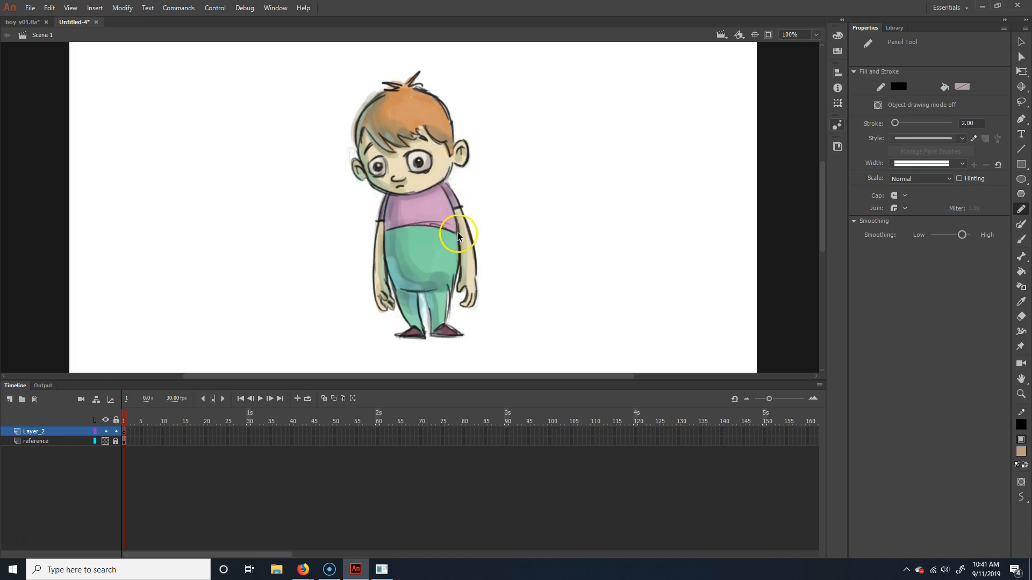
Try to trace the boy's torso as a closed rounded outline with the Pencil tool
scroll(458, 236, up, 1)
scroll(536, 295, down, 3)
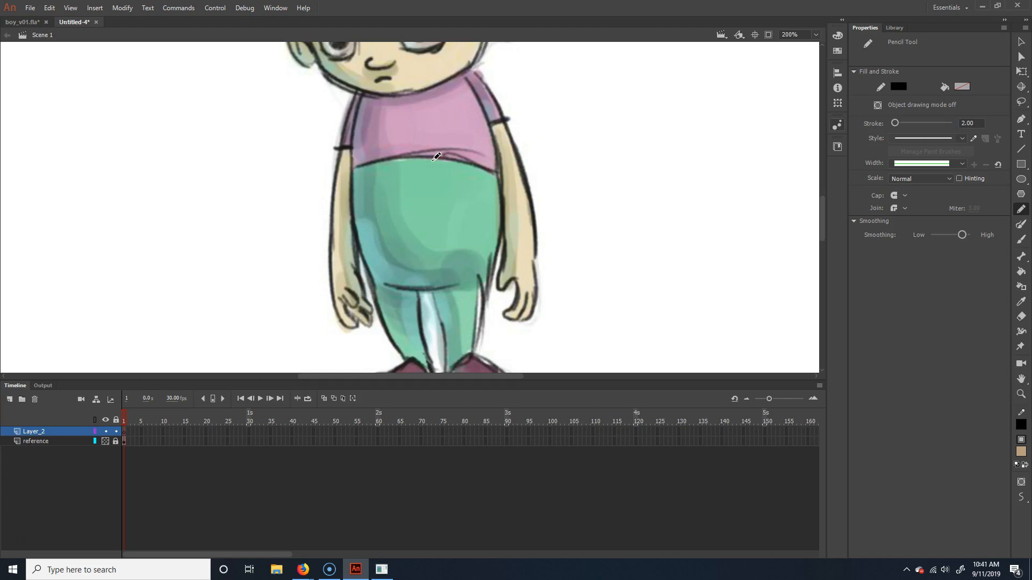
drag(497, 177, 504, 210)
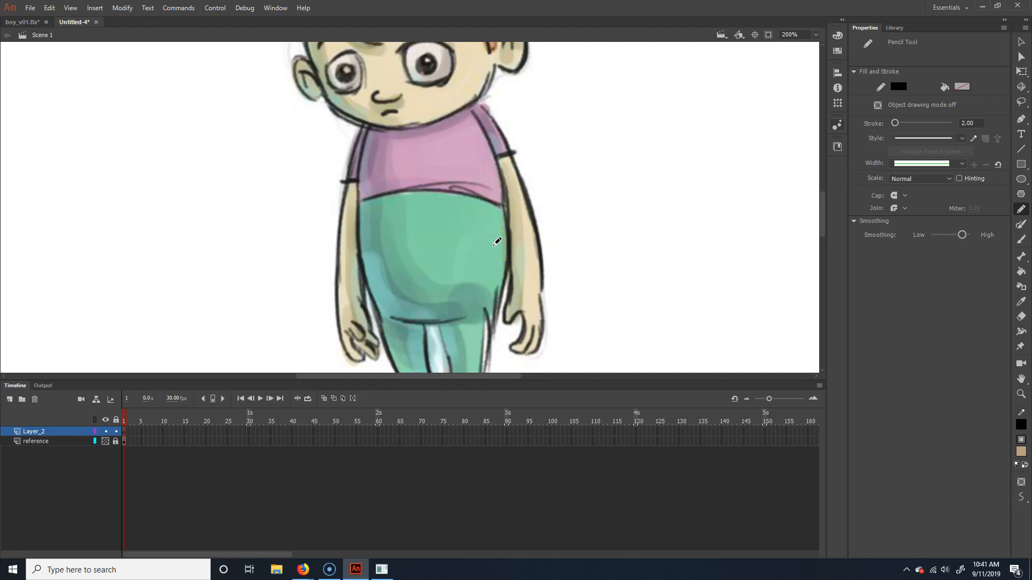
drag(531, 271, 537, 253)
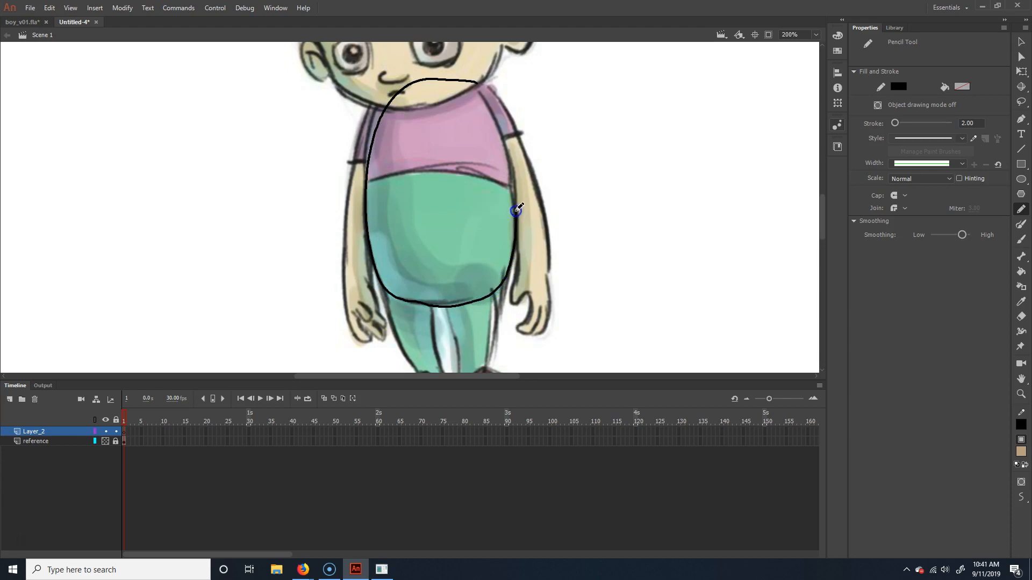
drag(468, 77, 471, 79)
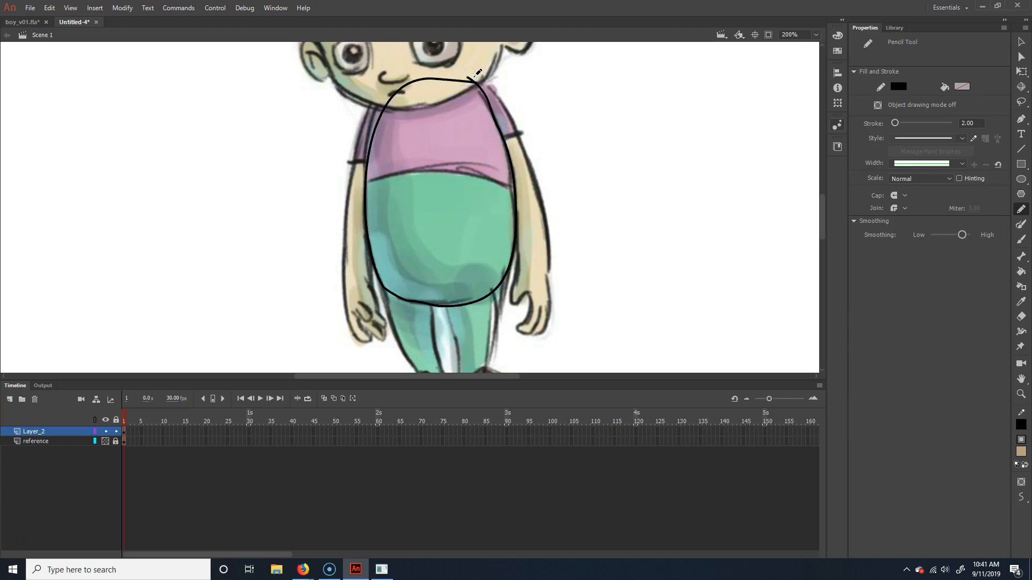
key(ctrl+z)
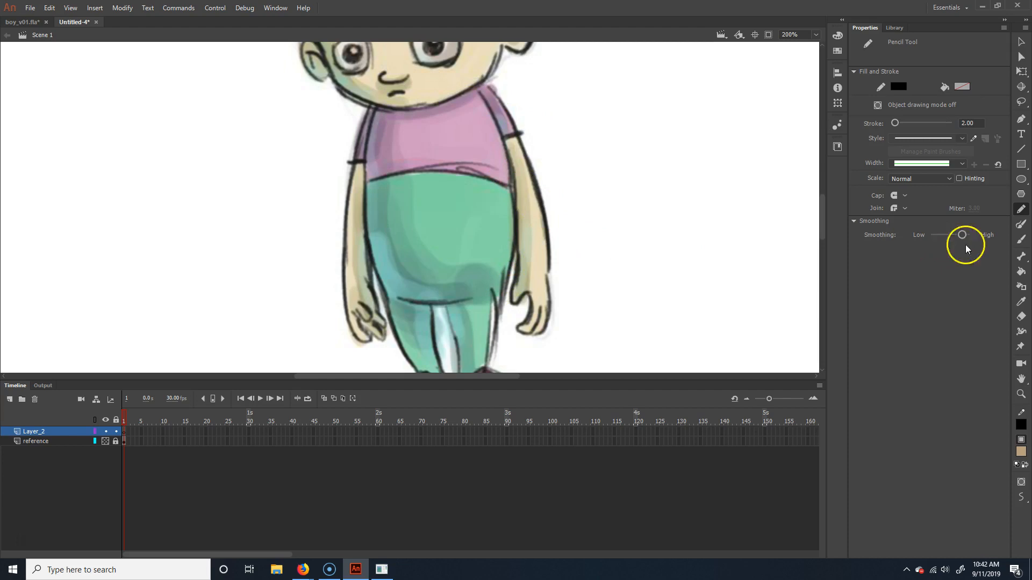
Try a pencil stroke along the side of the torso with smoothing lowered
mouse_move(962, 235)
mouse_down()
mouse_move(973, 237)
mouse_move(931, 236)
mouse_up()
drag(499, 141, 510, 232)
key(ctrl+z)
Raise the Pencil's smoothing to its maximum and trace the torso as a closed rounded outline reaching up behind the chin
drag(960, 236, 980, 234)
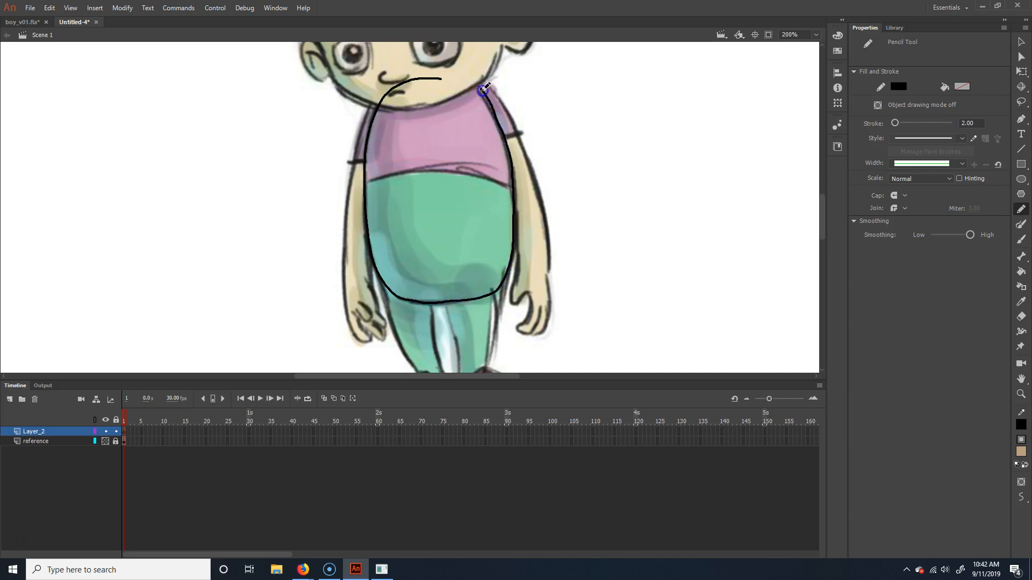
drag(445, 75, 438, 78)
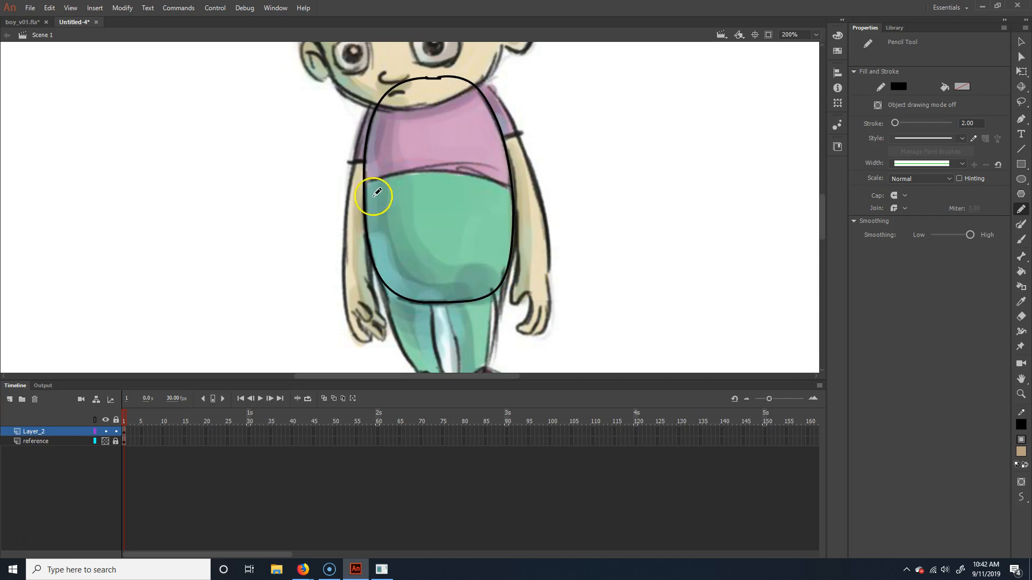
Try straight lines across the torso outline with the Line tool, at the waist and lower on the belly
click(1021, 149)
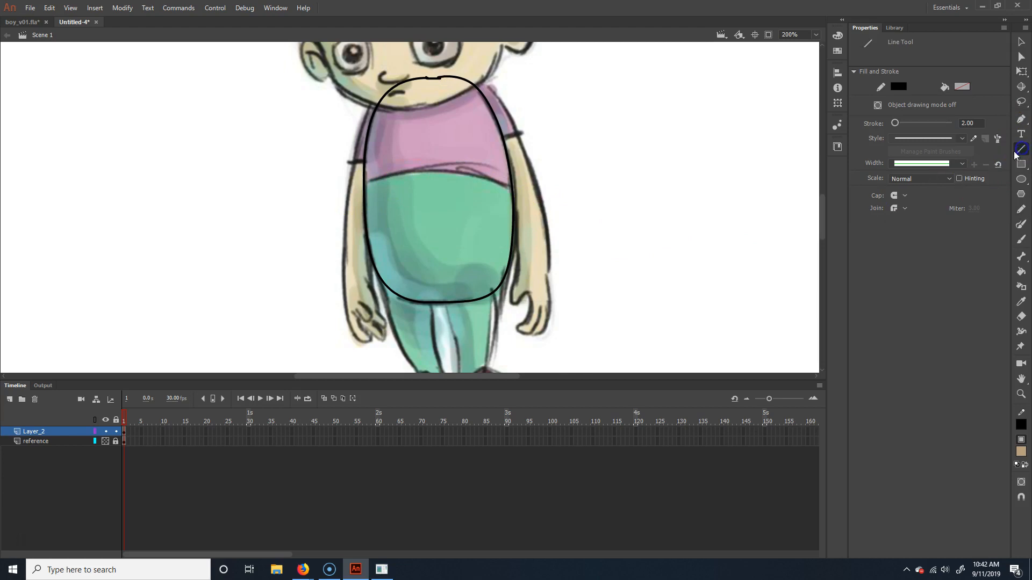
drag(346, 185, 551, 174)
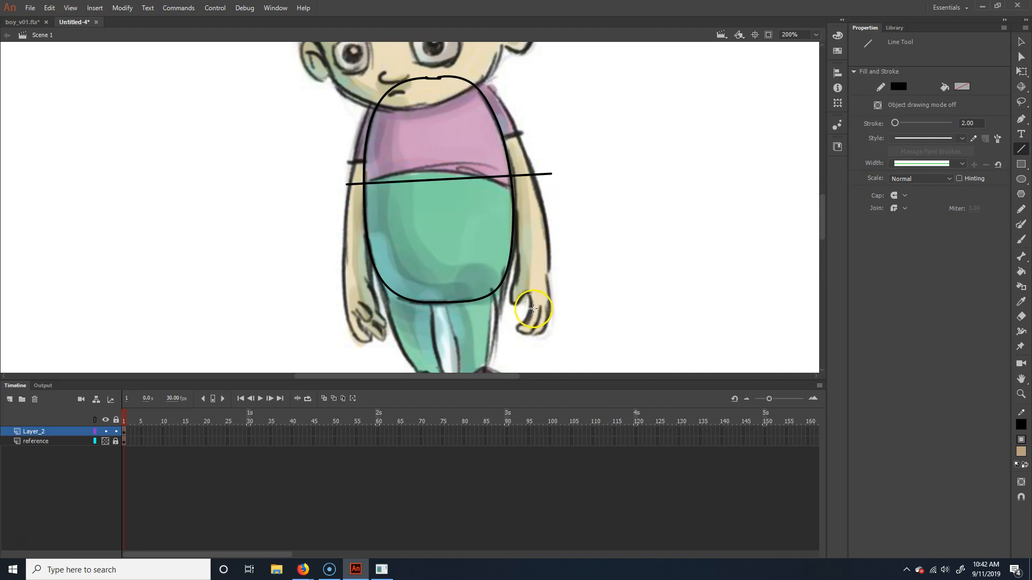
key(ctrl+z)
drag(336, 249, 561, 239)
key(ctrl+z)
Disable Snap Align, Snap to Grid, Snap to Guides and Snap Bitmaps to Pixels, and draw a straight line across the belly past both arms
click(70, 8)
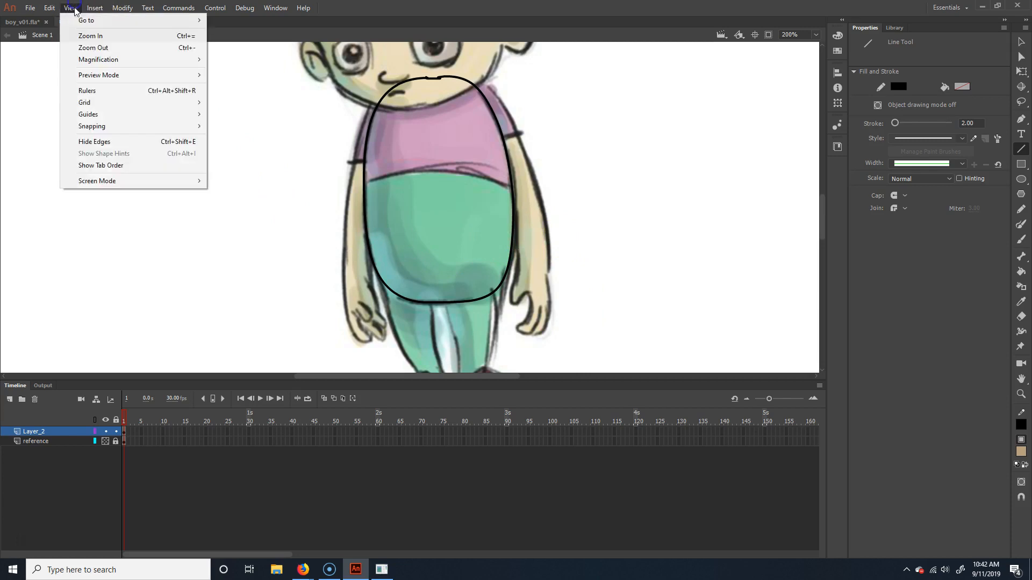
mouse_move(144, 126)
click(262, 201)
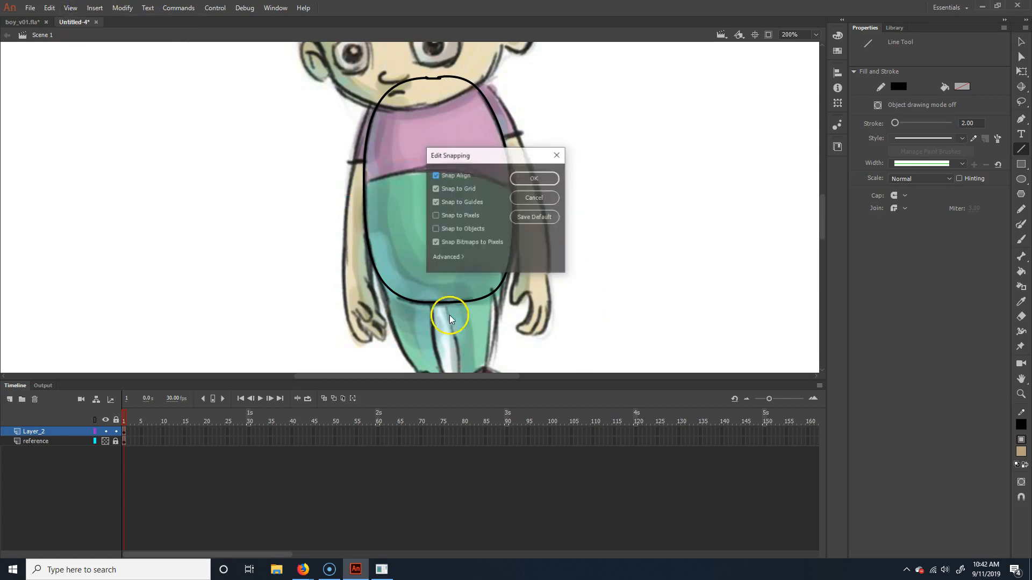
click(436, 176)
click(435, 189)
click(436, 203)
click(436, 242)
click(542, 174)
drag(320, 242, 591, 234)
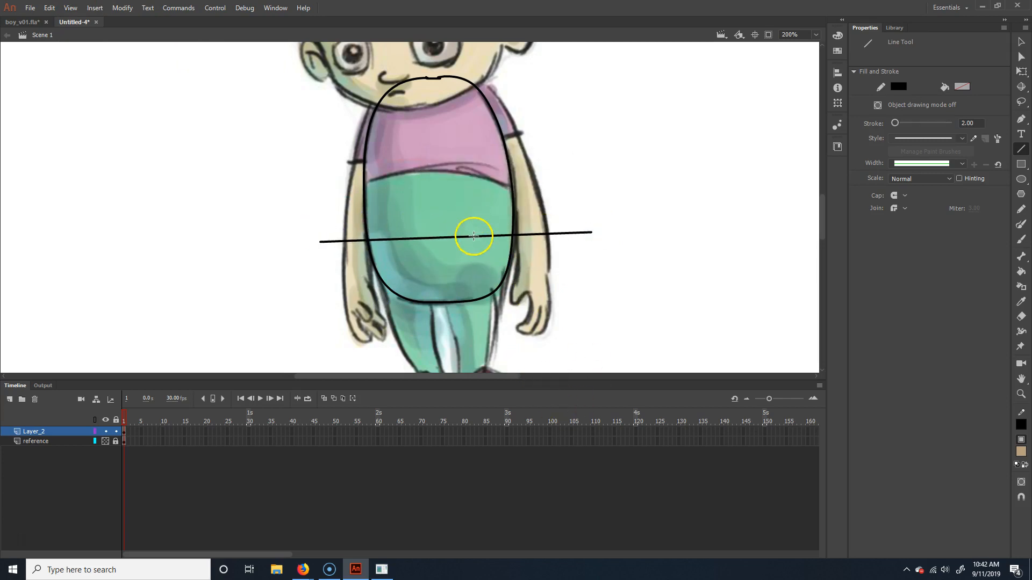
Bend the line across the belly into a gentle upward arc and delete its two ends sticking out beyond the torso outline
key(v)
drag(433, 237, 430, 228)
click(527, 235)
click(339, 236)
click(348, 240)
key(Delete)
click(559, 235)
key(Delete)
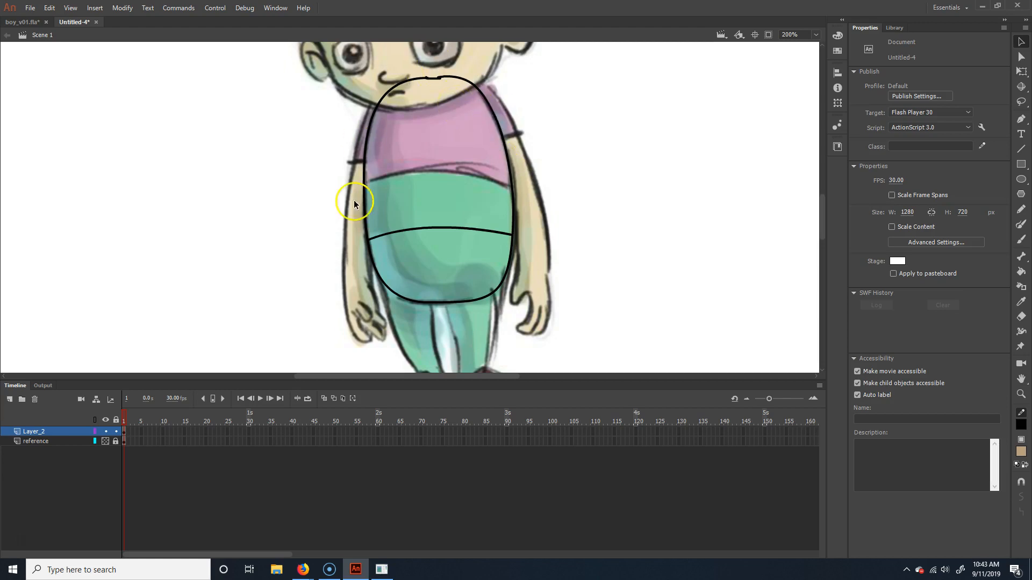
Remove the stray bump at the left segment's open end atop the torso outline and move its end point toward the other segment
click(1021, 58)
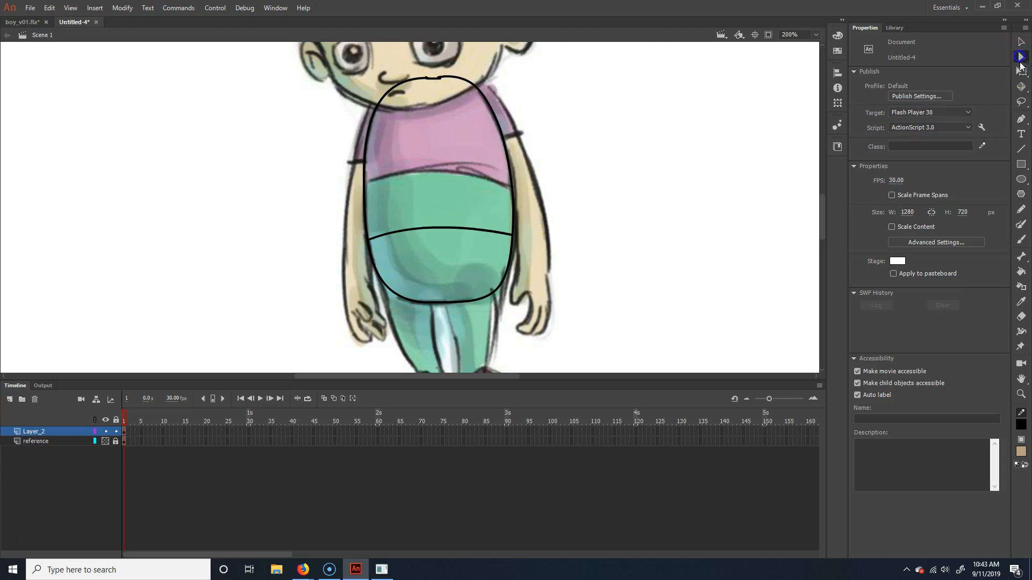
mouse_move(312, 339)
mouse_down()
mouse_move(602, 55)
mouse_move(632, 41)
mouse_up()
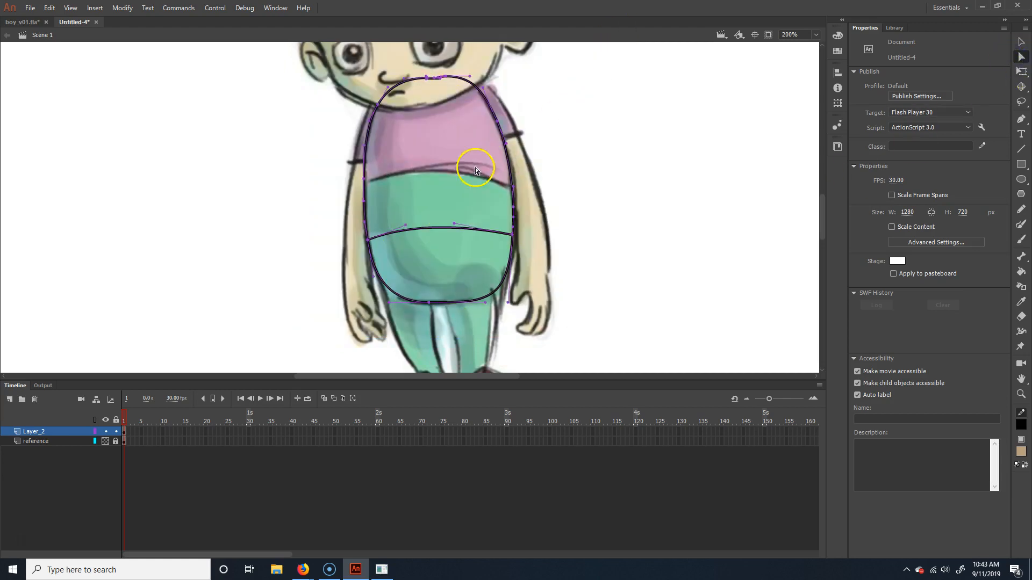
key(ctrl+=)
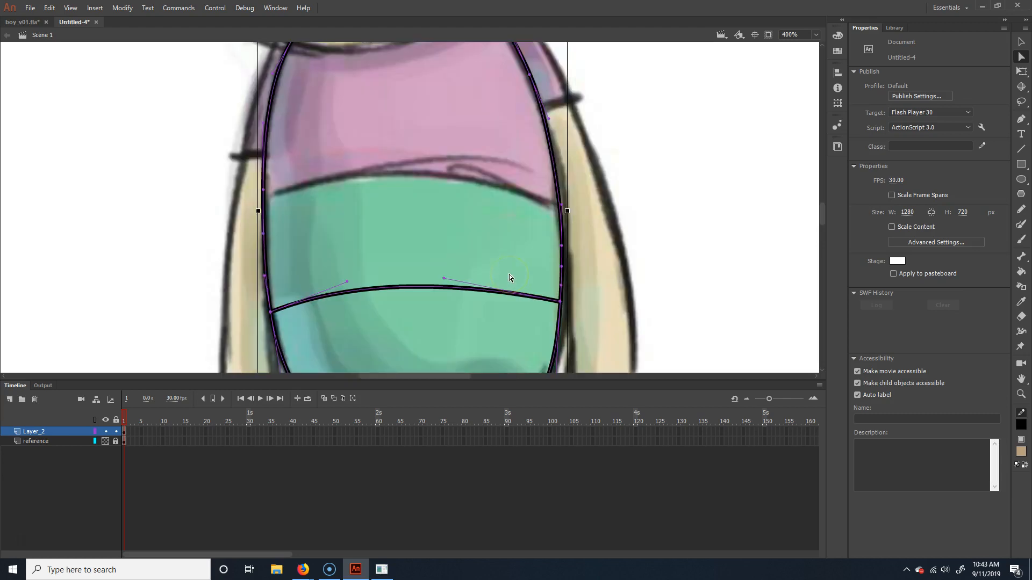
scroll(598, 247, down, 3)
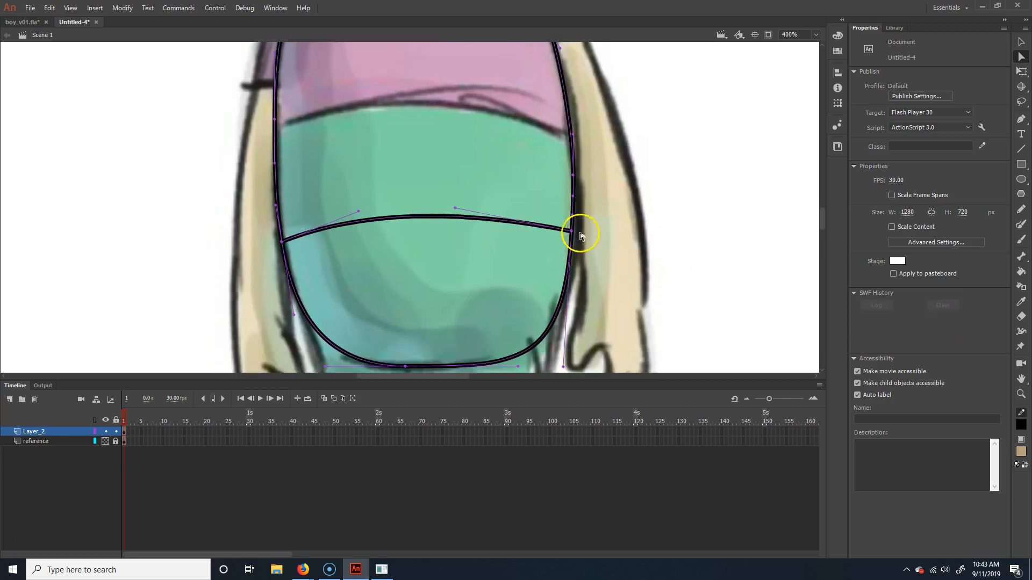
scroll(449, 120, up, 12)
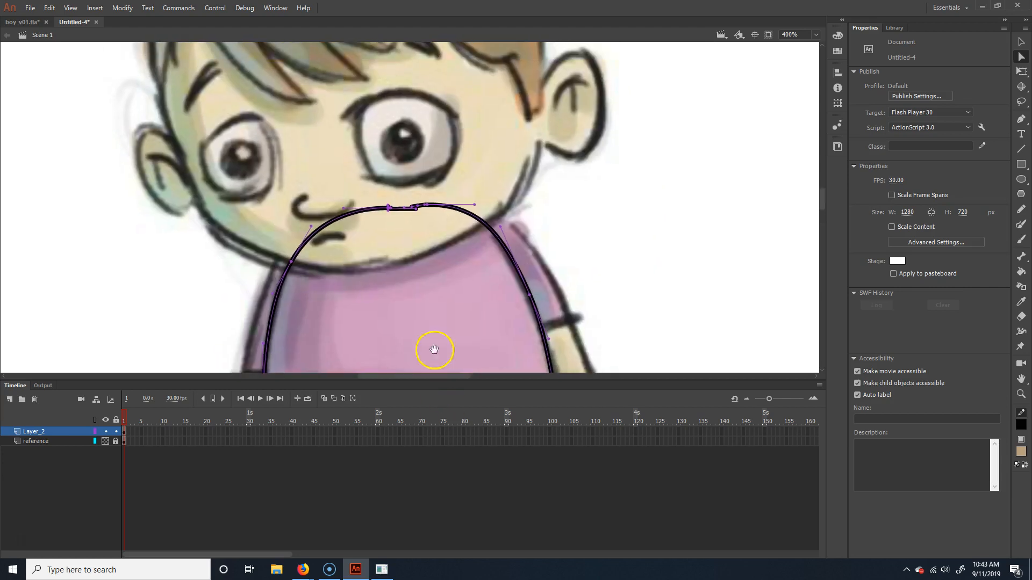
click(415, 213)
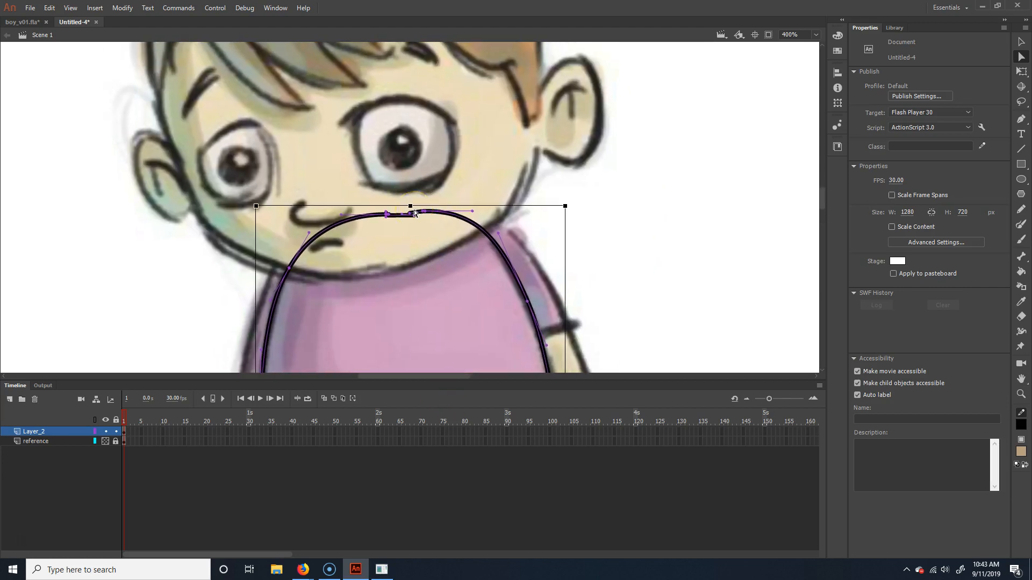
key(ctrl+=)
key(space)
drag(414, 210, 427, 370)
drag(507, 179, 497, 371)
drag(489, 182, 492, 261)
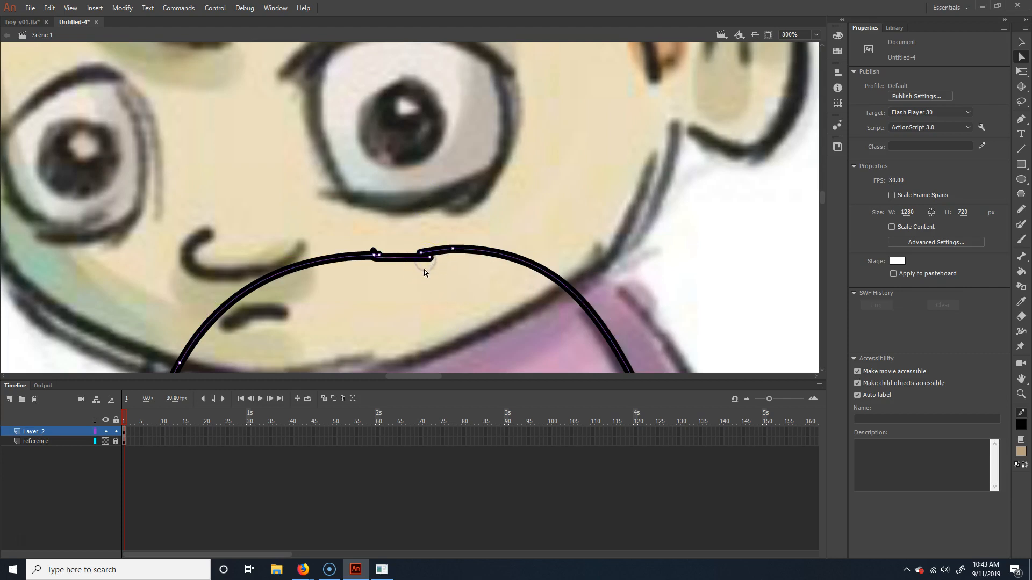
click(375, 256)
drag(430, 257, 403, 249)
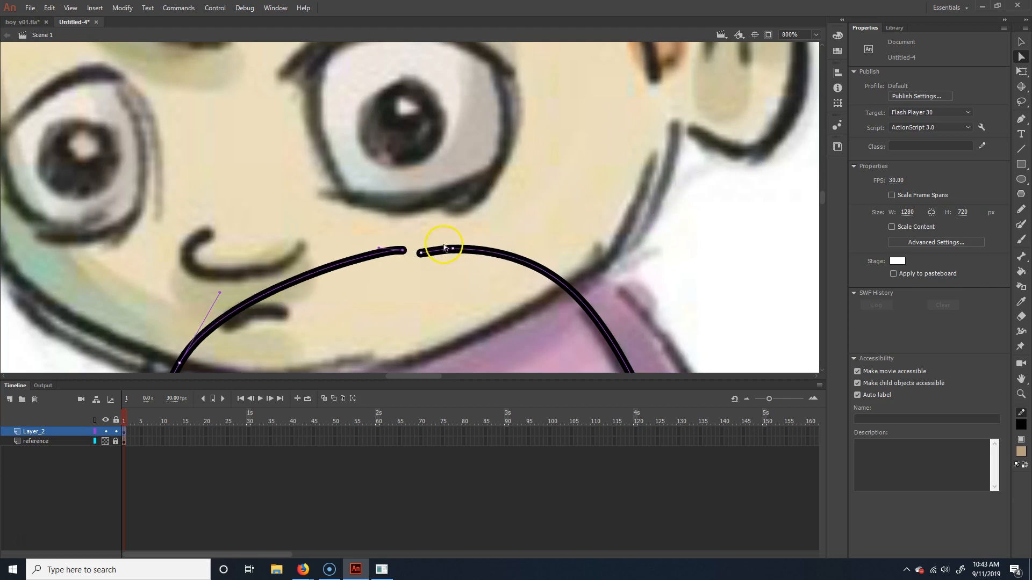
Delete the right segment's surplus end anchor and join its next anchor to the left segment to close the torso outline's top
click(421, 253)
key(Delete)
drag(453, 248, 401, 250)
Adjust the anchor handles along the top of the torso outline to extend its curve toward the right shoulder
click(437, 346)
click(569, 262)
drag(376, 291, 442, 197)
drag(453, 249, 520, 245)
click(565, 298)
drag(543, 288, 579, 280)
key(ctrl+minus)
key(ctrl+minus)
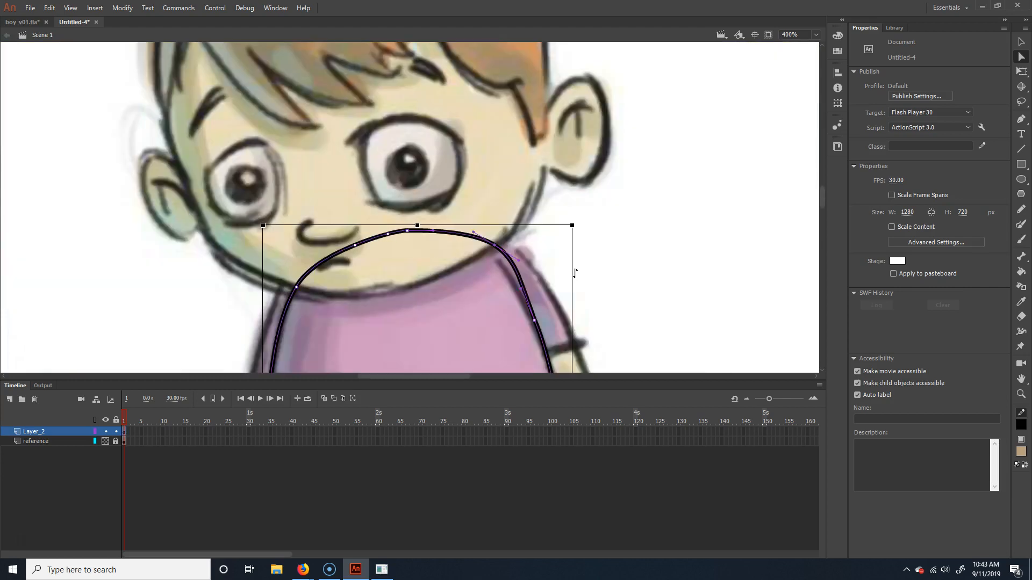
Nudge the torso outline's right shoulder anchor inward and slightly down to round the shoulder
click(457, 230)
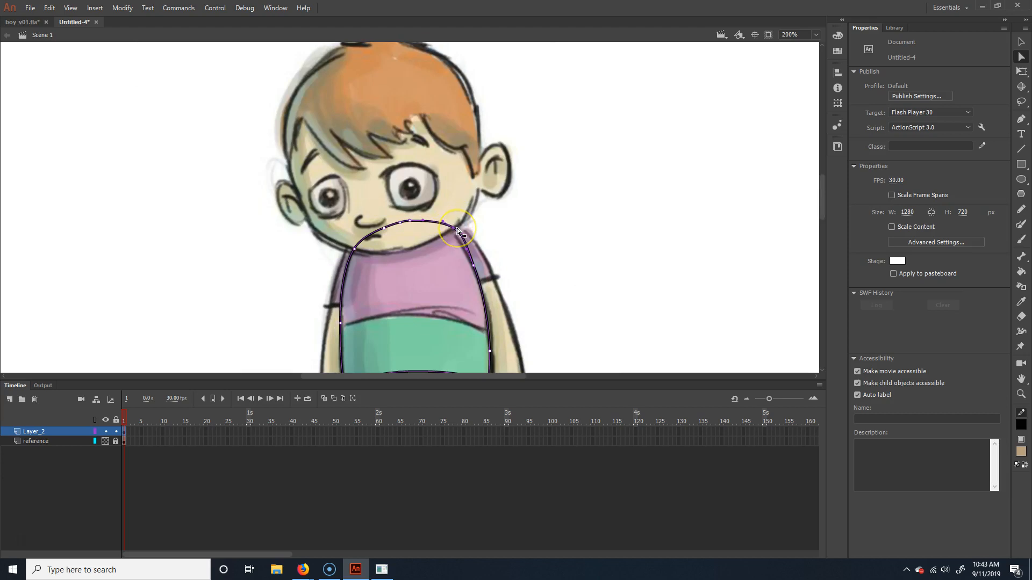
key(Left)
key(Left)
key(Down)
key(Left)
key(Left)
key(Down)
click(410, 229)
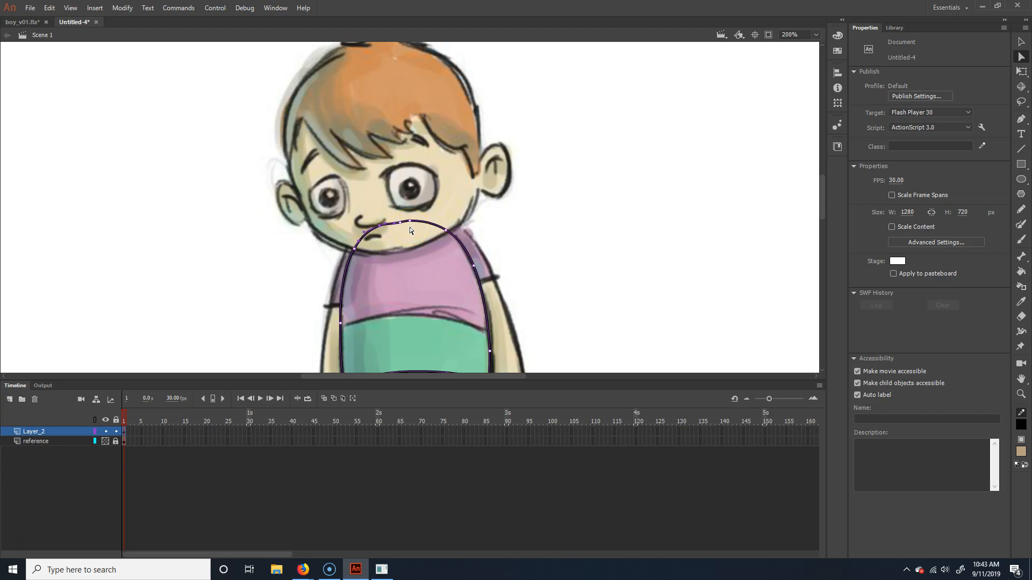
Select the anchors at the very top of the torso outline and nudge them left to even out the curve
drag(388, 239, 426, 187)
key(Left)
key(Left)
key(Left)
click(534, 235)
key(ctrl+1)
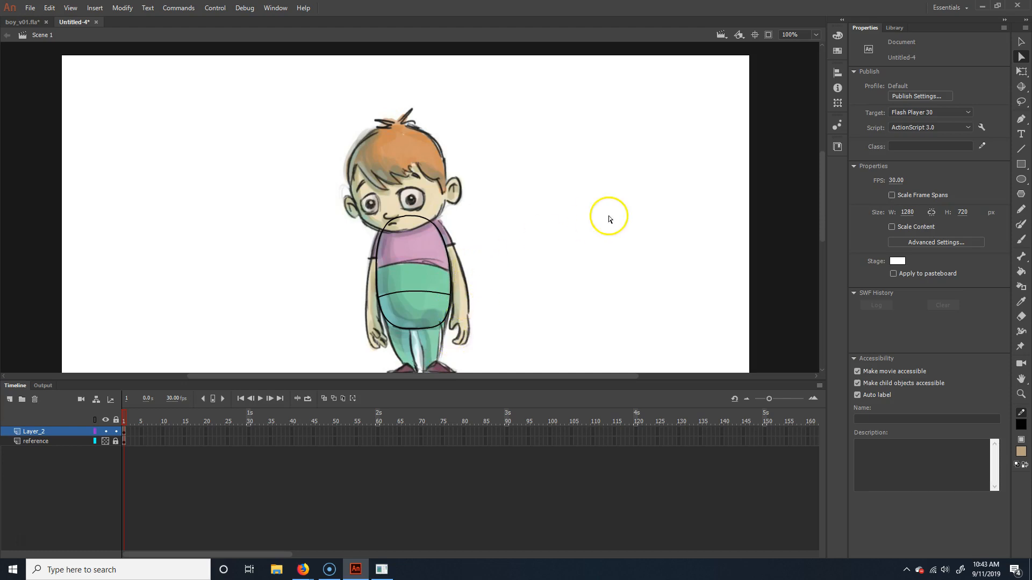
Sample the light green from the sketch's trousers and fill the lower torso section with it
click(1020, 271)
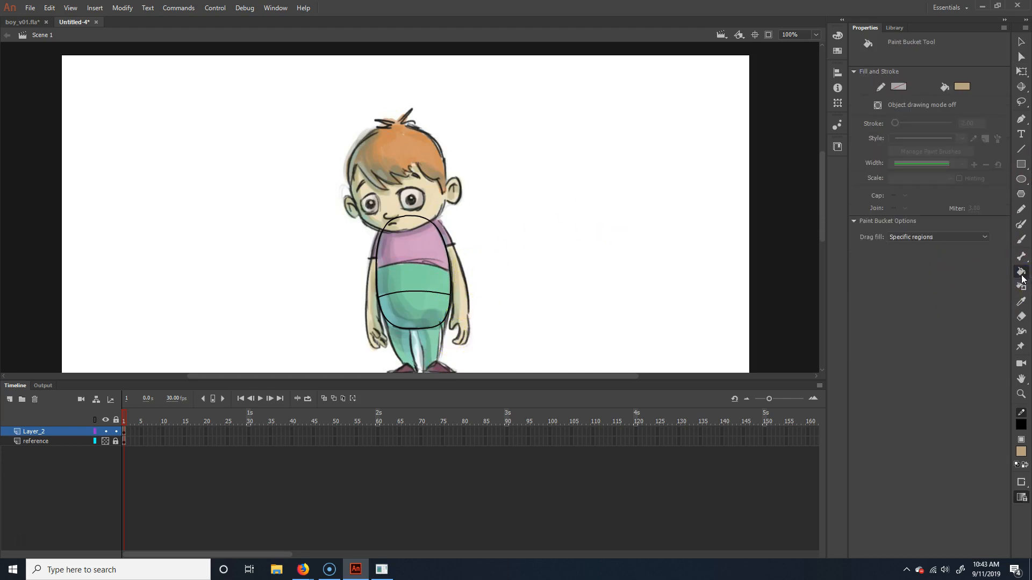
key(i)
click(426, 271)
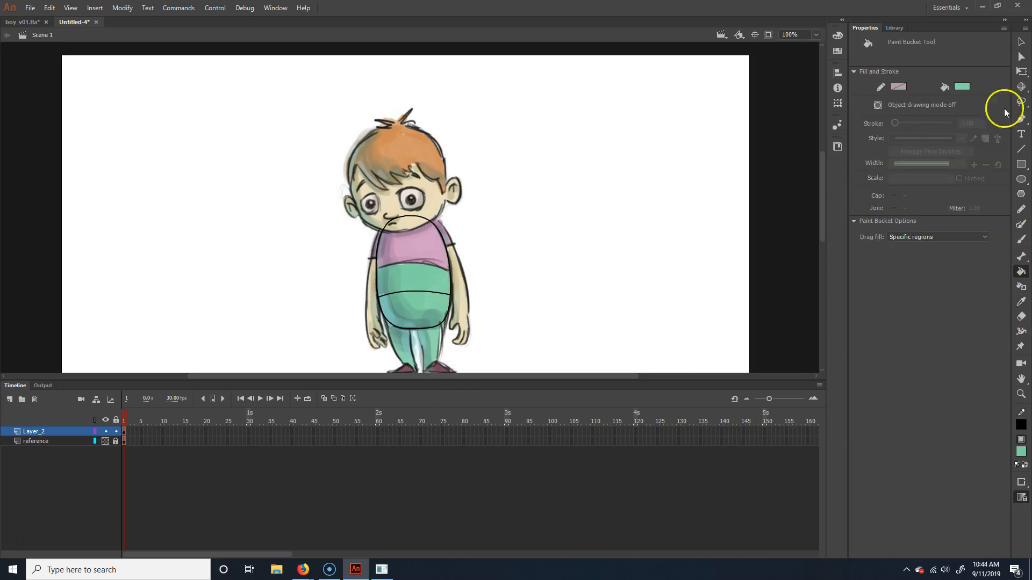
click(413, 305)
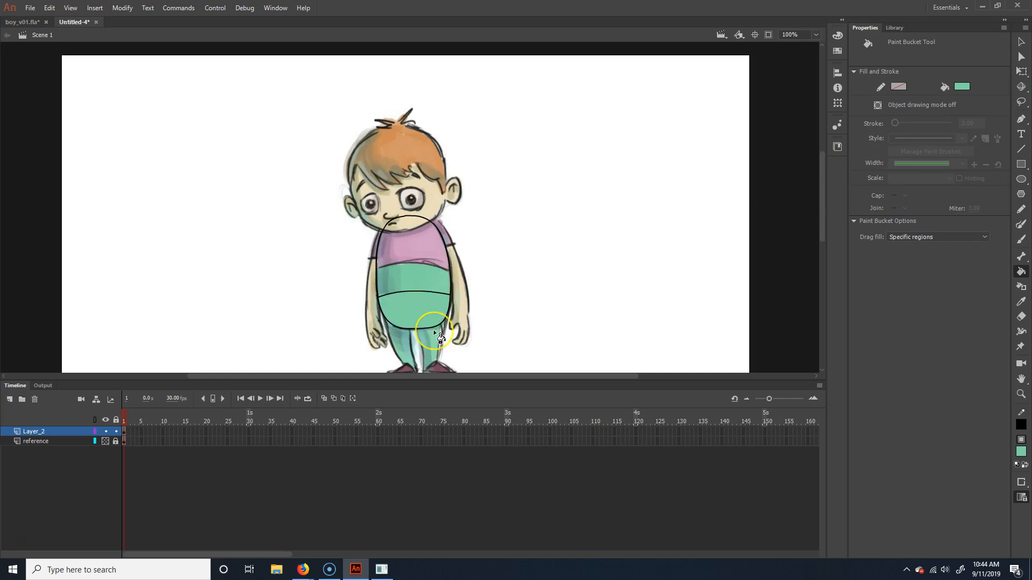
Sample the pink from the sketch's shirt and fill the upper torso section with it
key(i)
click(444, 229)
click(423, 278)
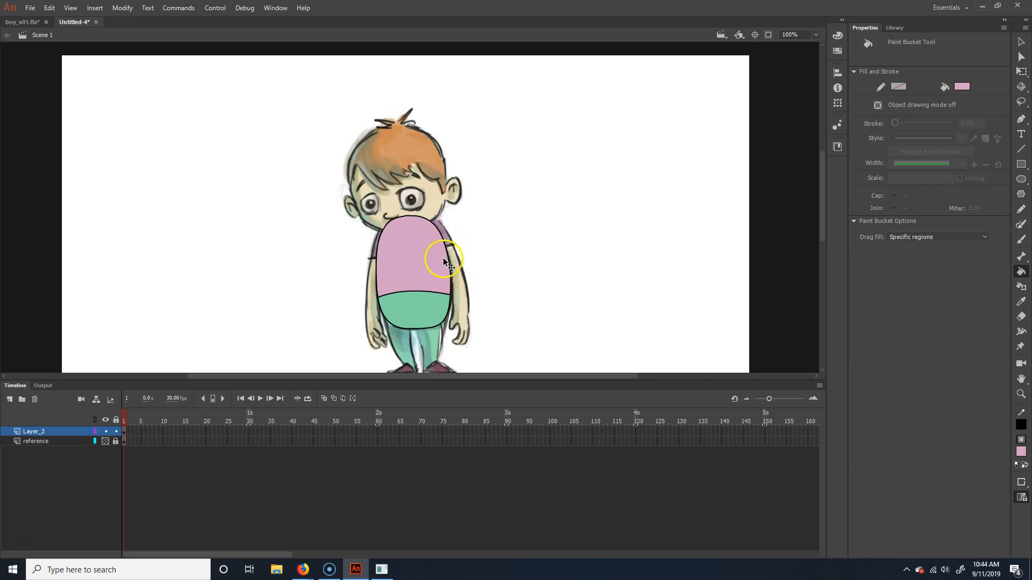
Undo the pink fill, set the Paint Bucket's gap size to Don't Close Gaps and refill the upper torso
key(ctrl+z)
click(1021, 483)
click(989, 483)
click(425, 250)
Set the Paint Bucket's gap size to Close Small Gaps
click(1021, 481)
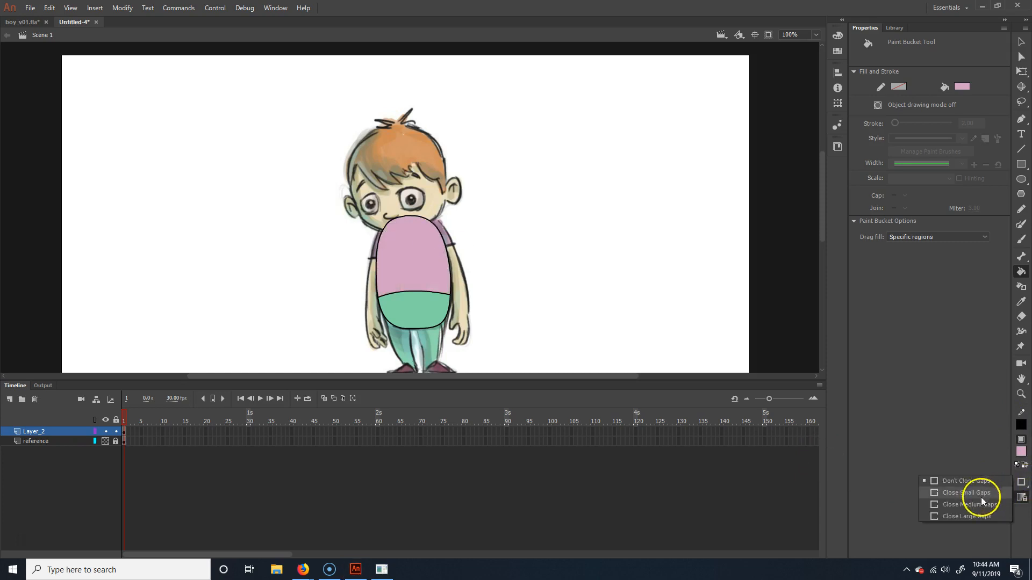
click(984, 495)
click(1020, 482)
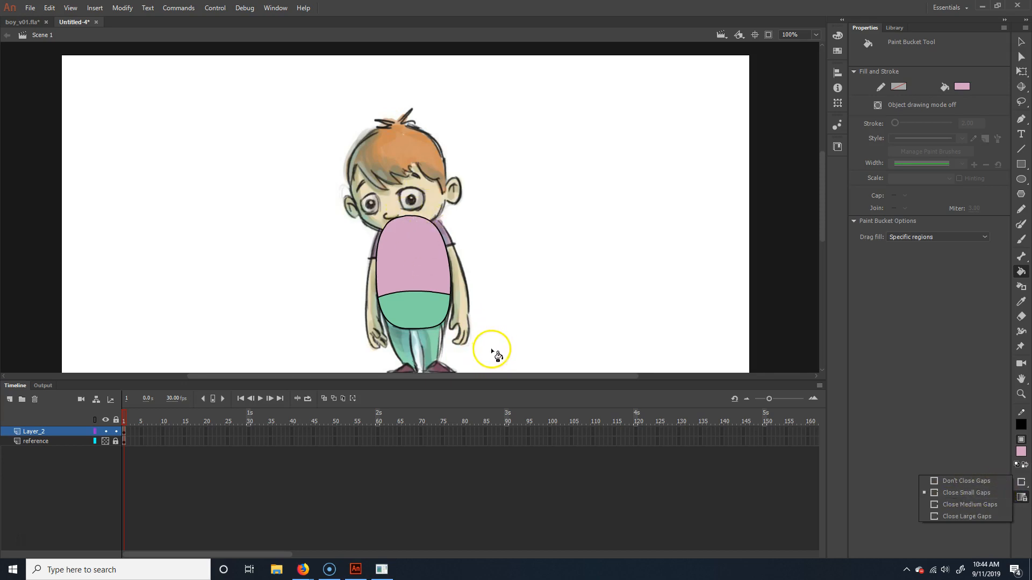
click(465, 267)
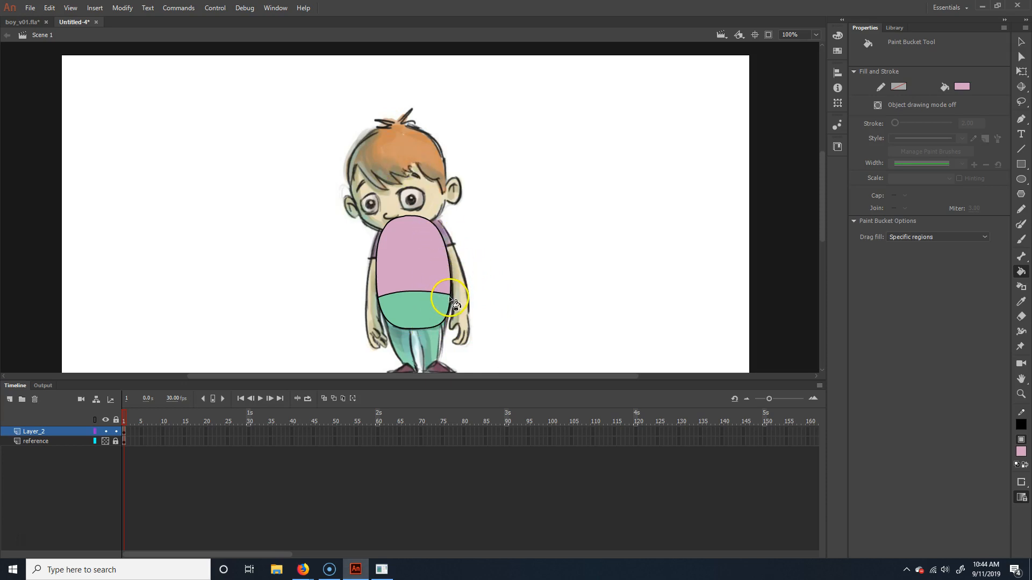
Delete the black waist line and the whole black torso outline, and hide the reference layer
click(1021, 42)
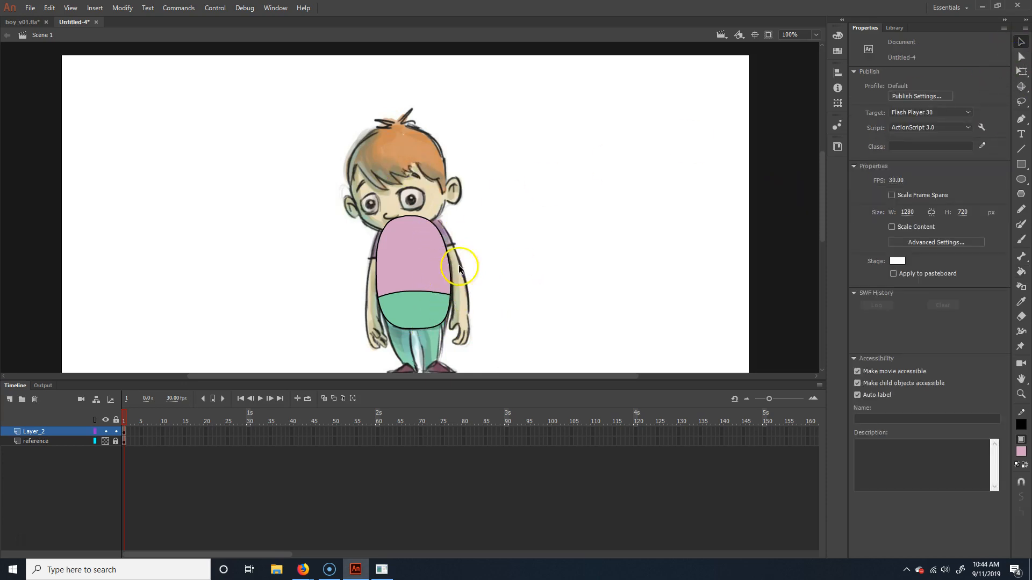
click(429, 292)
key(Delete)
double_click(450, 310)
key(Delete)
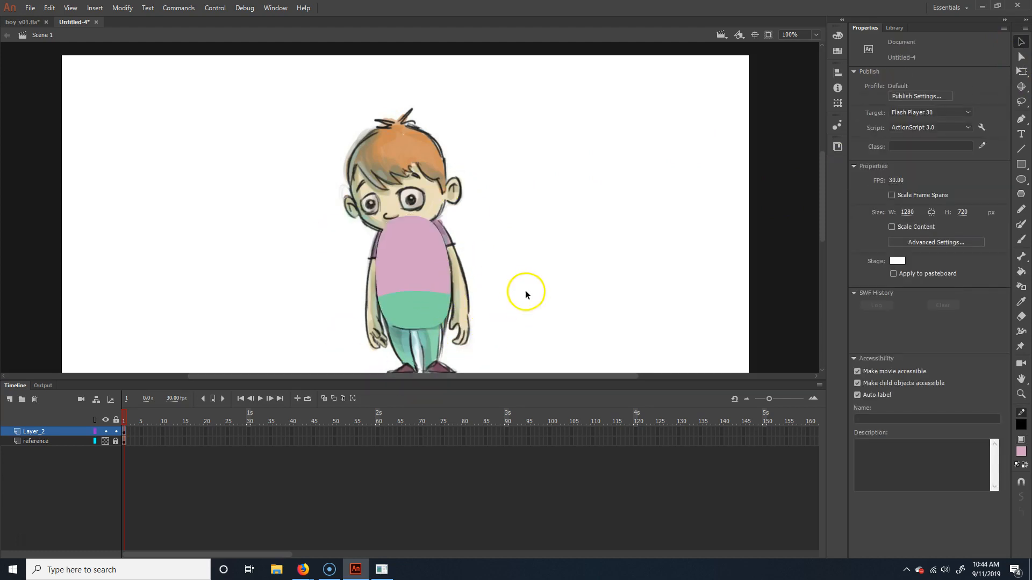
click(105, 441)
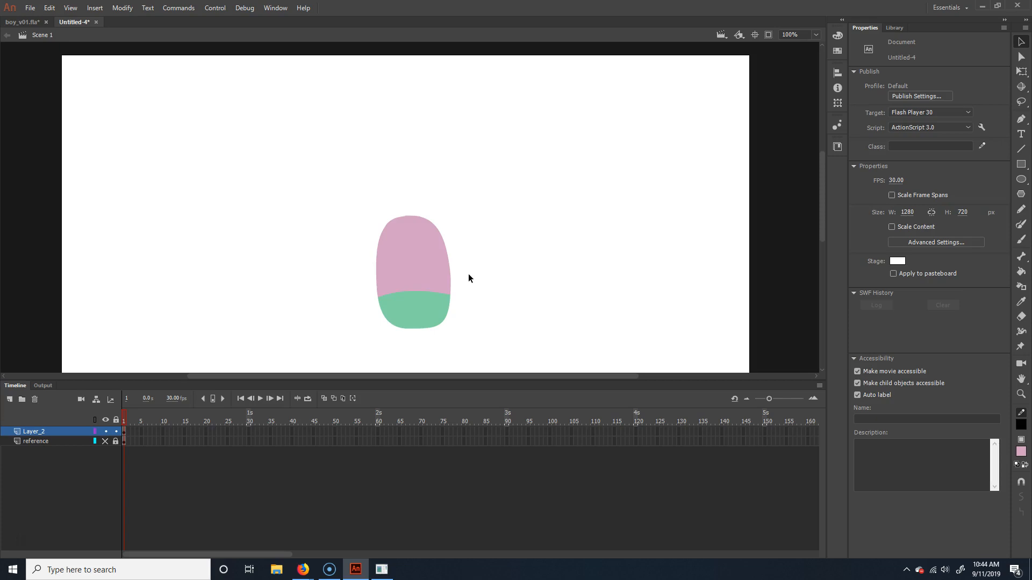
Try rotating the pink upper torso about a pivot moved down into the green waist, and undo the changes
click(419, 309)
click(417, 248)
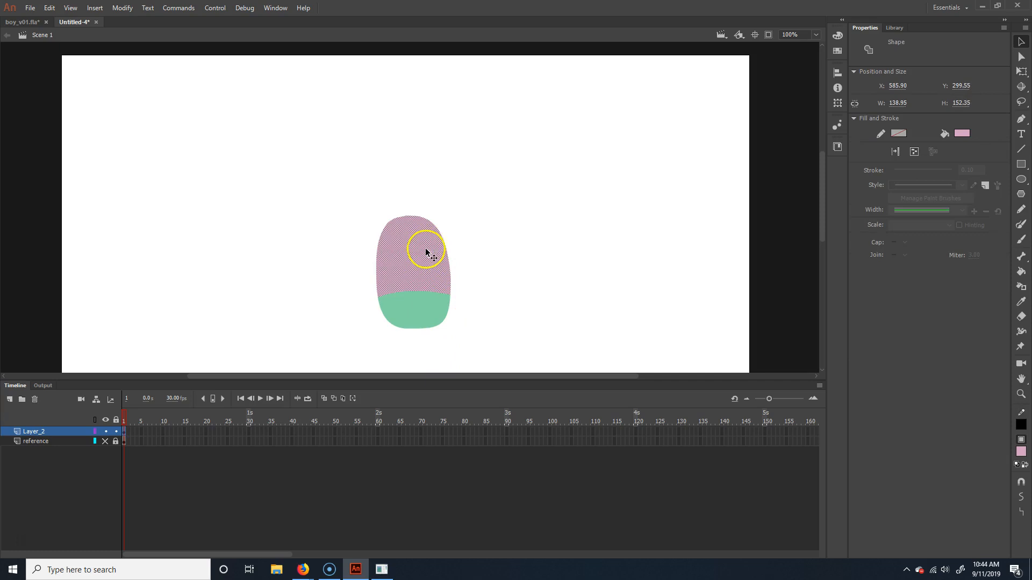
click(1020, 71)
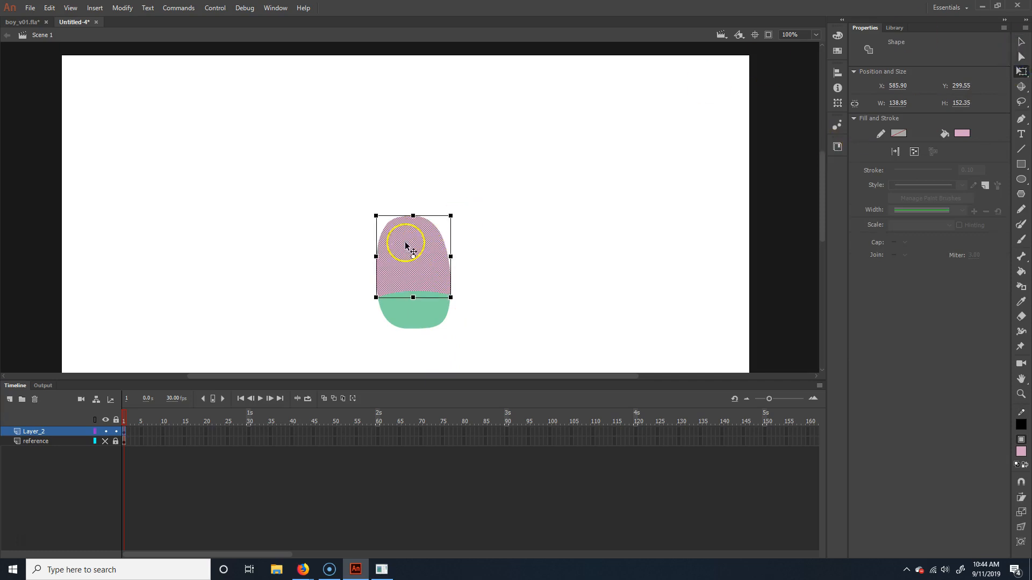
drag(420, 285, 419, 323)
drag(458, 213, 382, 230)
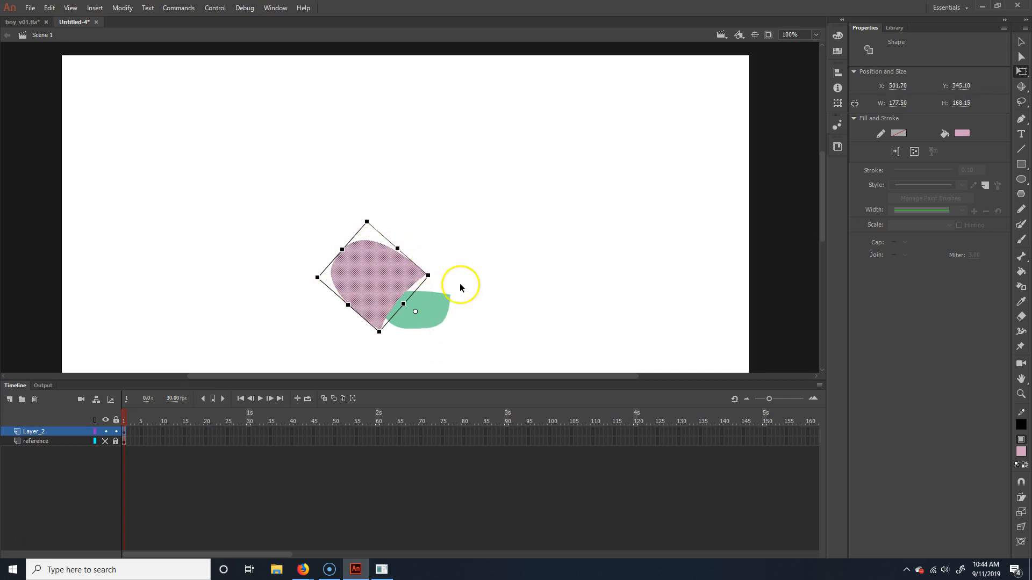
key(ctrl+z)
click(479, 333)
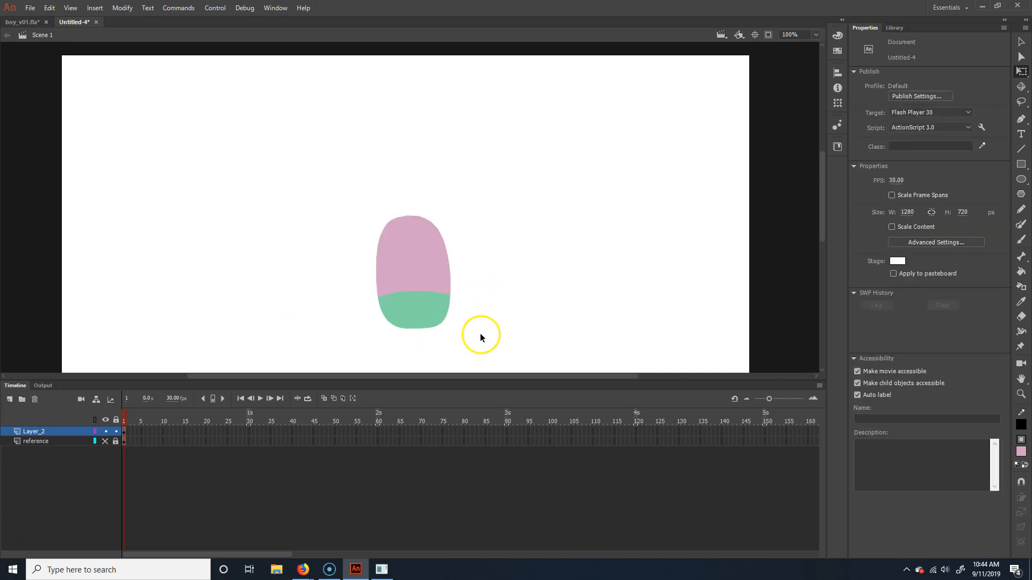
click(415, 264)
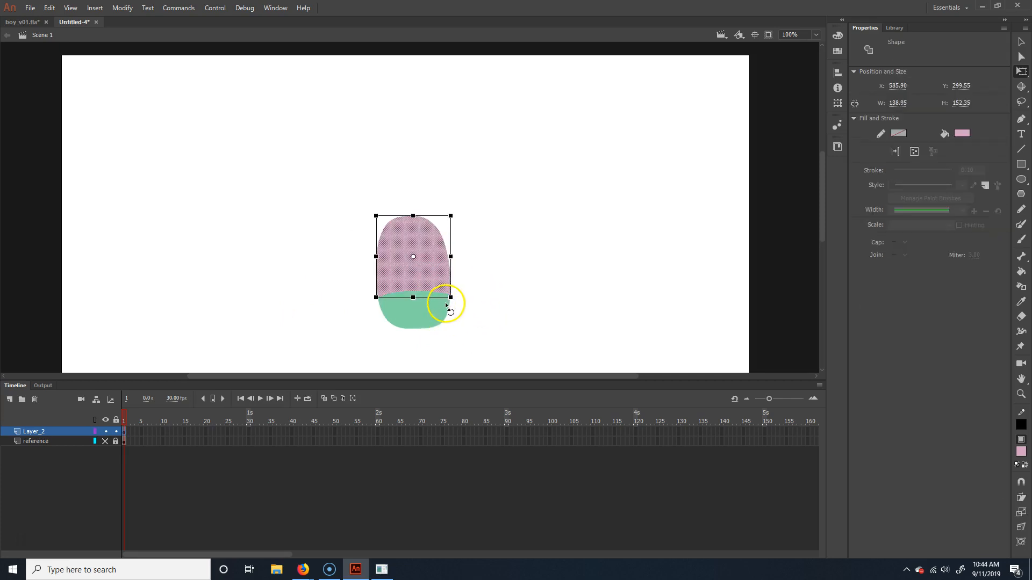
Convert the green waist shape to a Movie Clip symbol named boy_waist_mc
click(444, 318)
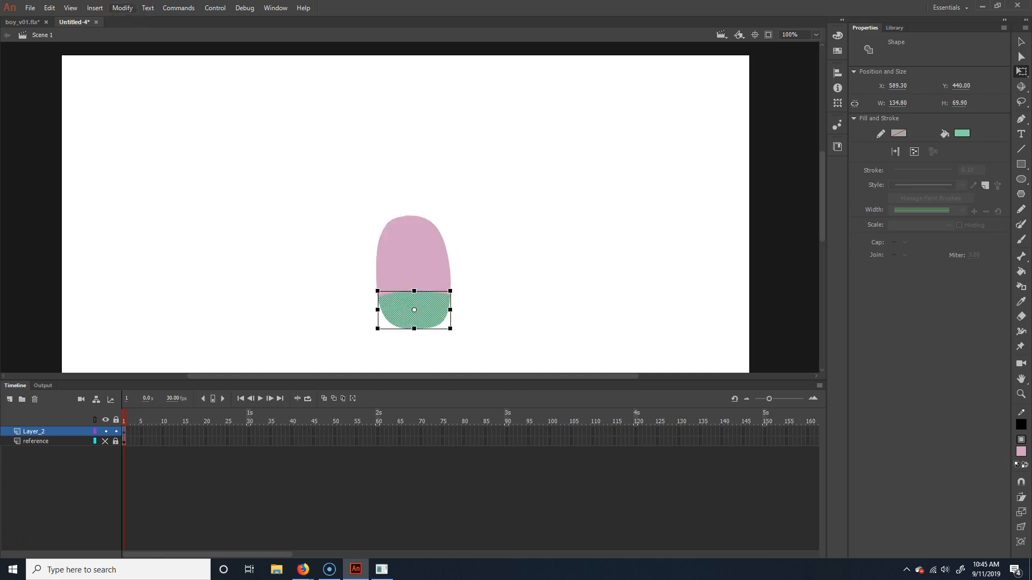
click(122, 7)
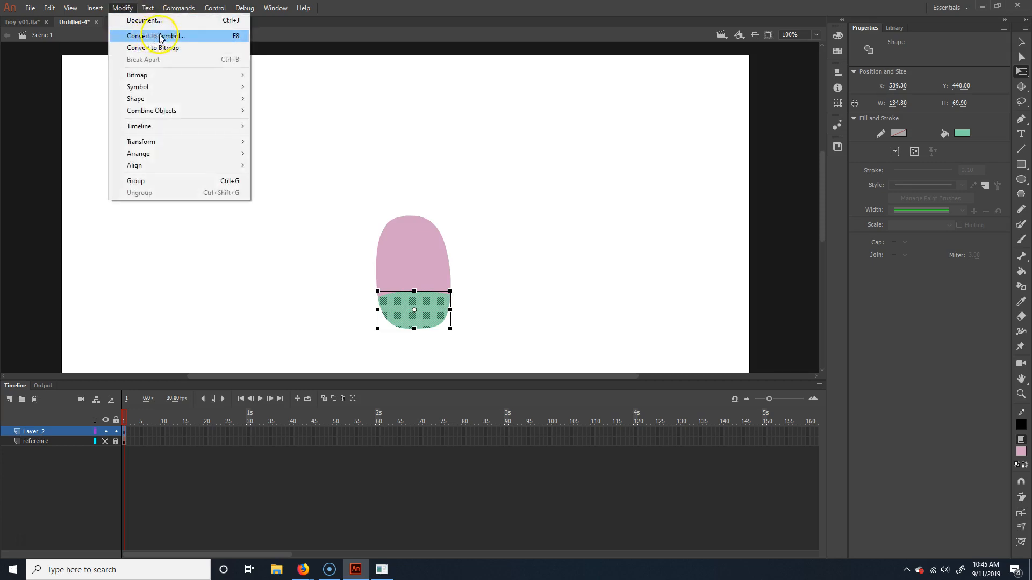
click(159, 38)
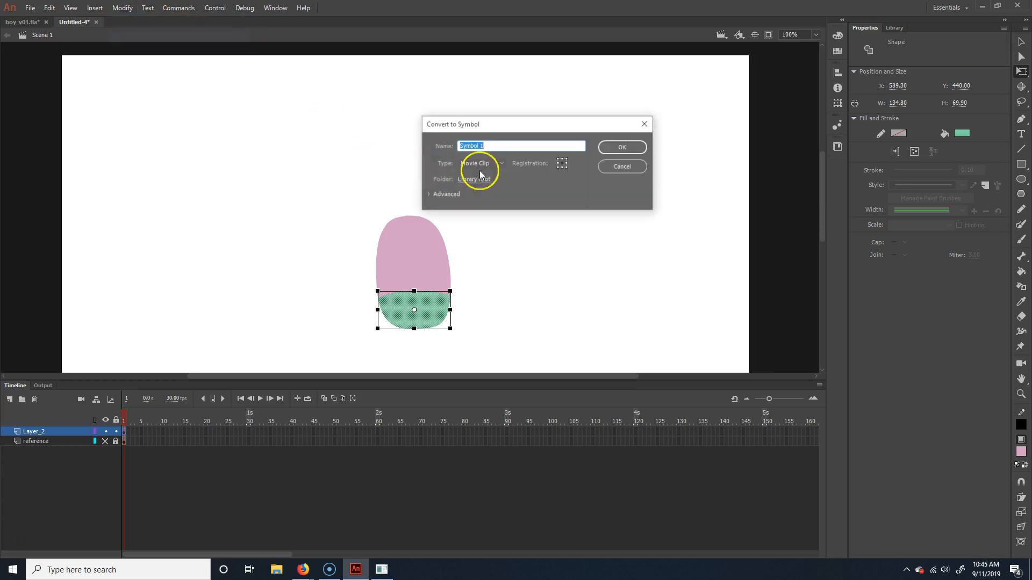
click(504, 156)
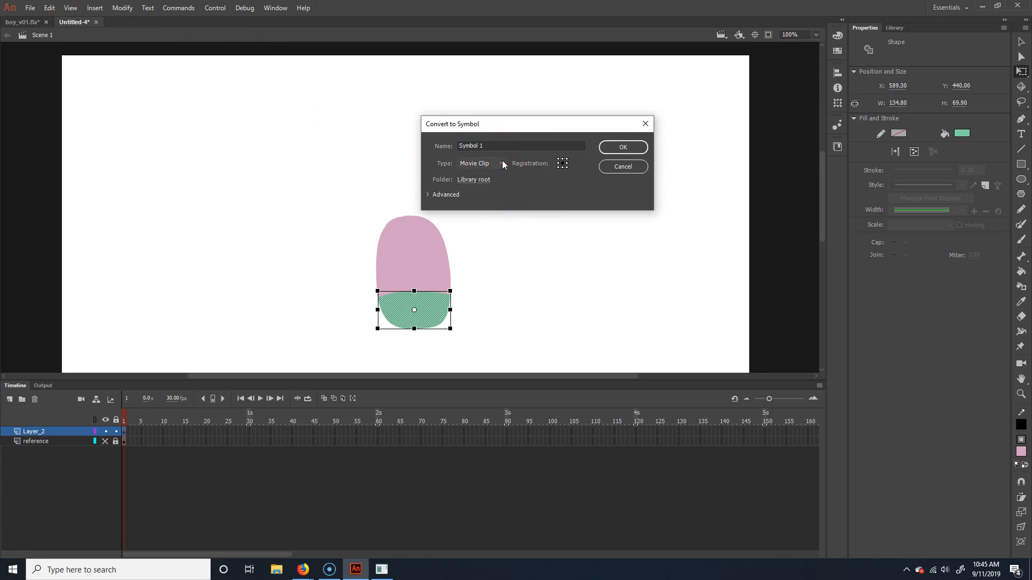
click(523, 146)
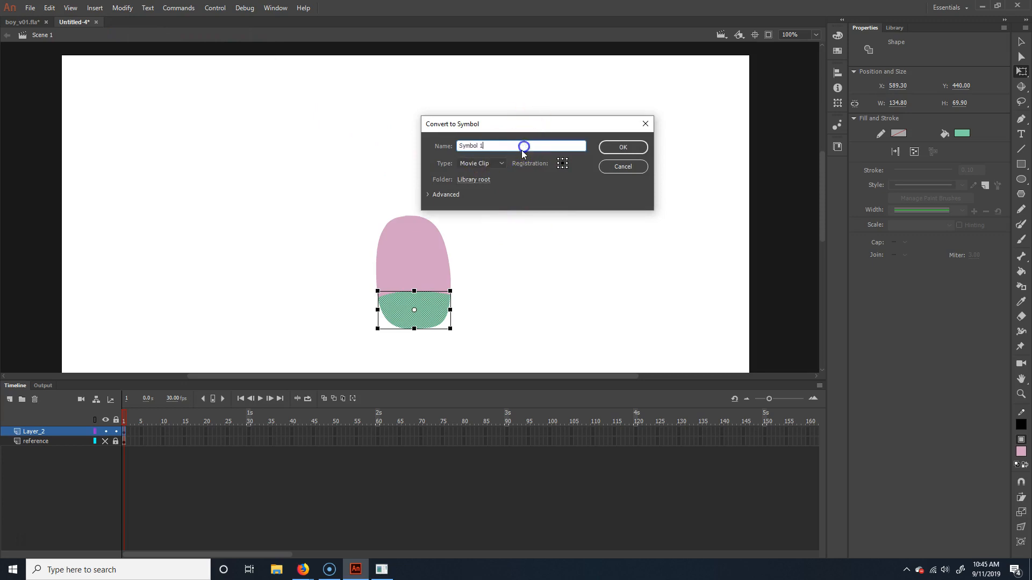
key(BackSpace)
key(BackSpace)
key(BackSpace)
key(BackSpace)
key(BackSpace)
key(BackSpace)
key(BackSpace)
text(boy)
text(_waist_mc)
key(Return)
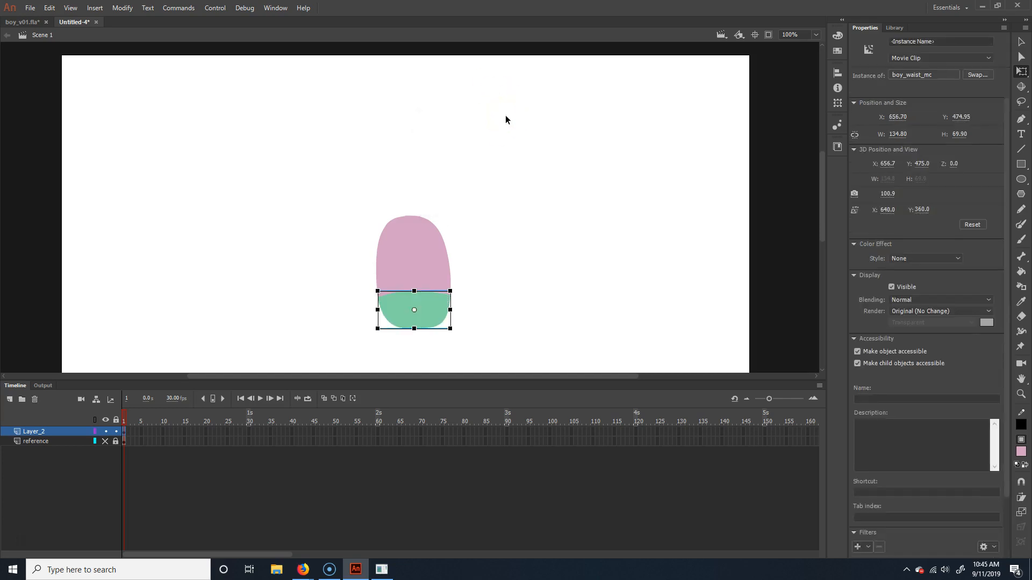
Convert the pink chest shape to a Movie Clip symbol named boy_chest_mc and try rotating it about a pivot at its bottom edge
click(422, 266)
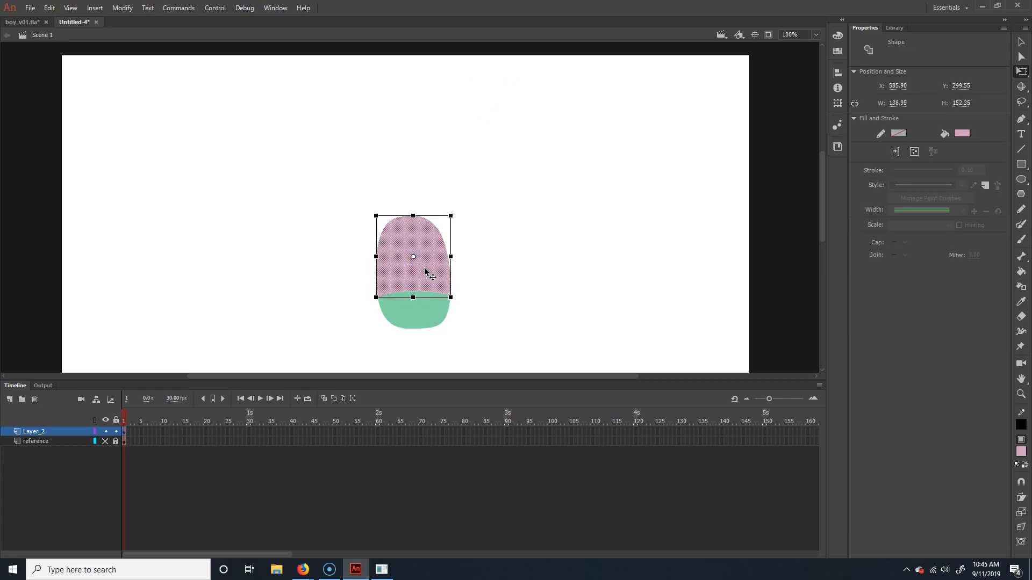
key(F8)
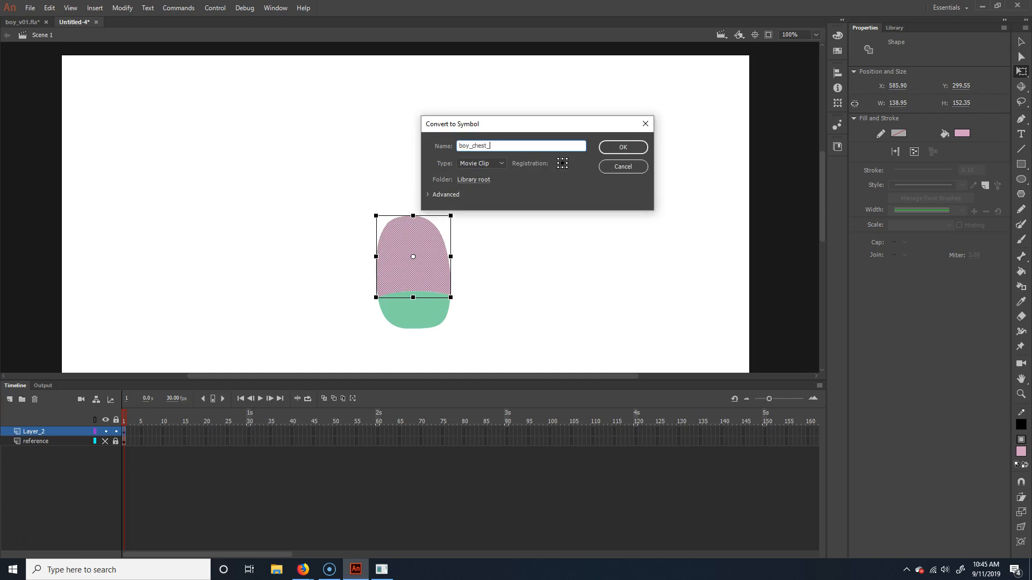
key(Return)
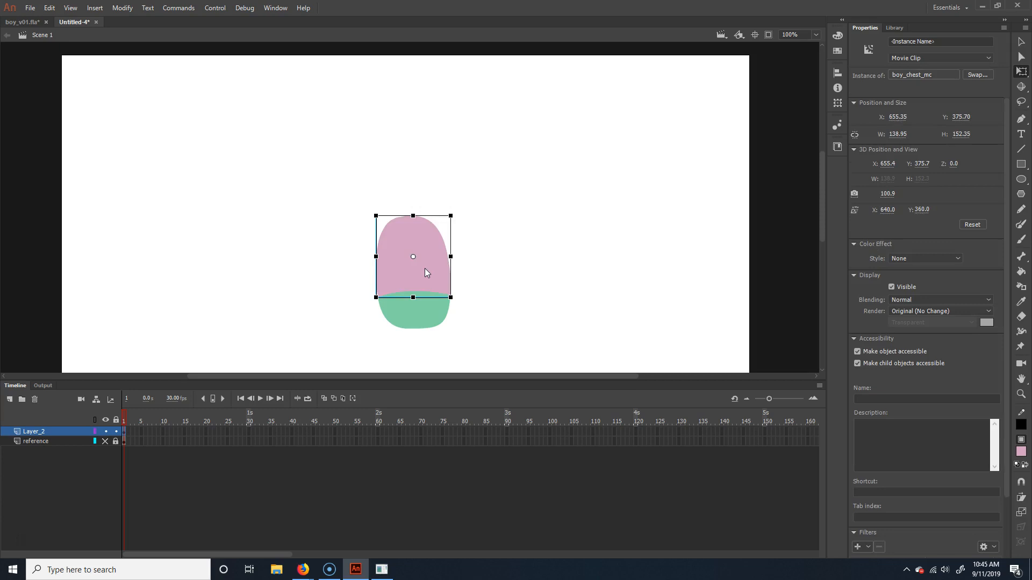
drag(413, 257, 413, 297)
drag(460, 214, 436, 227)
Open the boy_waist_mc symbol for editing and bend the green shape's top edge upward into an arch behind the chest
click(1020, 41)
click(422, 330)
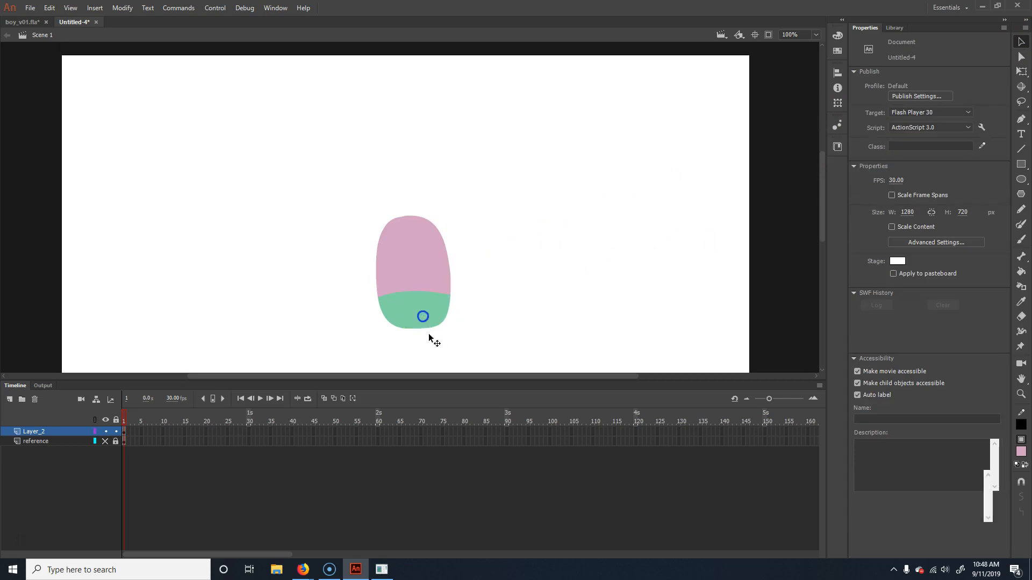
click(422, 315)
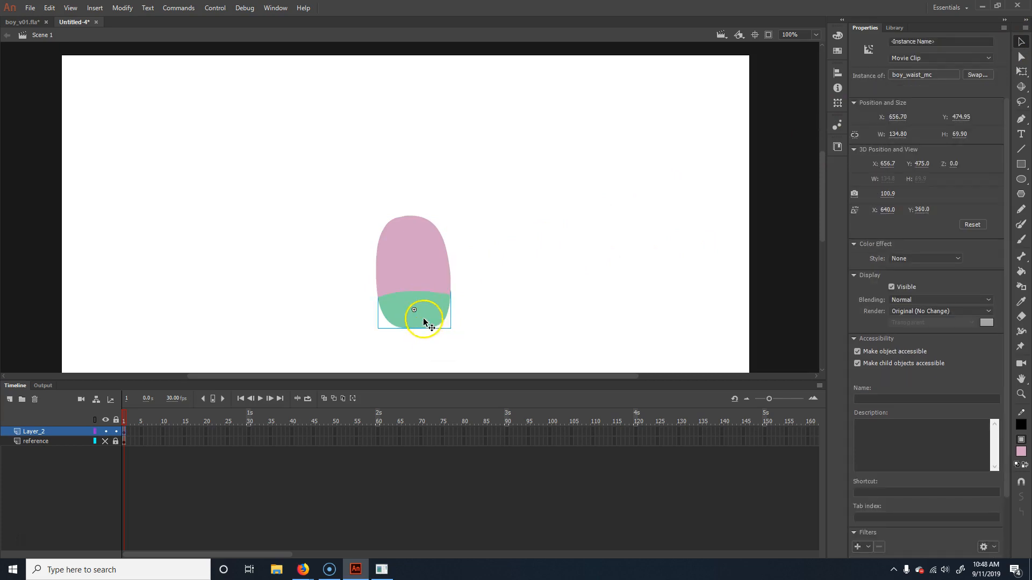
double_click(423, 320)
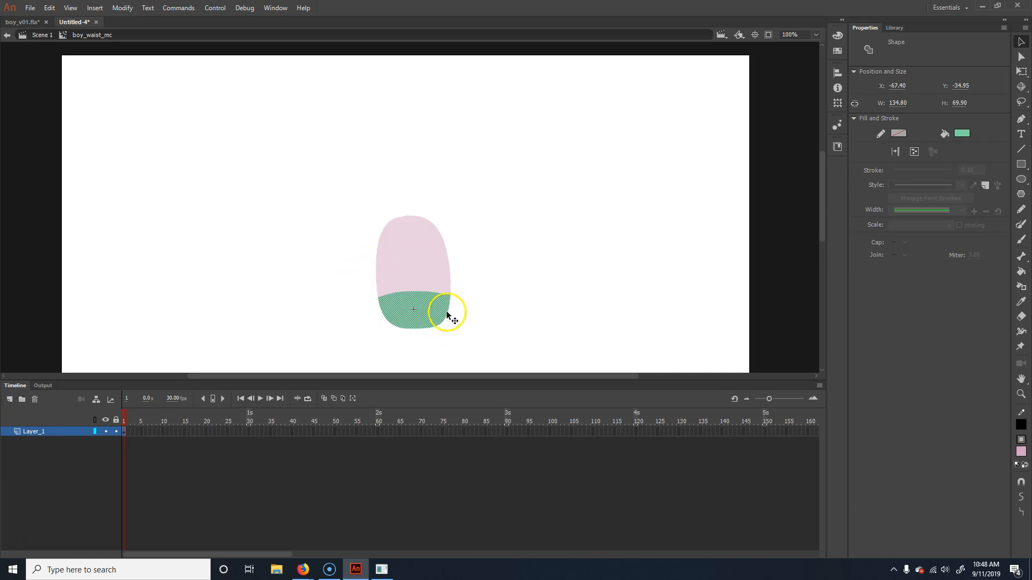
click(576, 286)
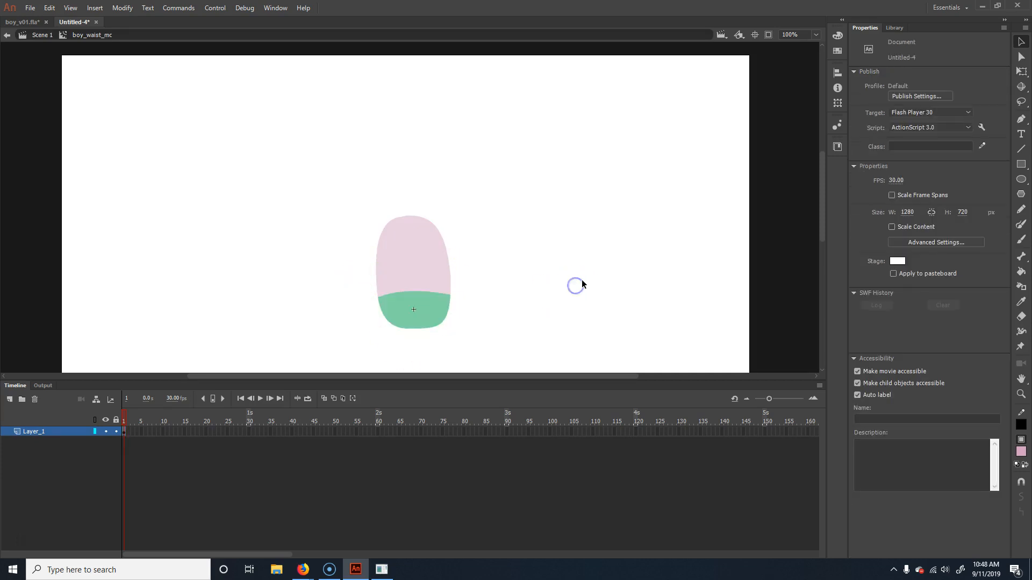
drag(444, 296, 452, 264)
drag(388, 285, 380, 282)
Adjust the curve handles of the waist's two side points to round its top edge into a broad dome
click(1021, 57)
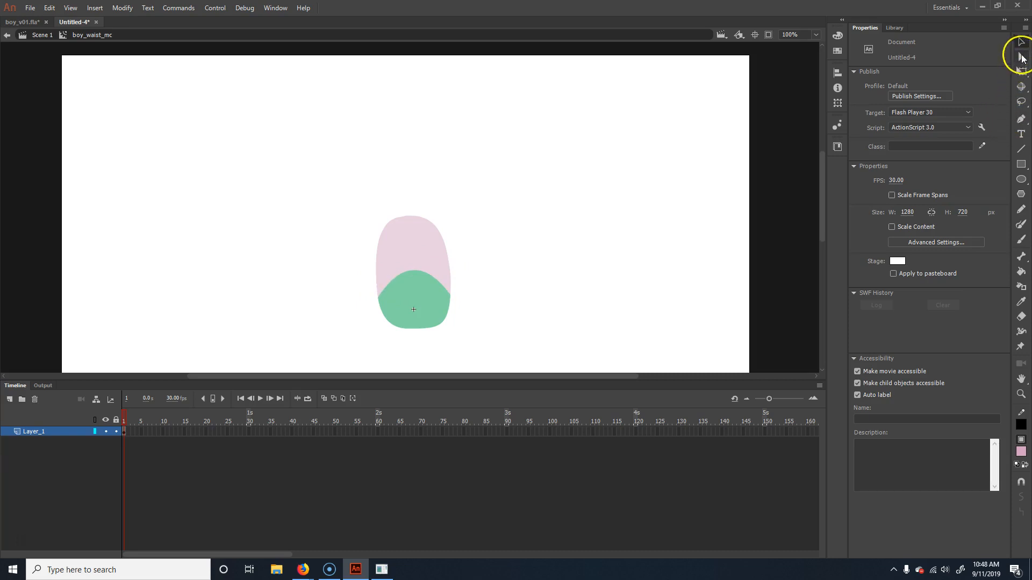
drag(472, 253, 434, 318)
drag(426, 261, 447, 260)
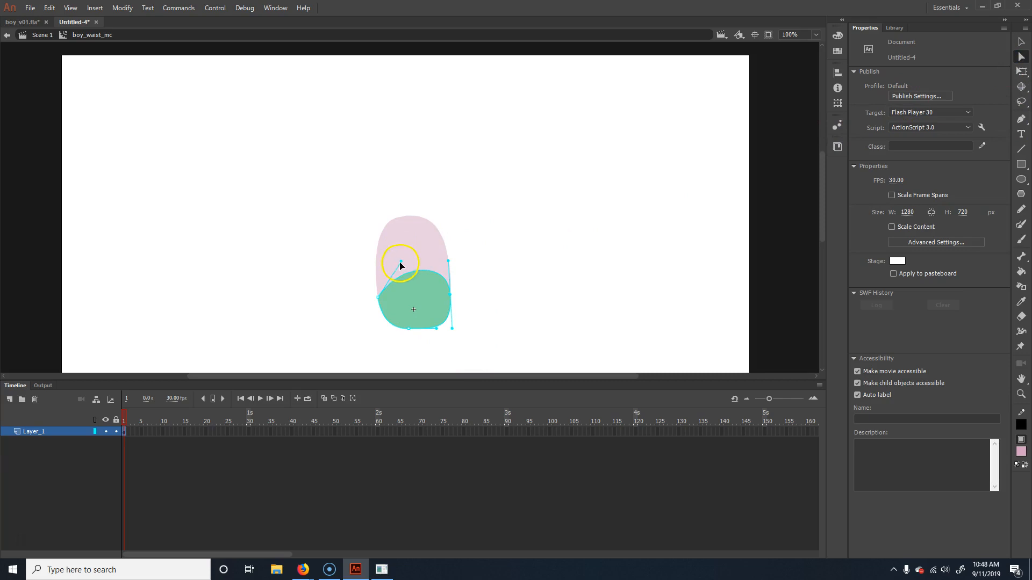
drag(380, 265, 381, 256)
drag(450, 263, 450, 257)
drag(379, 258, 376, 255)
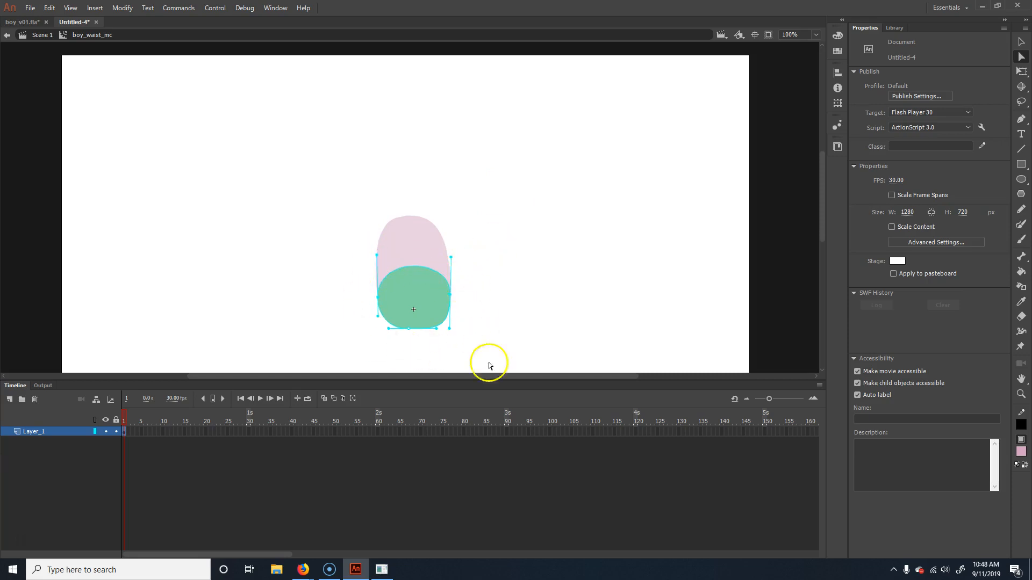
Smooth the waist's lower-right curve with its anchor handle and return to Scene 1
click(449, 327)
click(450, 297)
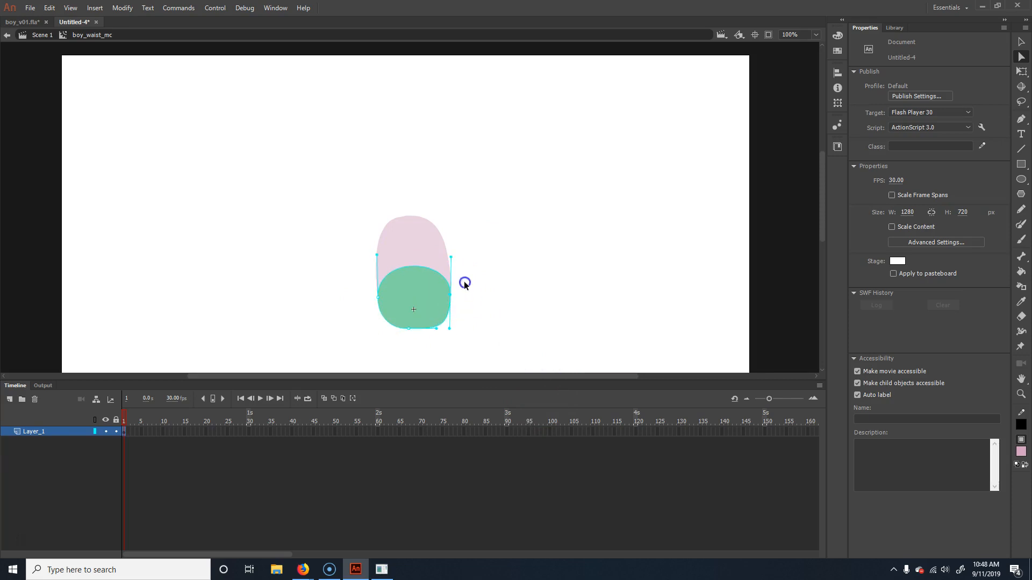
click(450, 321)
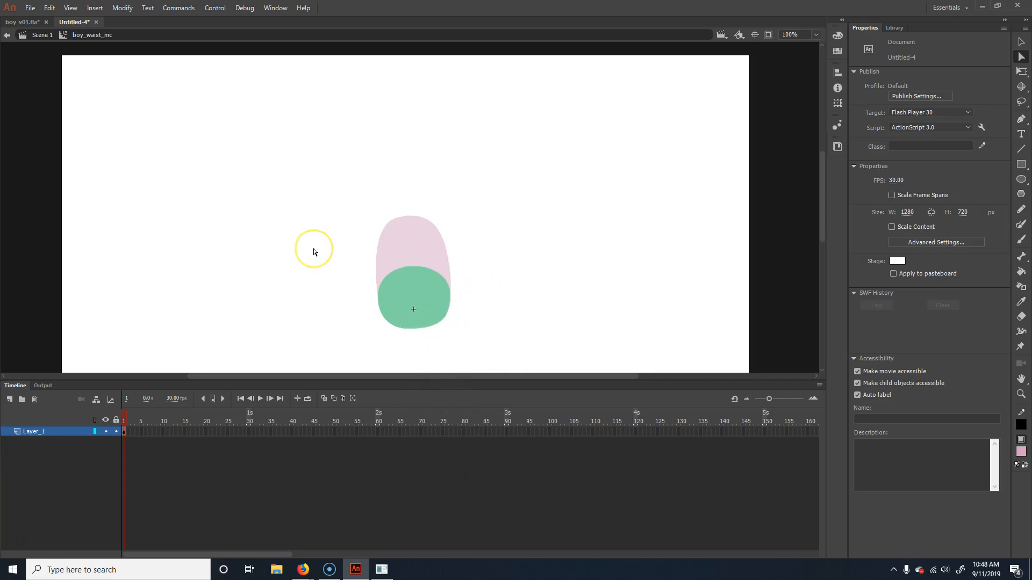
click(43, 35)
Reopen the waist symbol to check its reshaped fill, and go back to Scene 1
click(1021, 42)
click(438, 310)
double_click(438, 310)
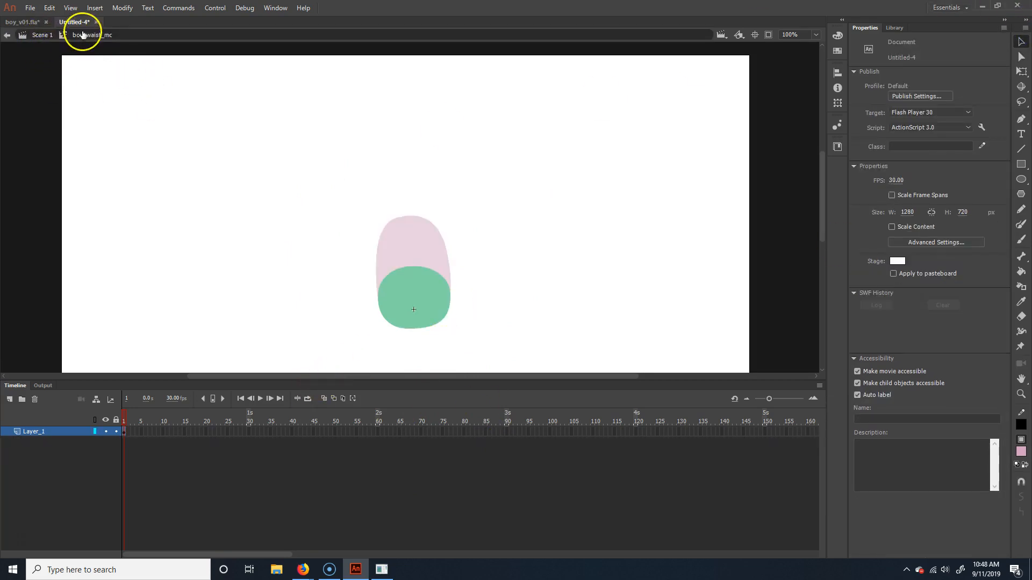
click(407, 304)
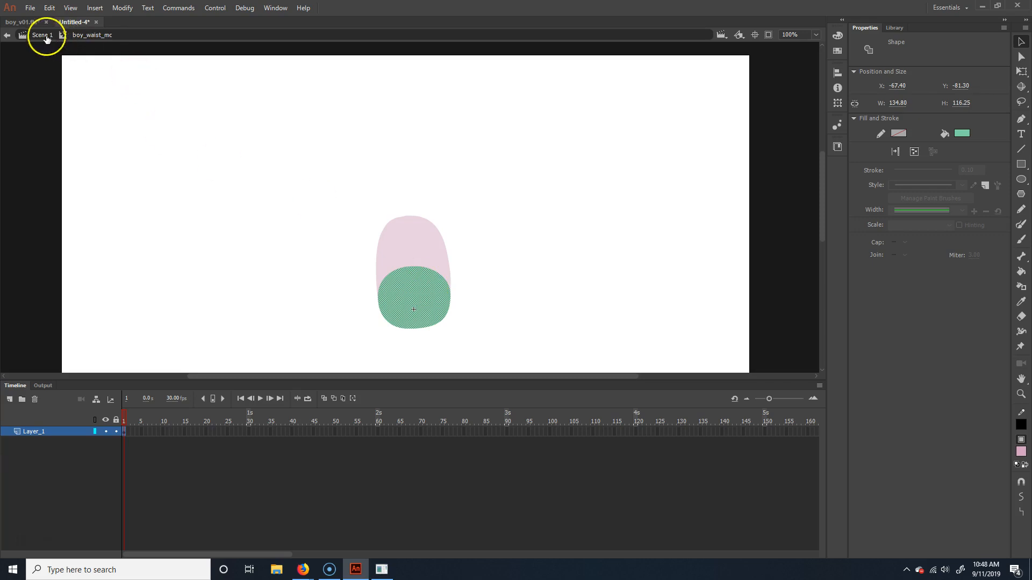
click(45, 36)
Bring the waist instance to the front of the chest, and send it backward behind the chest again
click(518, 282)
click(433, 309)
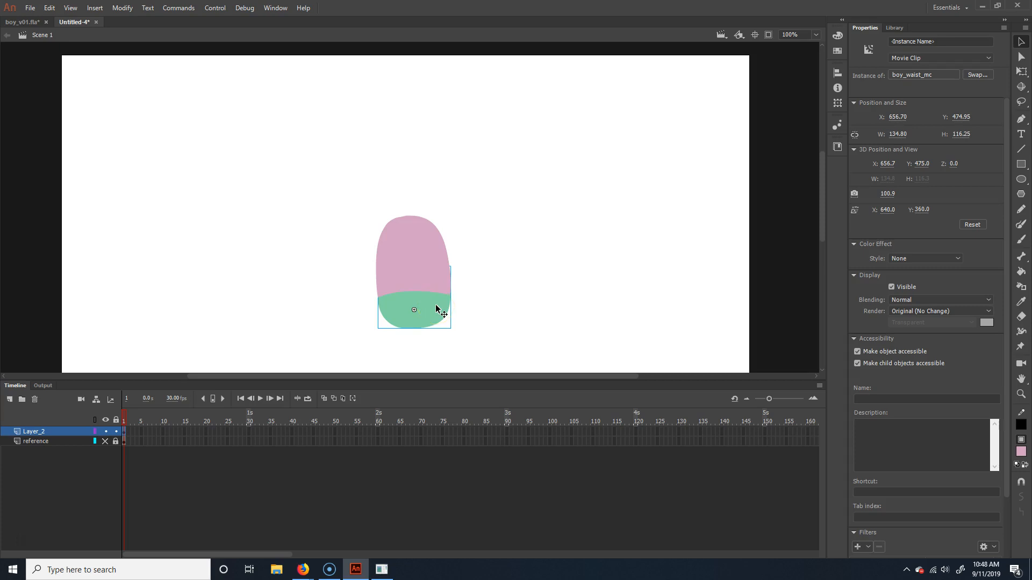
key(ctrl+shift+Up)
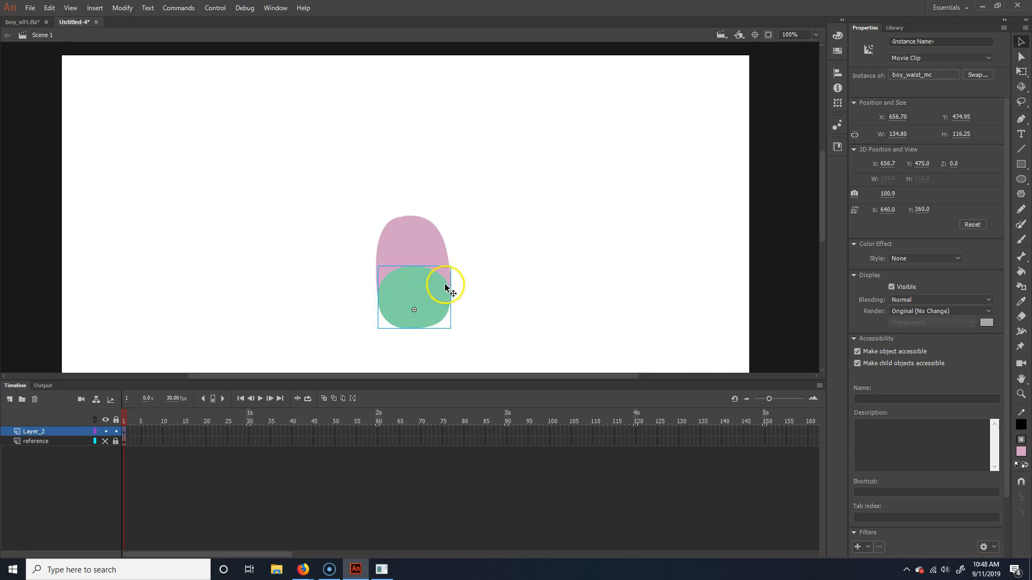
right_click(438, 290)
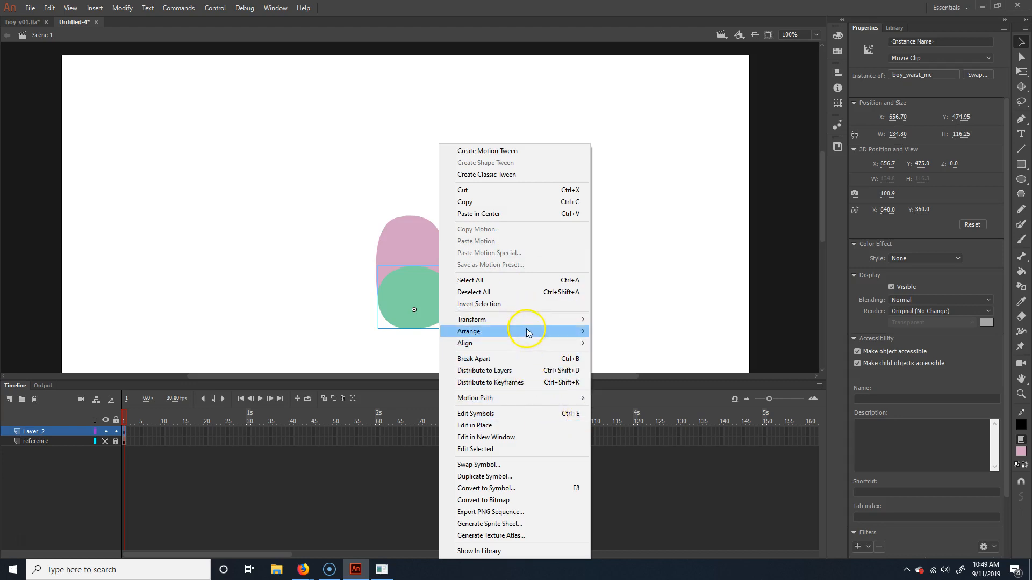
mouse_move(525, 330)
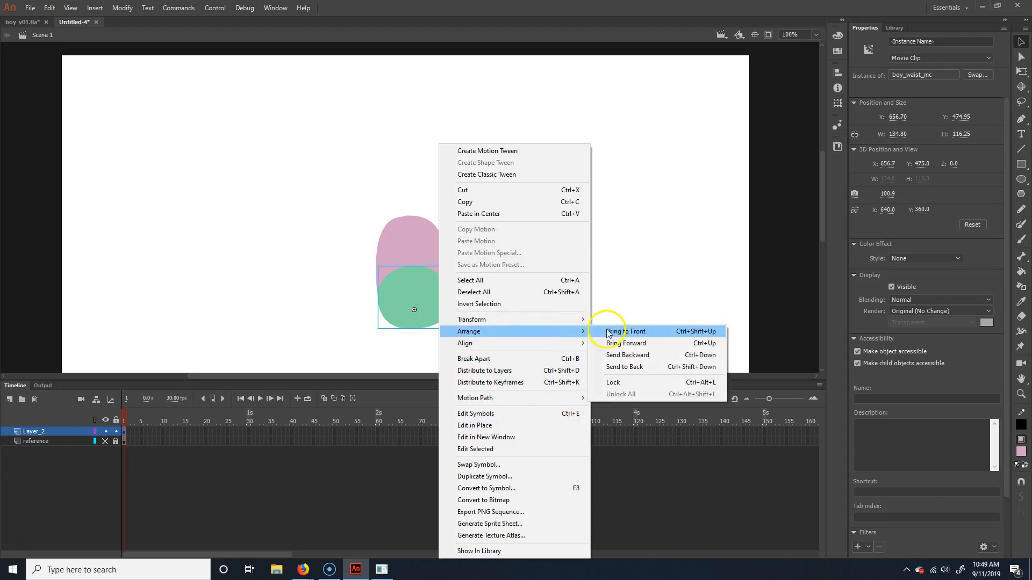
click(659, 360)
click(511, 280)
Try tilting the chest to the left with Free Transform about its bottom pivot to test the waist overlap, and undo the rotation
click(442, 279)
right_click(418, 299)
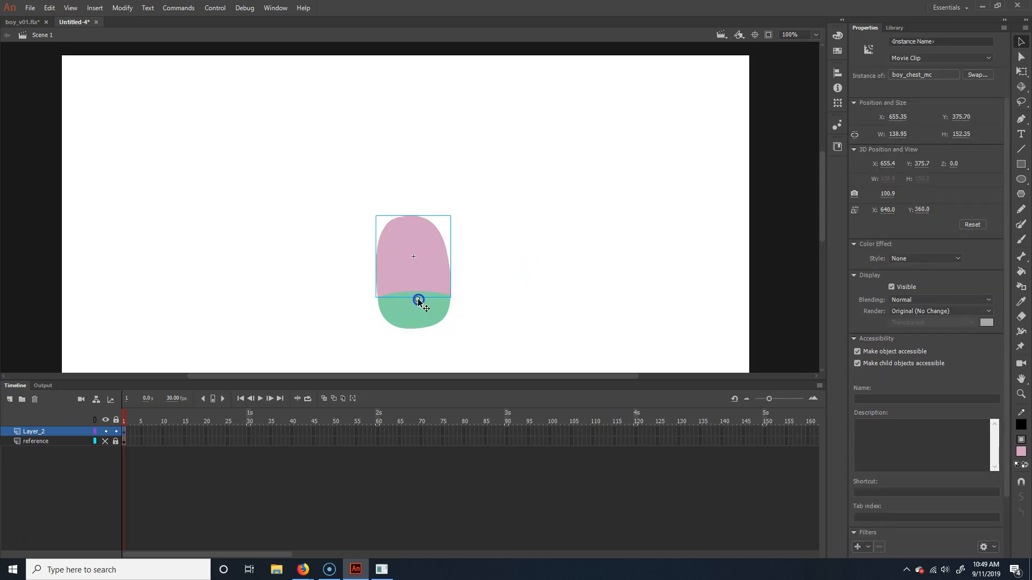
click(1021, 71)
click(415, 299)
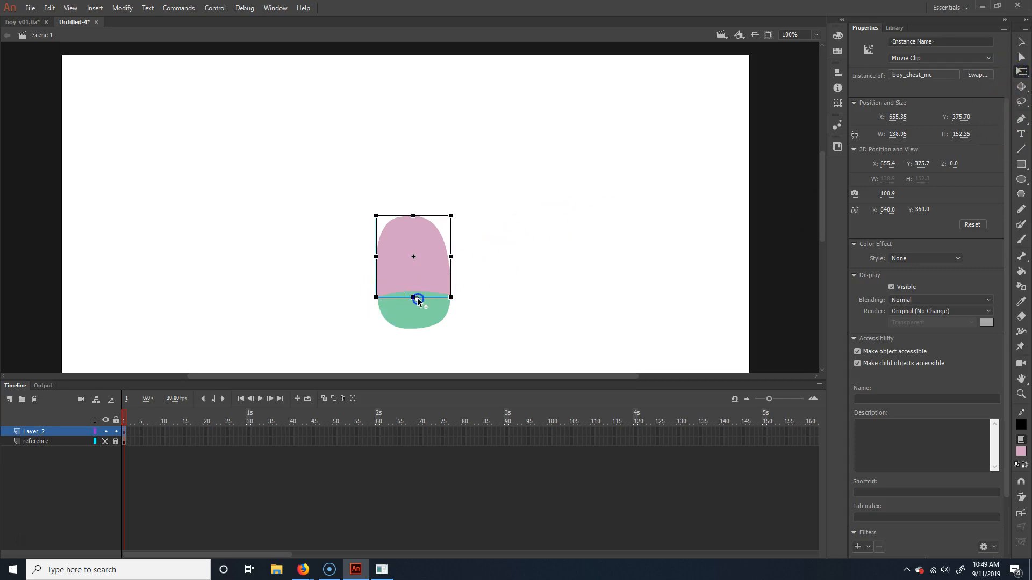
drag(461, 211, 384, 199)
click(562, 265)
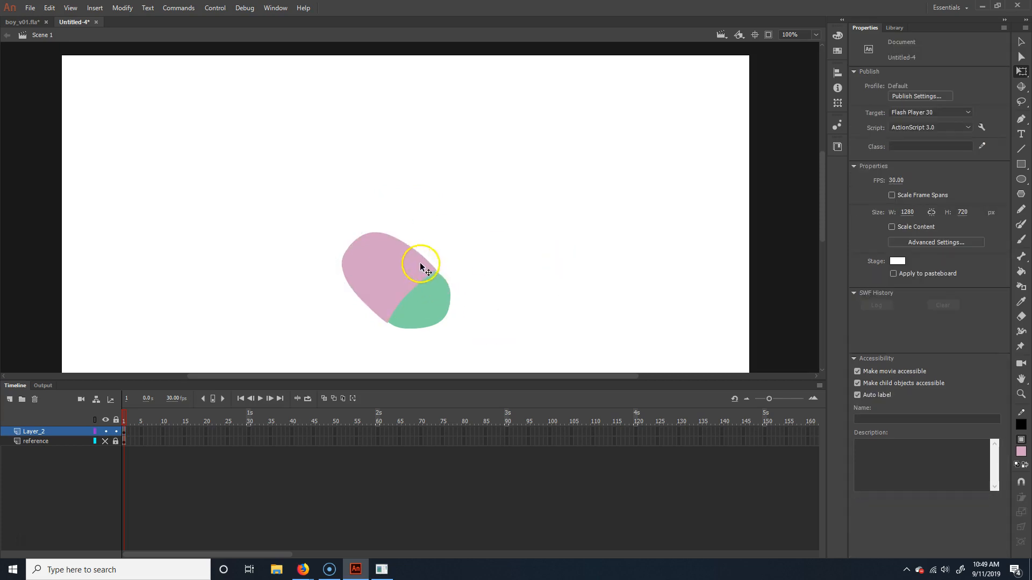
click(383, 257)
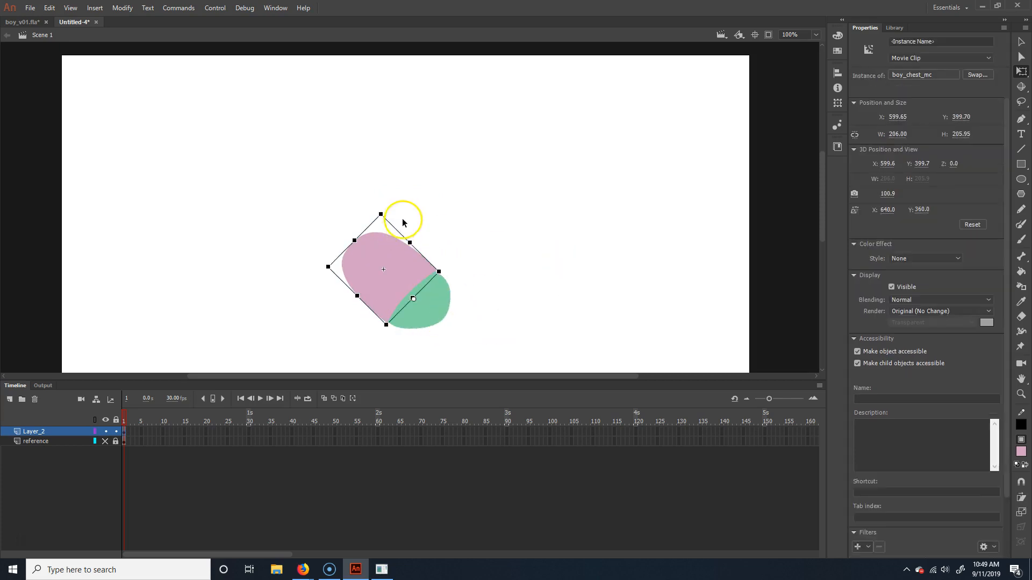
click(394, 212)
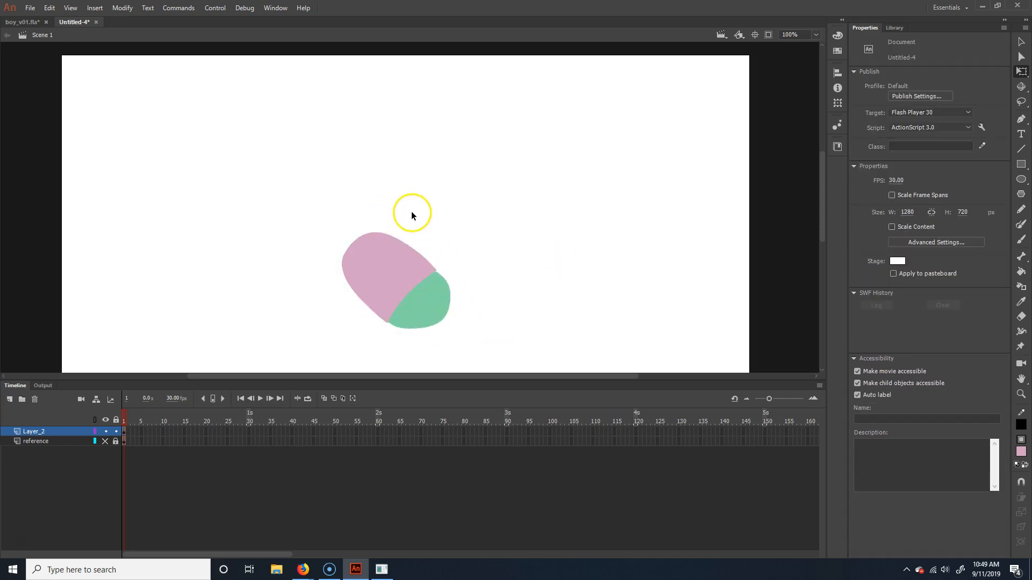
click(402, 244)
key(ctrl+shift+z)
Try tilting the chest to the right about the same pivot, undo the rotation and deselect it
drag(458, 214, 525, 256)
key(ctrl+shift+z)
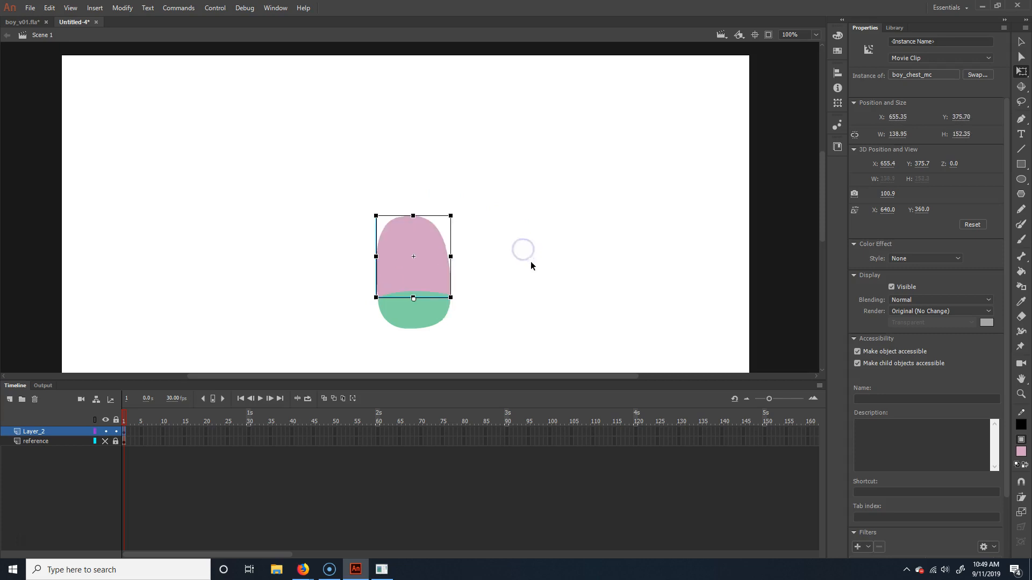
click(509, 297)
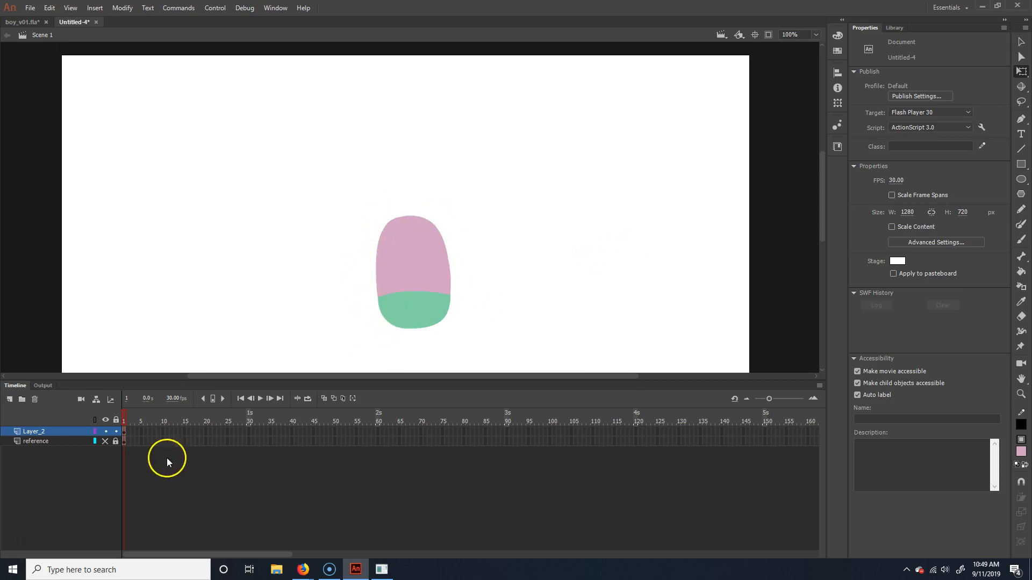
Show the reference layer again, and hide and reshow Layer_2 to examine how the sketched legs join the waist
click(105, 441)
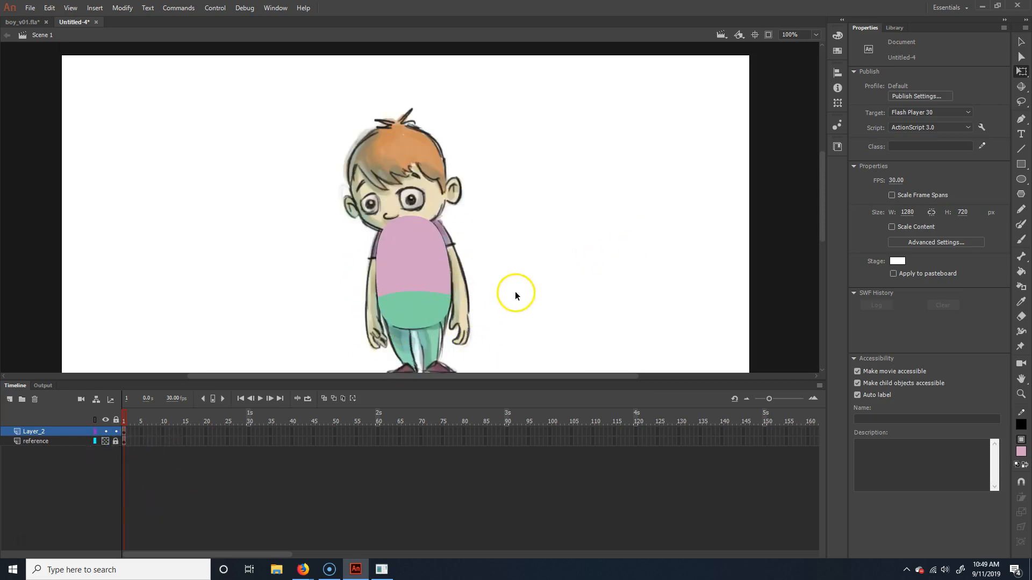
drag(502, 326, 495, 235)
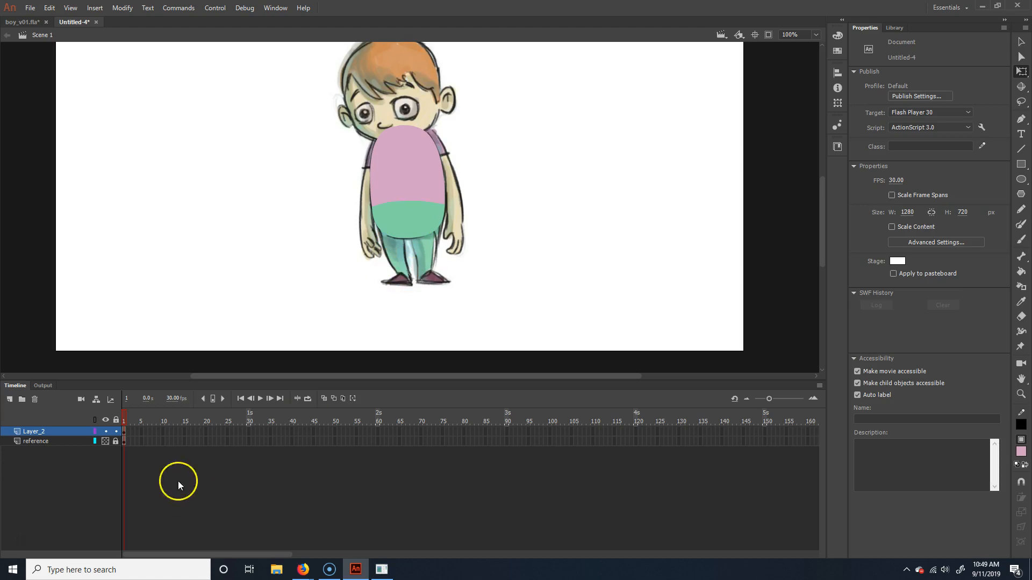
click(105, 432)
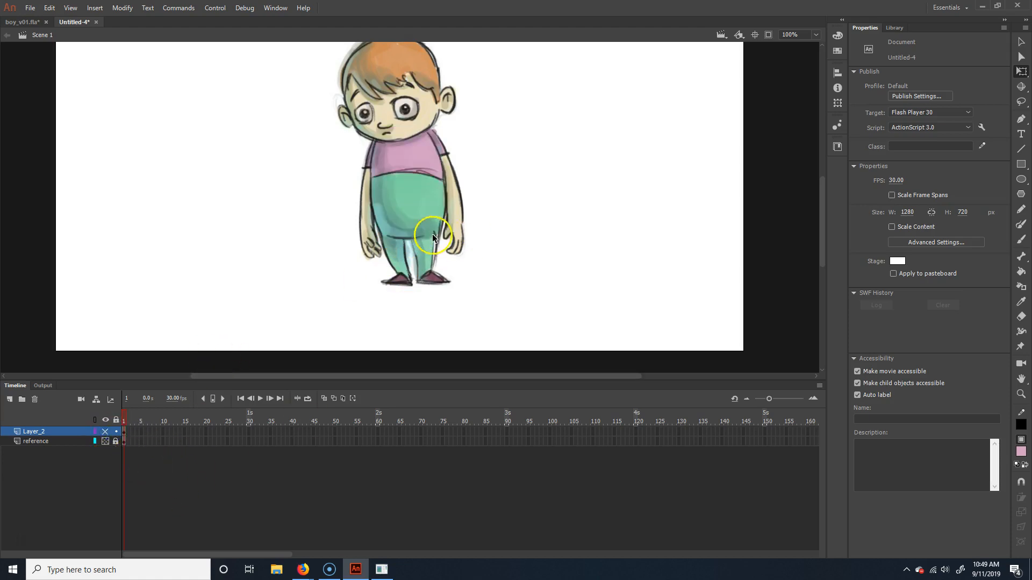
click(106, 431)
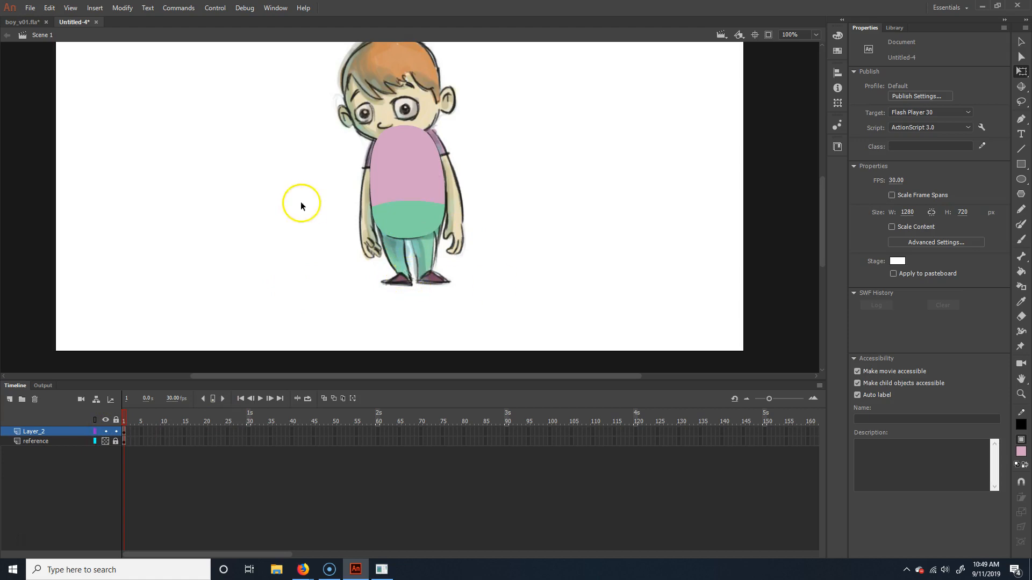
Try a straight line over the legs with the Line tool, undo it, and add a new layer above a locked Layer_2
click(1020, 149)
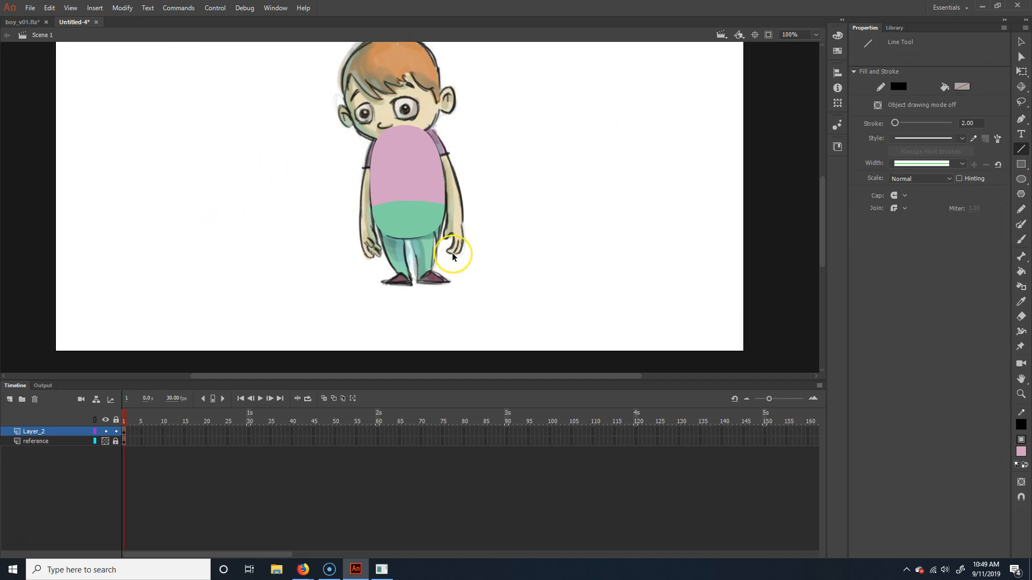
key(ctrl+equal)
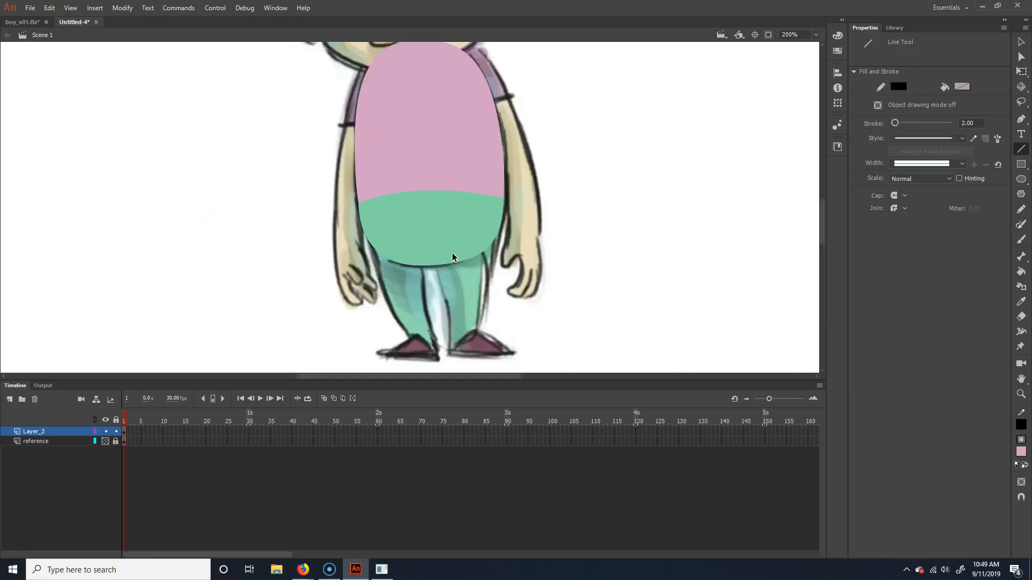
mouse_move(448, 294)
mouse_down()
mouse_move(418, 220)
mouse_move(421, 317)
mouse_move(413, 296)
mouse_up()
key(ctrl+z)
click(15, 417)
click(10, 399)
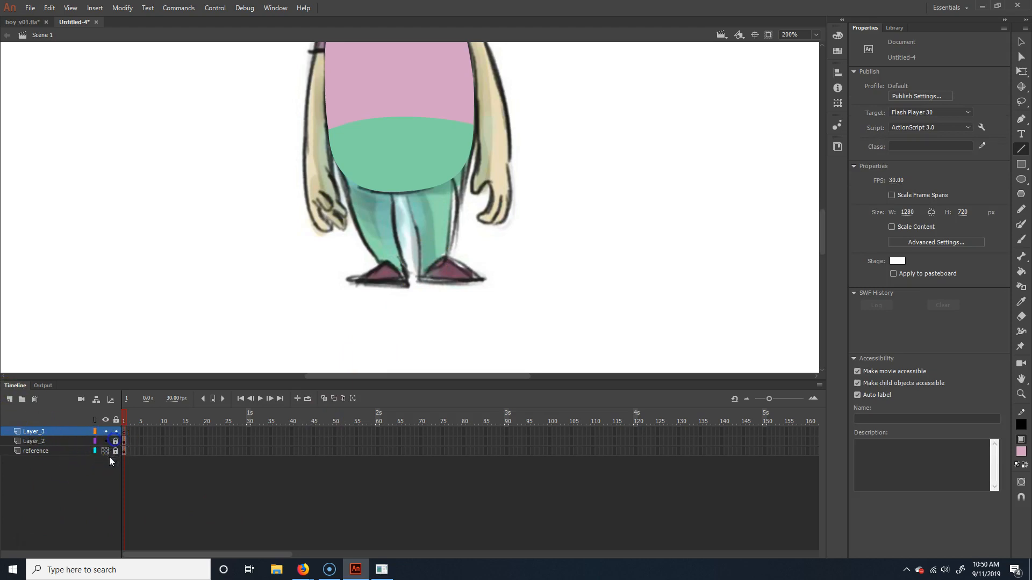
Draw crossing straight lines over the sketch's left leg and shoe, marking the leg's sides, the thigh top, and the shoe's slopes and sole
drag(390, 161, 408, 293)
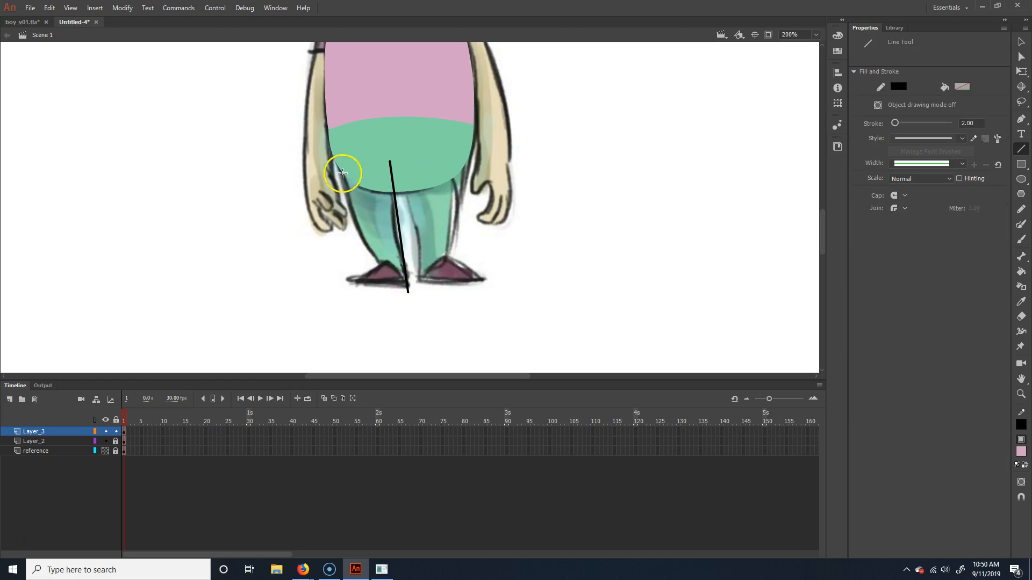
drag(339, 154, 391, 295)
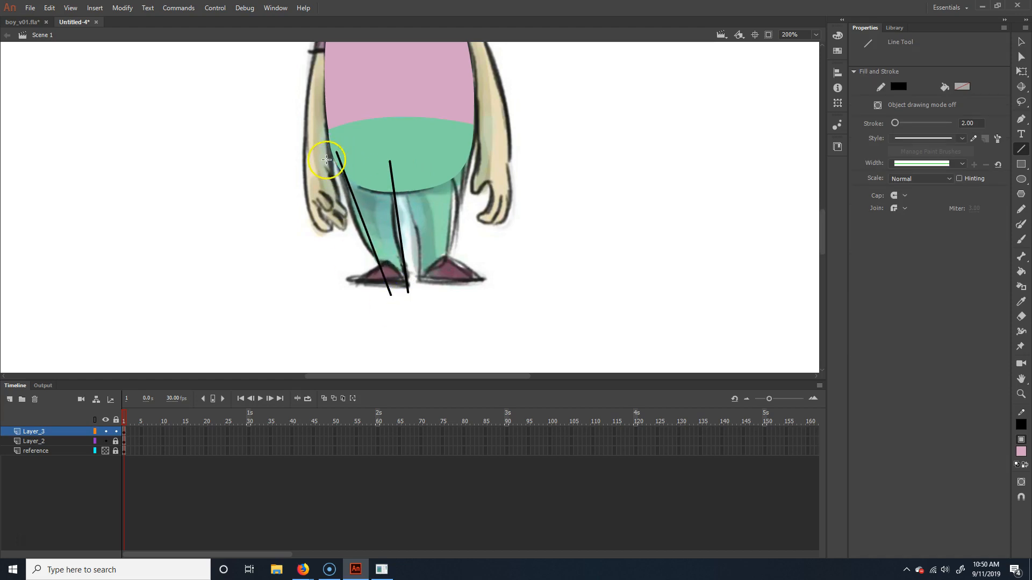
drag(326, 160, 407, 168)
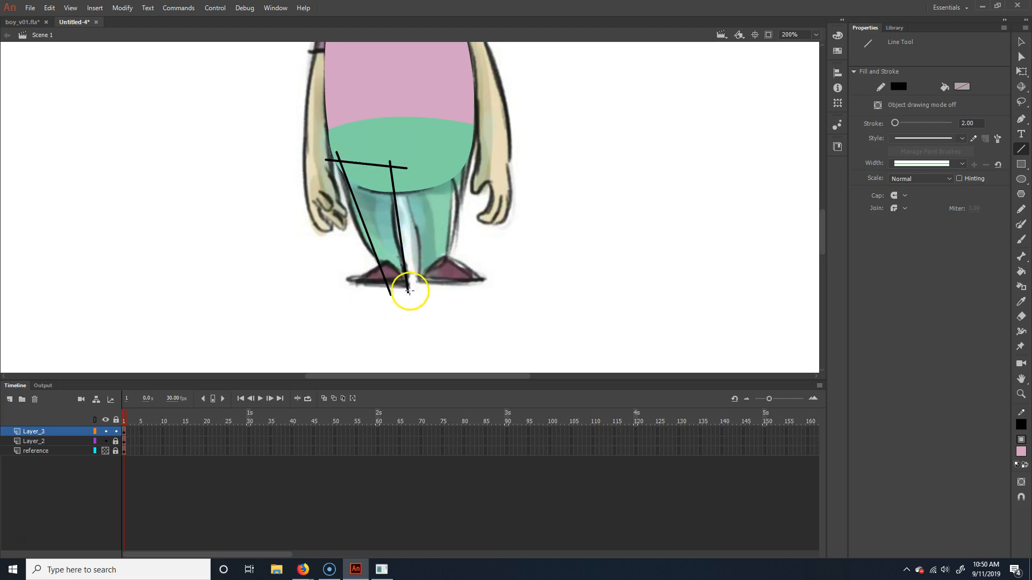
drag(386, 259, 349, 285)
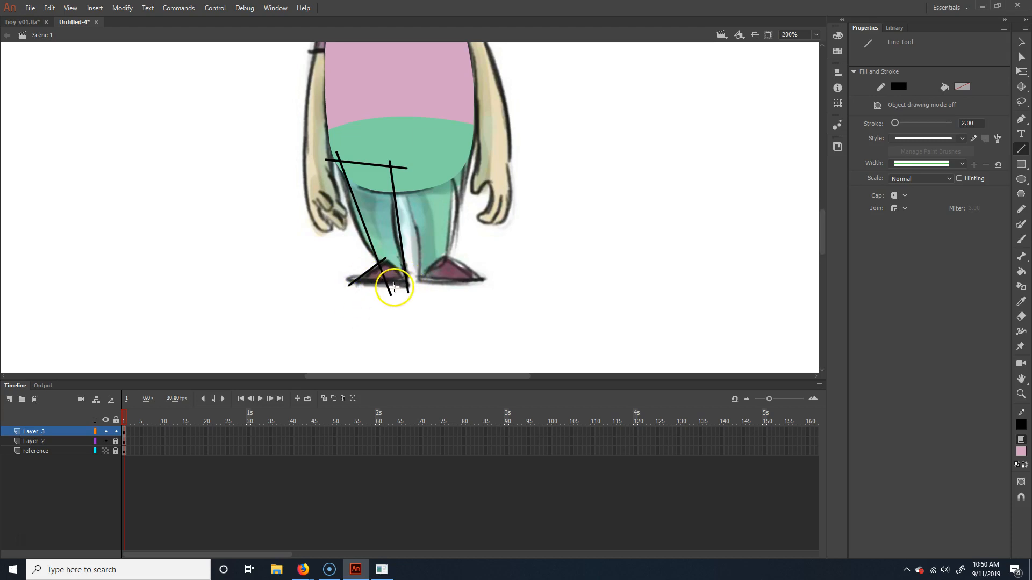
drag(336, 281, 426, 281)
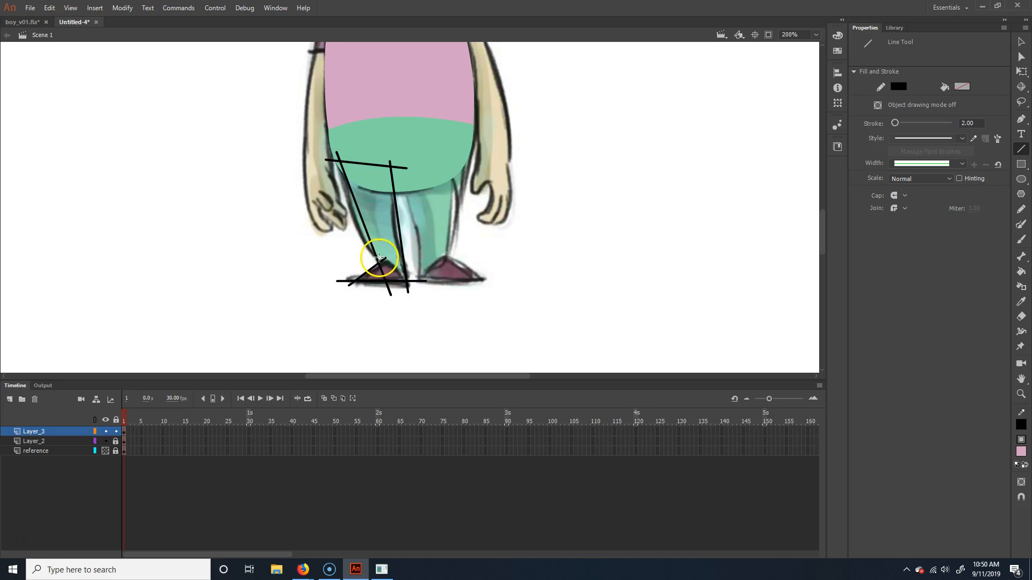
drag(378, 258, 411, 282)
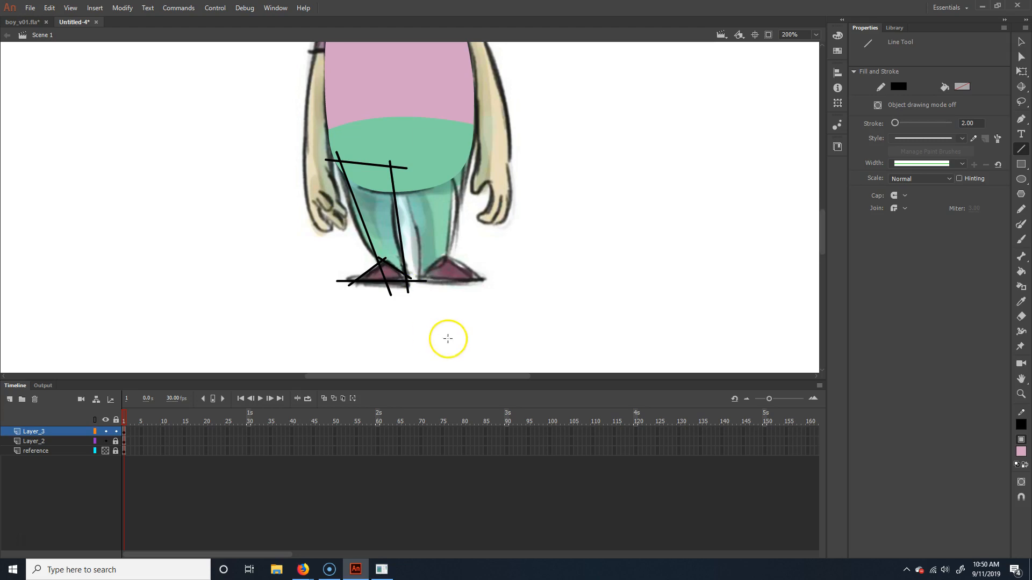
Delete the overhanging line ends around the thigh top, ankle and shoe so that the leg and shoe outlines meet at their corners
key(v)
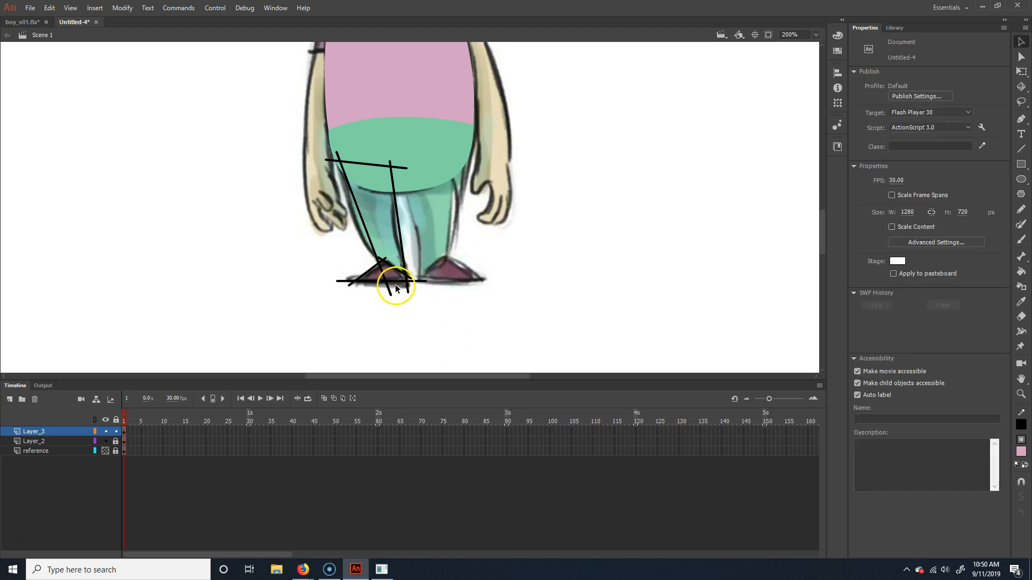
click(405, 290)
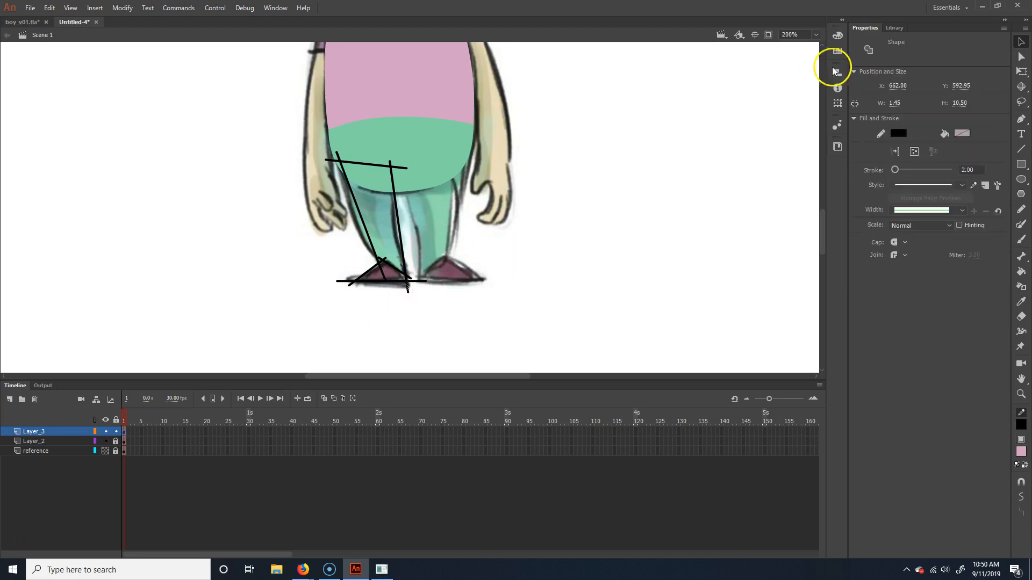
key(Delete)
click(382, 272)
key(Delete)
click(350, 284)
key(Delete)
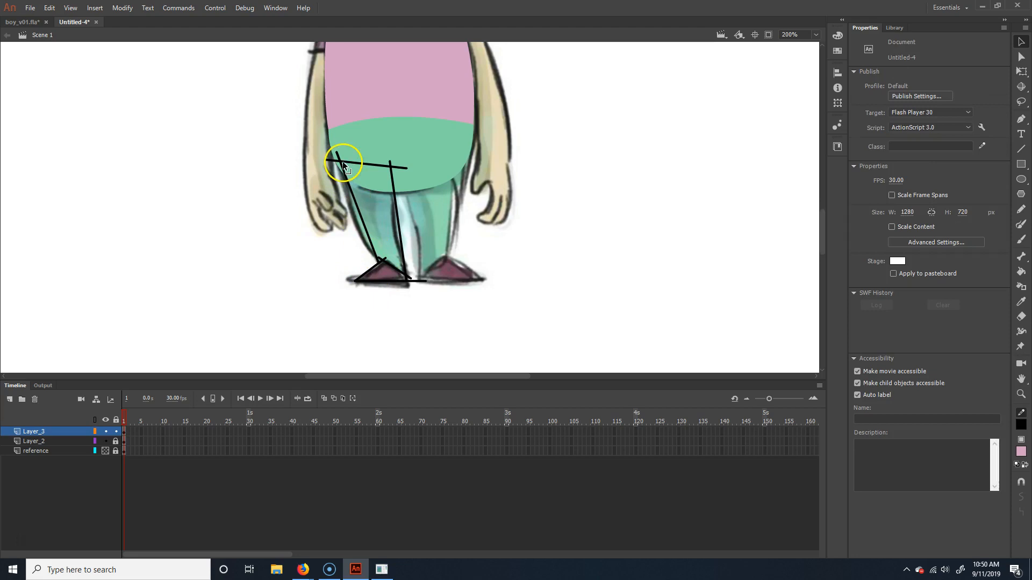
click(328, 162)
key(Delete)
click(337, 156)
key(Delete)
click(388, 161)
key(Delete)
click(415, 282)
key(Delete)
Clean up the ankle corner and bend the leg outline into a rounded thigh top and gently curved sides
click(382, 260)
click(414, 293)
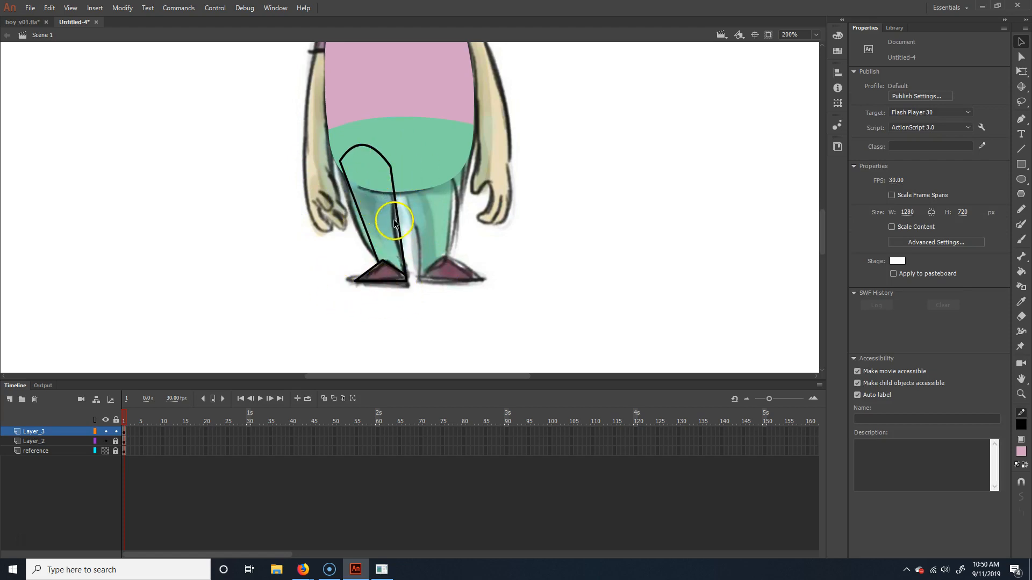
drag(364, 224, 395, 234)
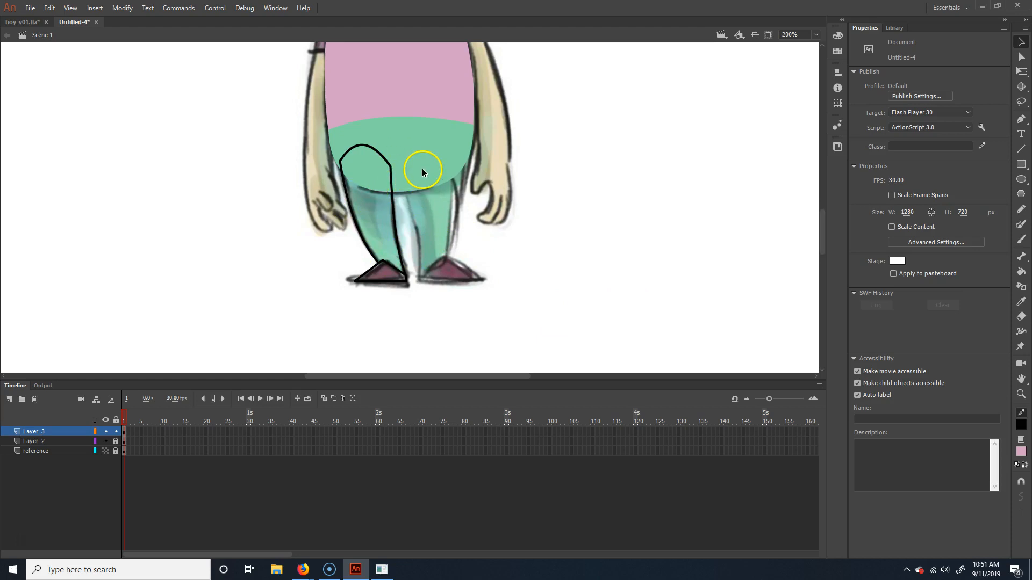
Fill the leg with the green sampled from the waist and the shoe with the maroon sampled from the sketch
key(k)
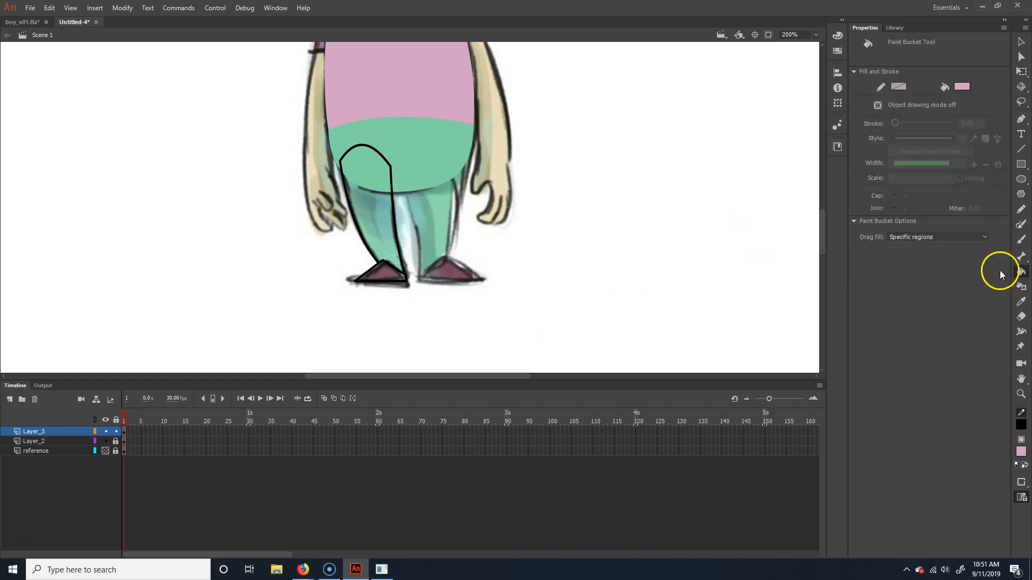
key(i)
click(444, 160)
click(371, 220)
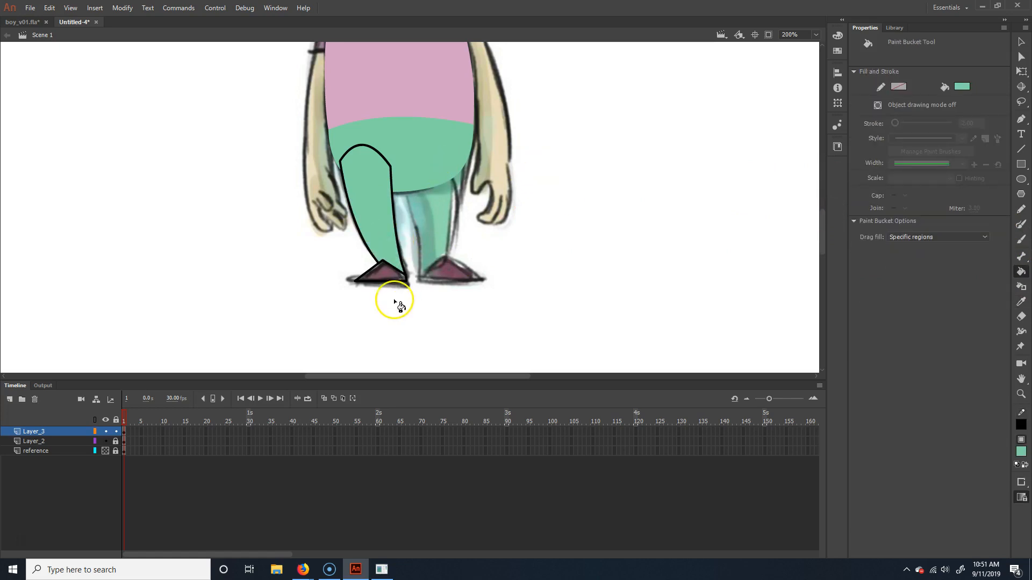
key(i)
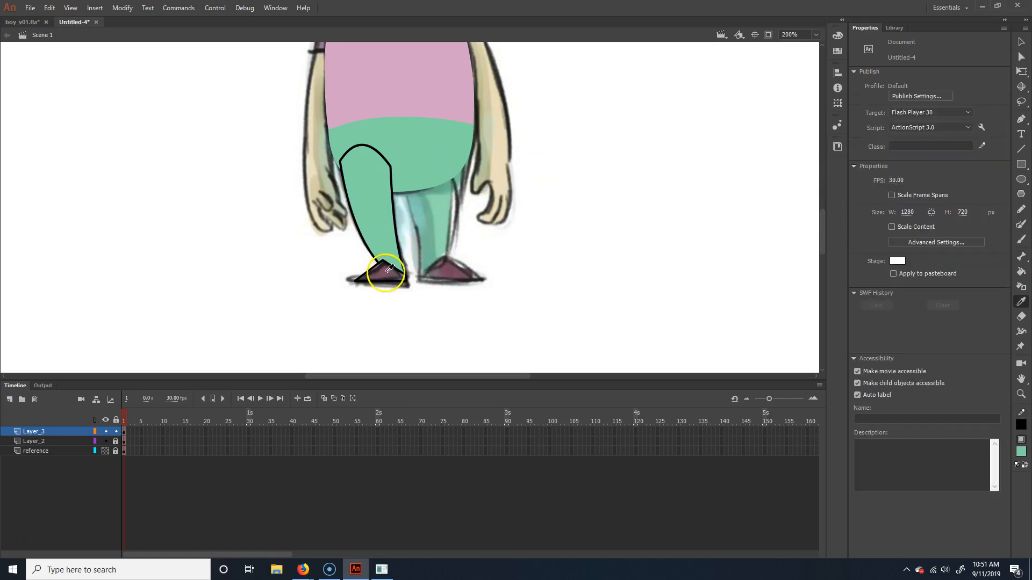
click(389, 268)
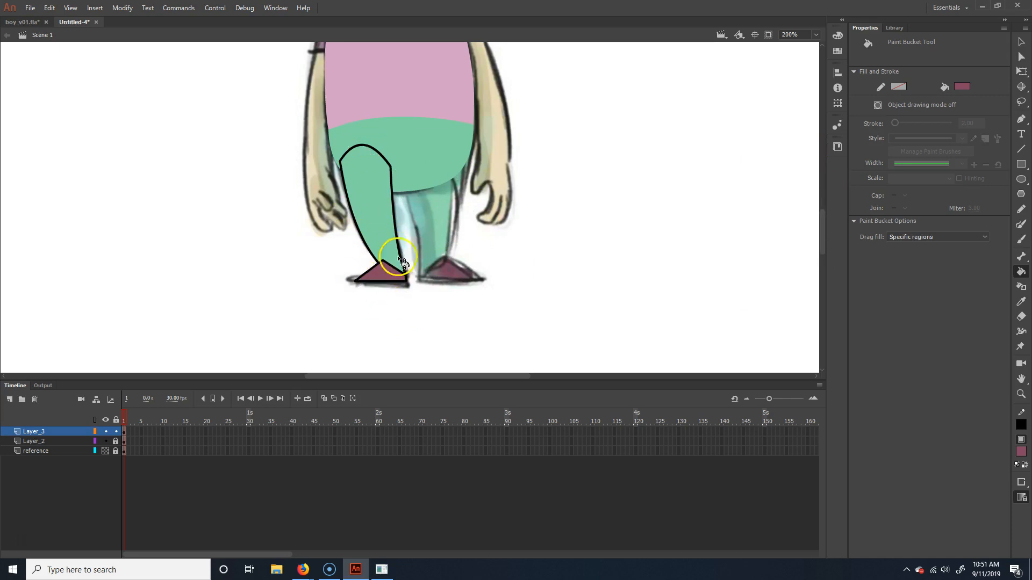
Bend the shoe's outline into a rounded shape with a low toe and a curved top
key(ctrl+equal)
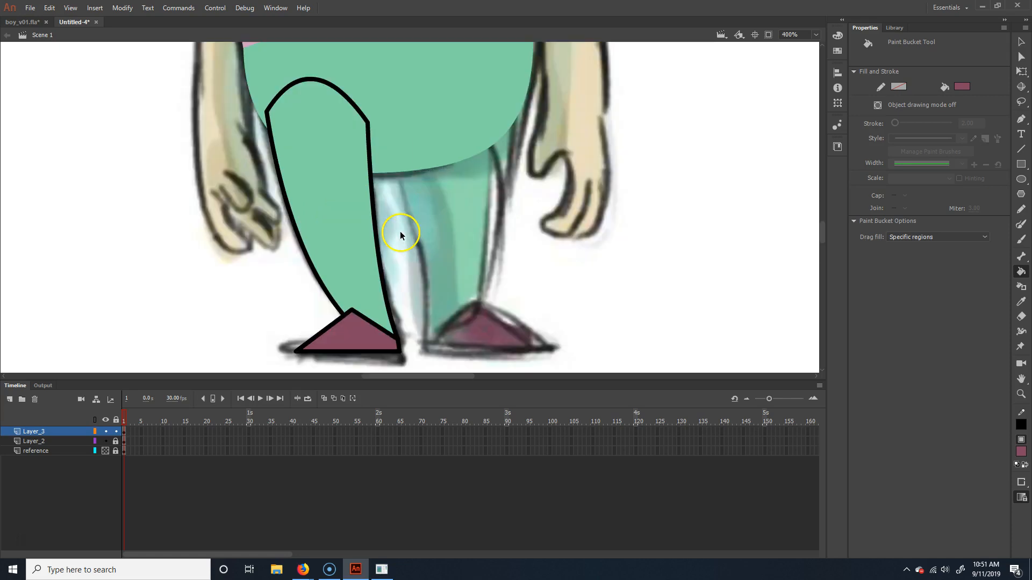
key(v)
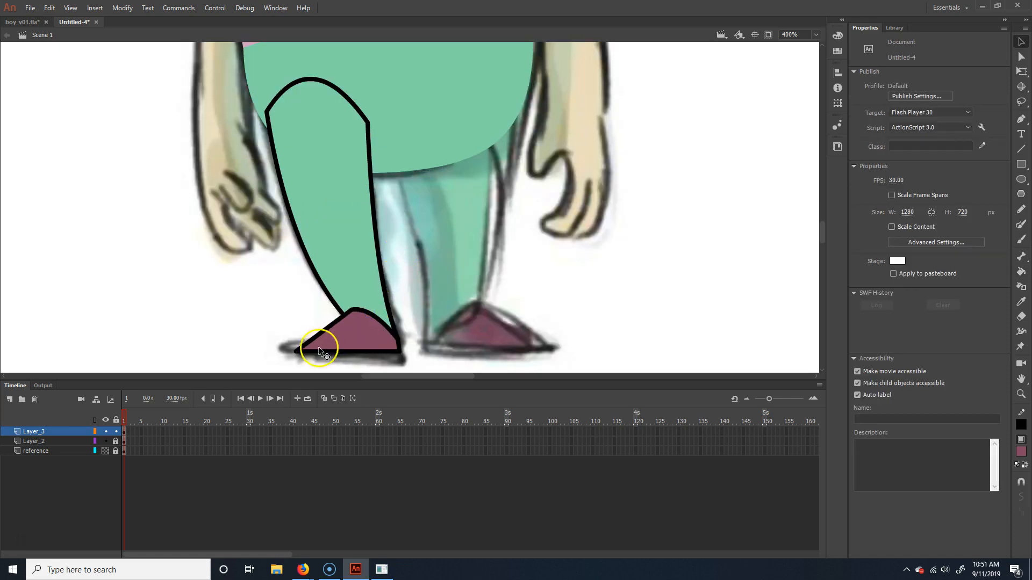
drag(304, 336, 295, 357)
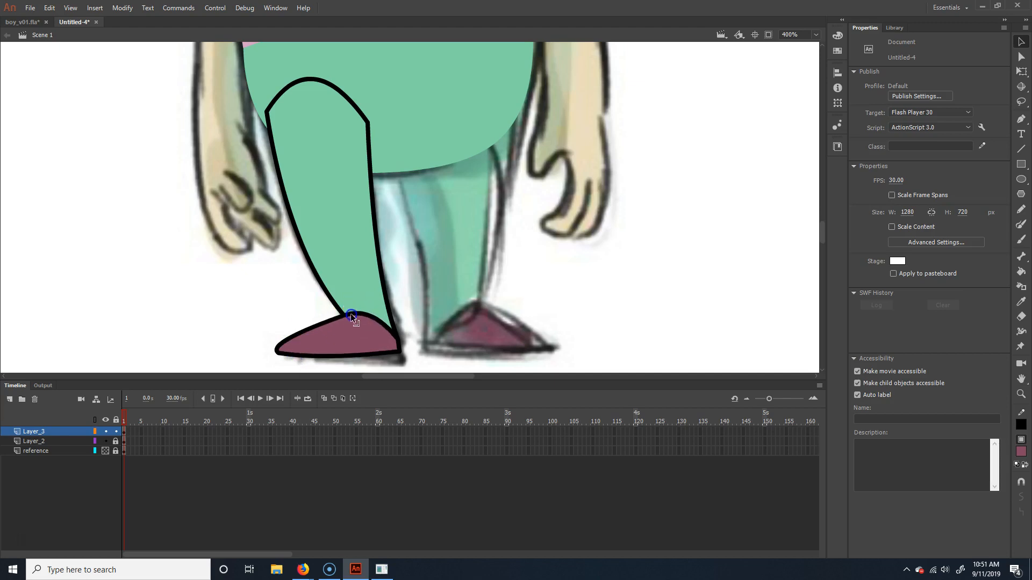
key(ctrl+equal)
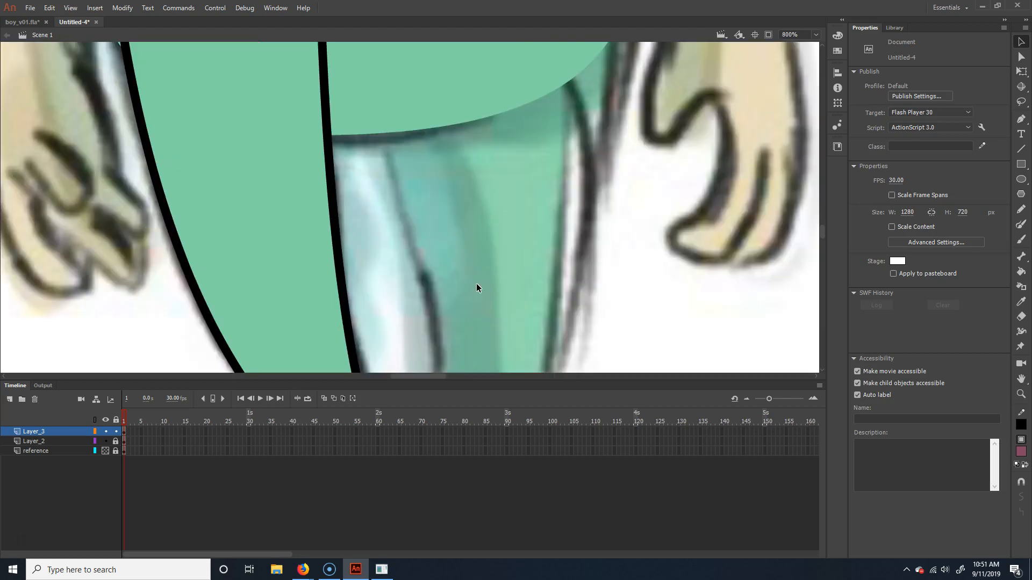
key(ctrl+minus)
key(ctrl+minus)
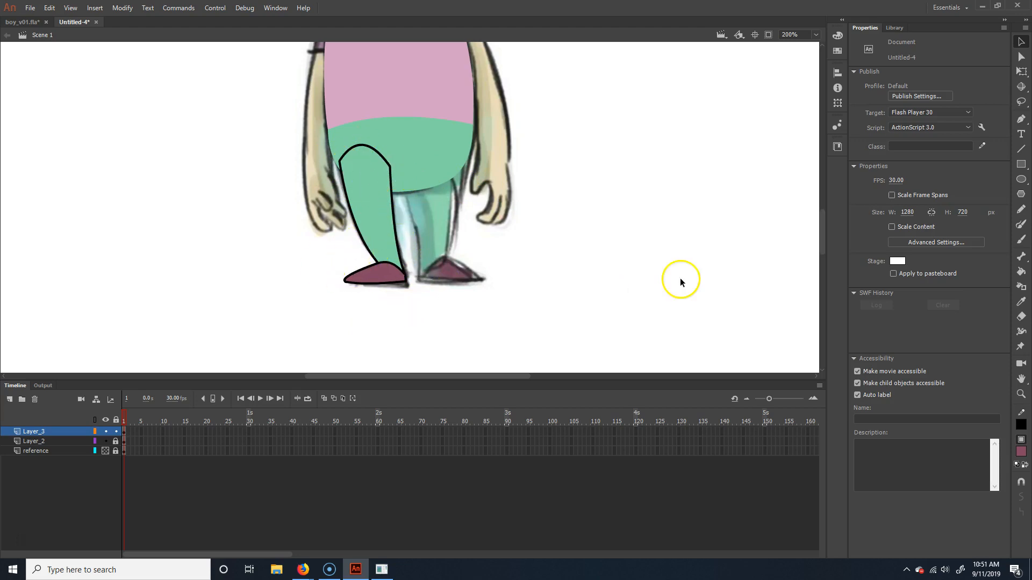
Cut the leg at the knee with a straight line and move the thigh fill to the empty area left of the character
click(1021, 149)
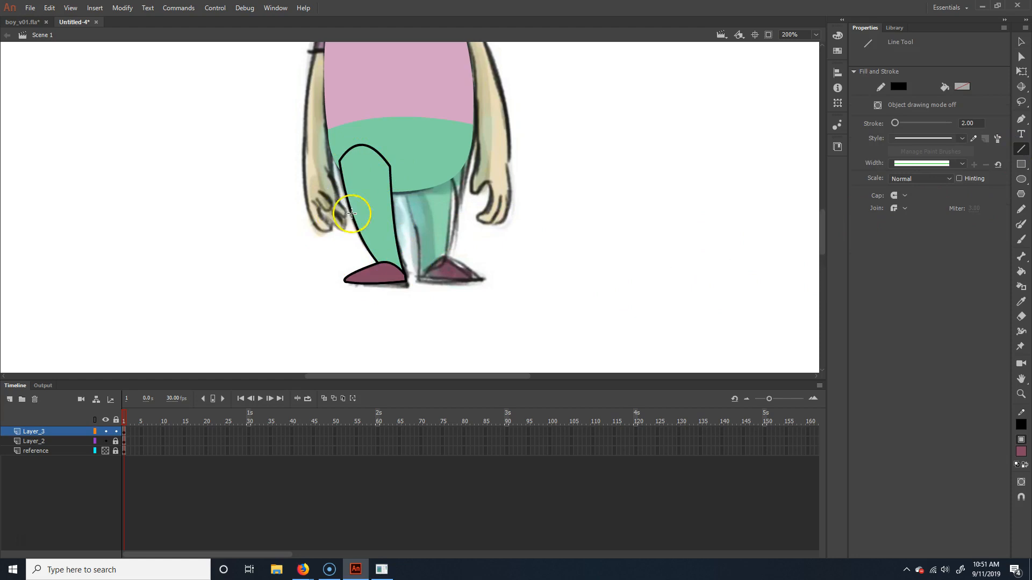
drag(417, 216, 300, 227)
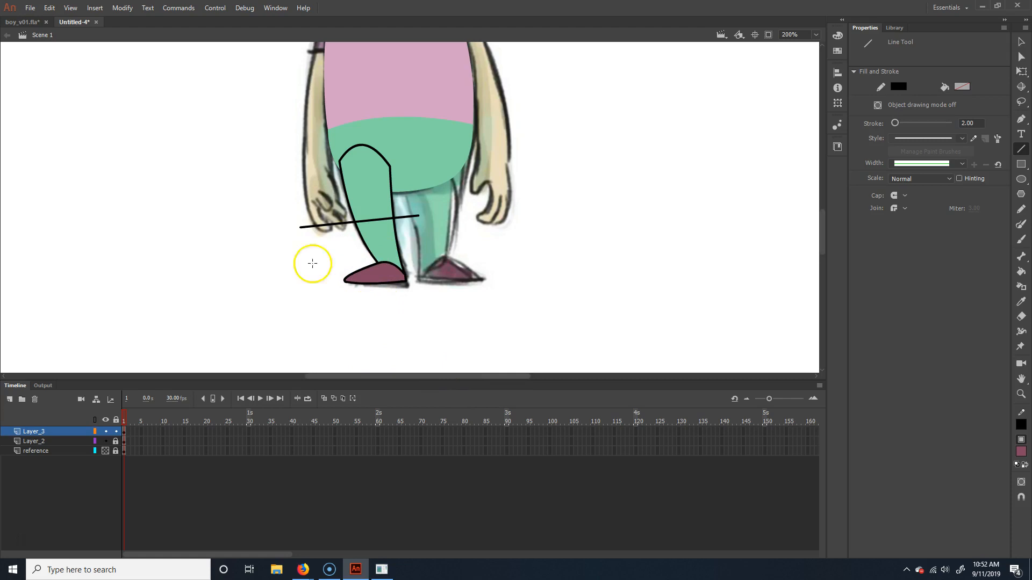
click(1021, 41)
click(388, 212)
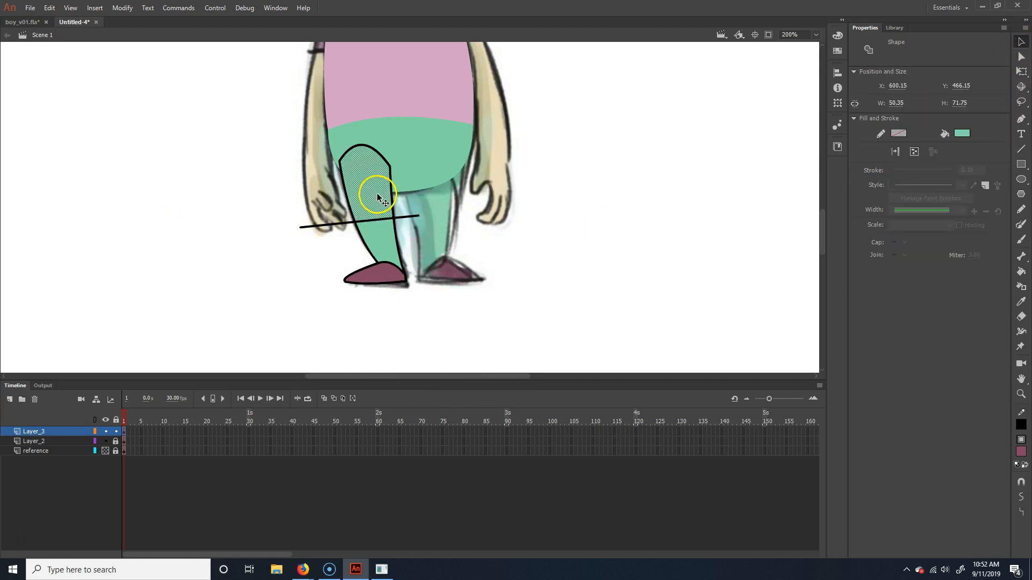
drag(378, 194, 194, 202)
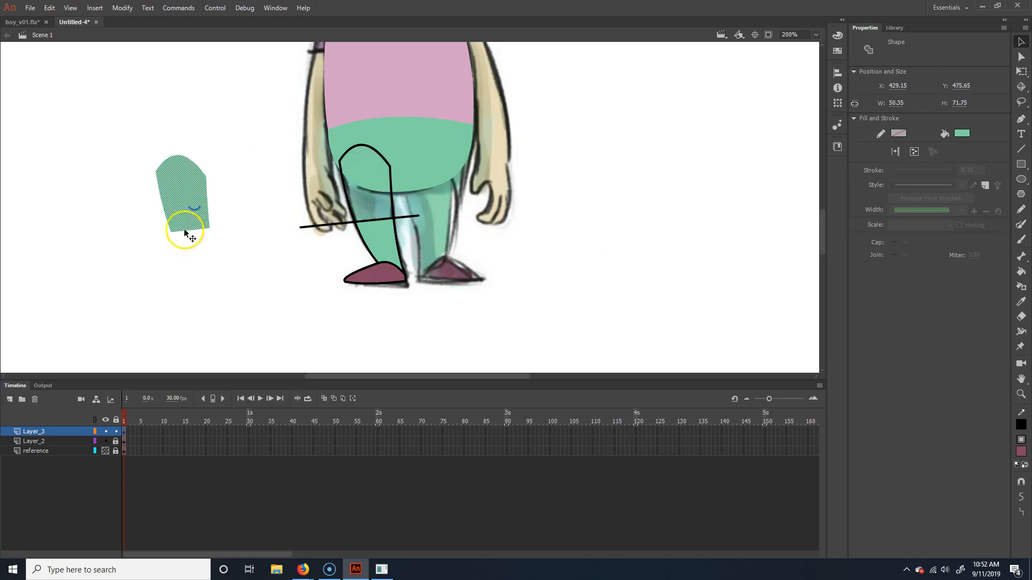
Move the lower leg and shoe fills below the thigh piece and delete the leftover leg outlines
click(380, 257)
drag(386, 240, 210, 281)
click(384, 274)
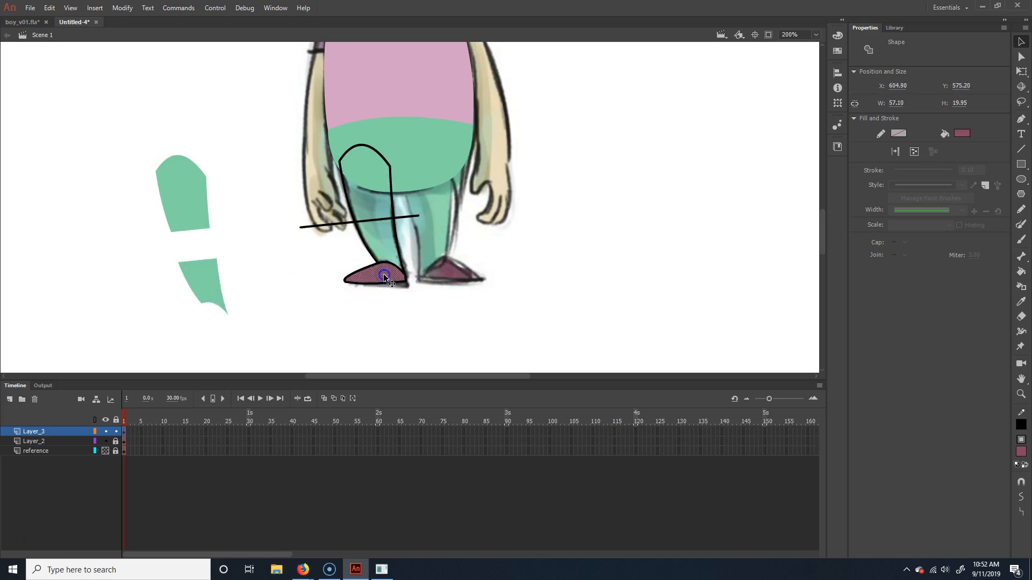
drag(211, 344, 208, 349)
click(321, 334)
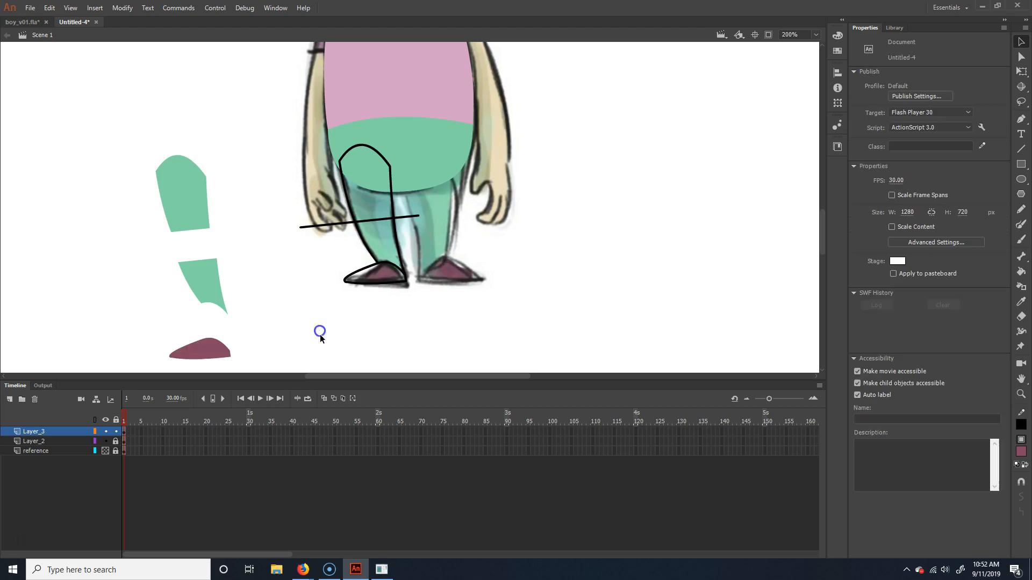
double_click(395, 283)
key(Delete)
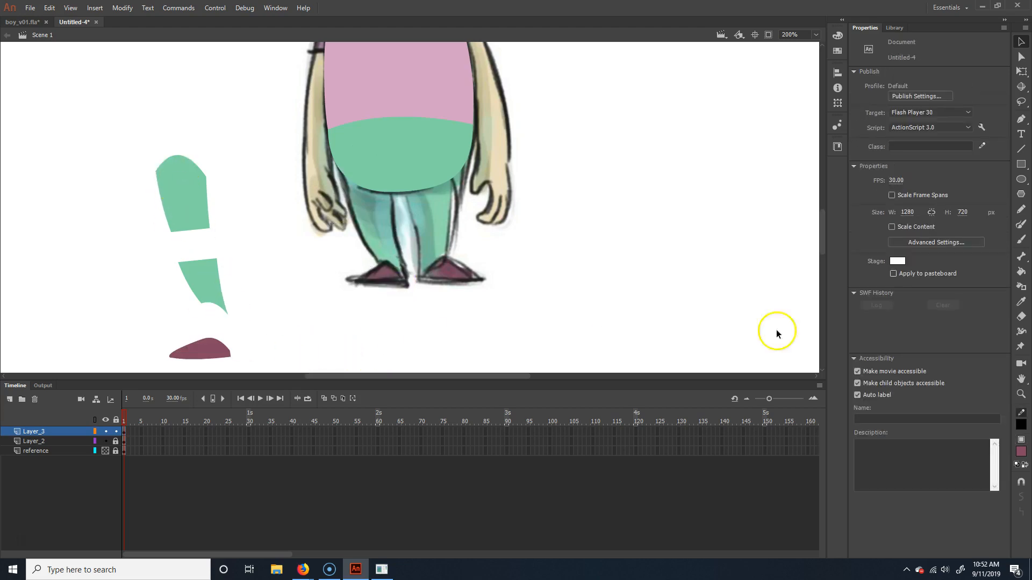
Try adding black 2.00 outlines around the thigh, lower leg and shoe with the Ink Bottle tool
click(1021, 287)
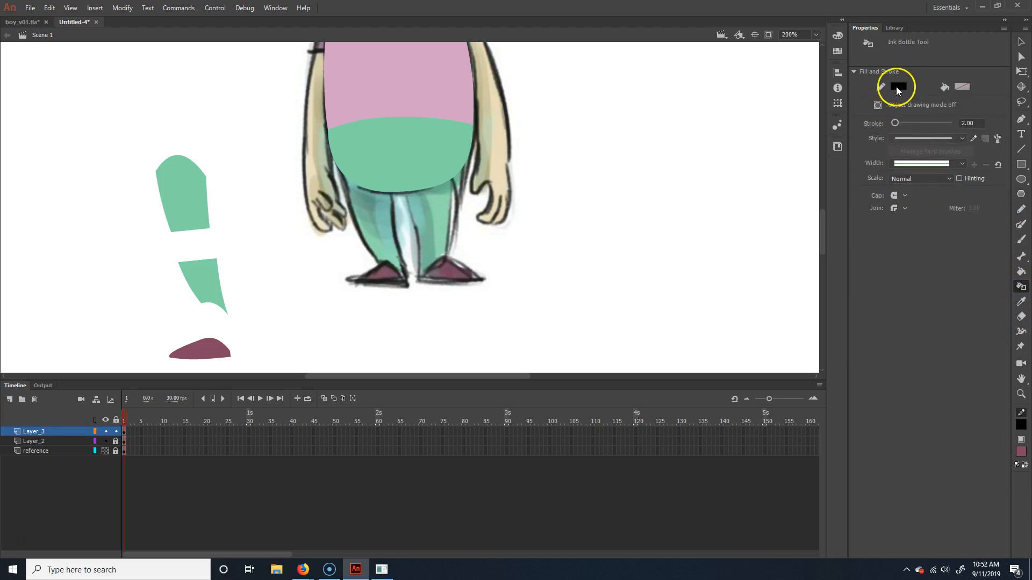
click(180, 193)
click(203, 280)
click(211, 357)
Try deleting the outline segments at the leg's joint edges, and undo back to the three pieces without outlines
key(v)
click(192, 231)
key(Delete)
click(207, 262)
key(Delete)
click(221, 309)
click(277, 332)
key(ctrl+z)
key(ctrl+z)
key(ctrl+z)
key(ctrl+z)
key(ctrl+z)
key(ctrl+z)
key(ctrl+z)
key(ctrl+z)
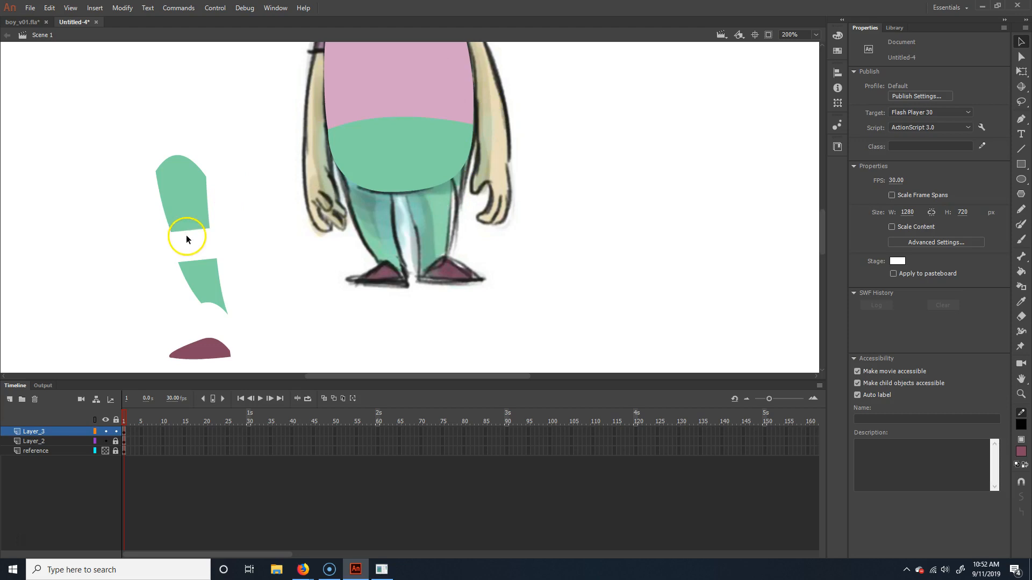
Bend the thigh's lower edge and the lower leg's knee and ankle edges outward into rounded joint ends
drag(191, 231, 192, 246)
drag(214, 303, 212, 319)
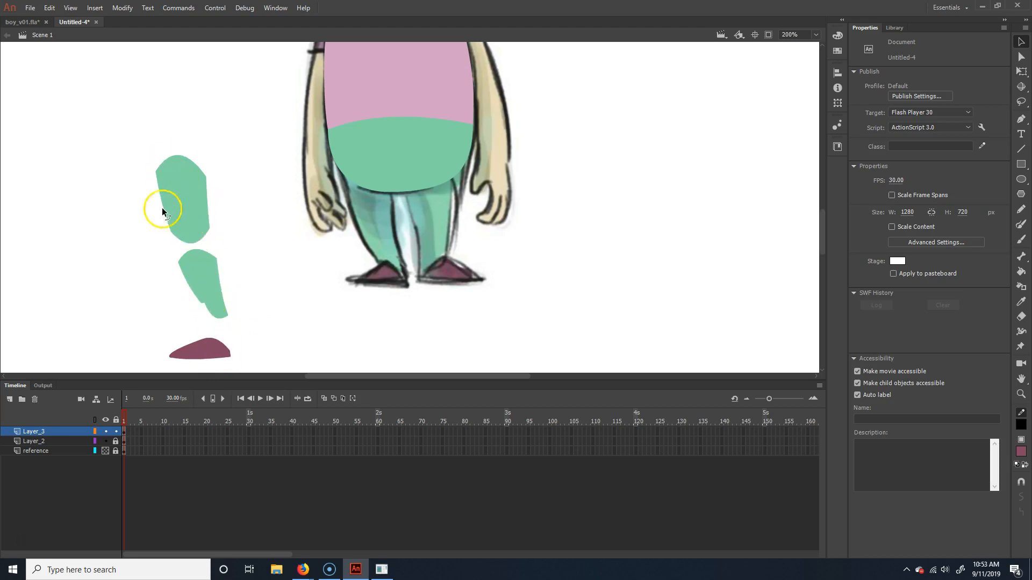
click(196, 240)
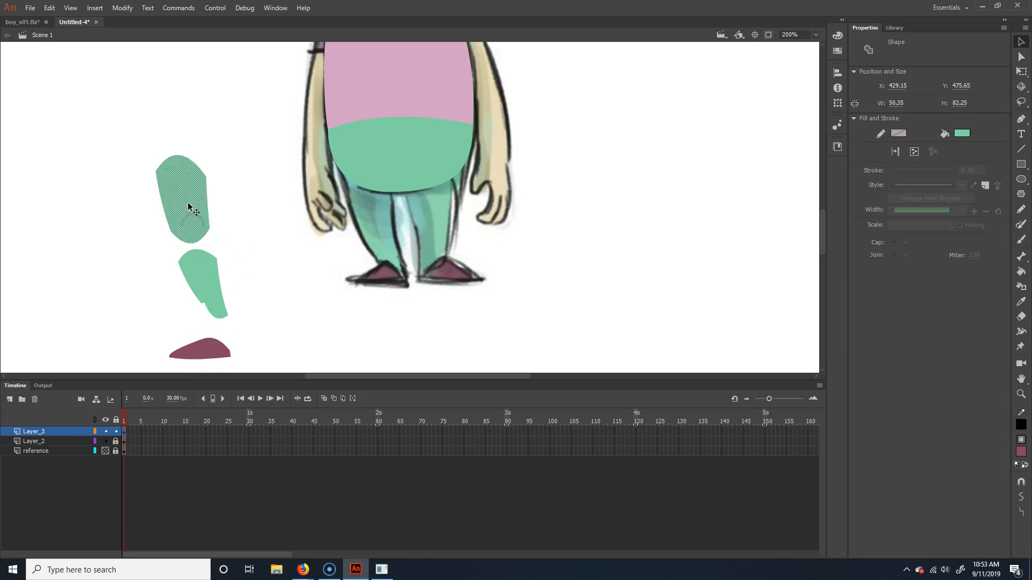
Subselect the leg pieces and adjust the thigh's upper anchor handles to give its hip end a fuller, rounder curve
click(1020, 57)
click(464, 85)
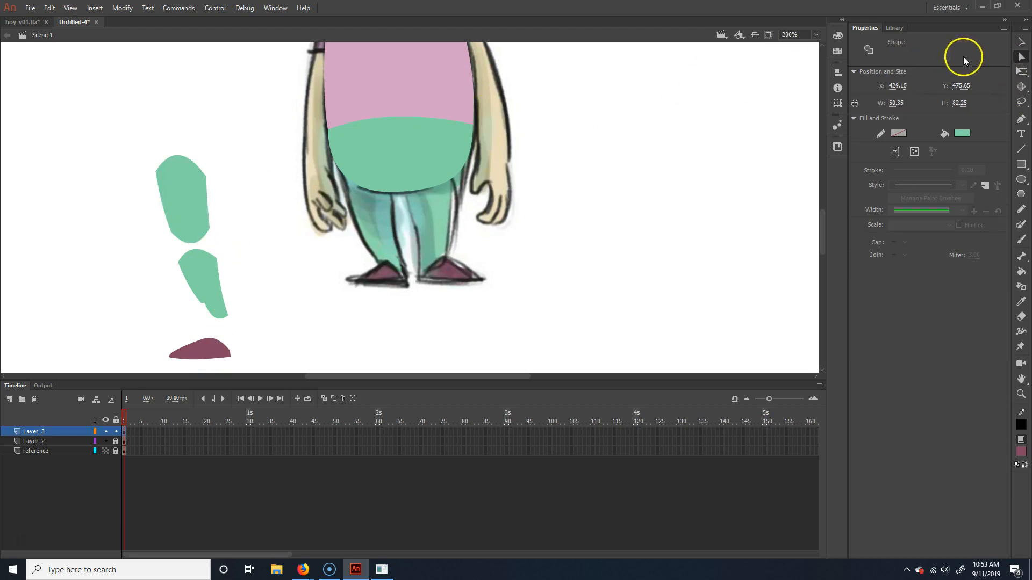
click(170, 195)
drag(124, 142, 293, 373)
key(ctrl+=)
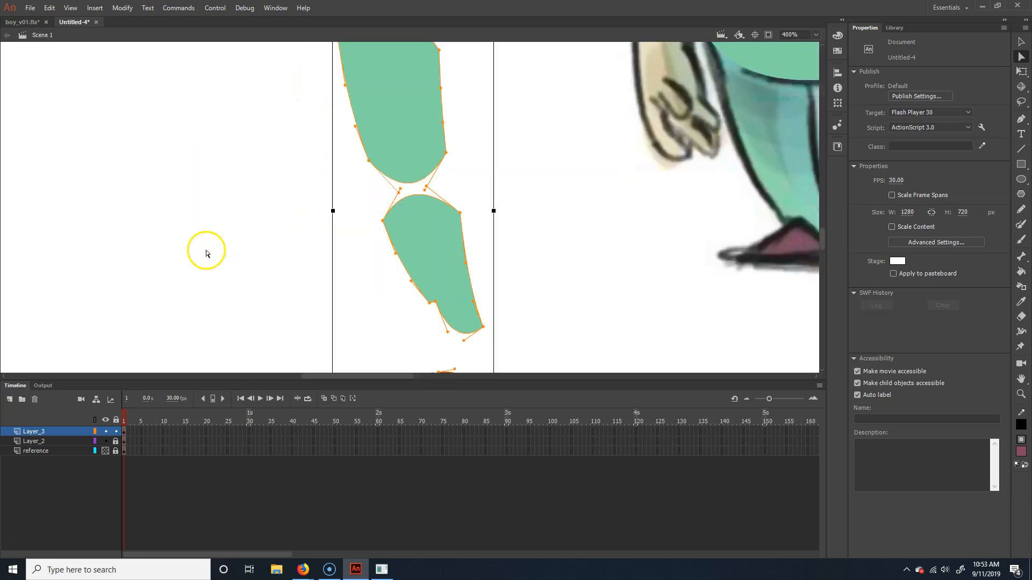
scroll(451, 278, up, 5)
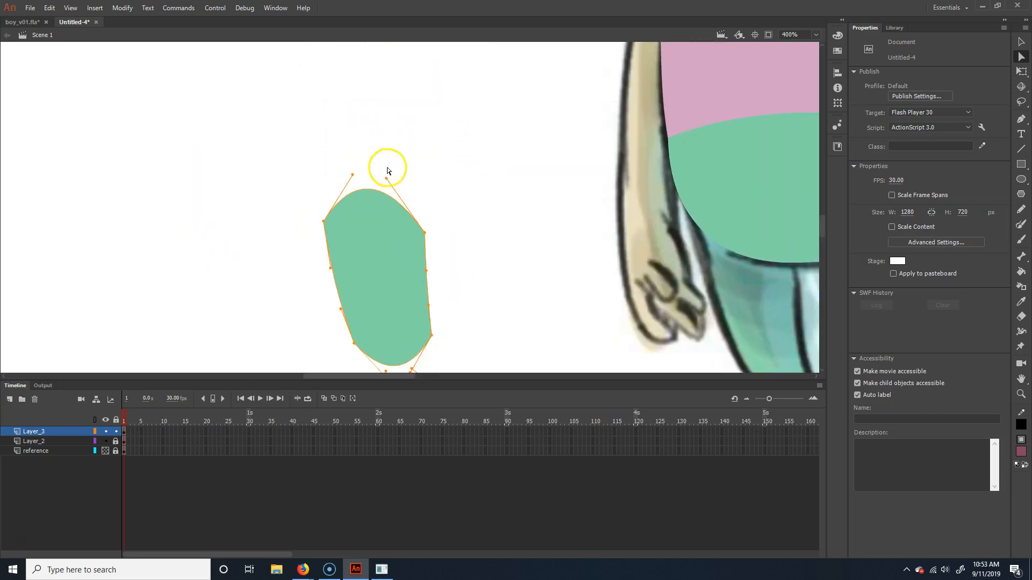
drag(386, 178, 320, 171)
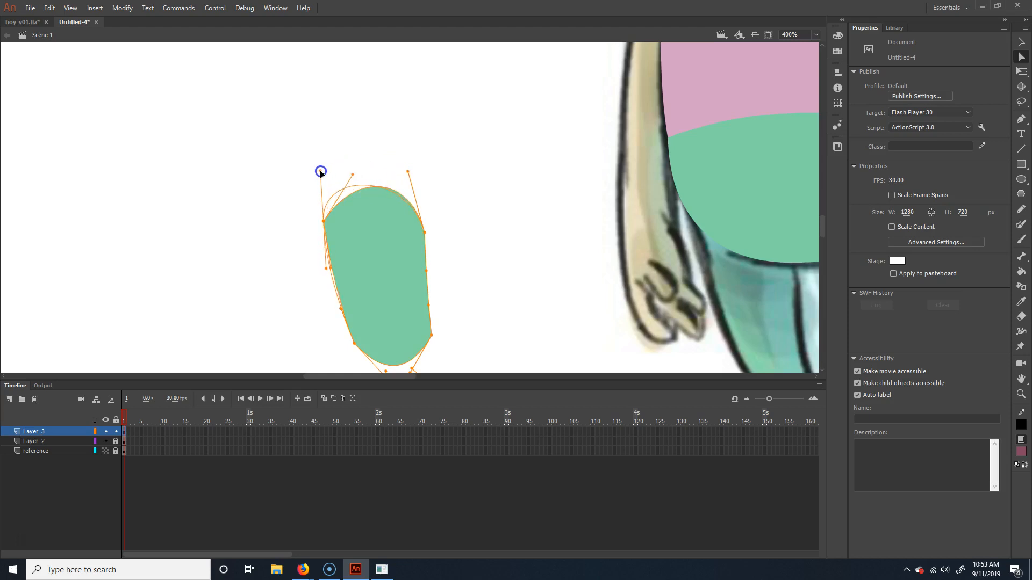
drag(408, 171, 415, 160)
Adjust the anchor handles on both sides of the knee so the thigh's lower end and the lower leg's upper end are fully rounded
drag(484, 325, 482, 142)
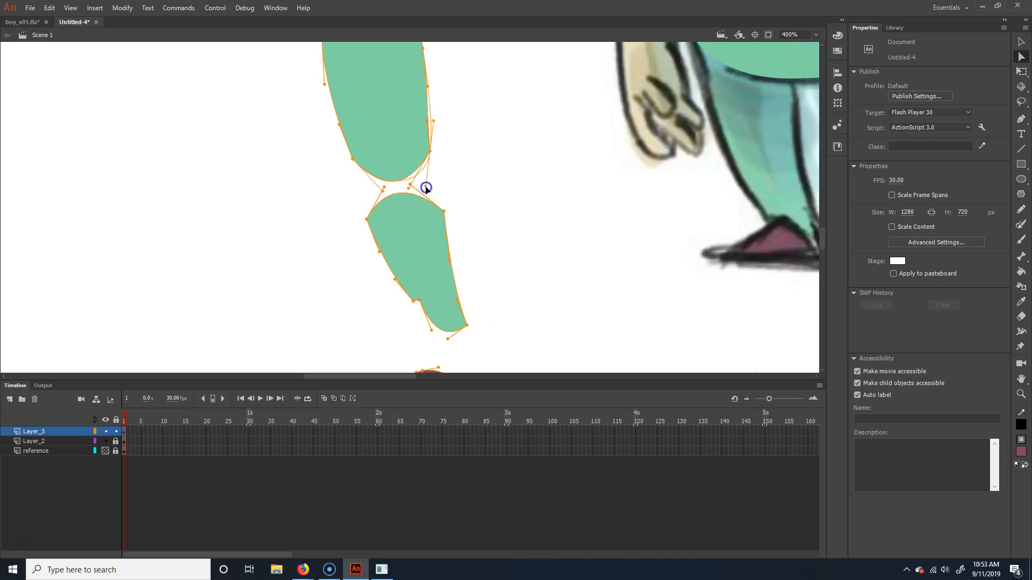
drag(427, 184, 327, 145)
key(ctrl+z)
drag(422, 195, 417, 165)
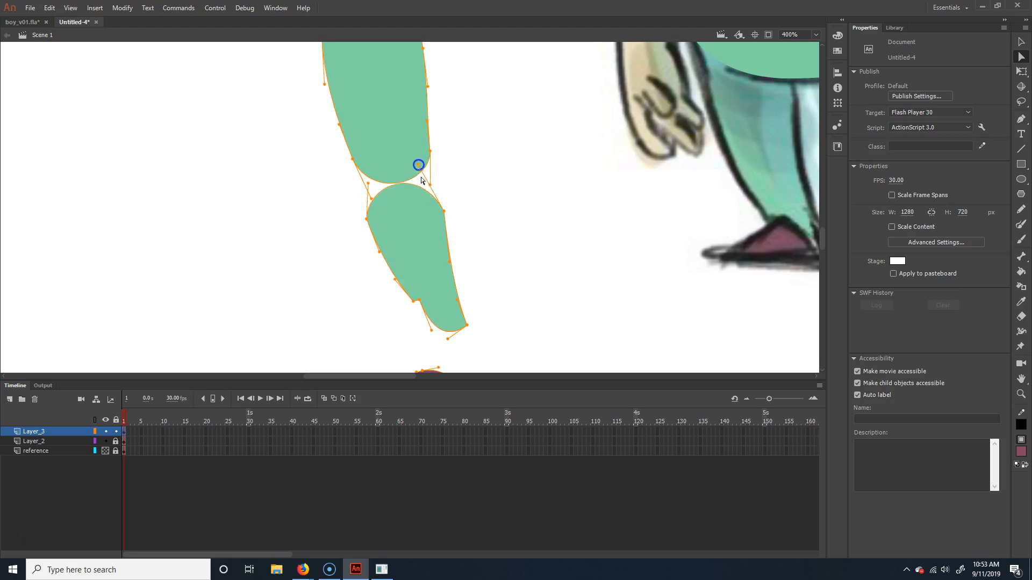
Smooth out the notch at the lower leg's ankle and refine the curve of its rounded end
click(419, 299)
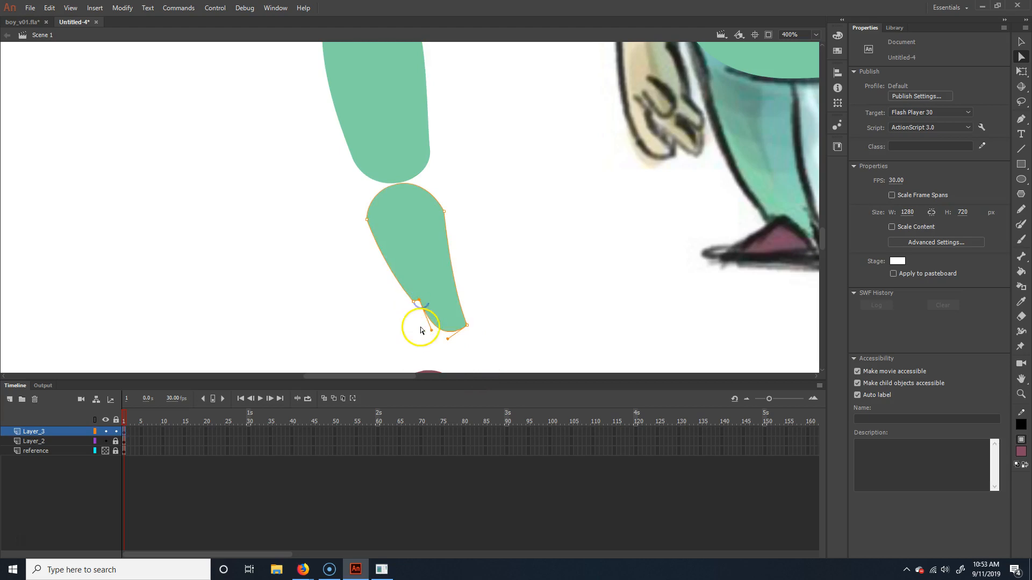
drag(420, 302, 418, 306)
drag(448, 339, 453, 340)
scroll(504, 286, down, 3)
scroll(507, 304, up, 2)
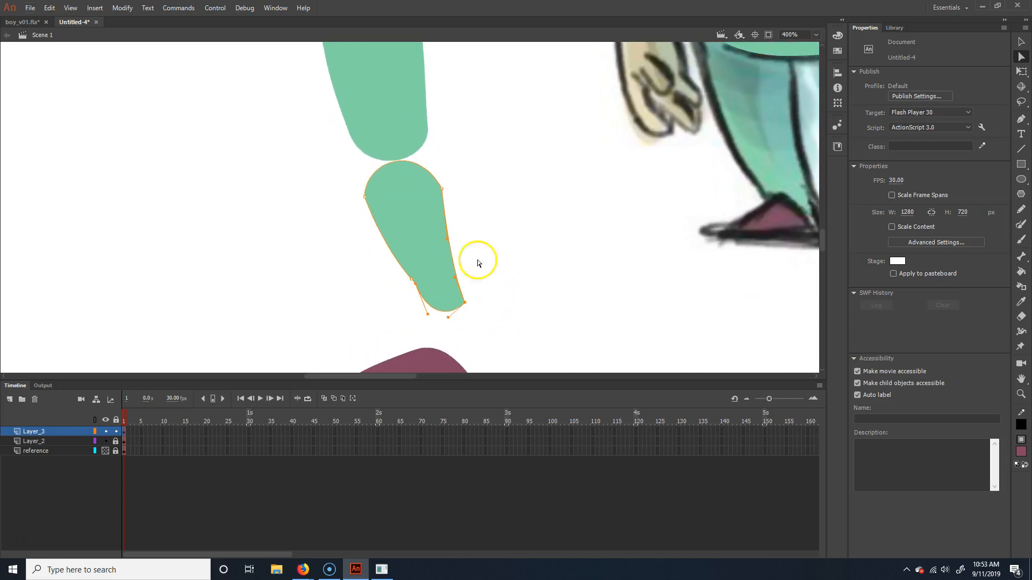
scroll(478, 262, up, 3)
click(475, 194)
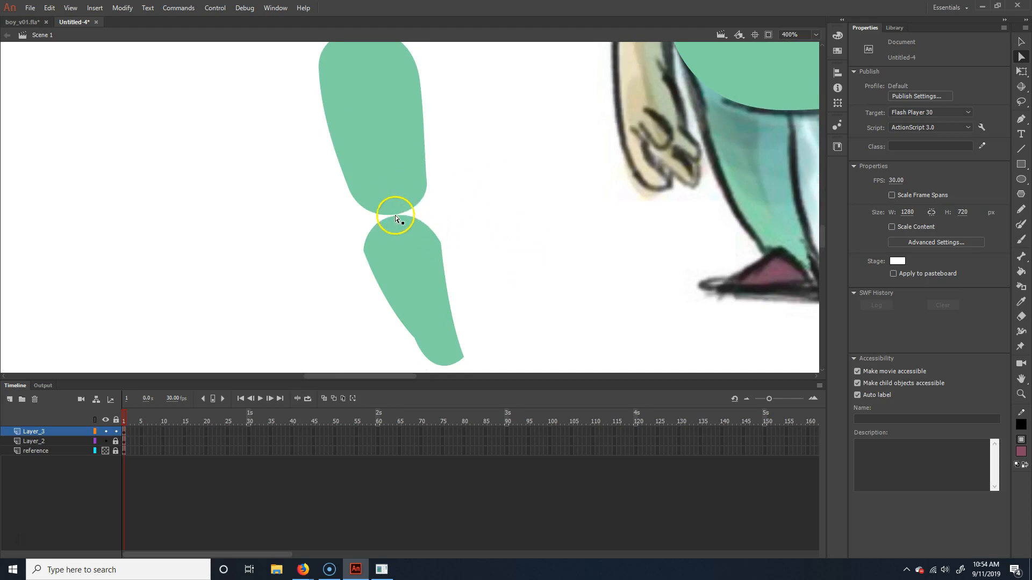
Check the gap at the knee and reposition the thigh, lower leg and shoe as separate, clearly spaced pieces
scroll(394, 215, up, 5)
scroll(396, 231, up, 1)
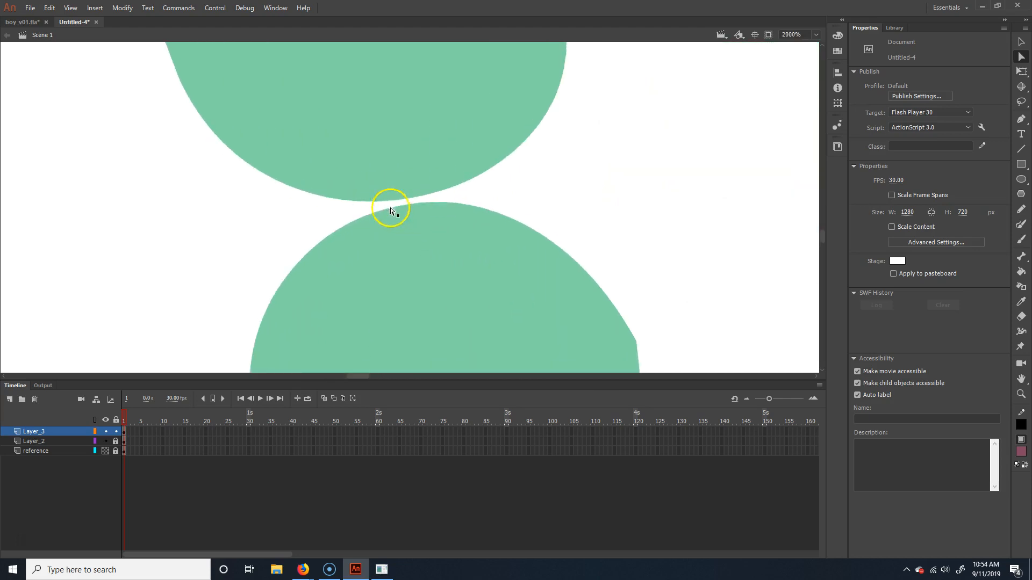
scroll(390, 207, down, 8)
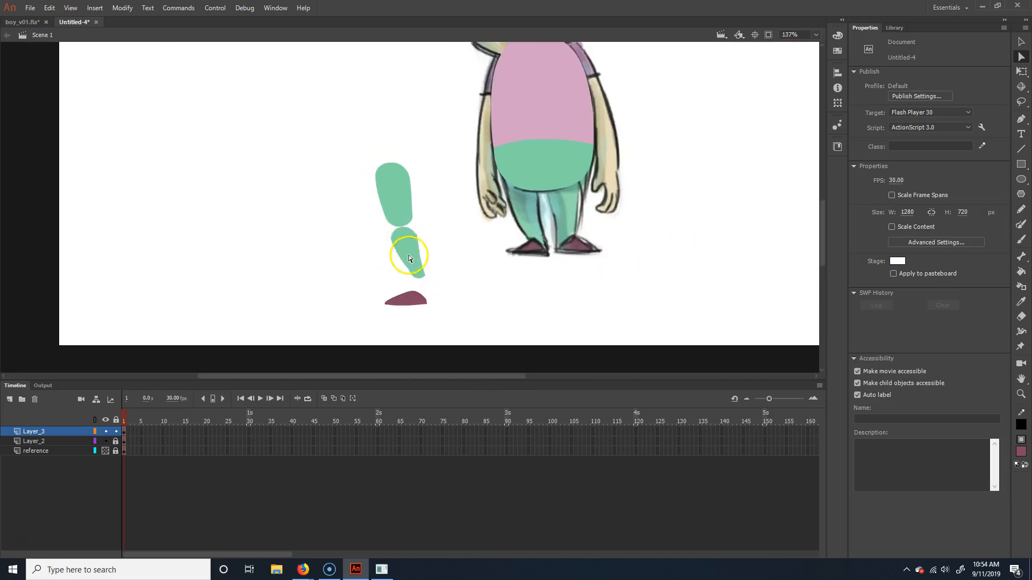
scroll(409, 257, up, 1)
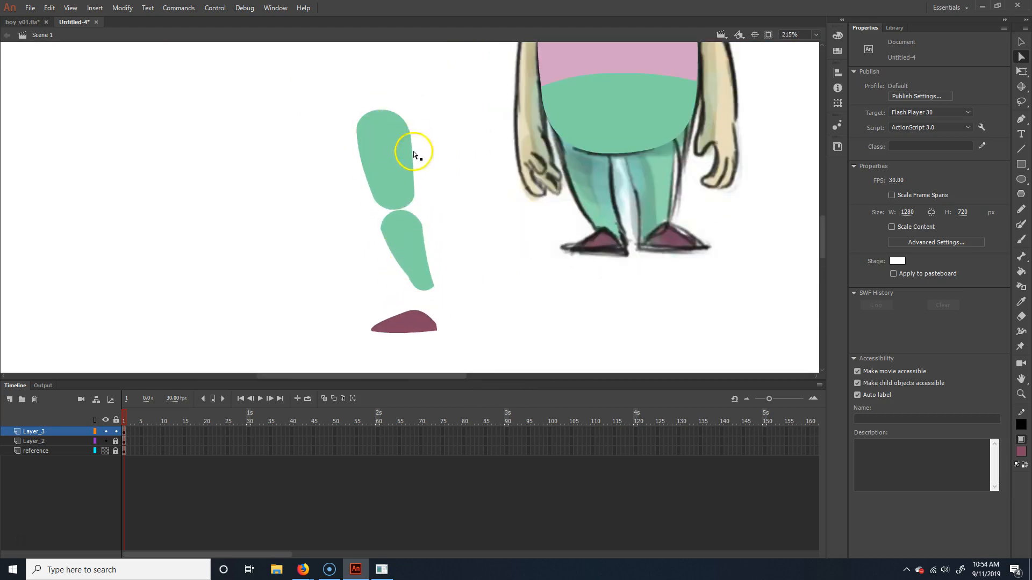
key(v)
drag(397, 202, 367, 162)
drag(416, 248, 389, 243)
drag(412, 324, 395, 310)
click(461, 281)
key(space)
drag(454, 219, 394, 228)
key(space)
drag(354, 312, 308, 305)
Try duplicating the three leg pieces beside the original by pasting and by pulling off a copy, removing each trial copy
drag(185, 338, 340, 51)
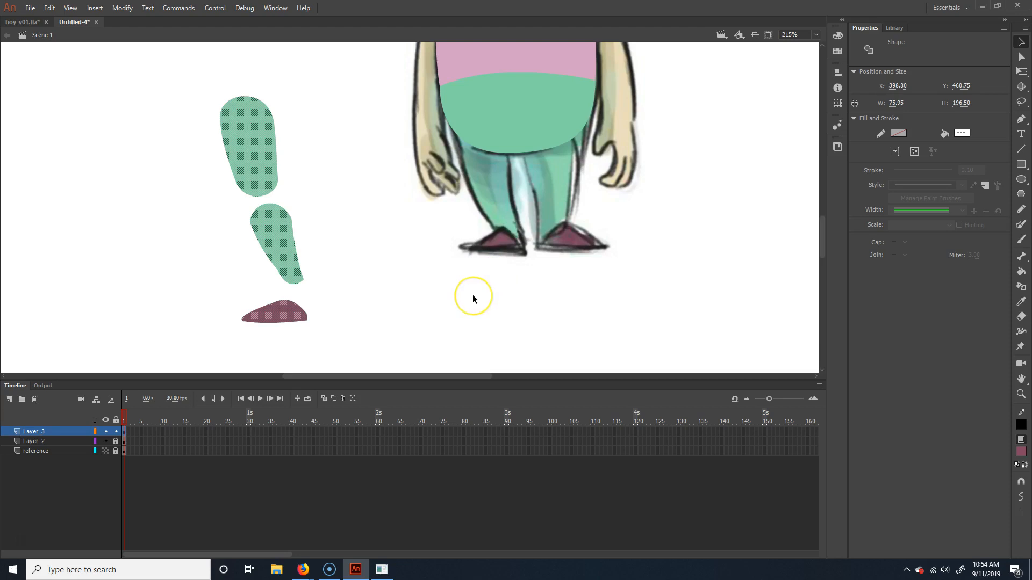
key(ctrl+v)
click(402, 175)
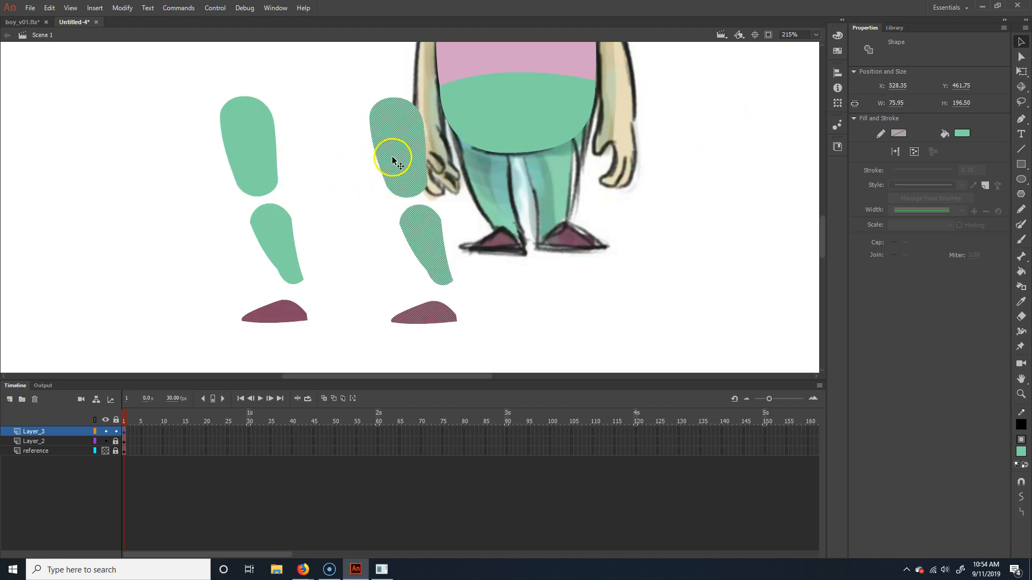
key(Delete)
mouse_move(166, 77)
mouse_down()
mouse_move(382, 306)
mouse_move(382, 354)
mouse_up()
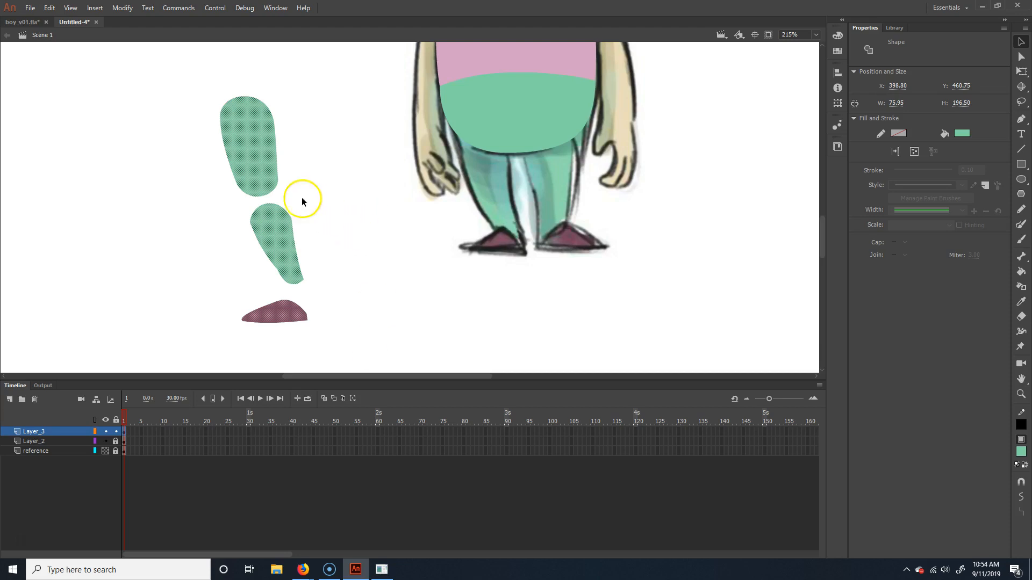
mouse_move(274, 230)
mouse_down()
mouse_move(359, 223)
mouse_move(315, 229)
mouse_up()
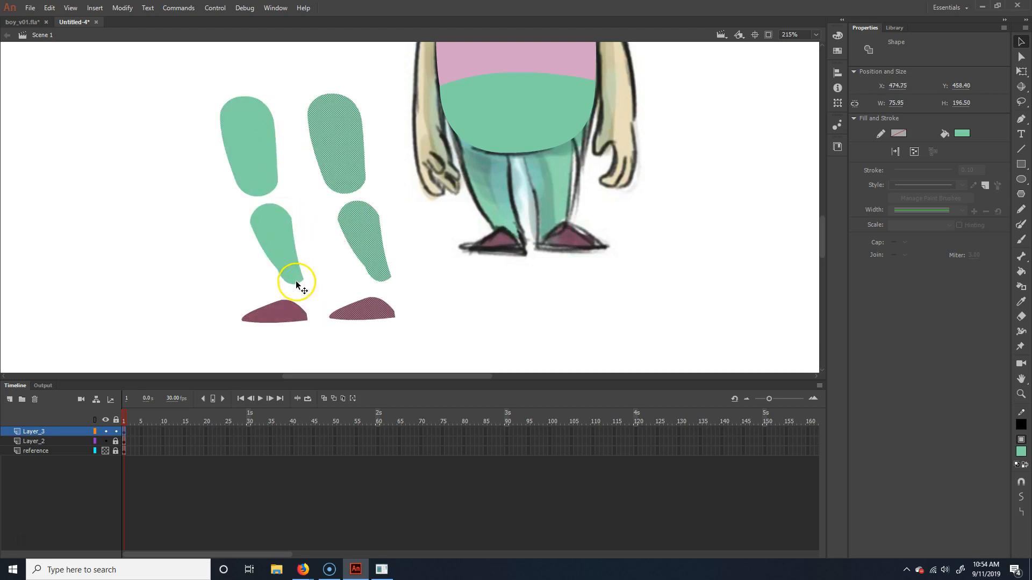
key(ctrl+z)
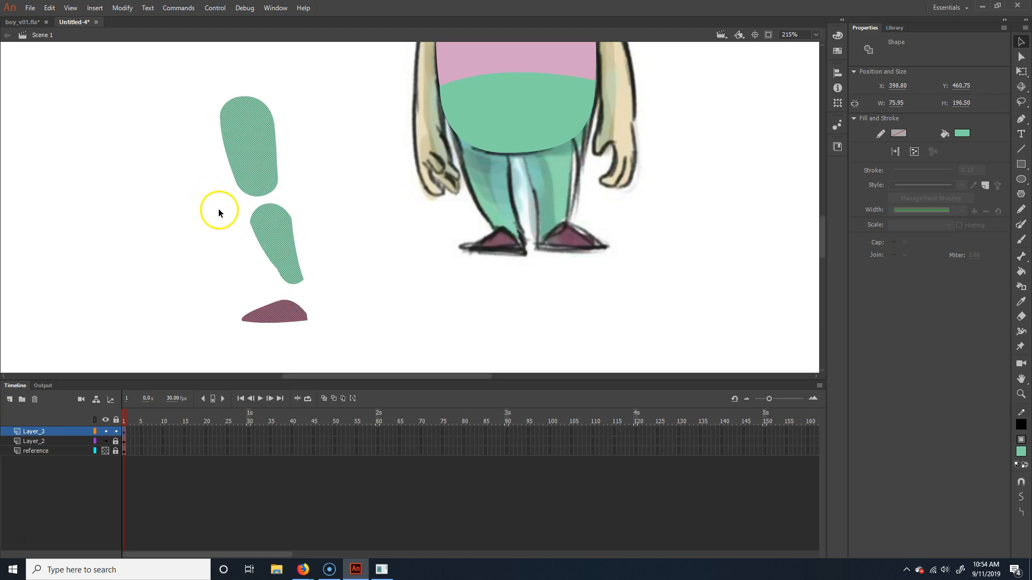
Place a copy of the thigh, lower leg and shoe on the character's opposite side and activate Free Transform on it
click(31, 77)
drag(107, 56, 368, 355)
click(280, 236)
drag(281, 237, 475, 241)
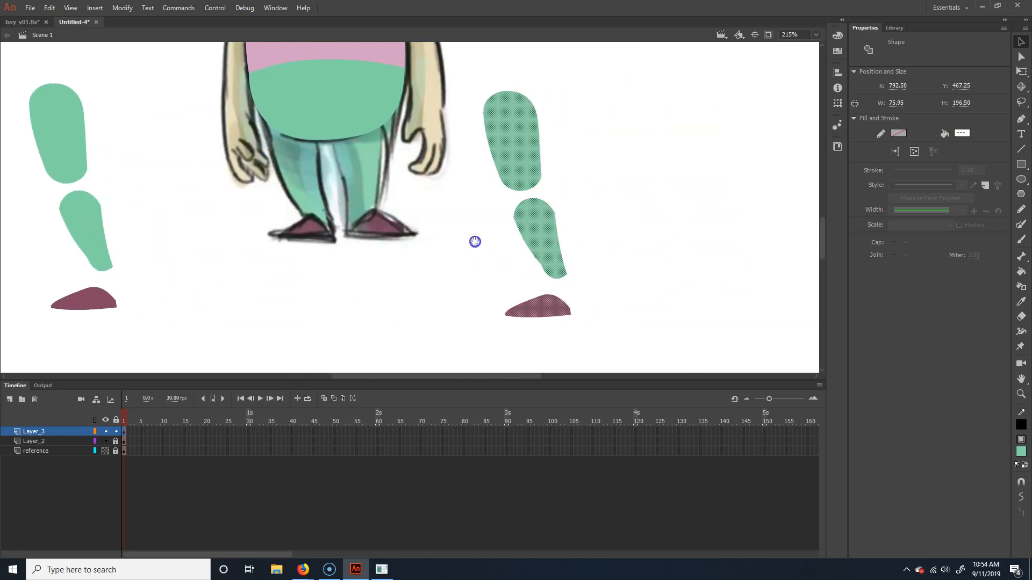
key(q)
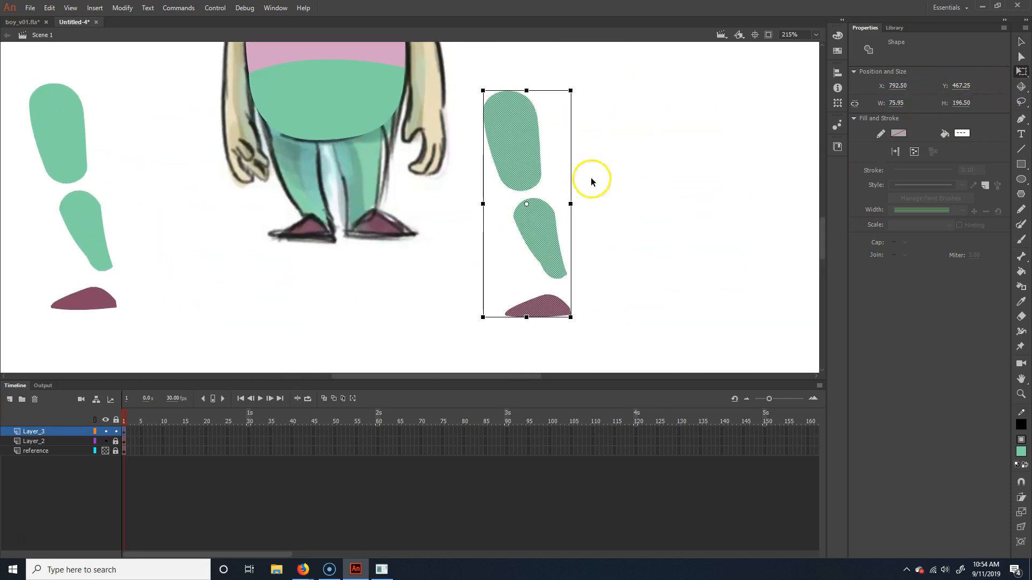
Try mirroring the leg copy horizontally at widths of 52.70 and 65.85, and undo each attempt
drag(480, 204, 571, 201)
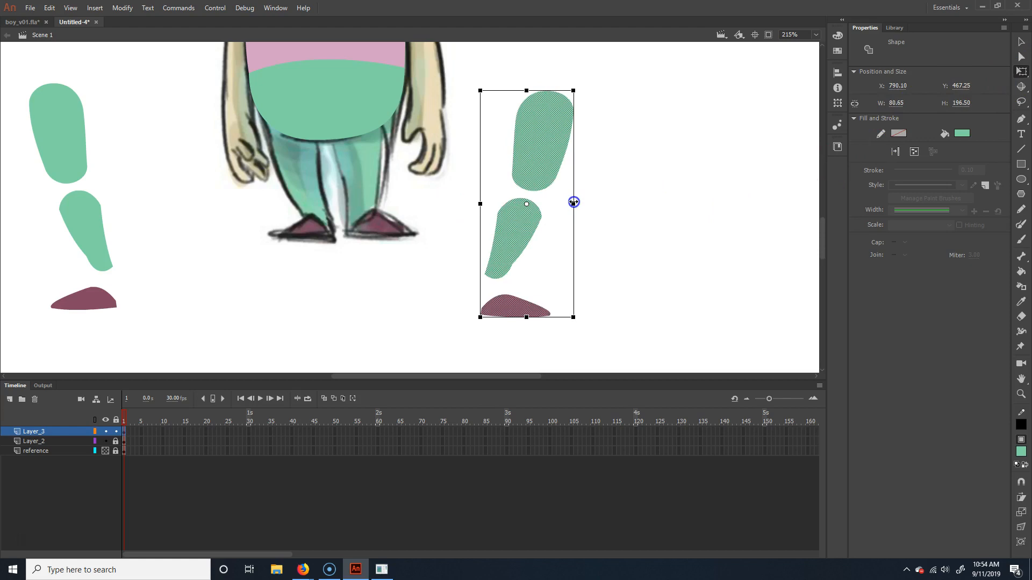
mouse_move(574, 202)
mouse_down()
mouse_move(490, 207)
mouse_move(557, 207)
mouse_up()
drag(379, 247, 484, 248)
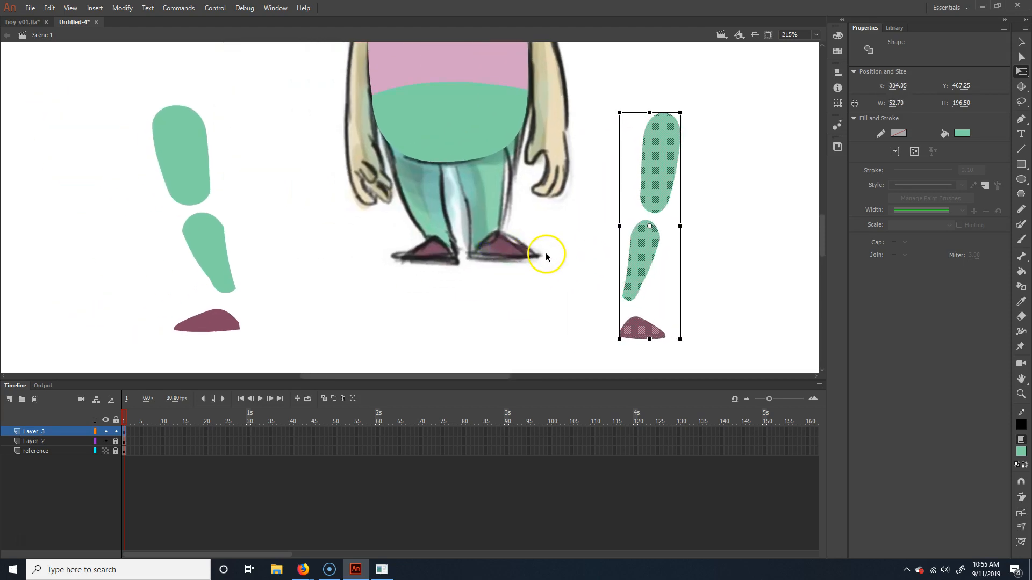
key(ctrl+z)
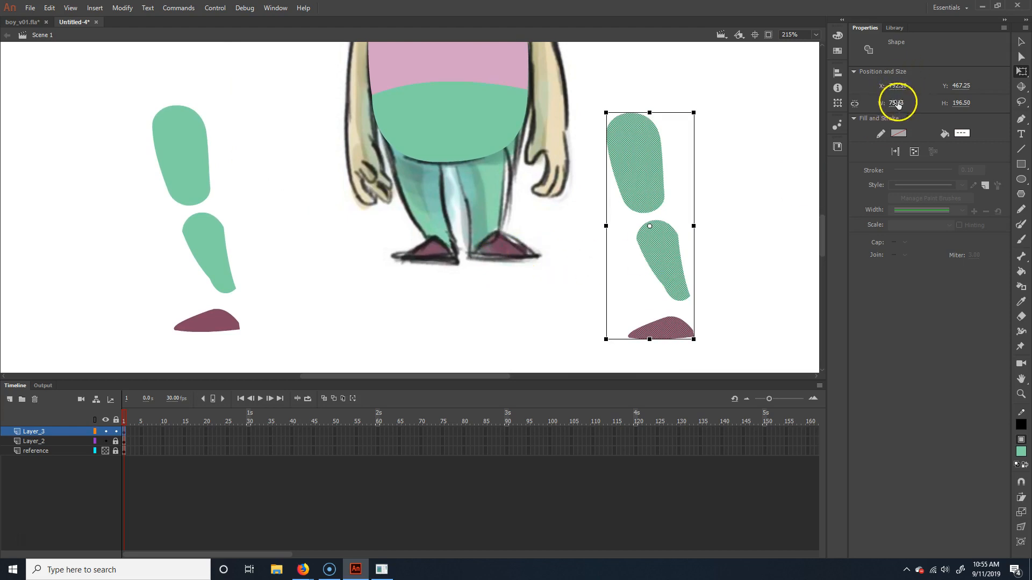
drag(606, 225, 690, 217)
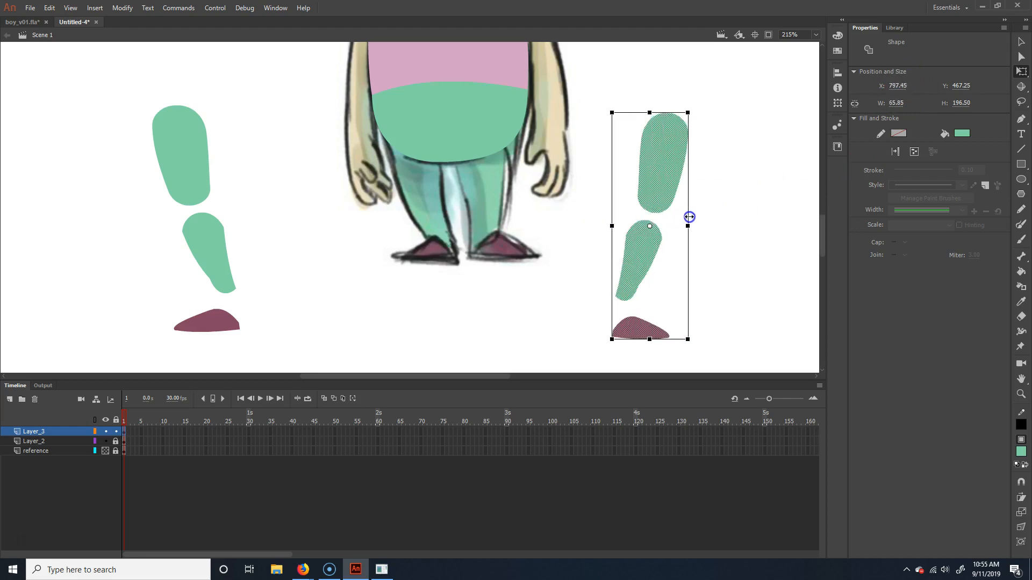
key(ctrl+z)
key(ctrl+z)
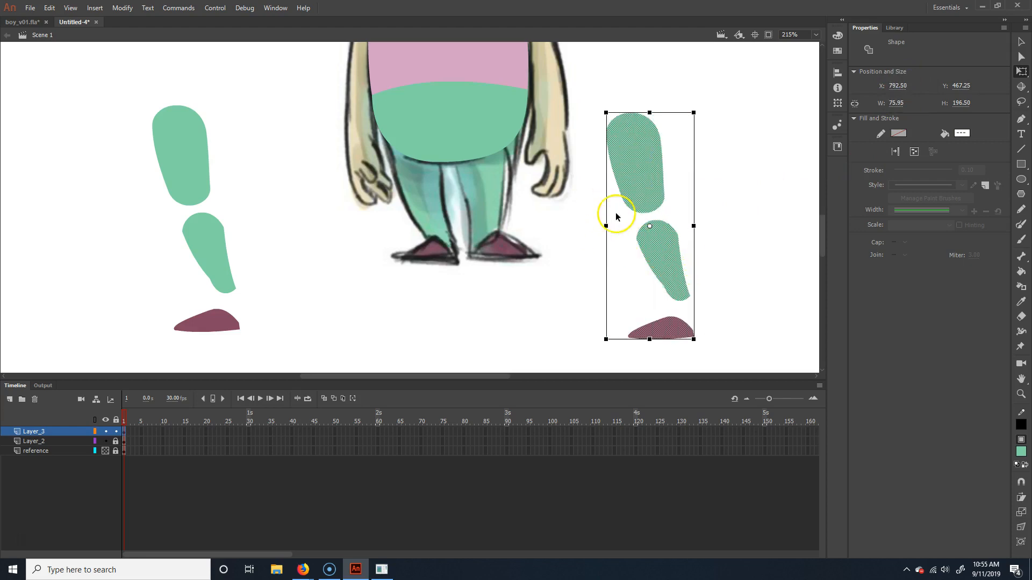
Mirror the leg copy horizontally at a width of about 78 and deselect it
drag(606, 226, 695, 219)
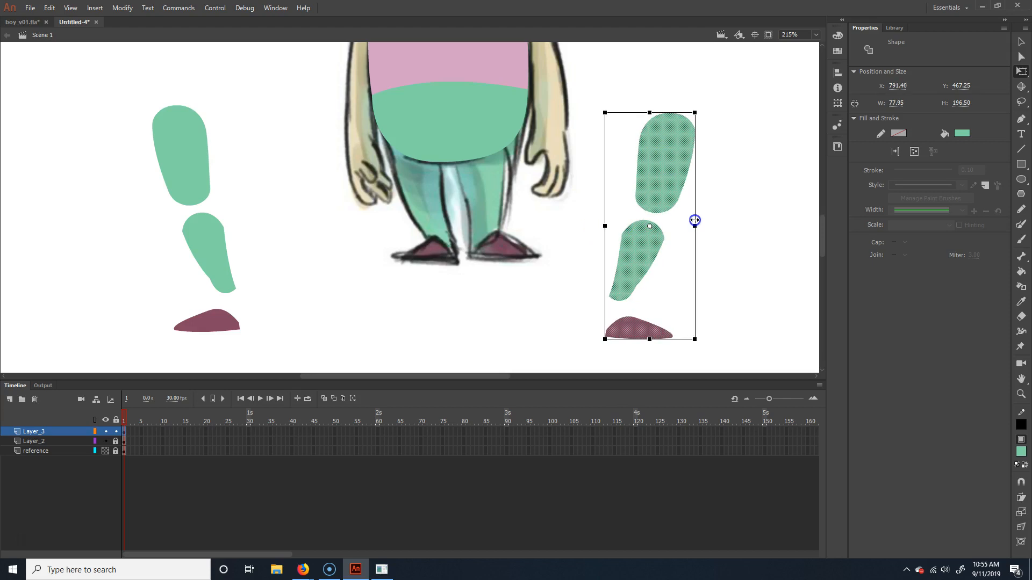
click(678, 410)
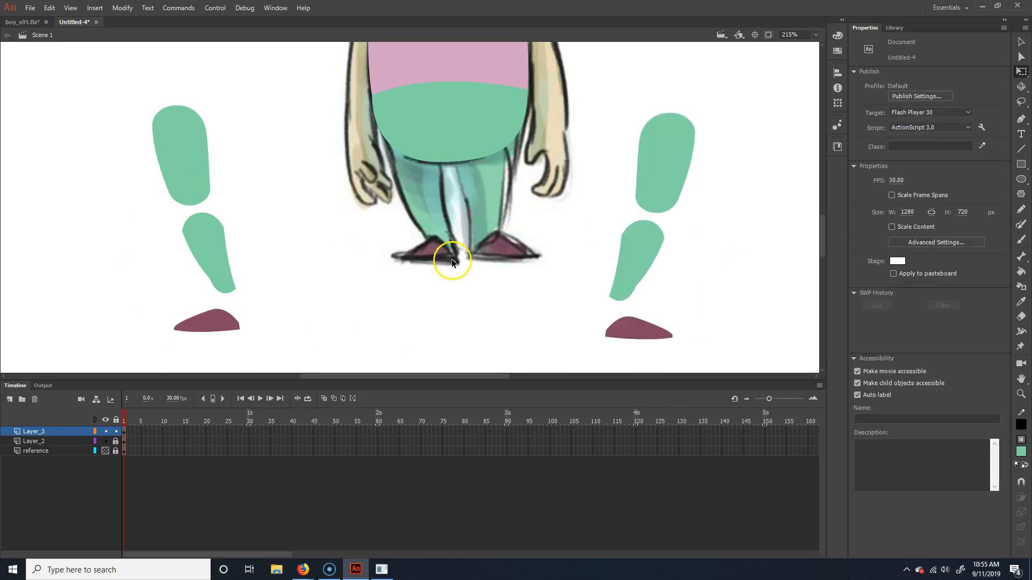
scroll(376, 212, left, 3)
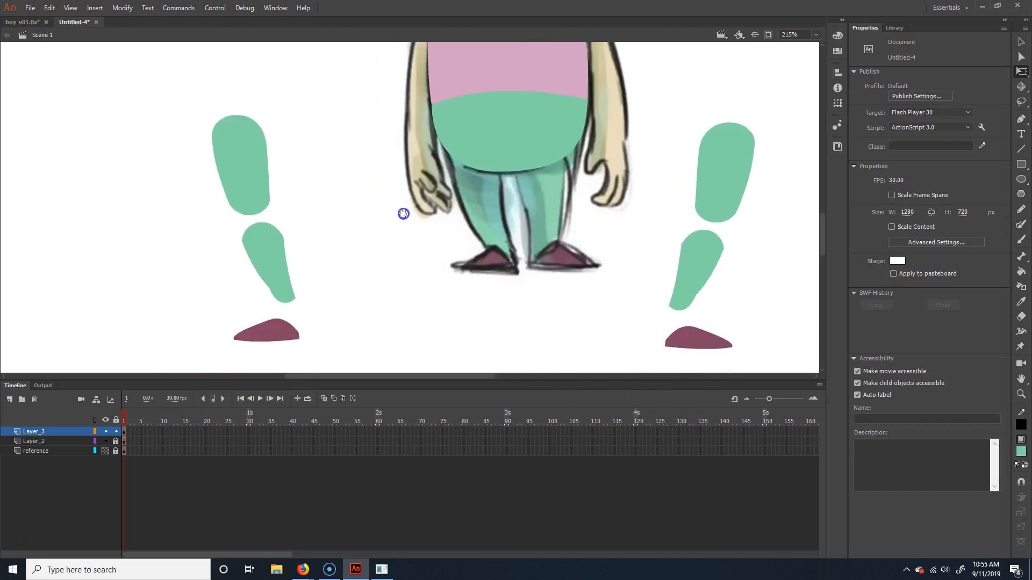
Convert the original leg's thigh piece to a movie clip symbol named boy_Lleg_mc
click(239, 160)
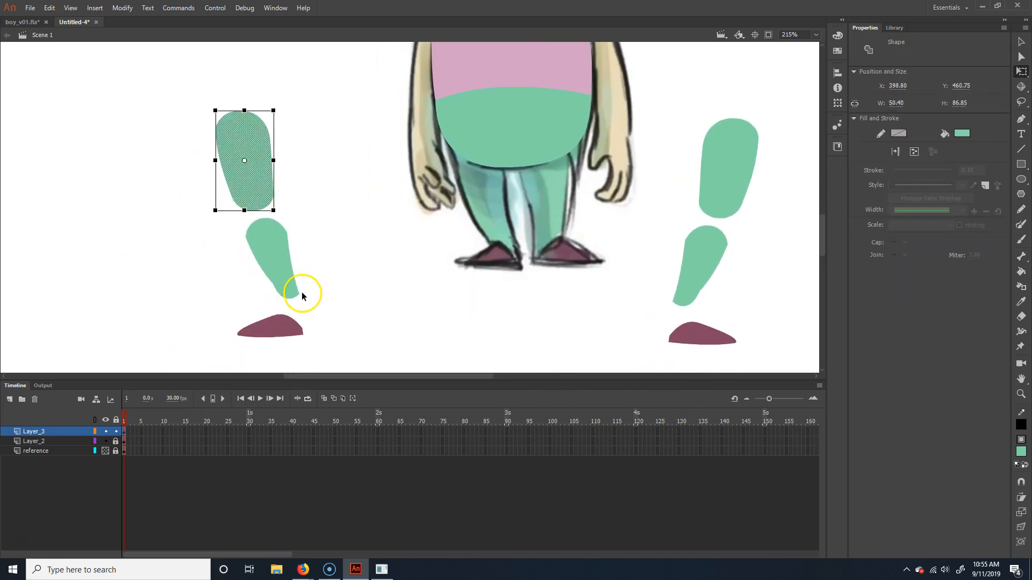
click(118, 9)
click(156, 34)
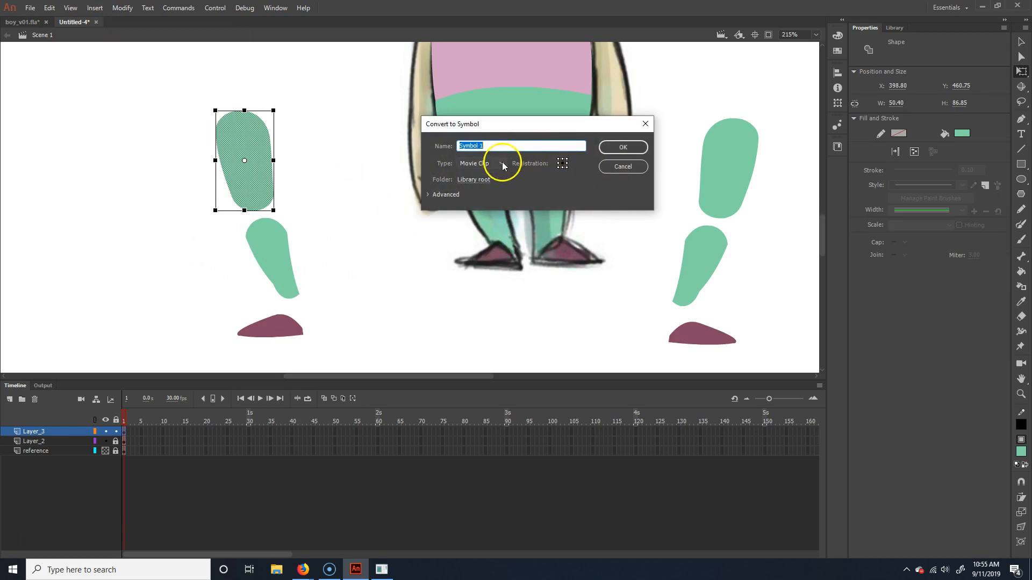
text(boy_Lleg_mc)
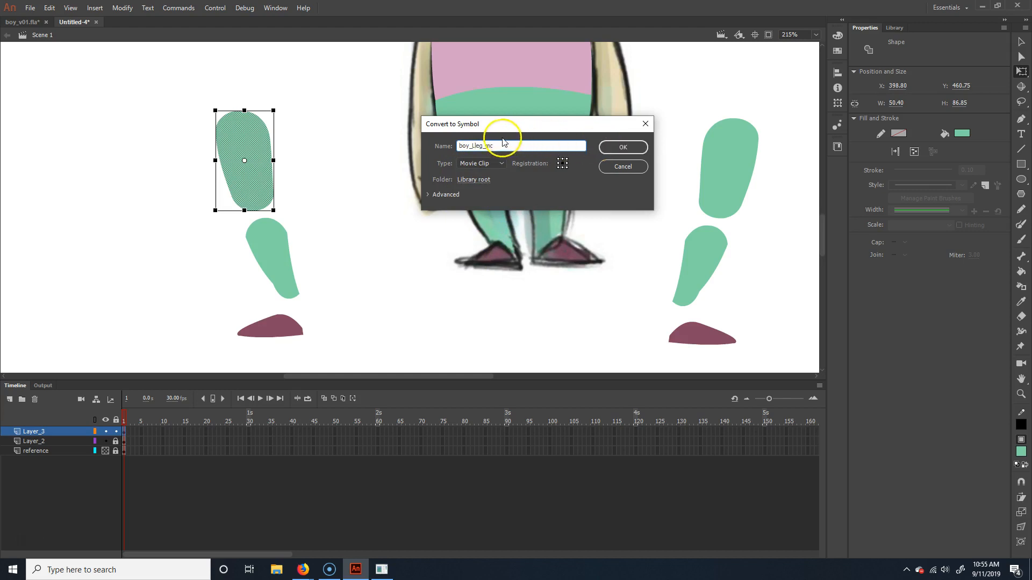
click(622, 148)
Convert the original leg's lower leg piece to a movie clip symbol named boy_lLowerLeg_mc
click(274, 258)
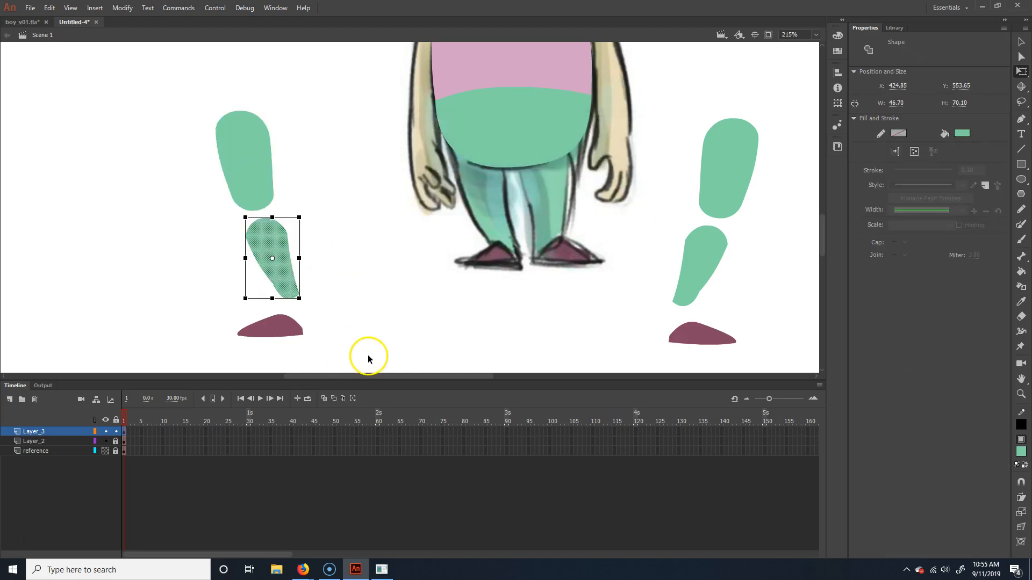
key(F8)
text(boy)
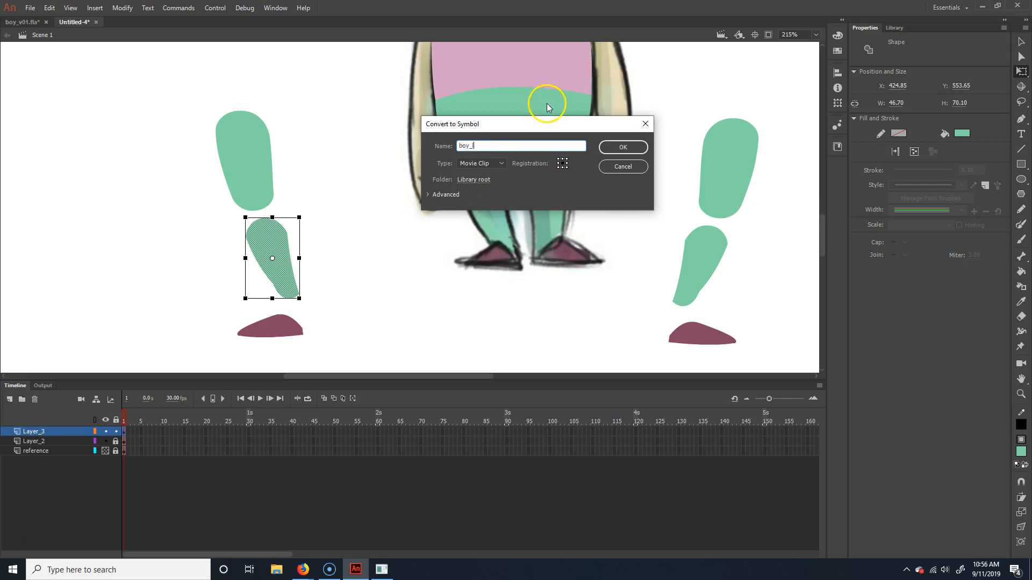
text(_lLowerLeg_mc)
key(Return)
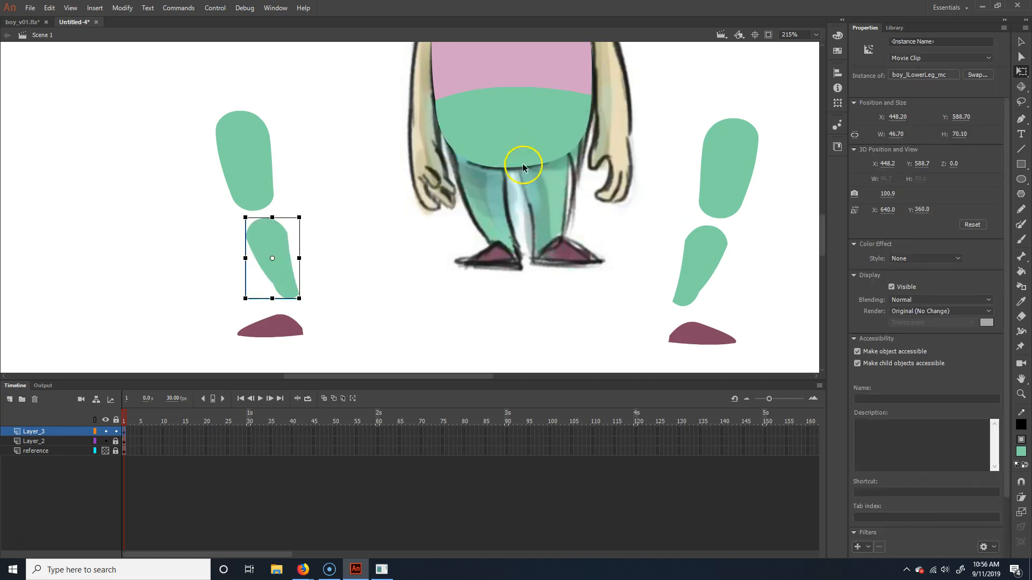
Convert the original leg's foot piece to a movie clip symbol named boy_lfoot_mc
click(280, 329)
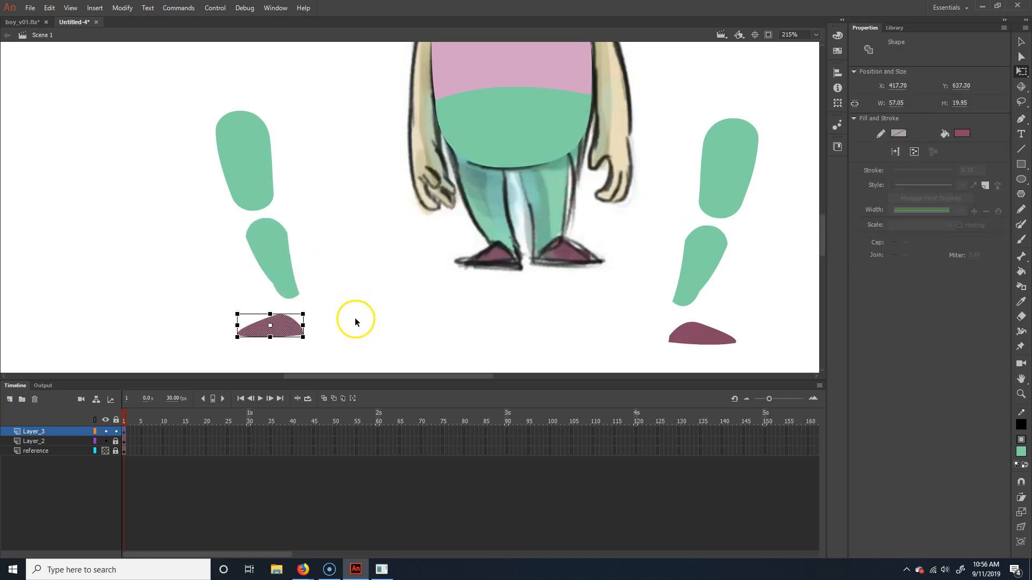
key(F8)
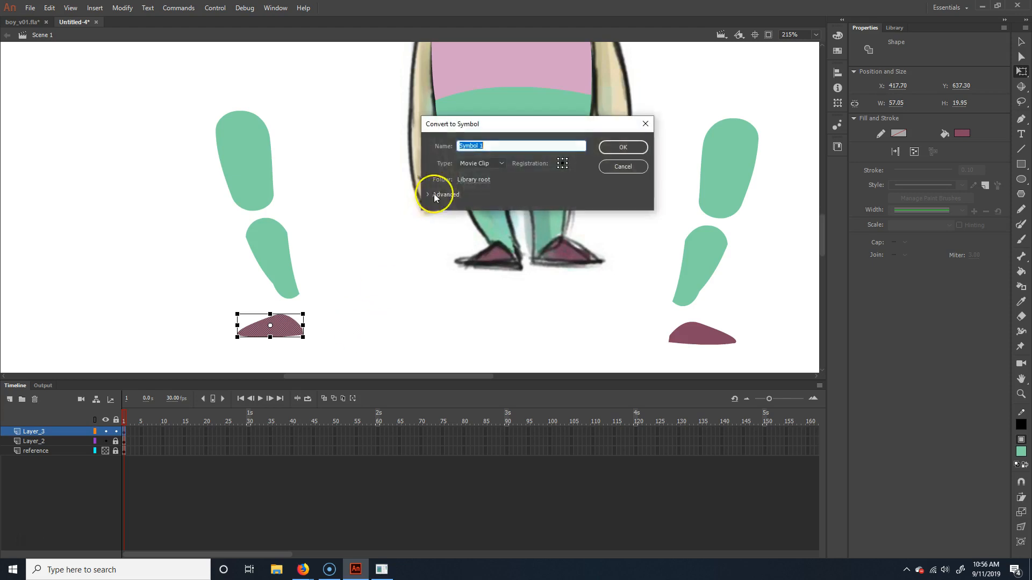
text(boy_lfo)
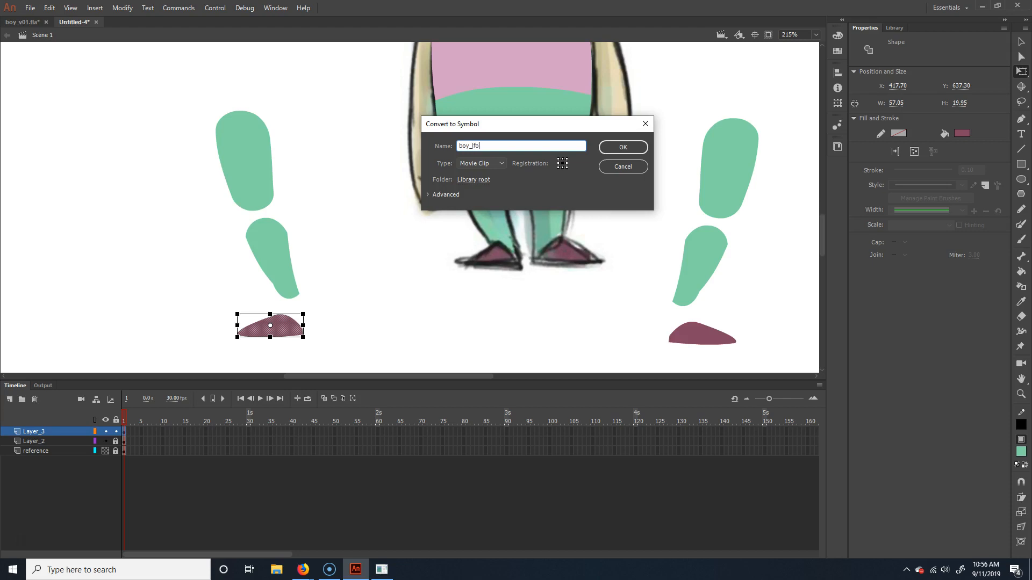
text(ot_m)
key(Return)
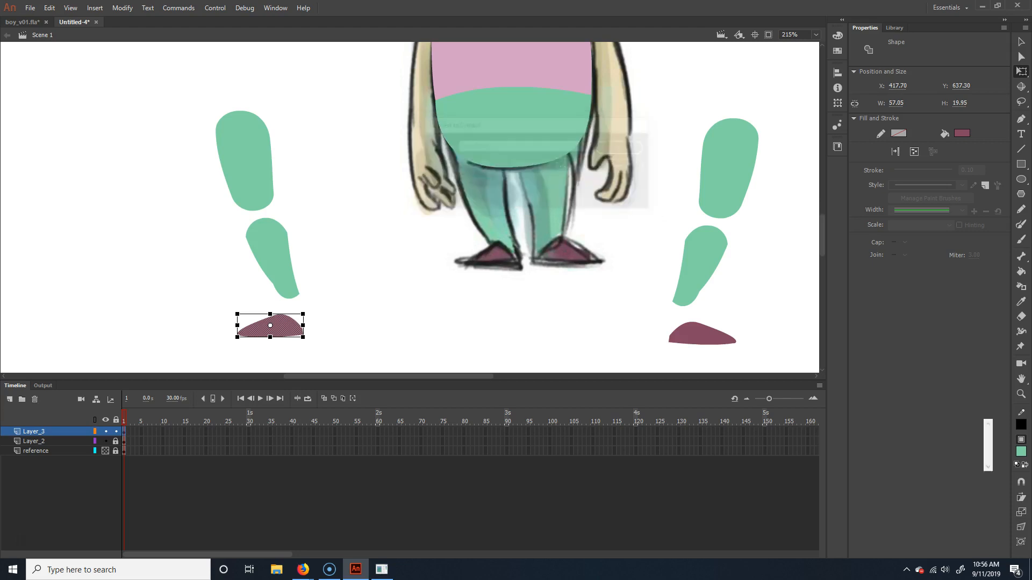
Try to rename the original thigh's library symbol boy_Lleg_mc as boy_LlowerLeg_mc
click(246, 147)
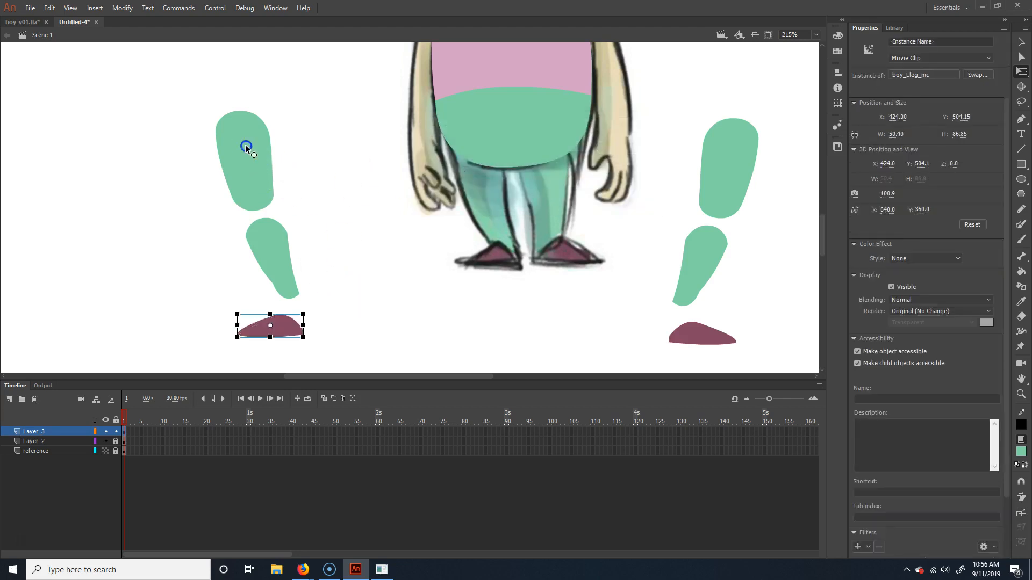
click(894, 27)
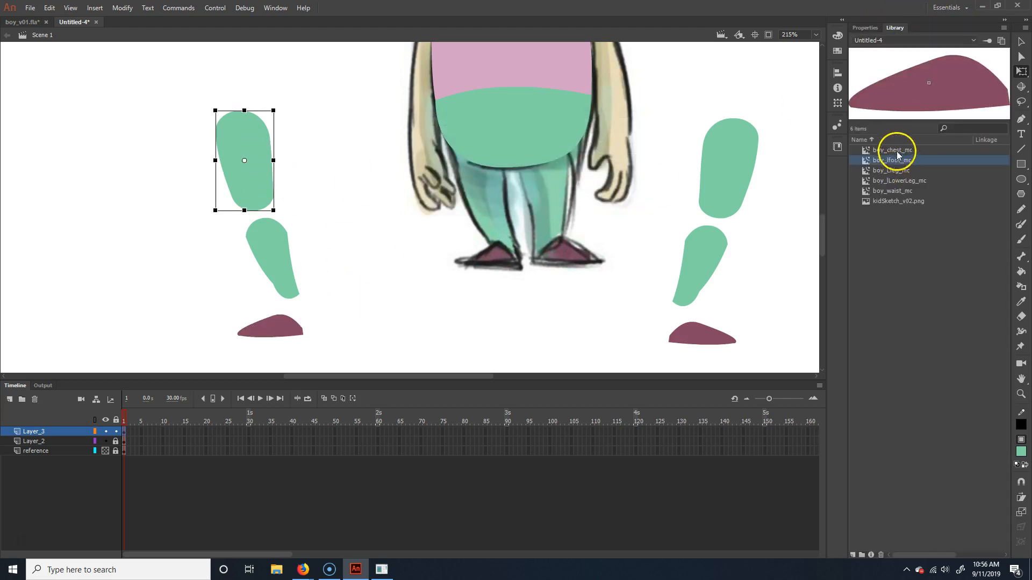
click(894, 171)
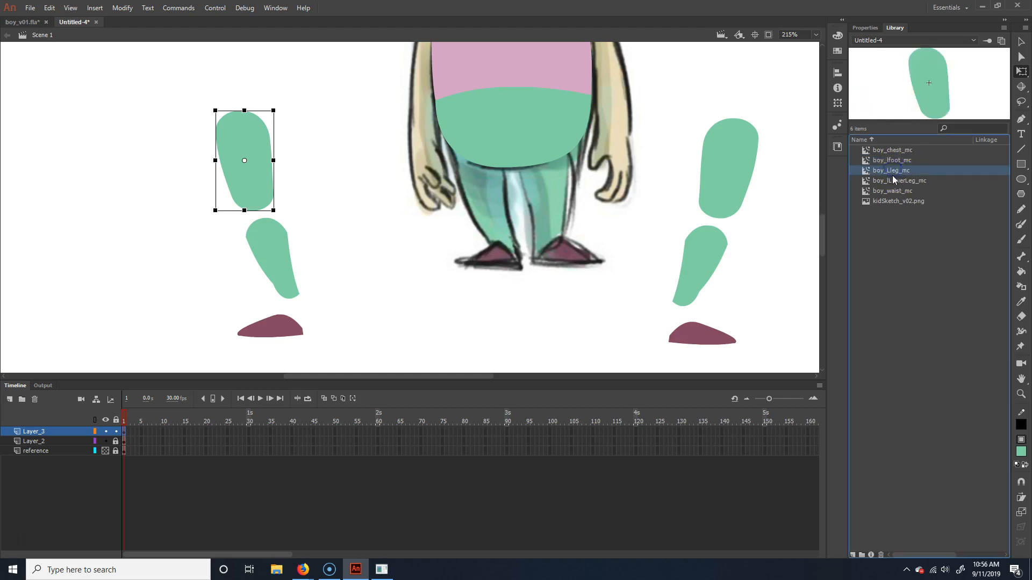
right_click(893, 175)
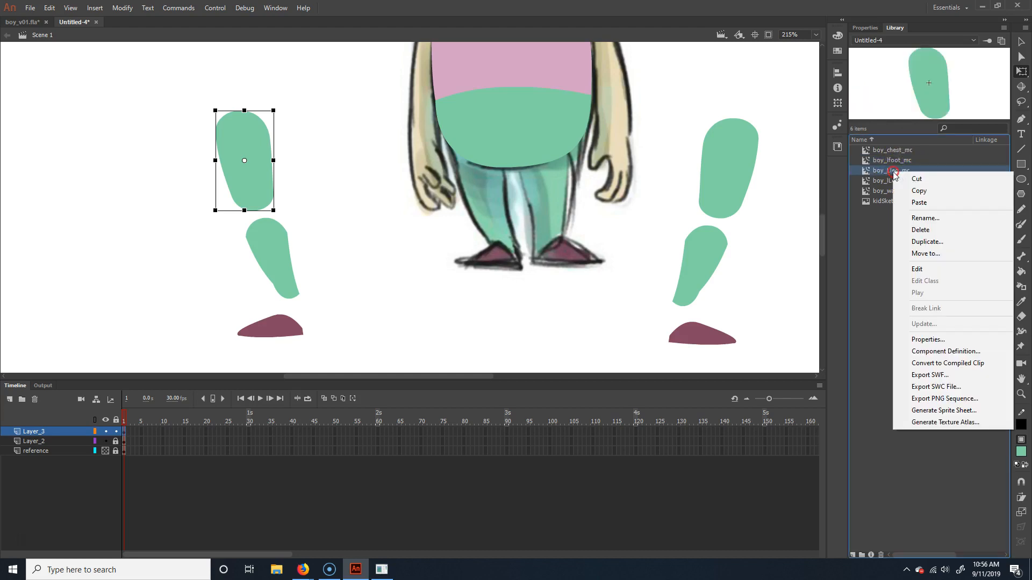
click(930, 217)
click(937, 169)
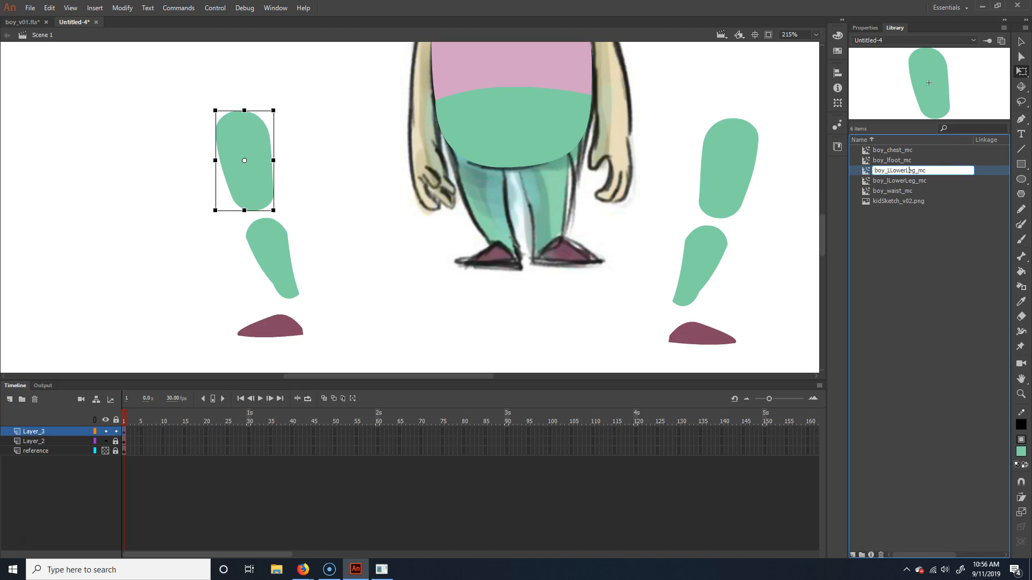
click(890, 172)
key(Delete)
key(Return)
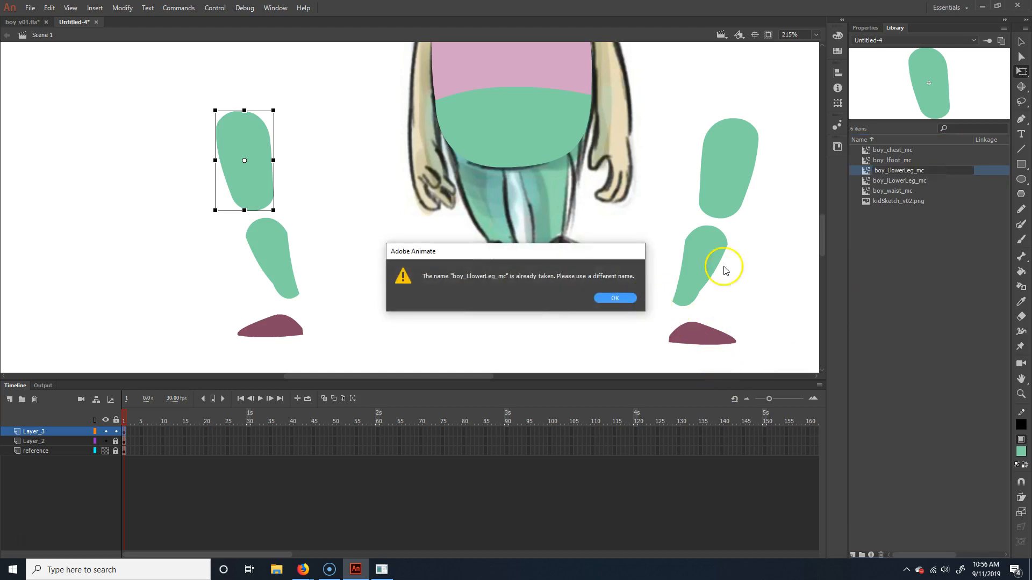
click(623, 298)
Rename the original thigh's library symbol as boy_LupperLeg_mc
click(894, 173)
right_click(894, 175)
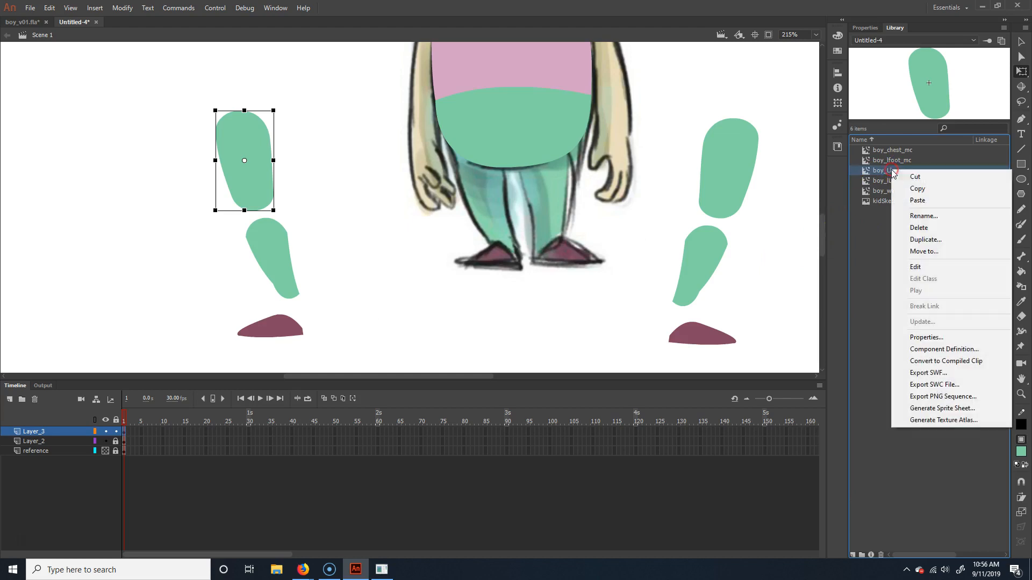
click(944, 216)
click(892, 171)
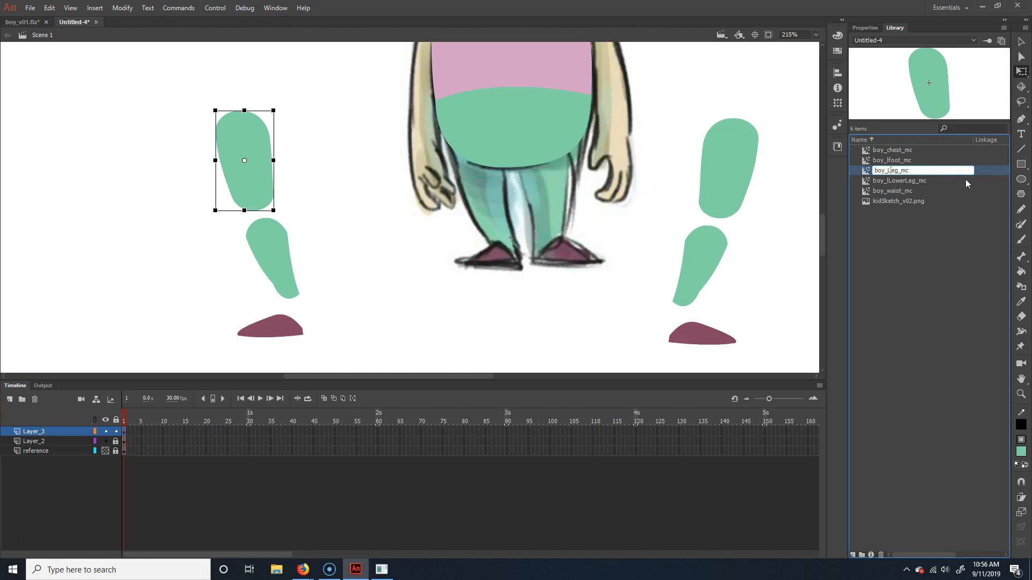
text(upperL)
key(Return)
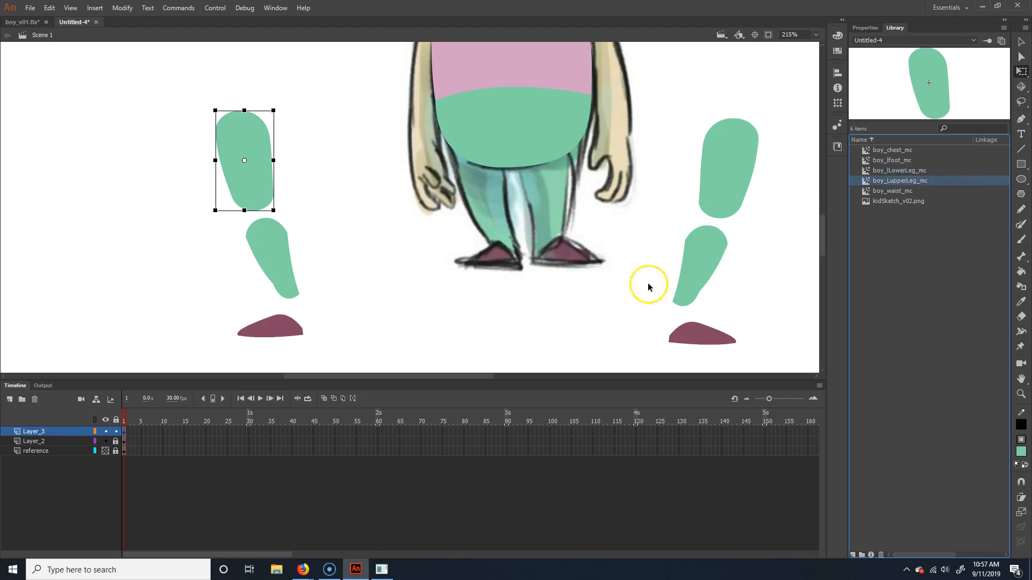
Convert the mirrored leg's thigh piece to a movie clip symbol named boy_rUpperLeg_mc
drag(587, 327, 449, 332)
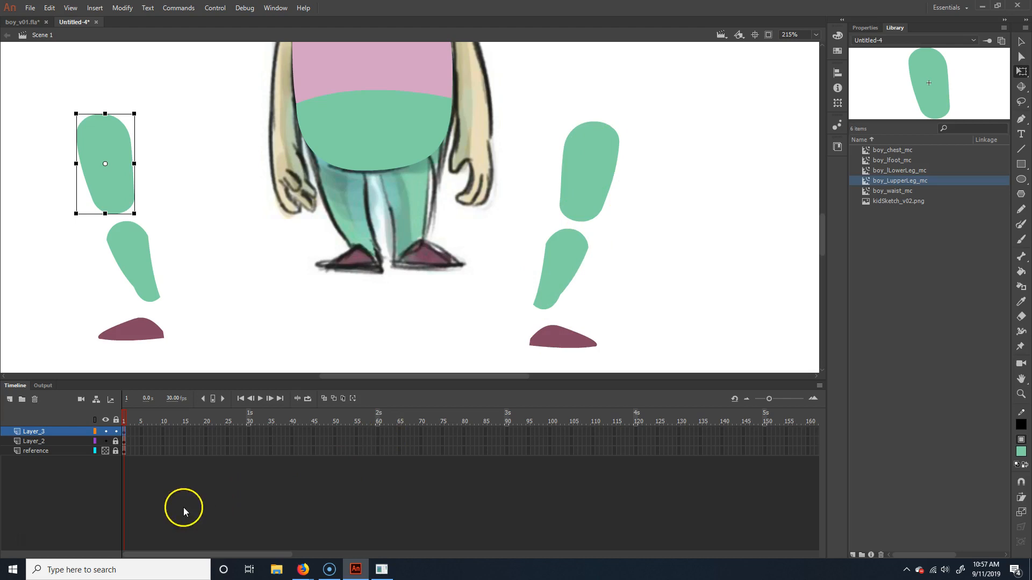
click(585, 195)
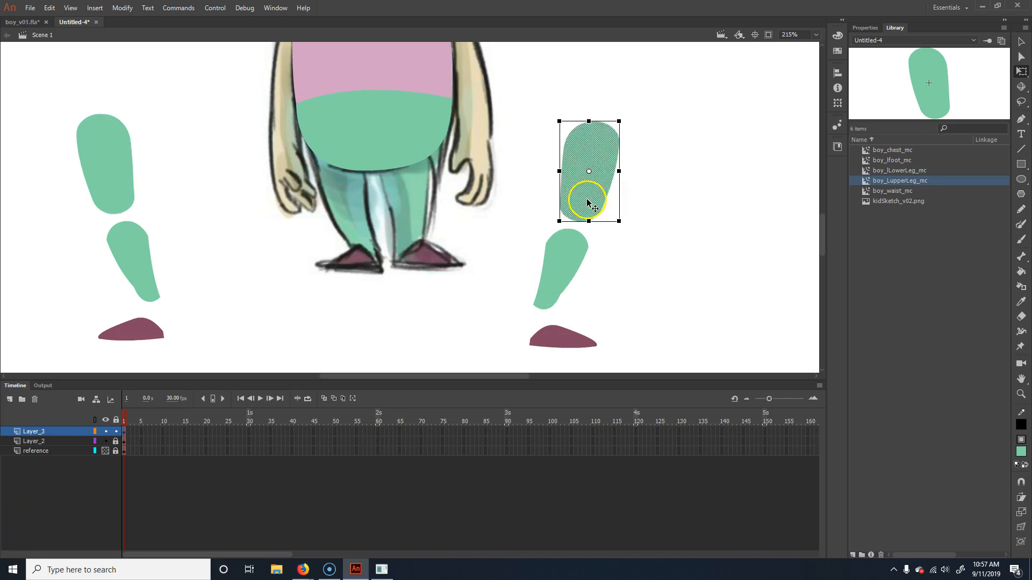
key(F8)
text(boy_)
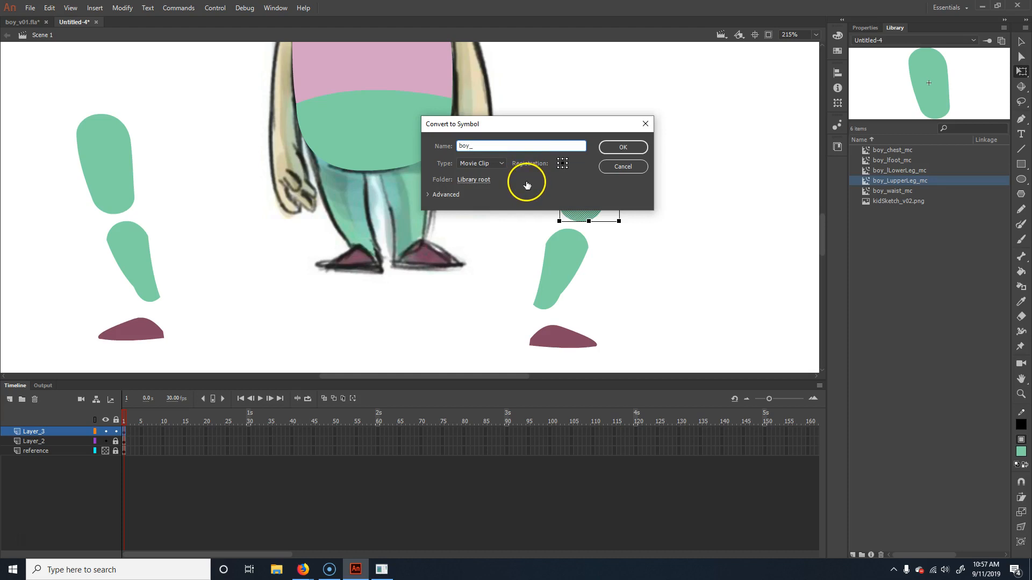
text(rUpperLeg_mc)
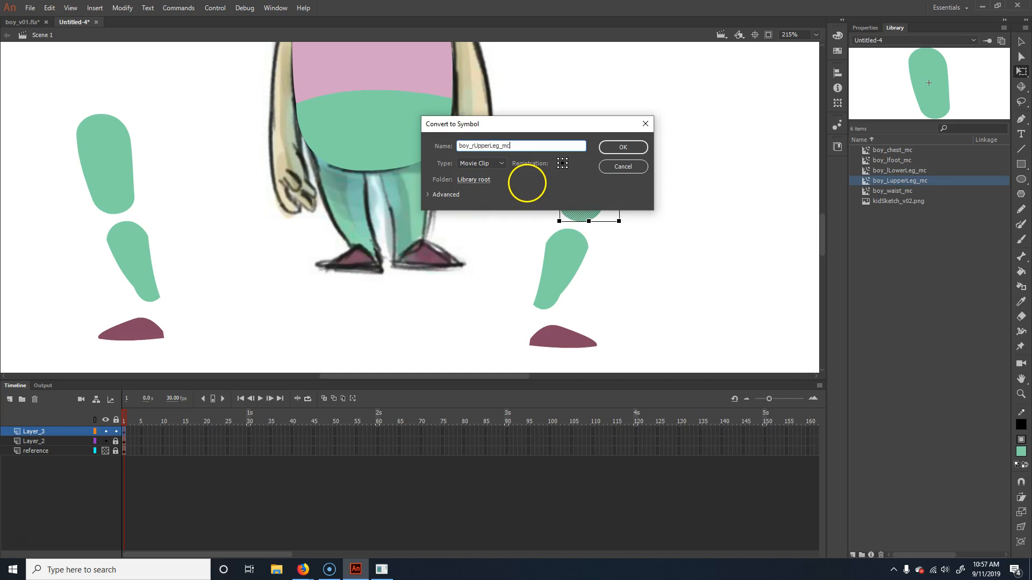
key(Return)
Convert the mirrored leg's lower leg piece to a movie clip symbol named boy_rLowerLeg_mc
click(553, 243)
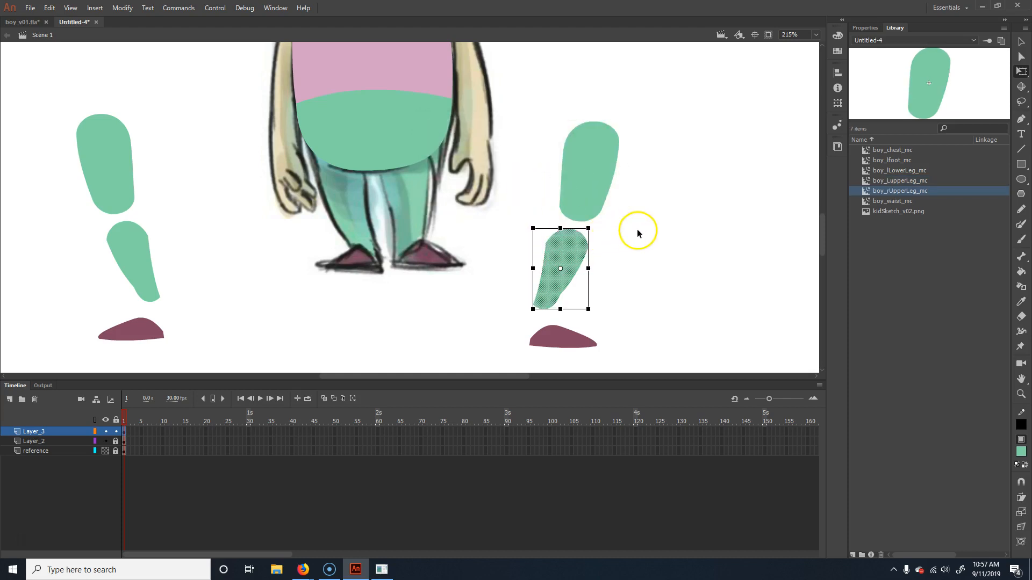
key(F8)
text(boy_rLowerLeg_mc)
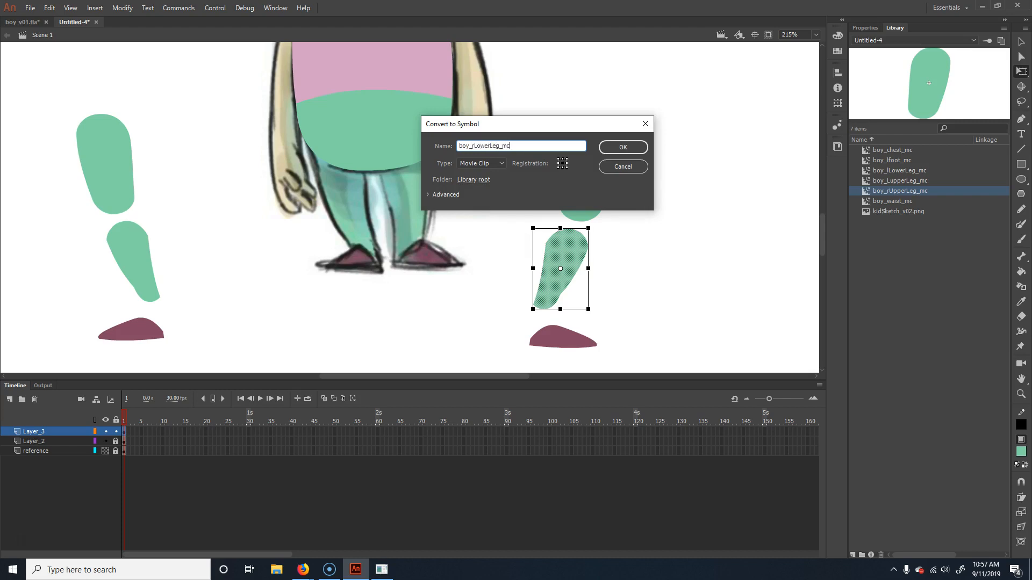
key(Return)
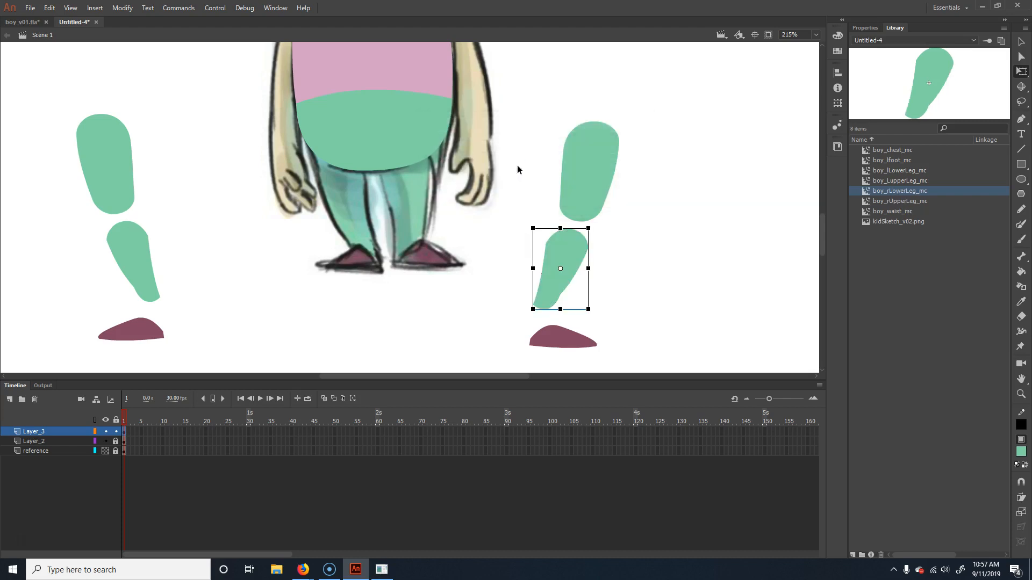
Convert the mirrored leg's foot piece to a movie clip symbol named boy_rFoot_mc
click(564, 338)
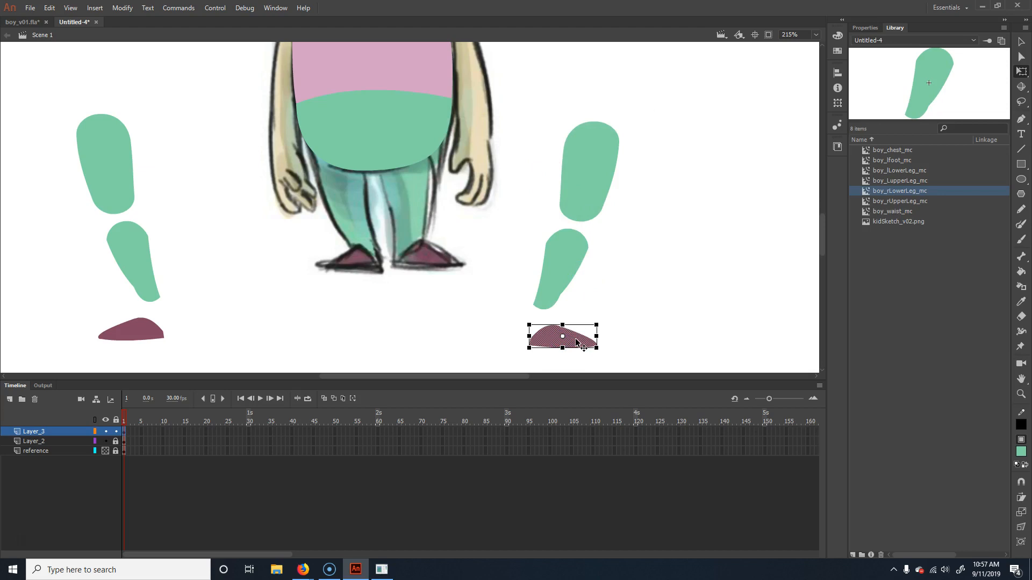
click(121, 7)
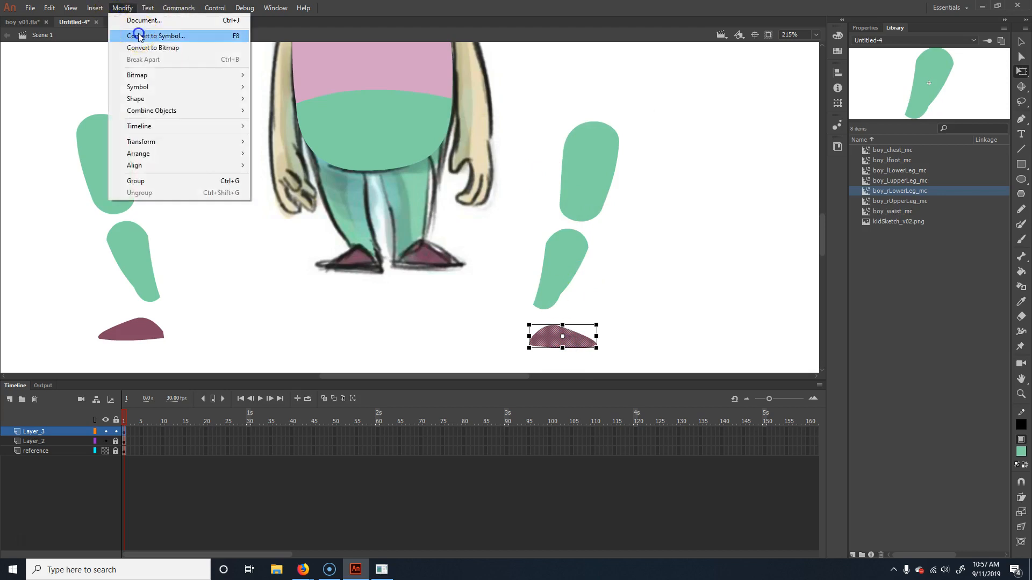
click(139, 37)
text(boy_rFoot_)
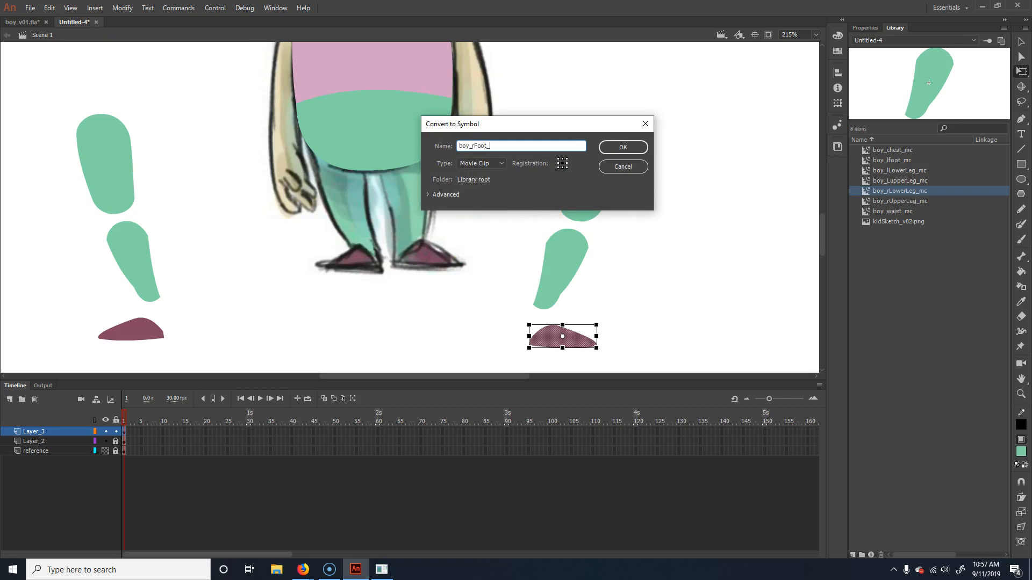
text(mc)
key(Return)
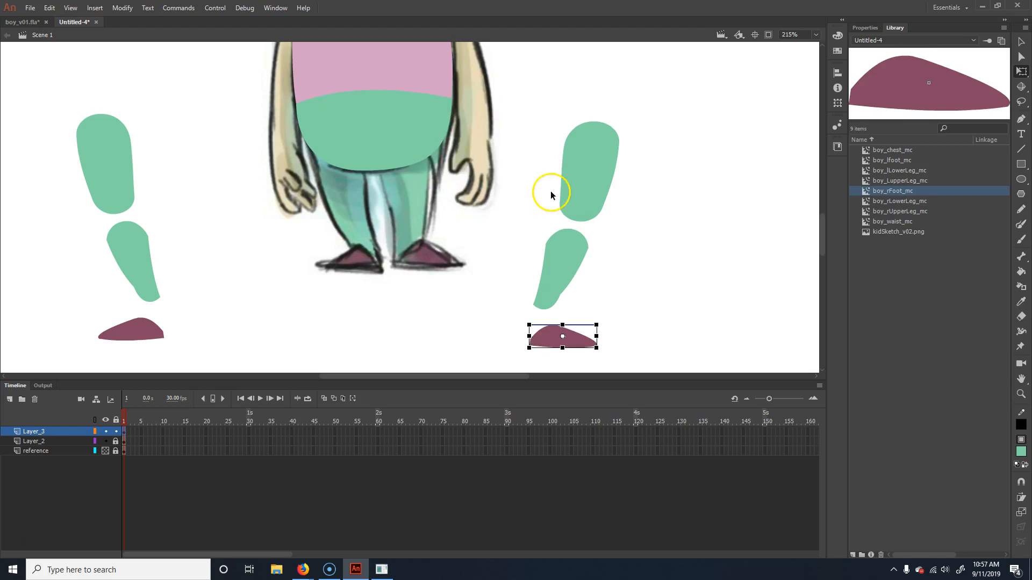
Move the original leg's thigh, lower leg and foot pieces onto the matching leg of the boy sketch
click(85, 148)
drag(119, 180, 346, 186)
drag(154, 246, 356, 212)
drag(137, 329, 355, 258)
Place the mirrored thigh, lower leg and foot on the sketch's other leg, rotating the thigh and lower leg to match it
drag(574, 178, 411, 171)
drag(449, 221, 454, 216)
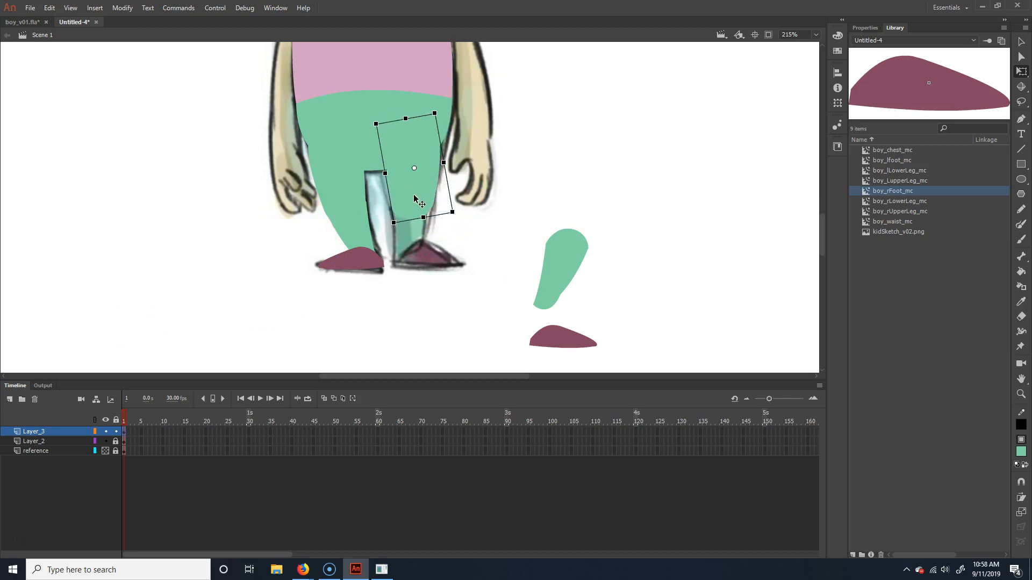
drag(559, 252, 411, 217)
drag(451, 270, 467, 264)
drag(408, 242, 400, 251)
drag(564, 344, 425, 263)
click(497, 237)
Move all six leg and foot pieces from Layer_3 to Layer_2 in place, lock Layer_2 again and activate Layer_3
drag(526, 153, 599, 283)
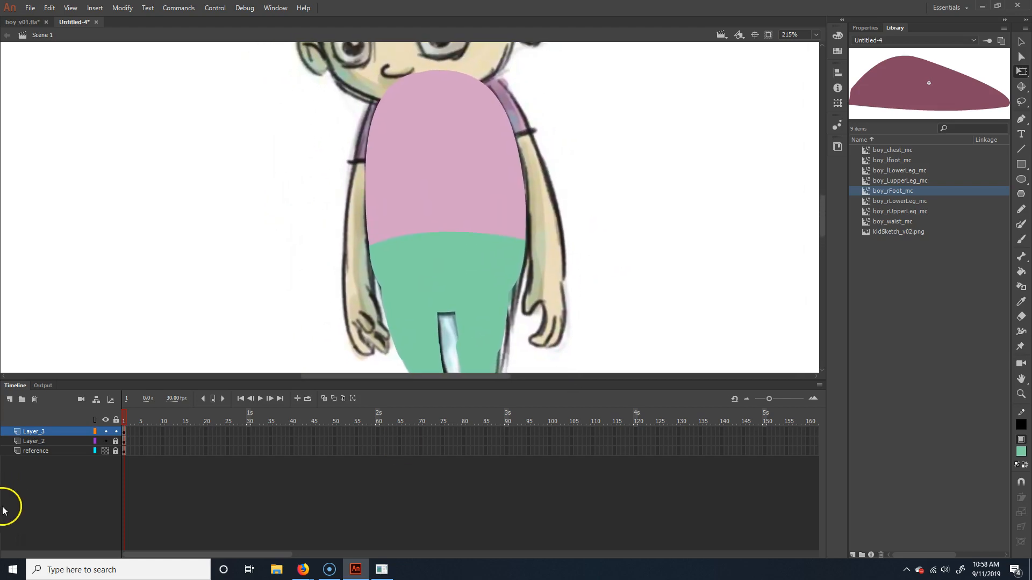
drag(634, 326, 629, 253)
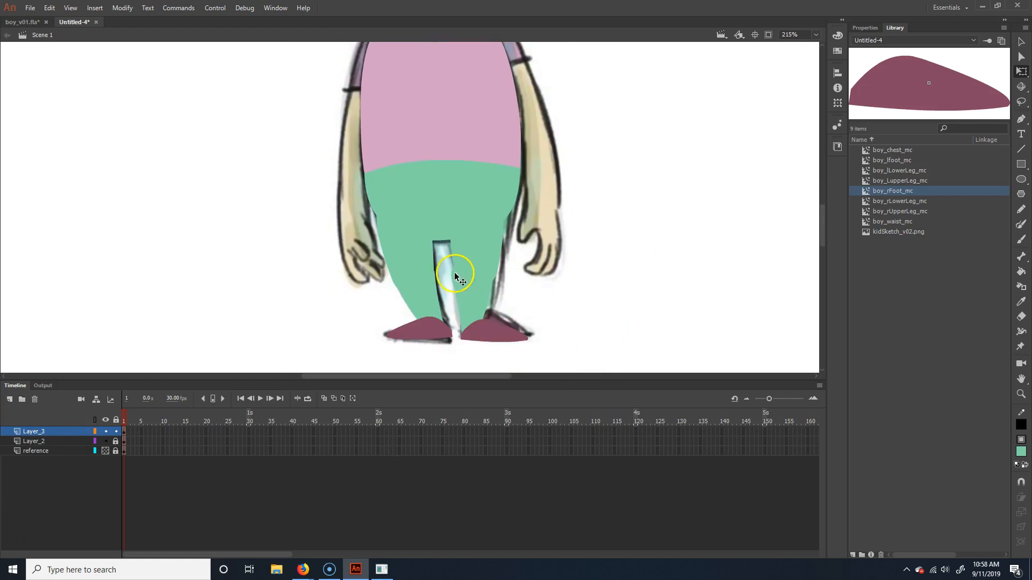
drag(304, 359, 611, 282)
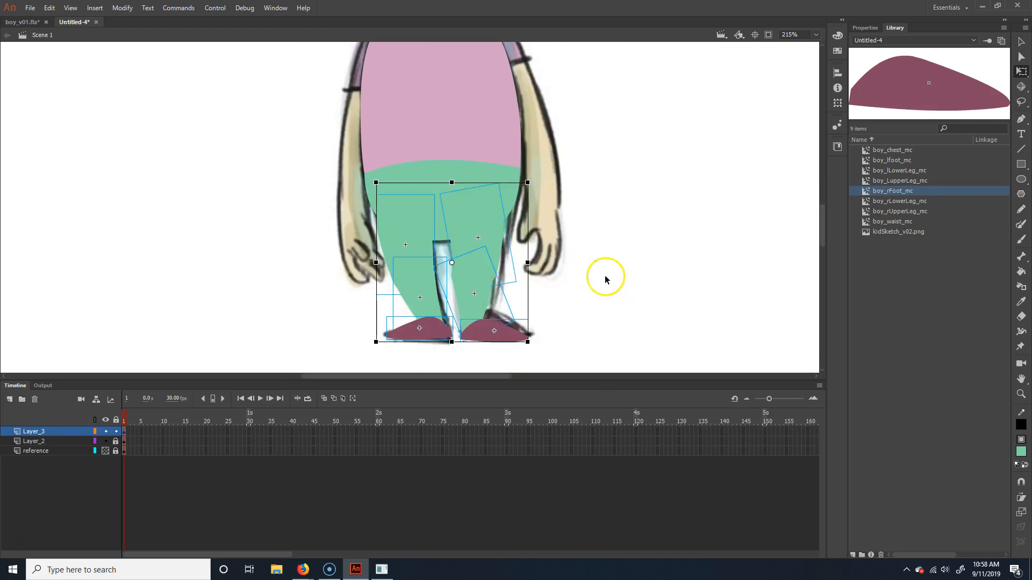
key(ctrl+x)
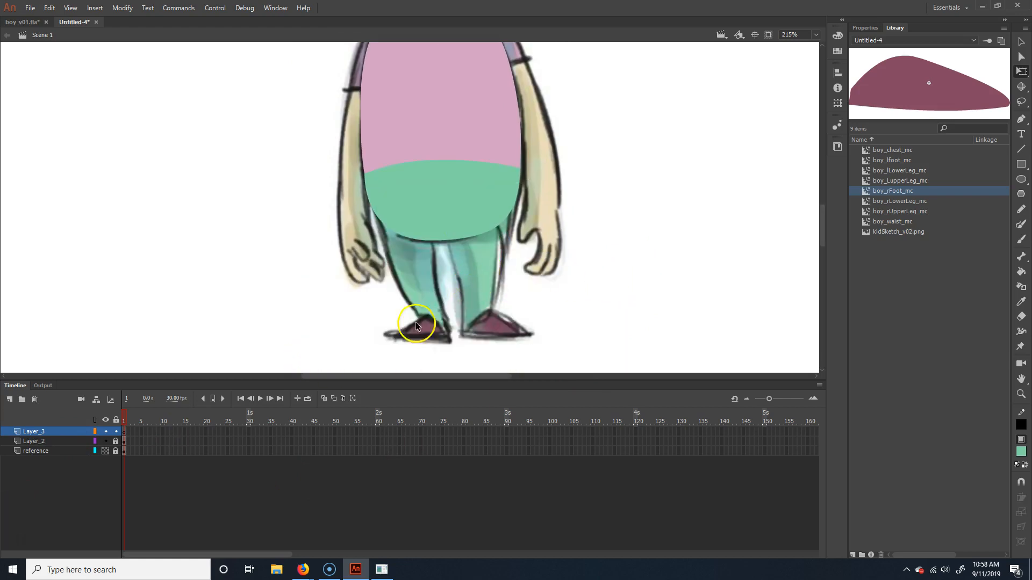
click(37, 442)
click(115, 441)
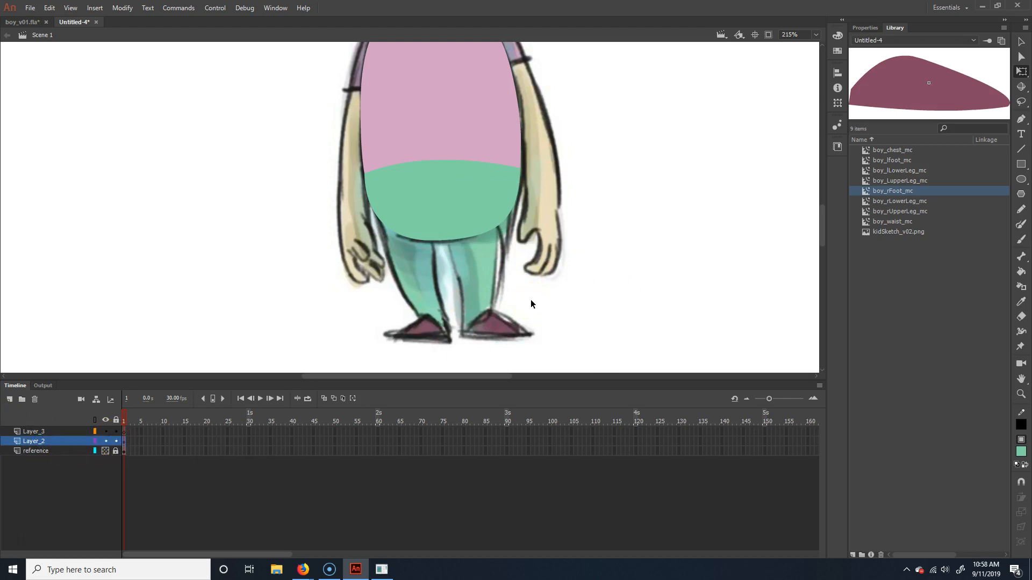
key(ctrl+shift+v)
click(116, 442)
click(50, 431)
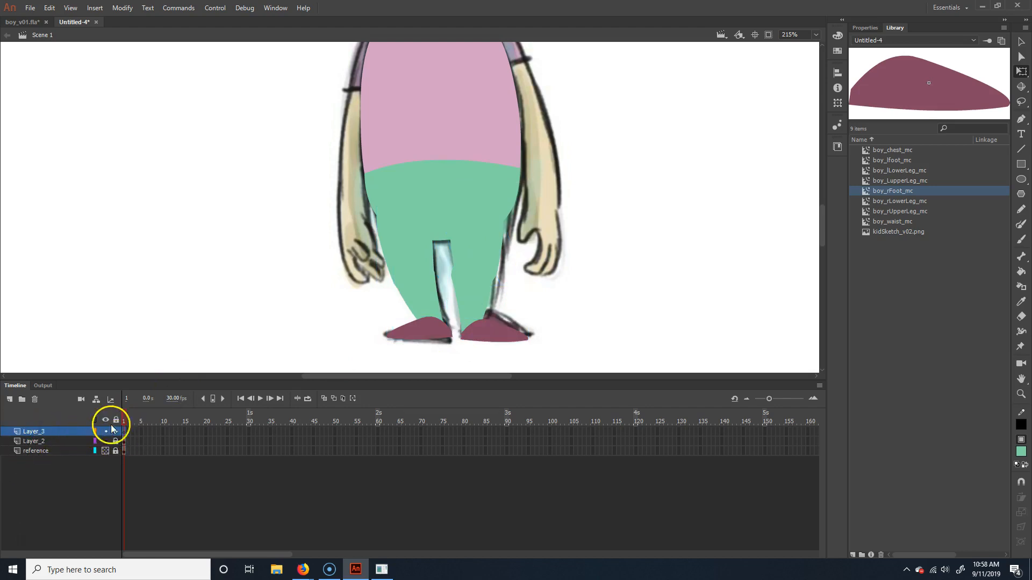
On Layer_3, trace the sketch's arm beside the sketched fingers with the Pencil tool, including the shoulder, hand, sleeve edge and finger lines
click(54, 440)
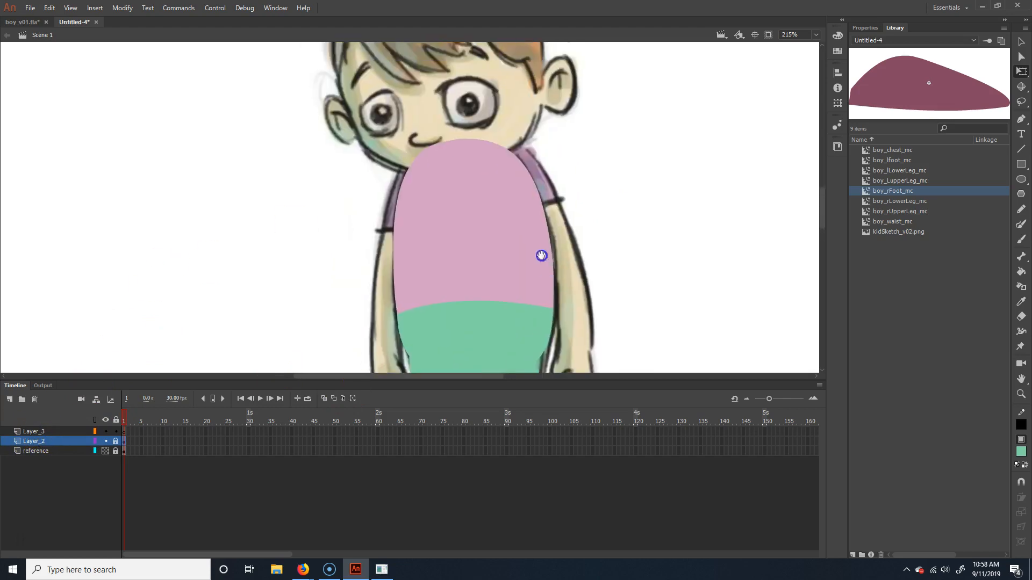
scroll(537, 253, up, 3)
drag(422, 249, 466, 205)
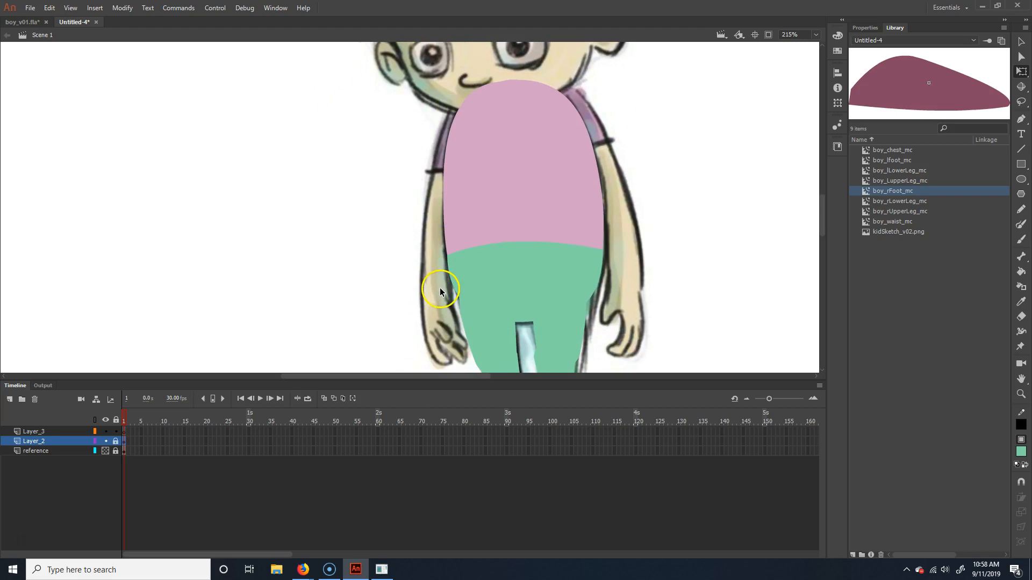
drag(543, 215, 513, 197)
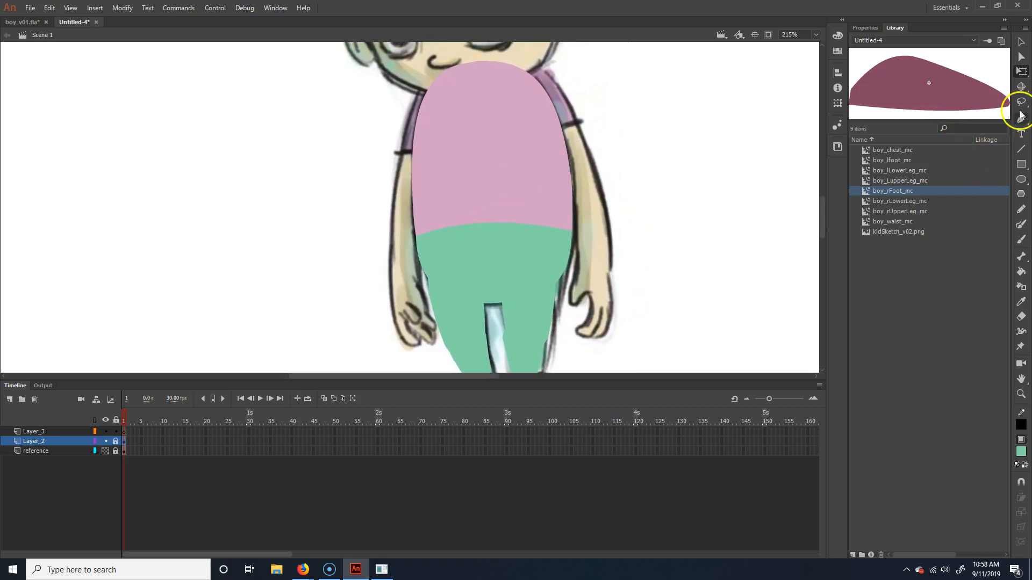
click(1020, 212)
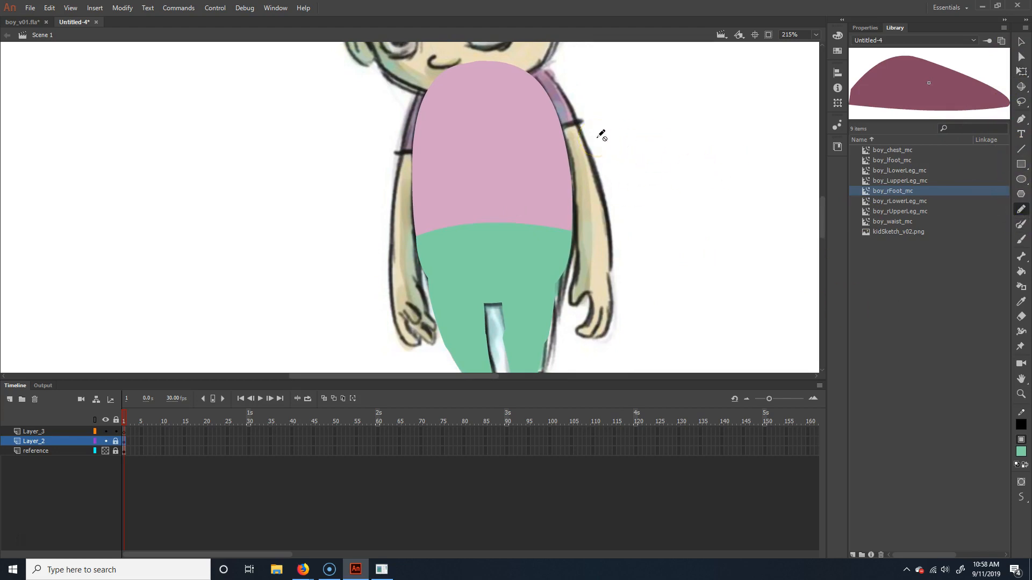
click(864, 27)
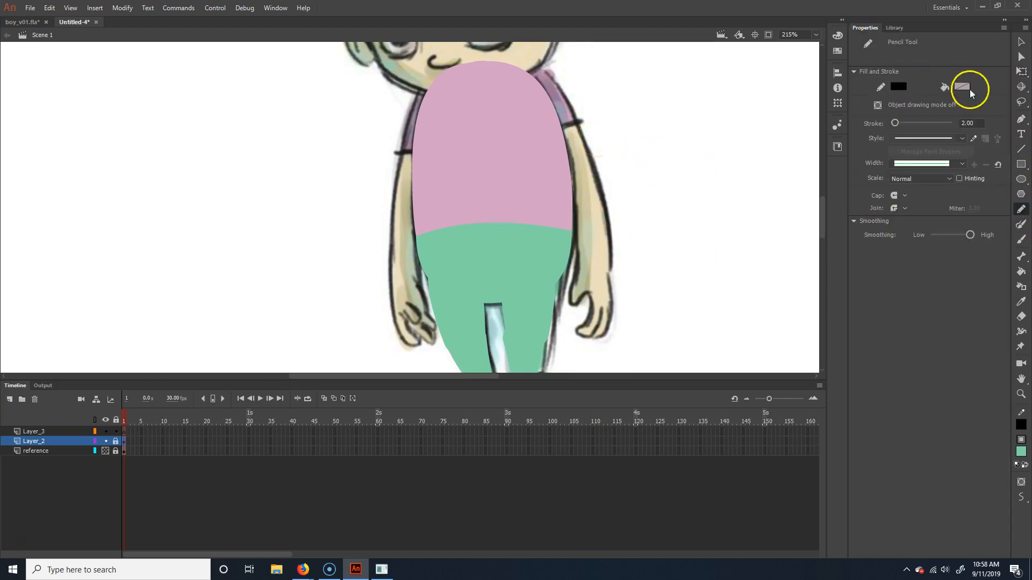
drag(567, 296, 520, 282)
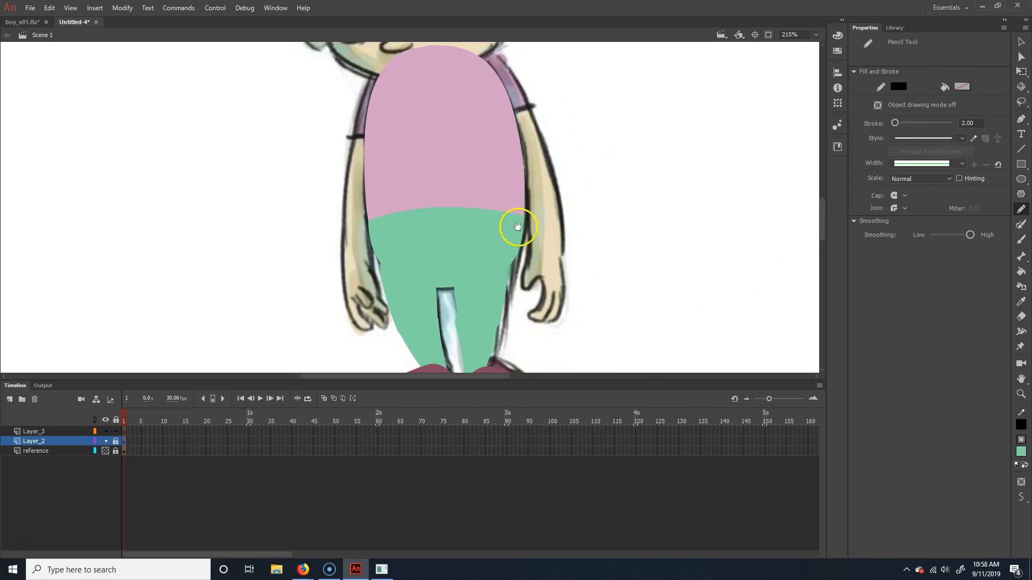
drag(518, 237, 508, 252)
click(59, 437)
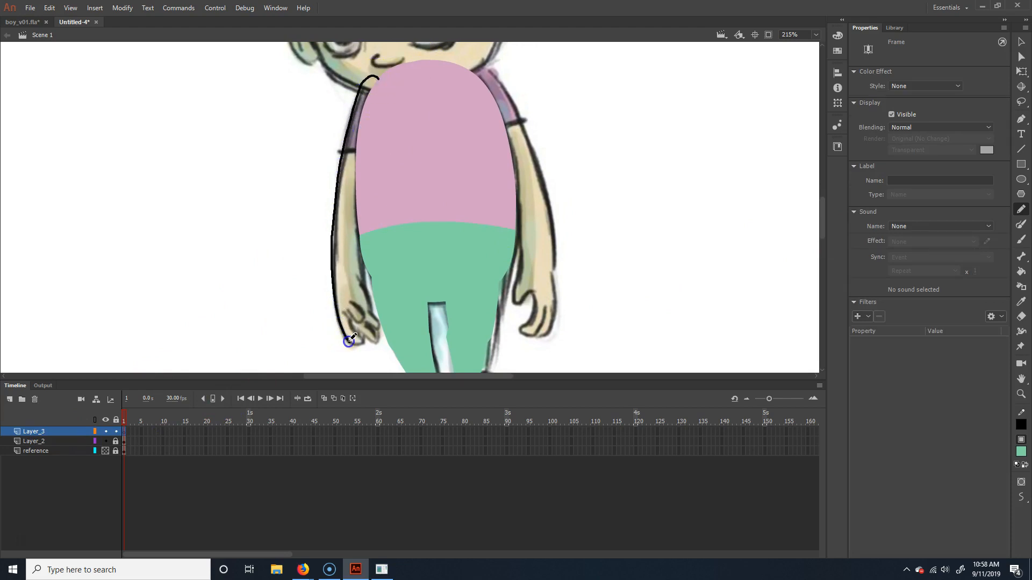
mouse_move(357, 347)
mouse_down()
mouse_move(350, 319)
mouse_move(363, 343)
mouse_up()
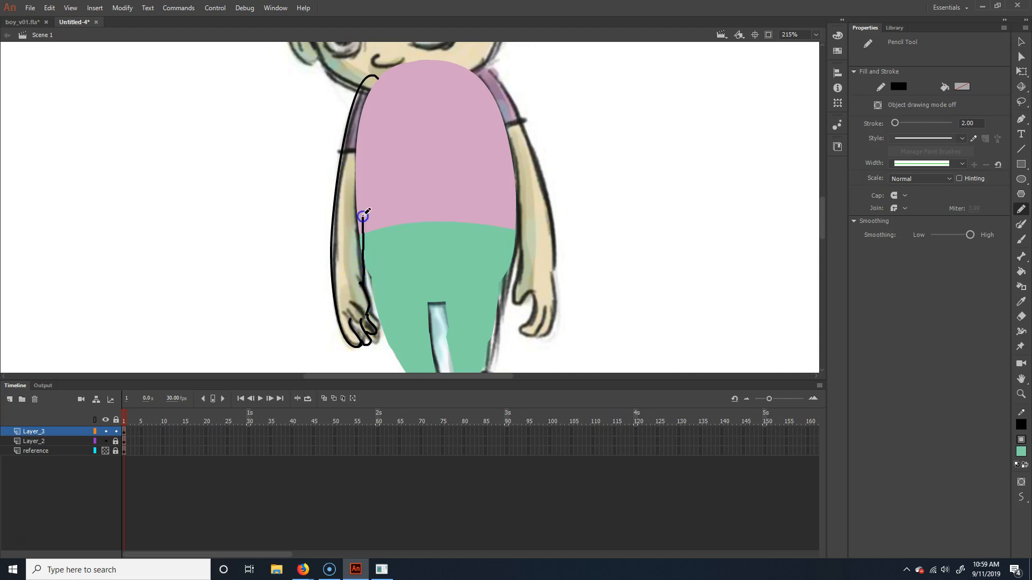
key(ctrl+z)
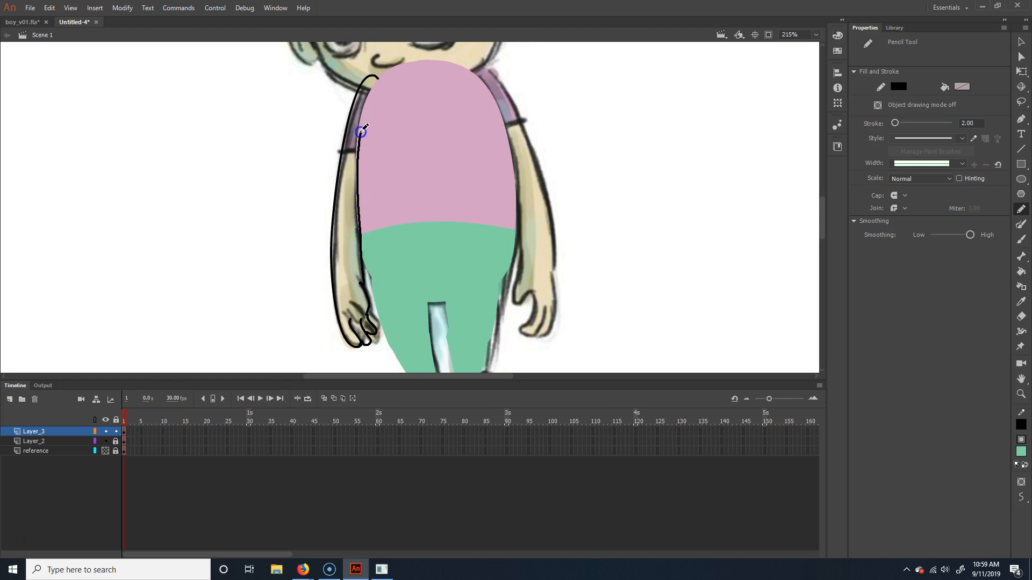
drag(375, 86, 377, 79)
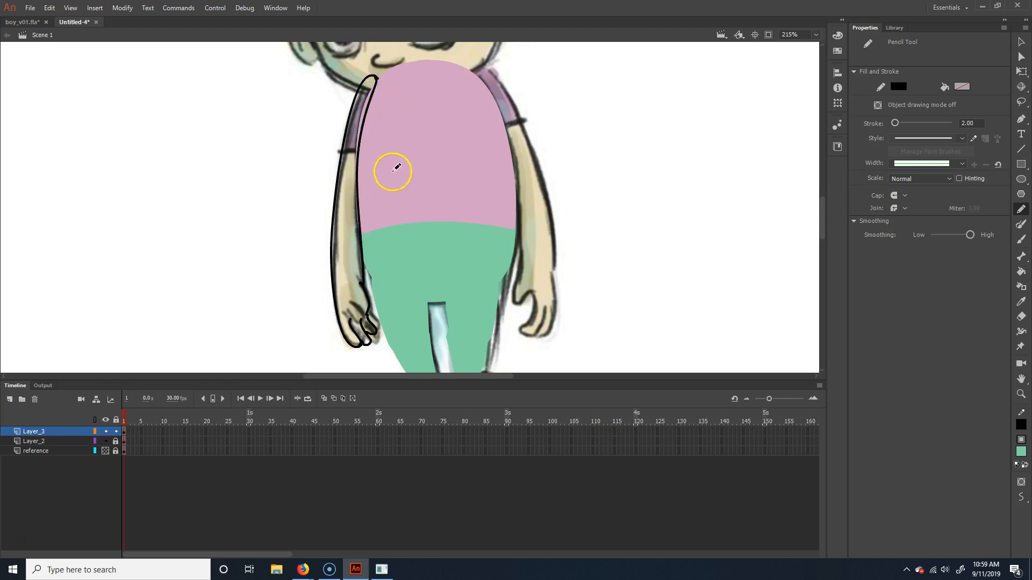
drag(333, 151, 367, 154)
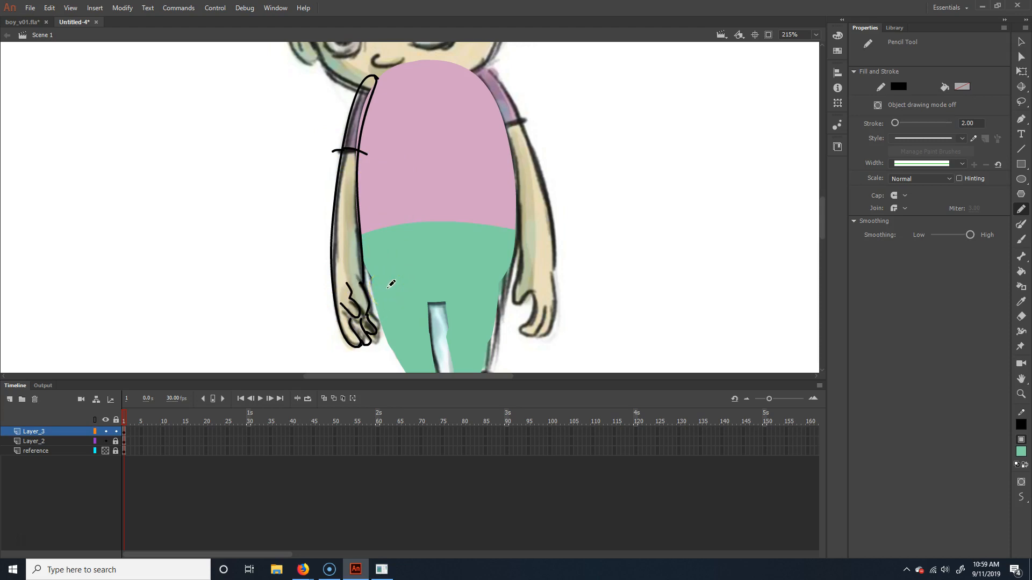
Fill the traced sleeve above the cuff line with the pink sampled from the chest piece
scroll(354, 238, up, 3)
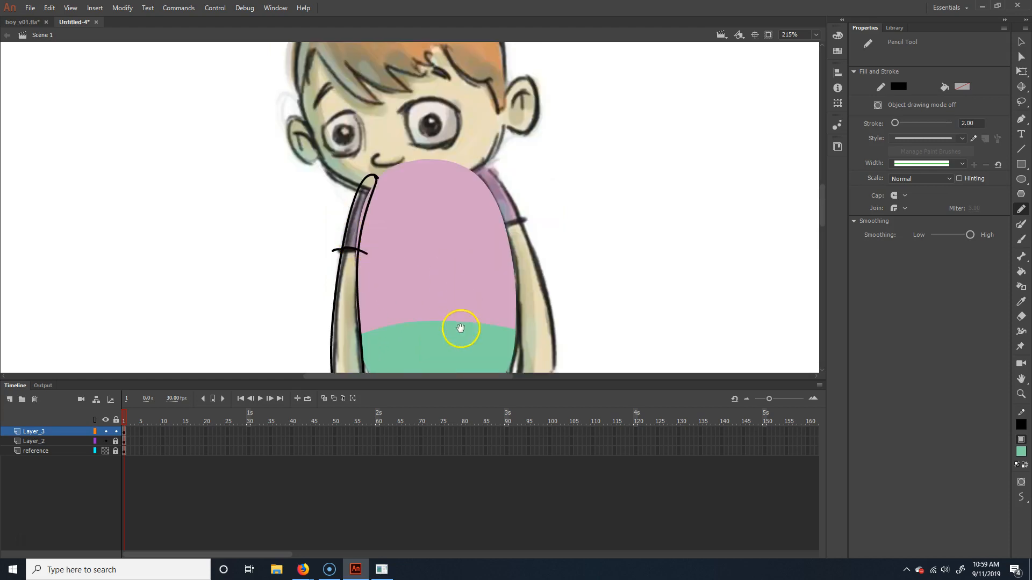
scroll(473, 279, down, 4)
drag(461, 185, 456, 239)
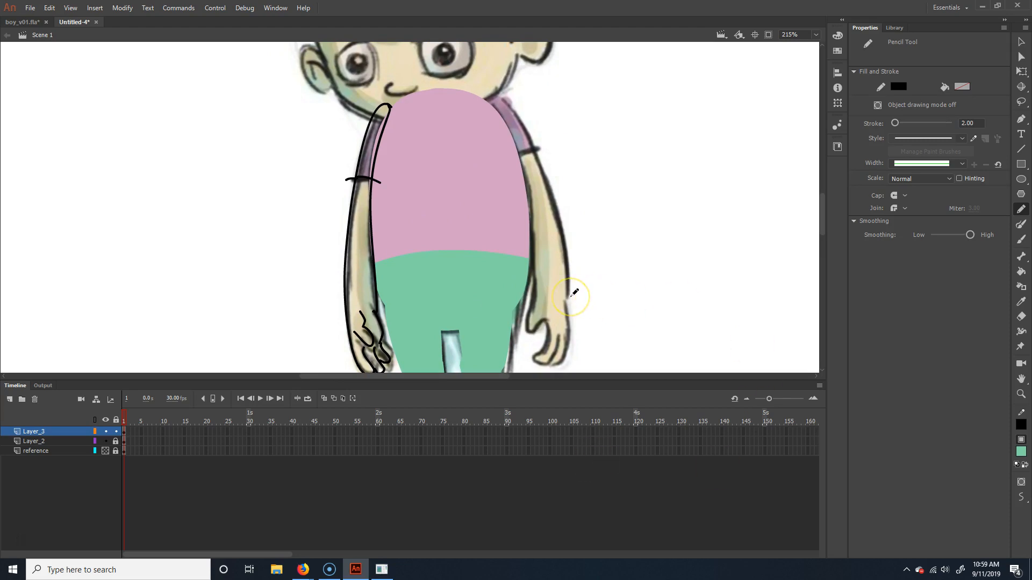
key(k)
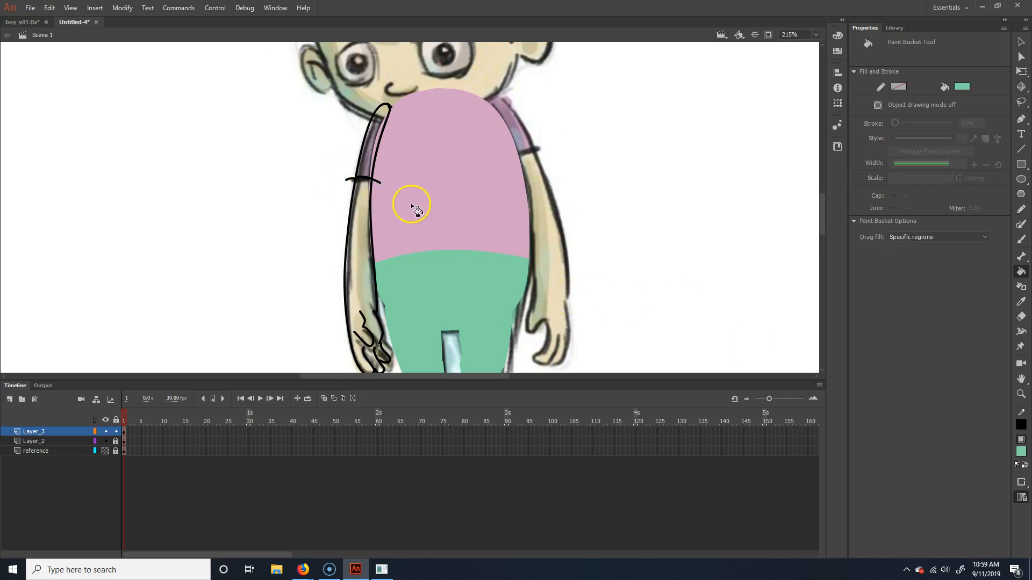
key(i)
click(451, 172)
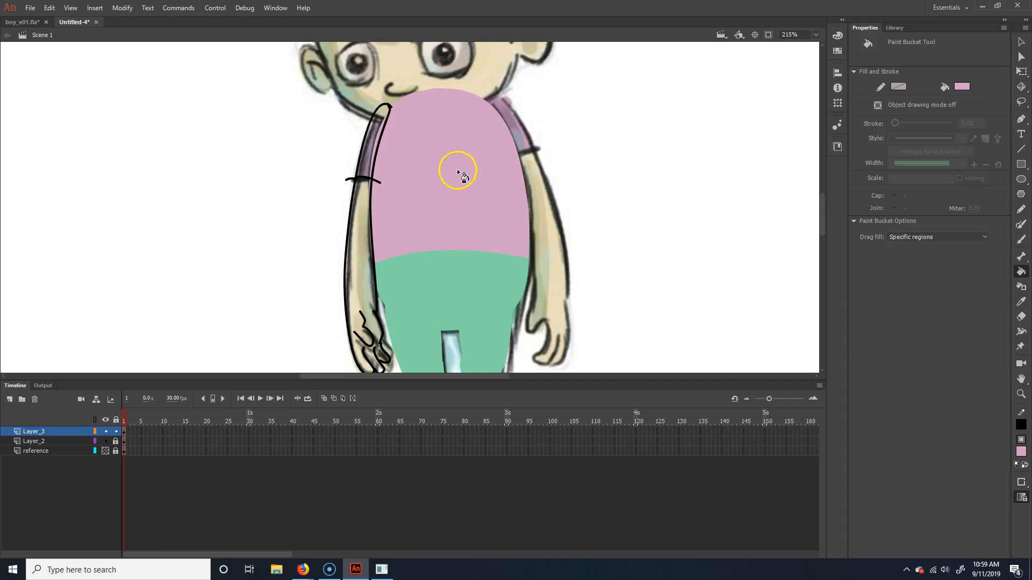
click(370, 167)
Fill the traced arm and hand below the sleeve with the skin tone sampled from the sketch's arm
drag(430, 265, 461, 193)
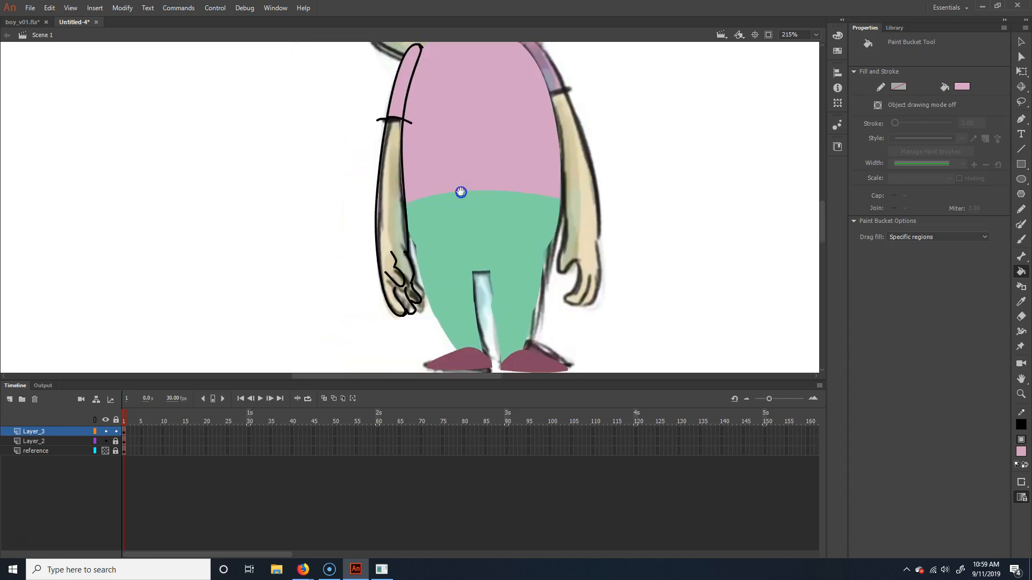
key(i)
click(400, 220)
click(399, 219)
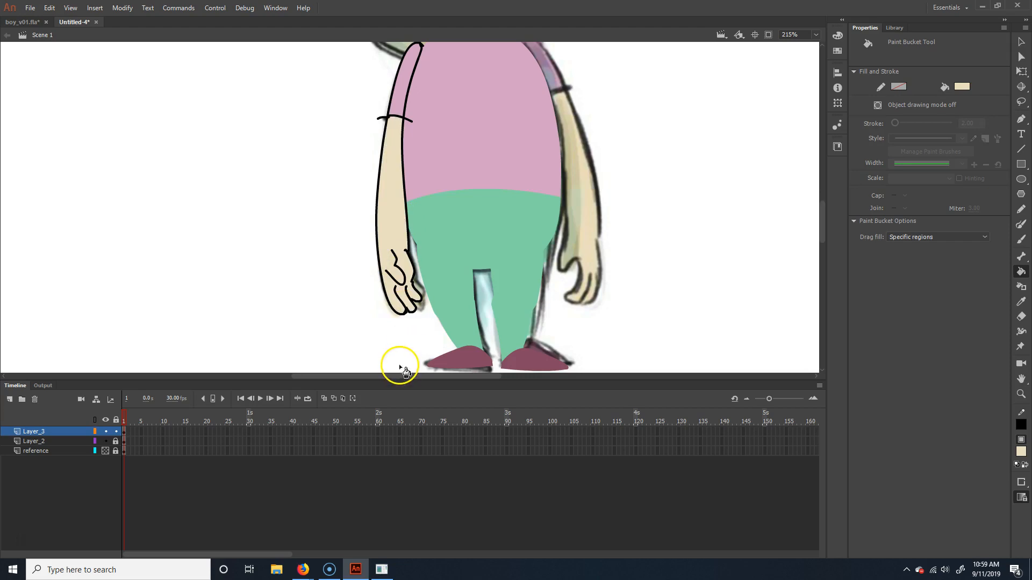
Delete the connected black outline and cuff line around the filled arm
mouse_move(448, 132)
mouse_down()
mouse_move(427, 236)
mouse_move(421, 216)
mouse_up()
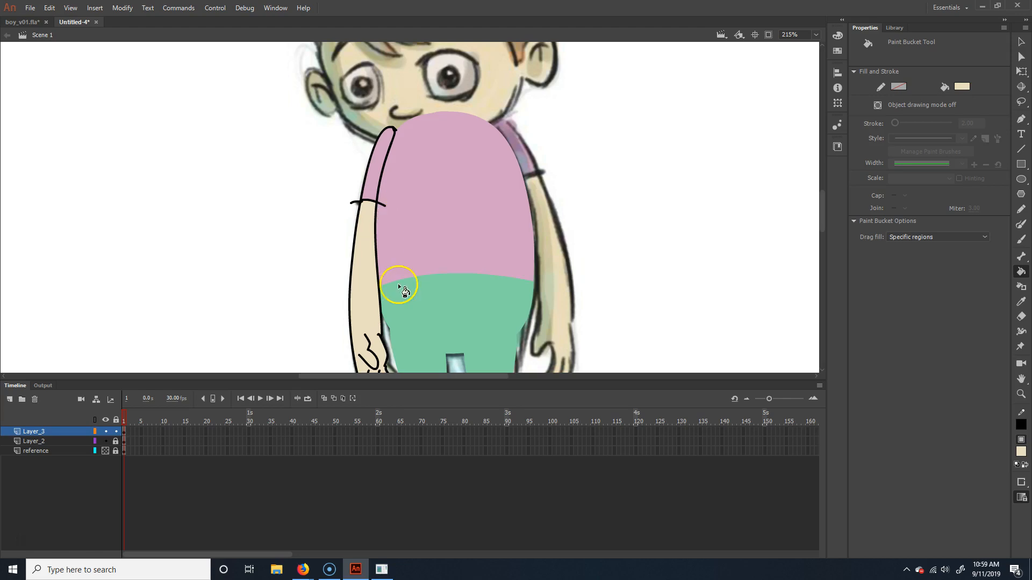
drag(409, 277, 417, 240)
key(v)
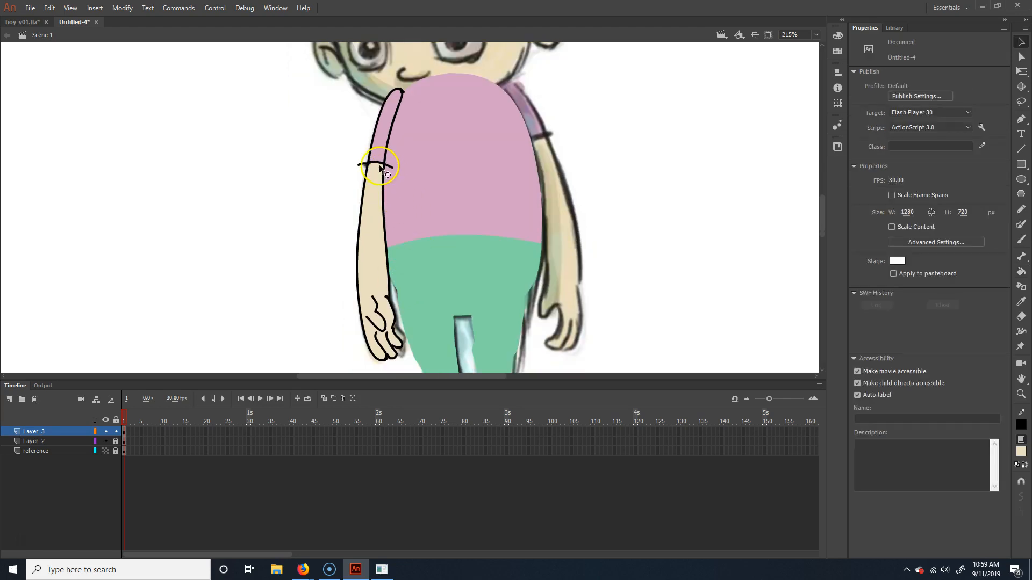
double_click(380, 168)
key(Delete)
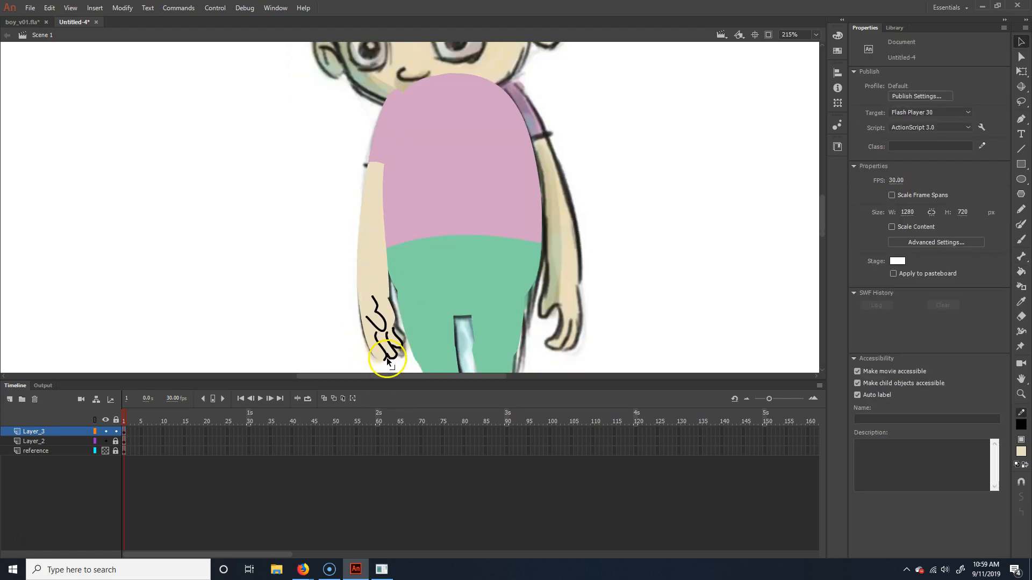
Delete the leftover black outline segments around the fingertips, keeping the inner finger lines
click(385, 357)
click(392, 364)
click(384, 358)
click(392, 352)
click(394, 360)
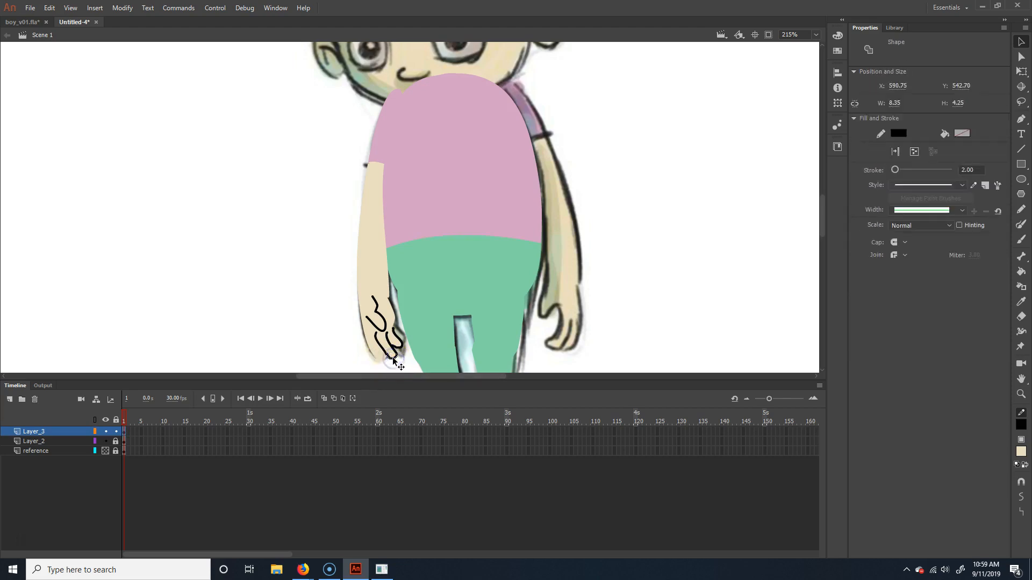
key(Delete)
click(396, 352)
key(Delete)
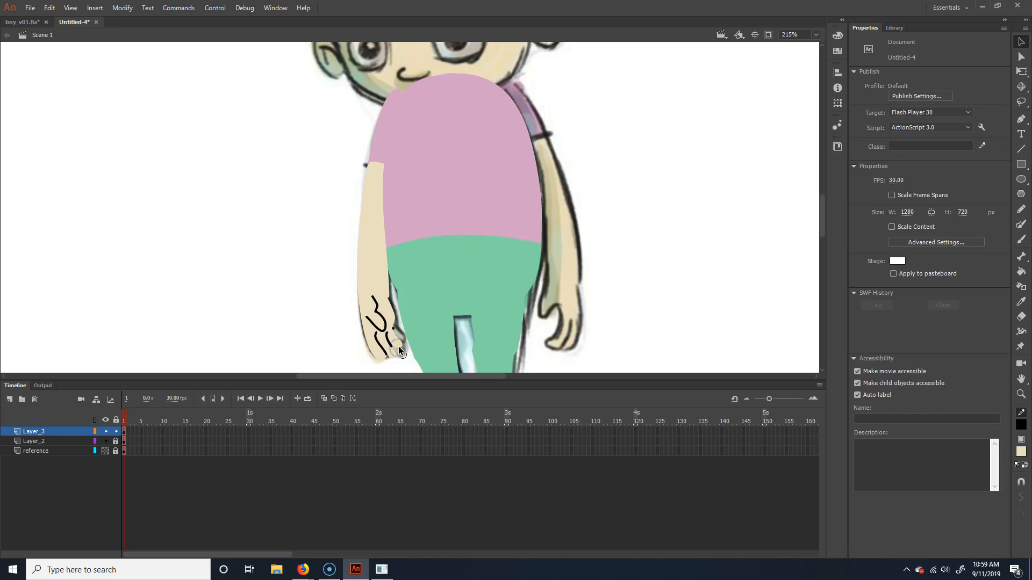
click(395, 336)
key(Delete)
click(398, 338)
key(Delete)
Recolor the hand's inner finger lines from black to the muted brown stroke color #A79D84
drag(502, 323, 472, 265)
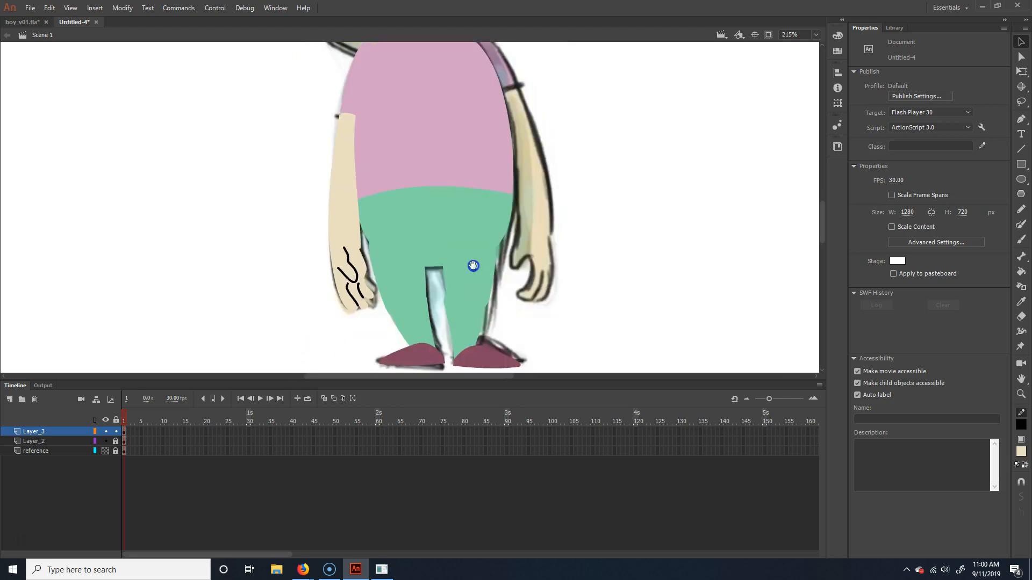
drag(262, 356, 457, 225)
drag(267, 338, 451, 196)
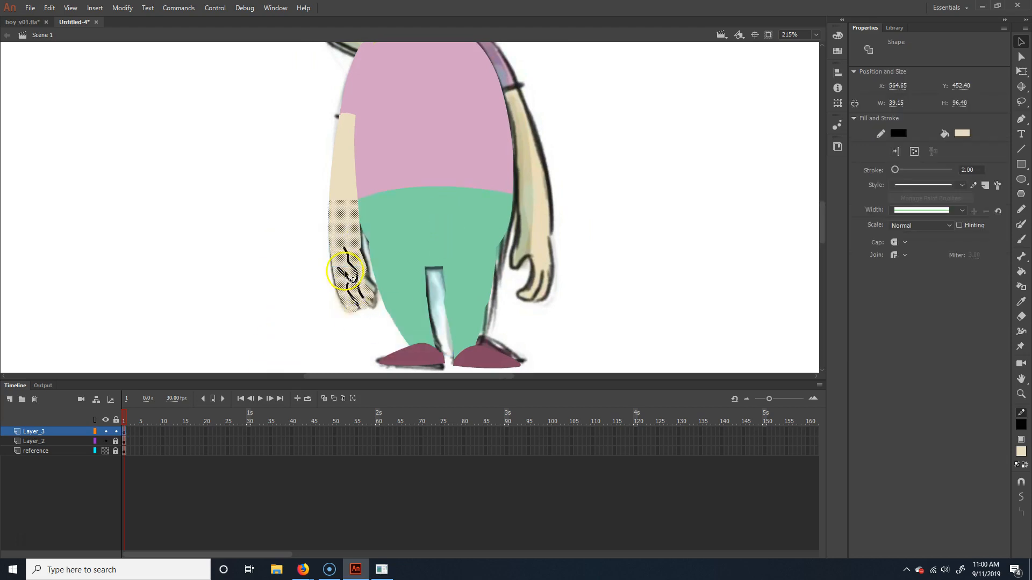
click(899, 134)
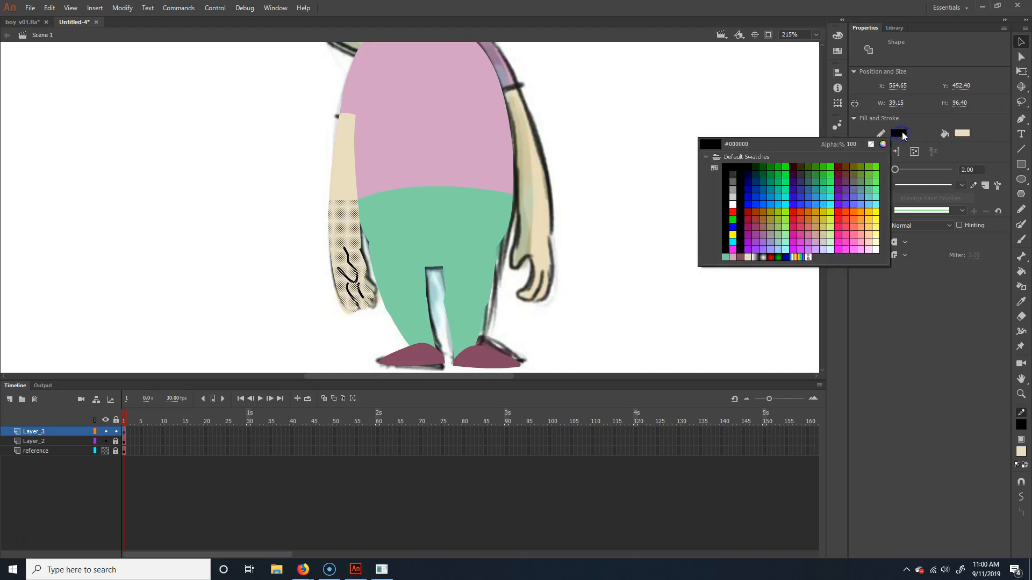
click(882, 144)
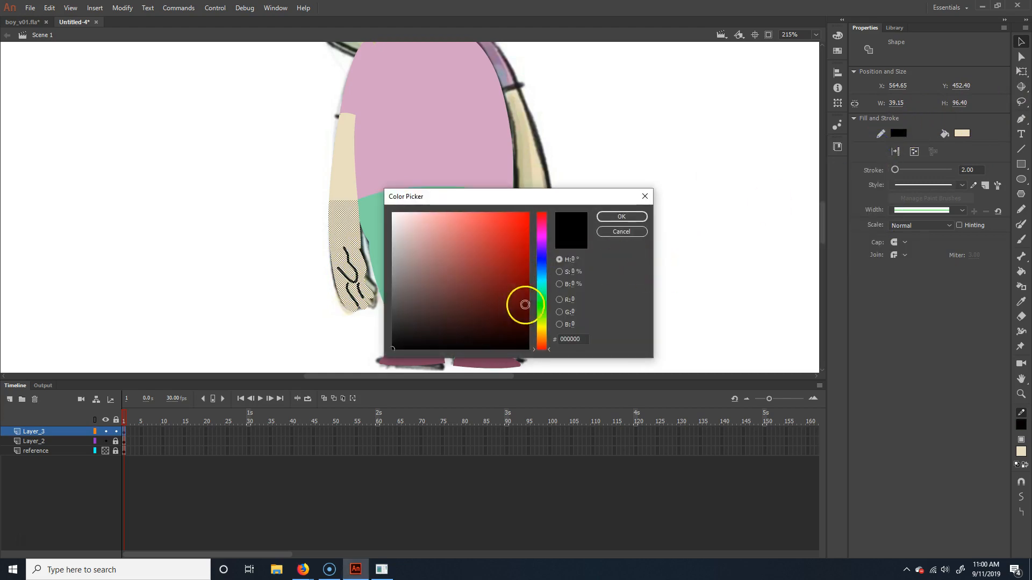
click(541, 329)
drag(476, 302, 426, 255)
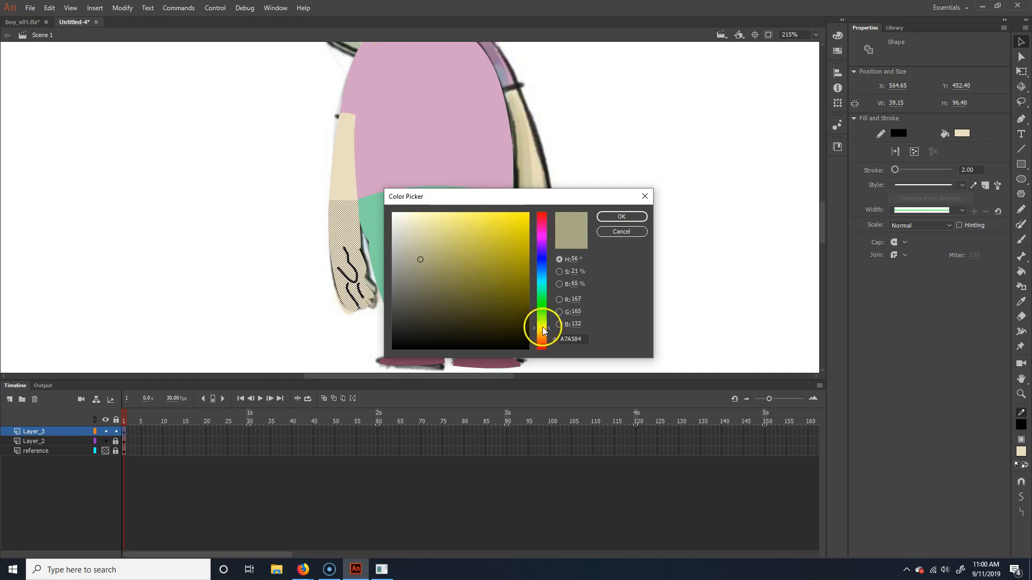
drag(543, 330, 546, 334)
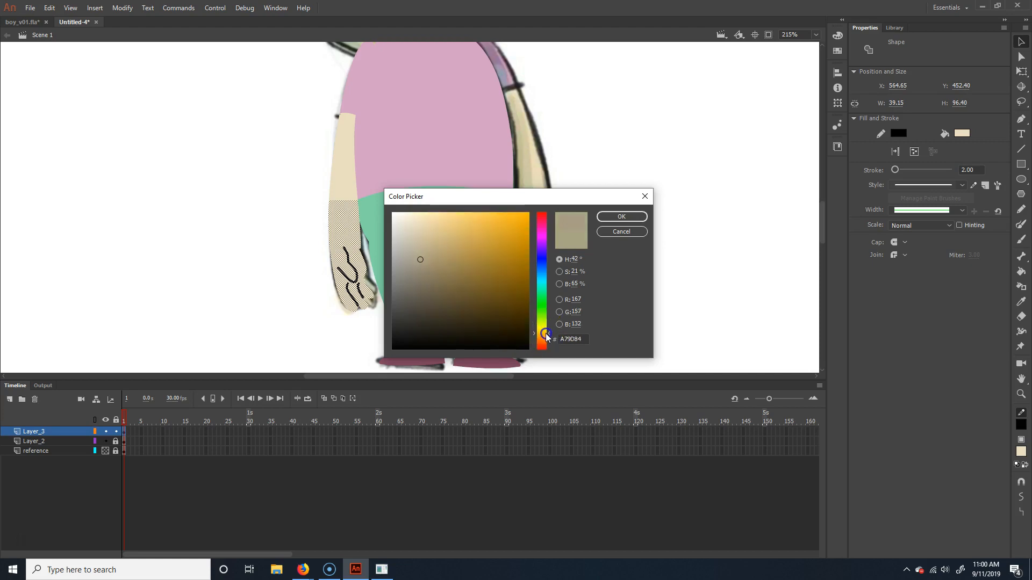
click(639, 216)
click(449, 350)
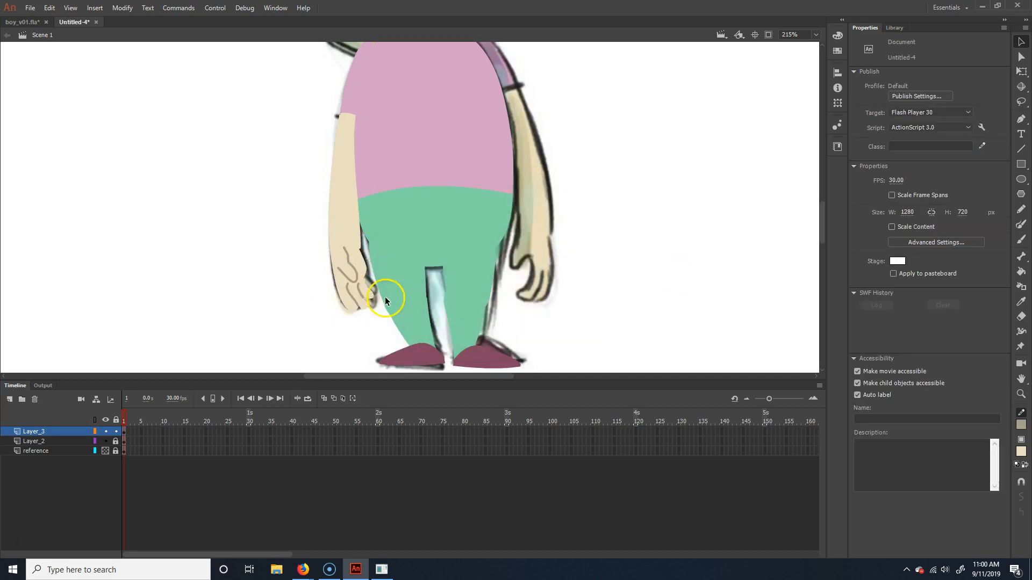
Move the complete arm drawing, sleeve and hand included, off the sketch to the empty stage area beside the boy
mouse_move(592, 161)
mouse_down()
mouse_move(587, 267)
mouse_move(591, 154)
mouse_up()
drag(241, 253, 234, 275)
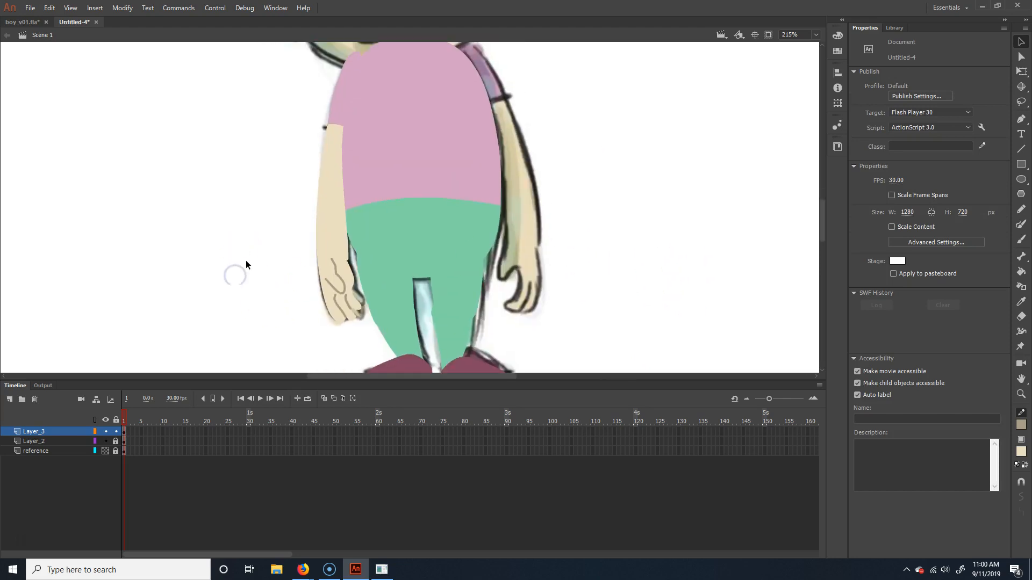
key(ctrl+minus)
drag(276, 310, 588, 40)
drag(363, 202, 258, 207)
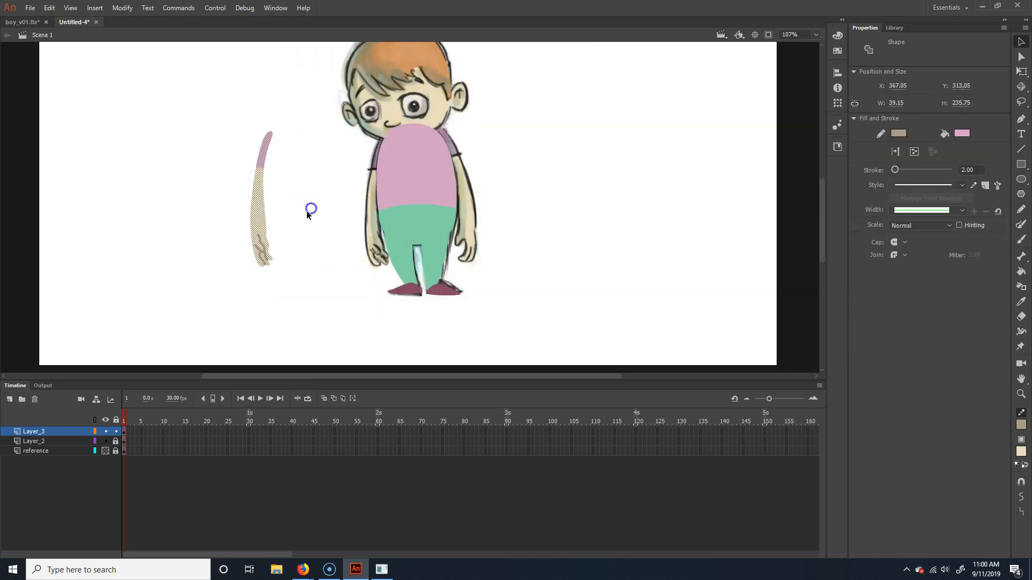
click(276, 170)
key(ctrl+equal)
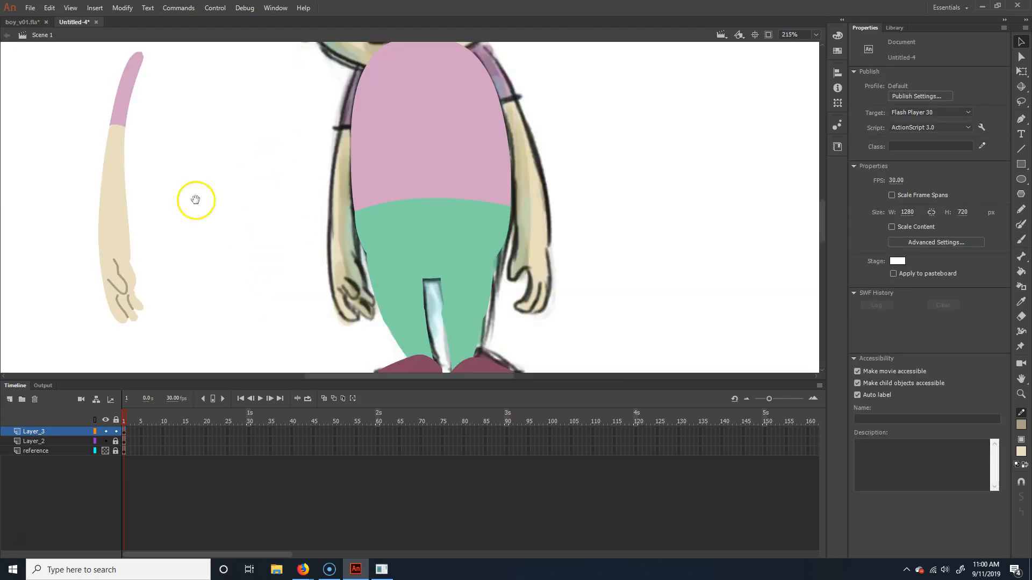
drag(194, 201, 381, 220)
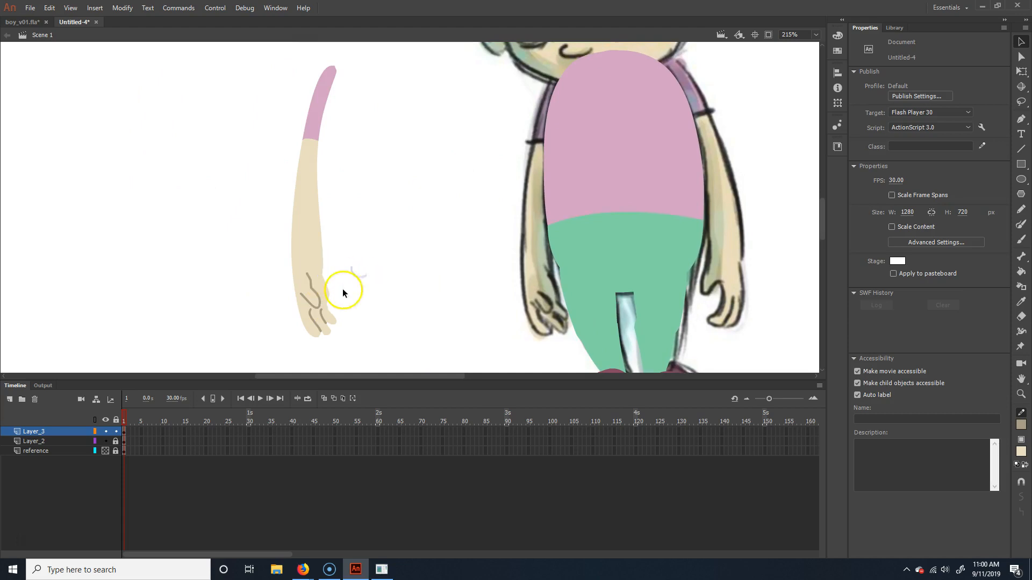
drag(342, 182, 363, 224)
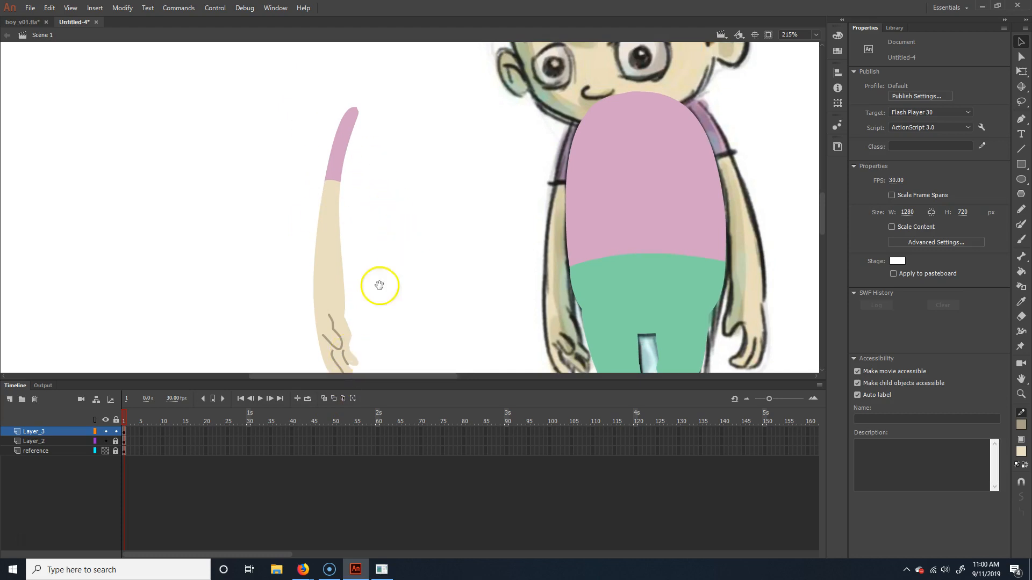
drag(378, 285, 400, 248)
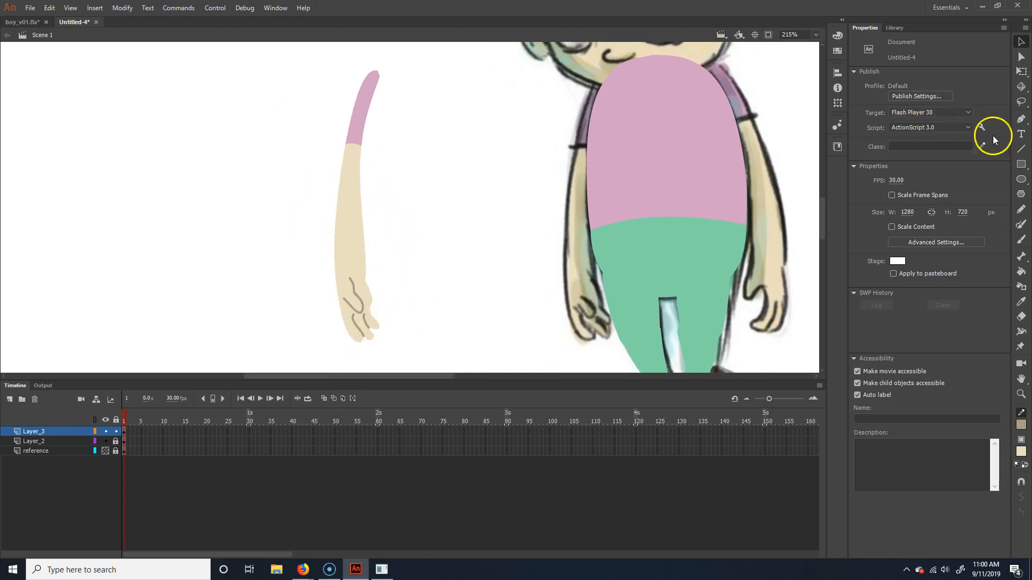
Draw two straight cutting lines across the separate arm drawing, one at the elbow and one at the wrist
click(1021, 149)
drag(313, 196, 459, 209)
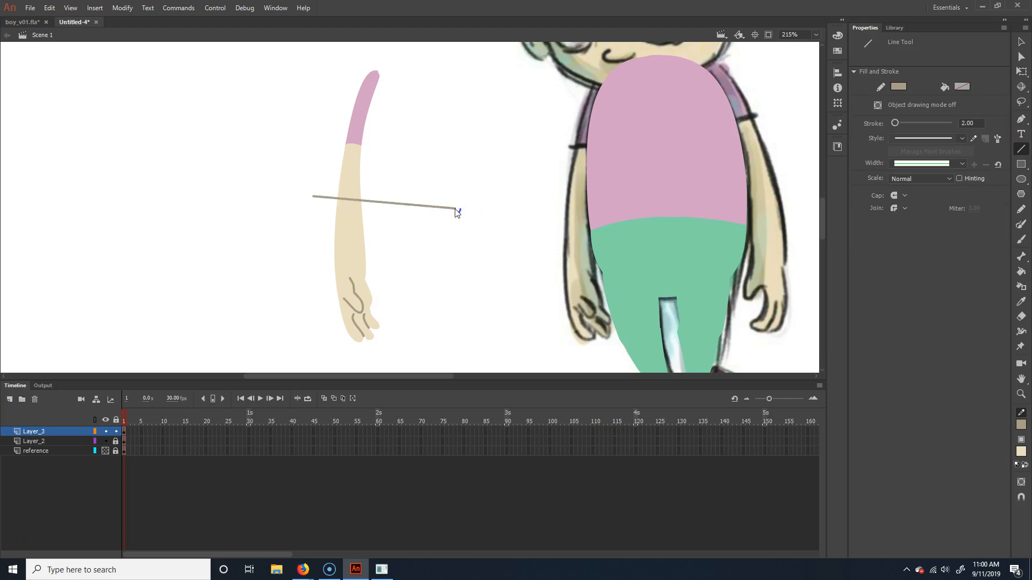
drag(293, 272, 438, 272)
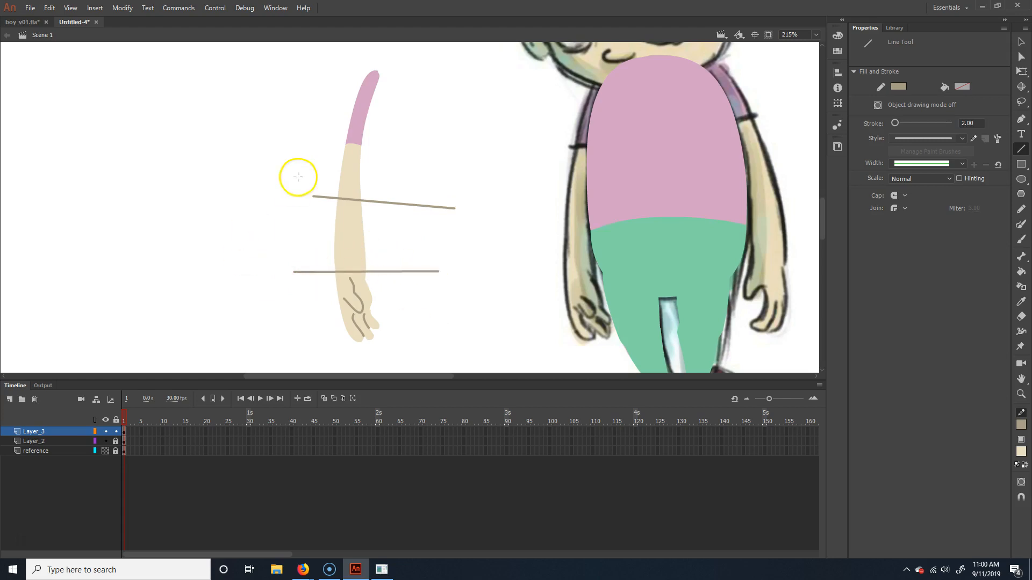
Split the arm at the cutting lines by moving the sleeved upper arm and the forearm away from the hand
key(v)
click(349, 175)
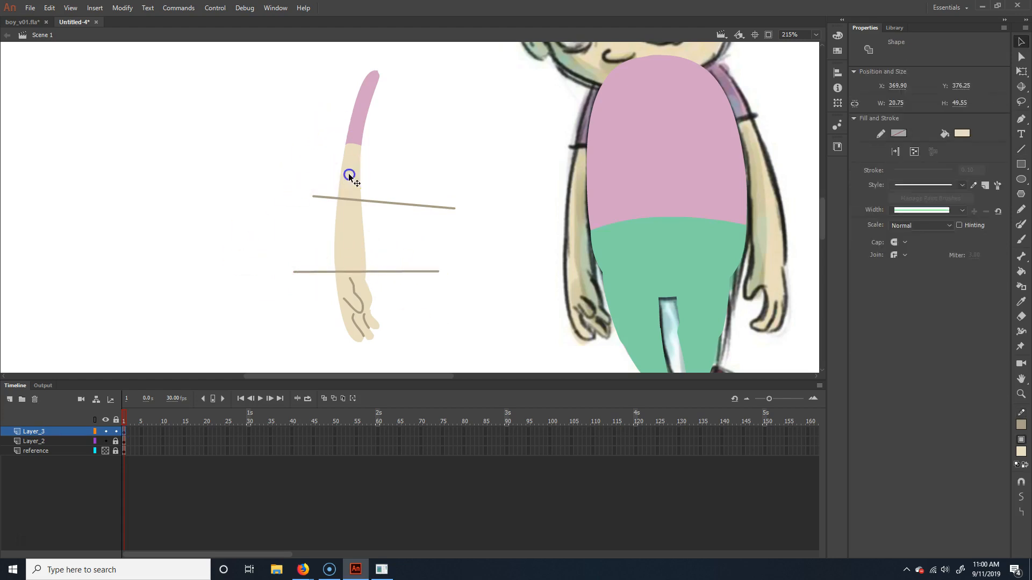
shift+click(359, 113)
click(397, 173)
click(355, 177)
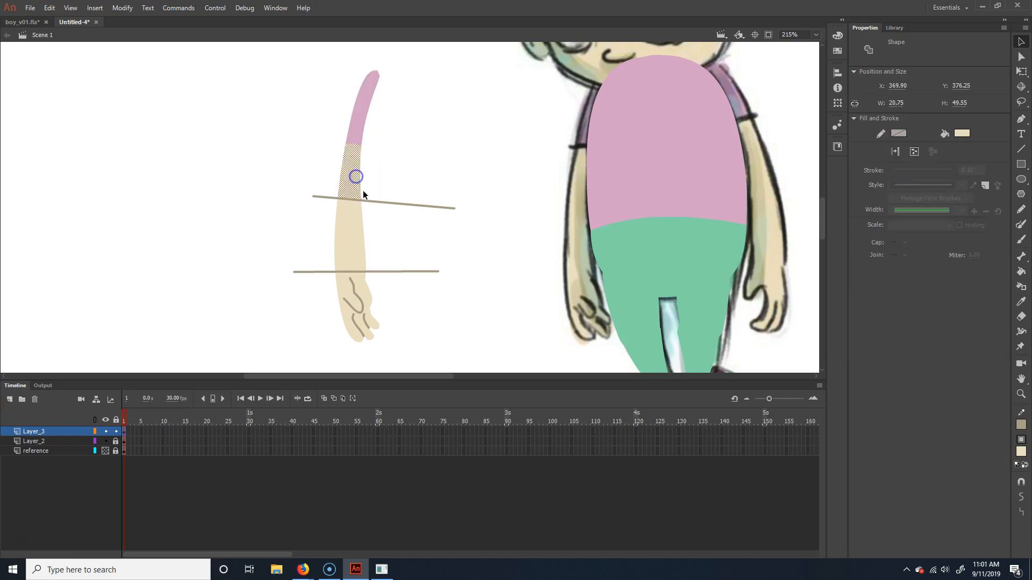
shift+click(361, 119)
drag(356, 125, 231, 108)
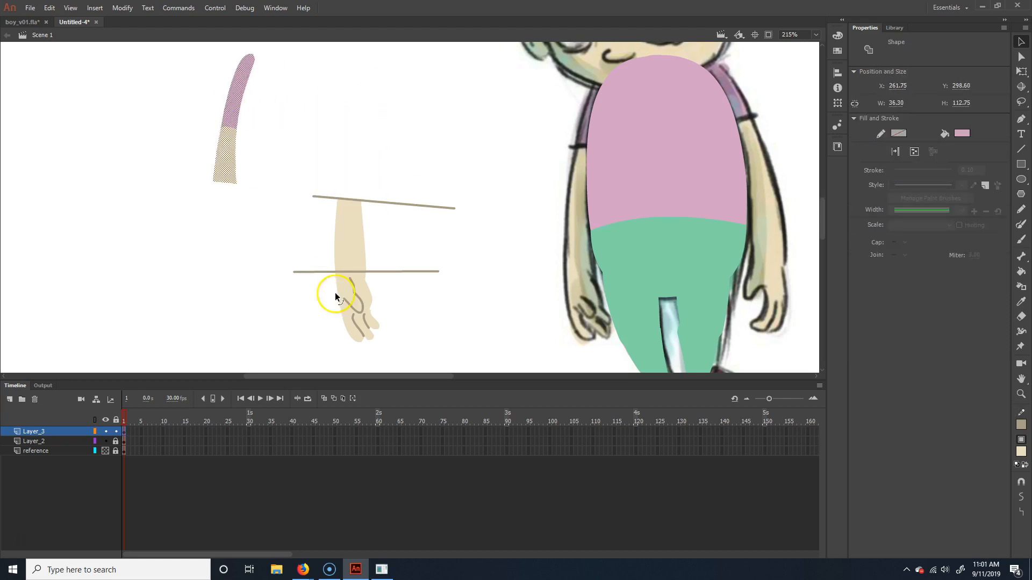
click(351, 252)
drag(351, 252, 425, 143)
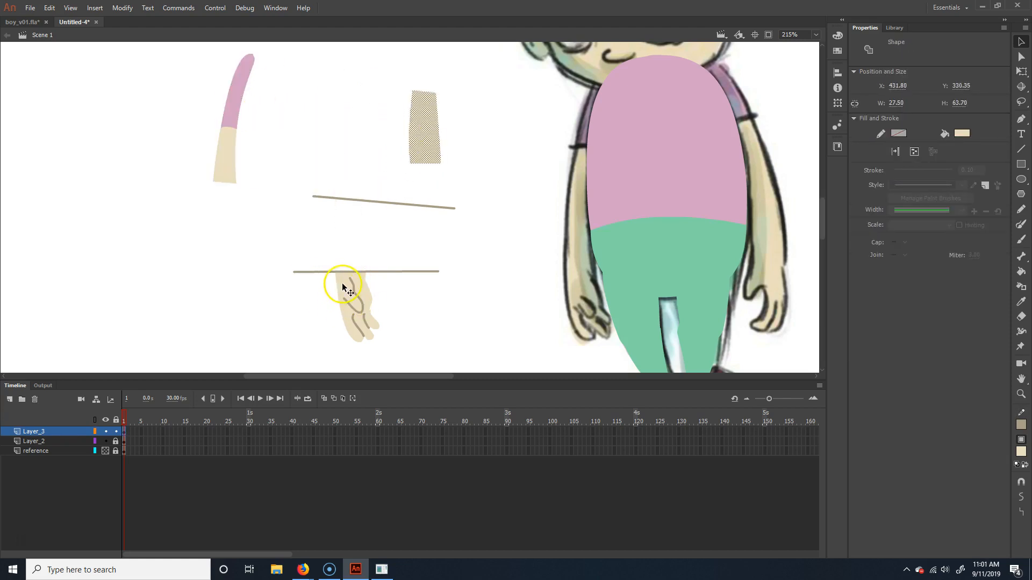
Delete the wrist and elbow cutting lines, leaving the three arm pieces
double_click(342, 284)
click(391, 280)
click(400, 272)
key(Delete)
click(401, 204)
key(Delete)
click(362, 291)
click(421, 171)
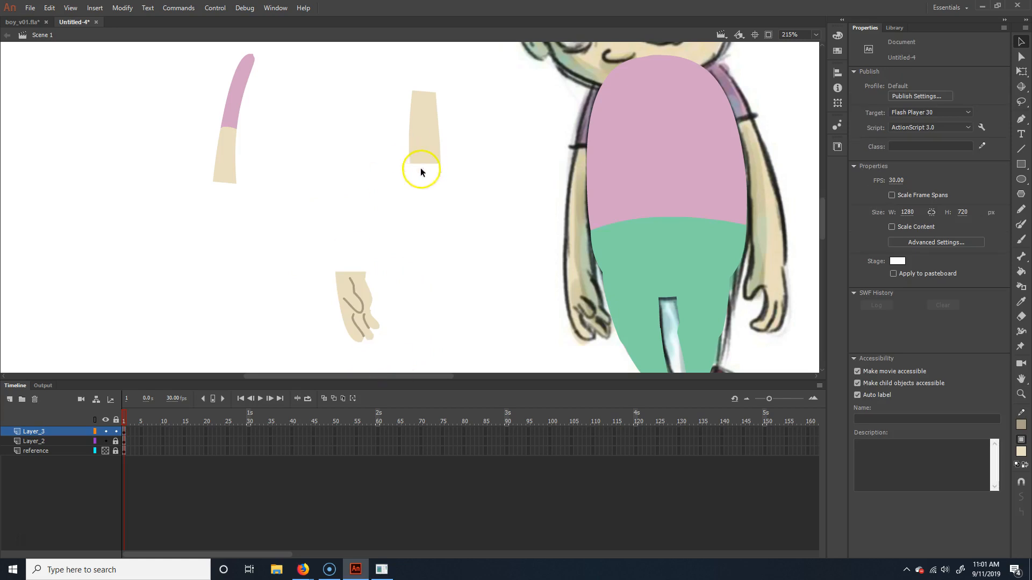
Bend the straight cut edges of the upper arm, forearm and hand outward into rounded joint ends
drag(315, 188, 398, 267)
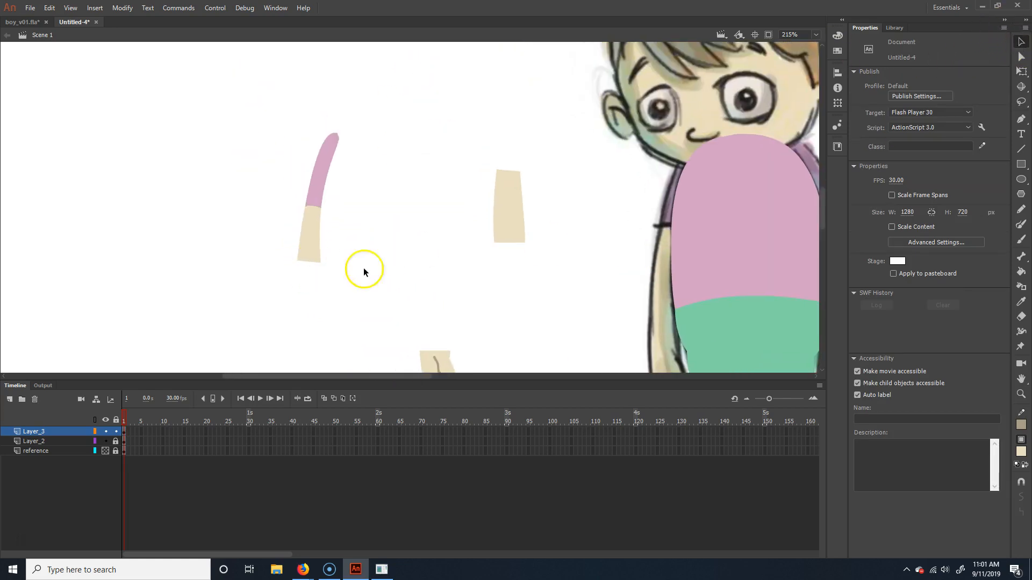
drag(308, 262, 312, 272)
drag(511, 172, 511, 163)
drag(461, 322, 436, 258)
drag(367, 179, 399, 288)
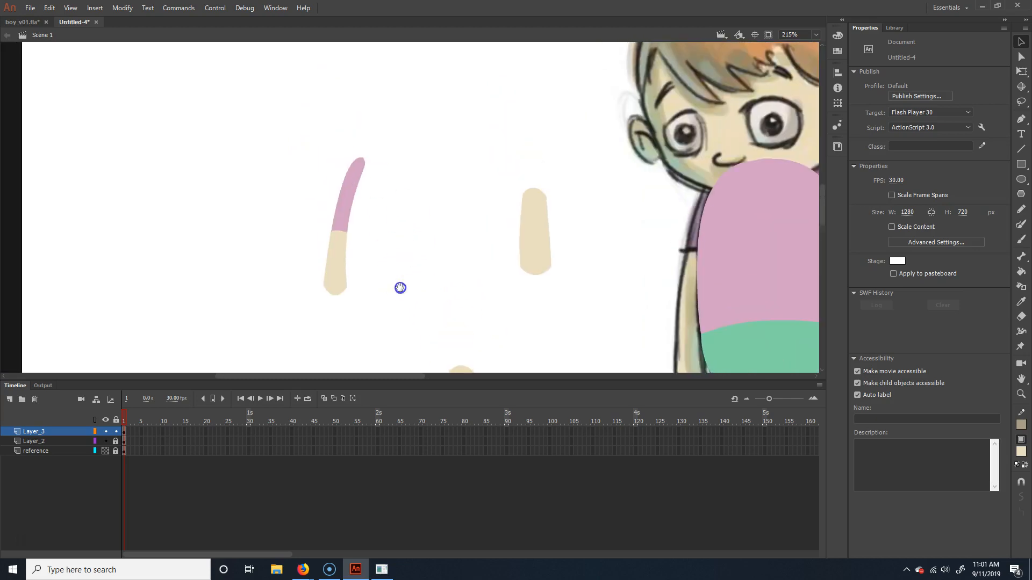
Delete the stray anchor point at the shoulder tip of the upper arm to smooth its outline
drag(286, 322, 429, 86)
key(ctrl+=)
key(ctrl+=)
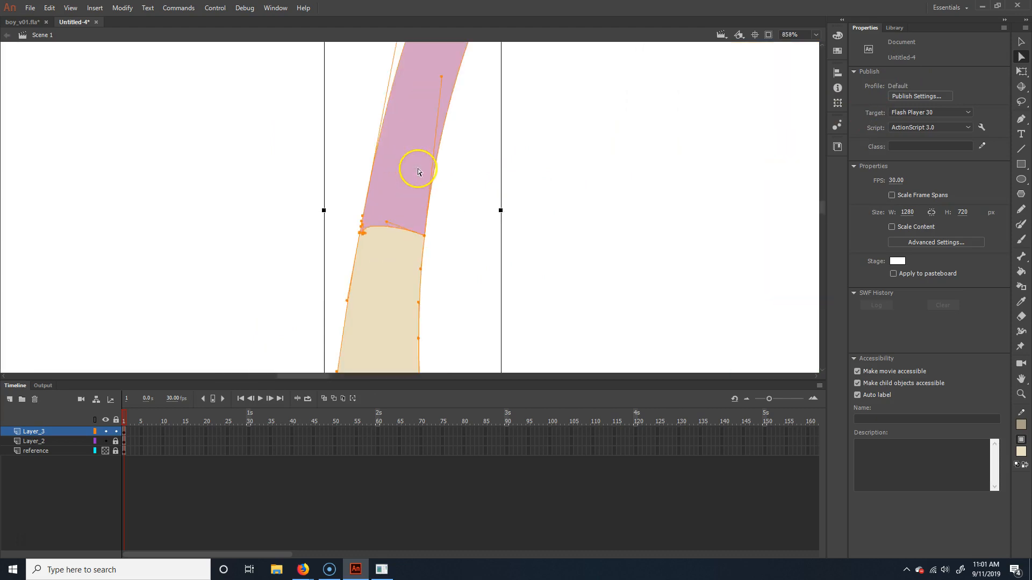
drag(476, 168, 437, 355)
drag(466, 188, 441, 251)
click(413, 194)
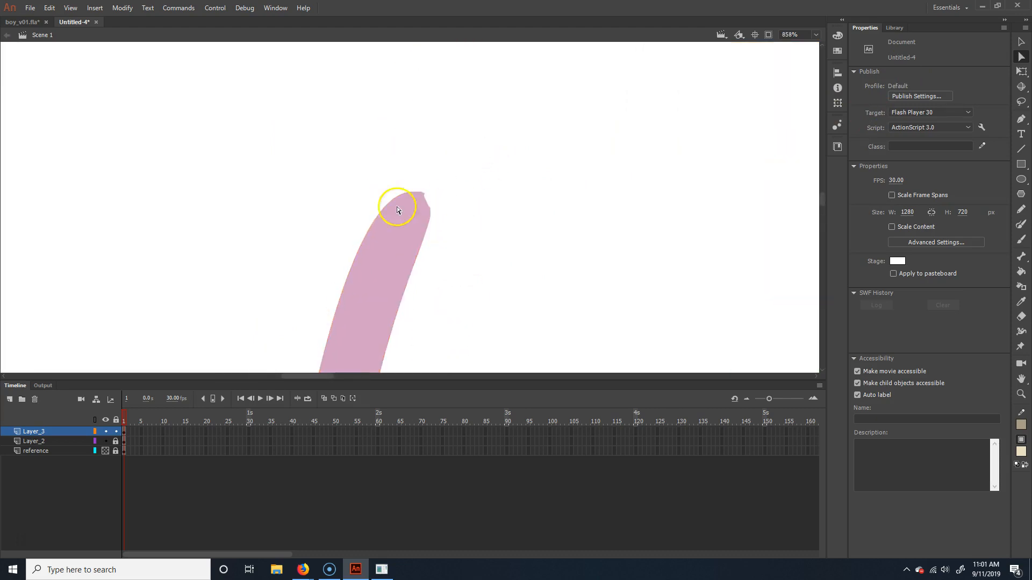
click(422, 200)
click(422, 196)
key(Delete)
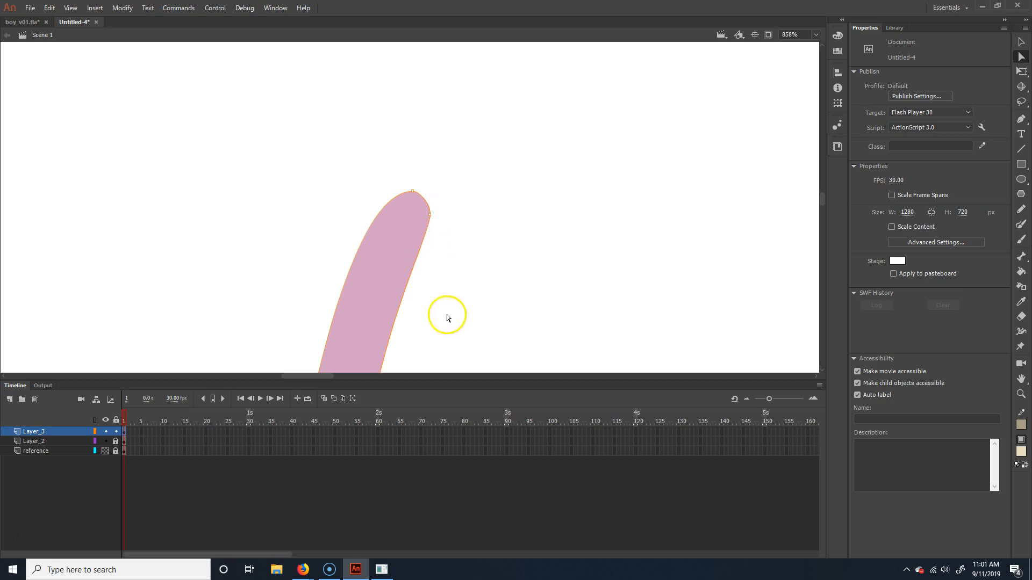
Adjust the curve handles at the upper arm's elbow end to make it fuller and rounder
scroll(447, 318, down, 10)
drag(431, 276, 476, 203)
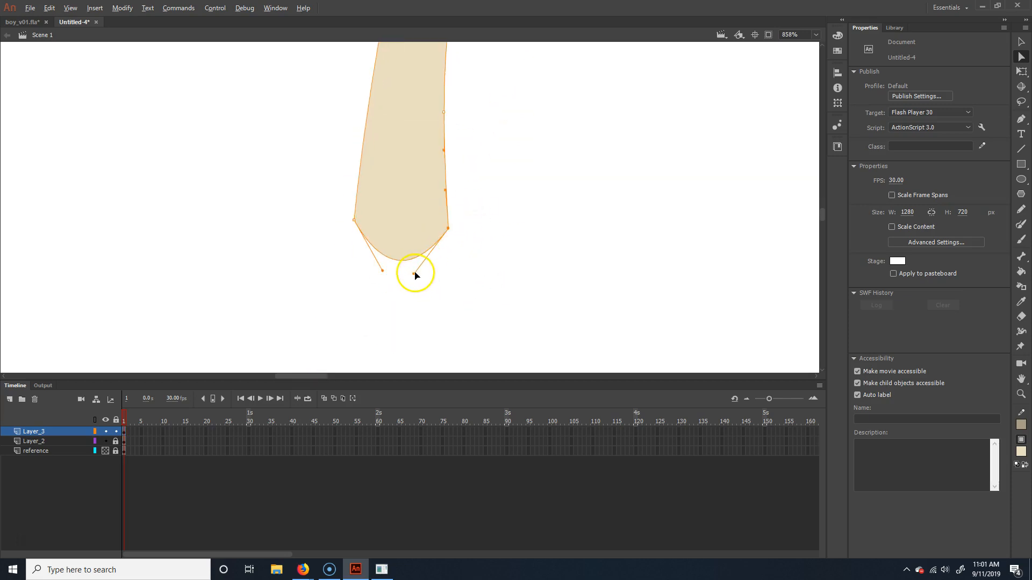
mouse_move(418, 277)
mouse_down()
mouse_move(439, 277)
mouse_move(353, 267)
mouse_move(360, 276)
mouse_up()
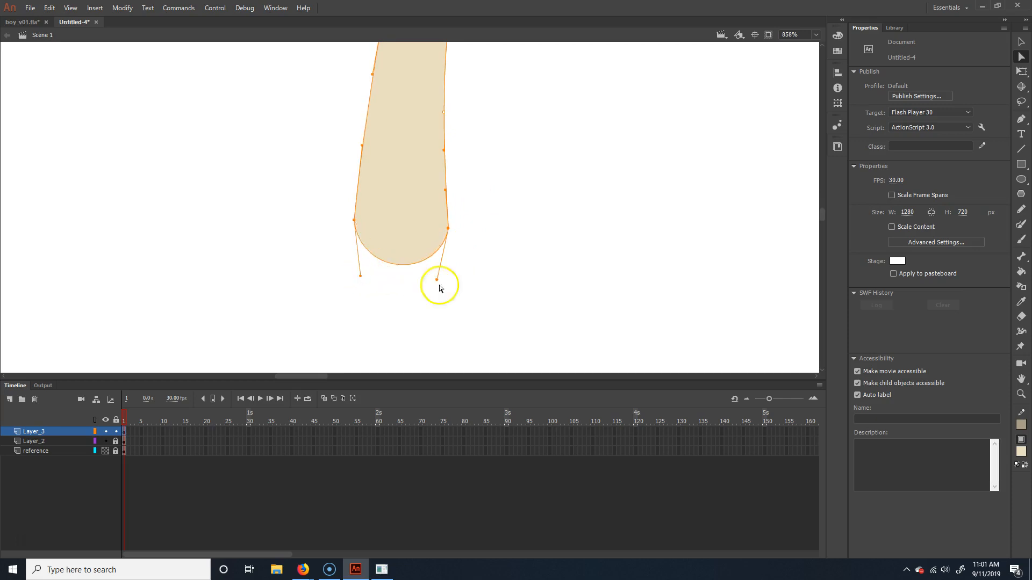
Adjust the curve handles at the hand's wrist end to make it fuller and rounder
mouse_move(532, 310)
mouse_down()
mouse_move(484, 267)
mouse_move(309, 240)
mouse_move(315, 376)
mouse_up()
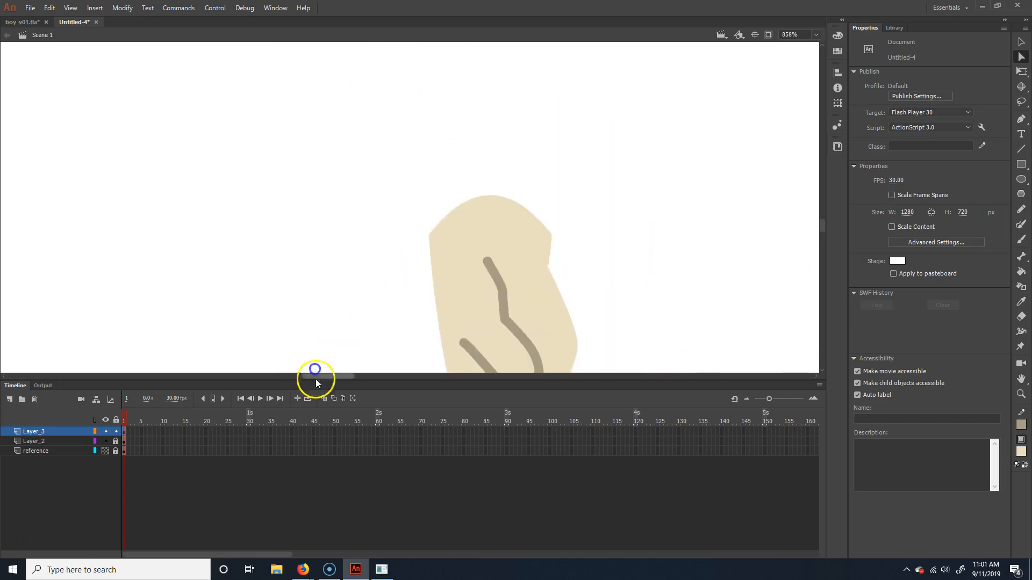
drag(395, 299, 446, 209)
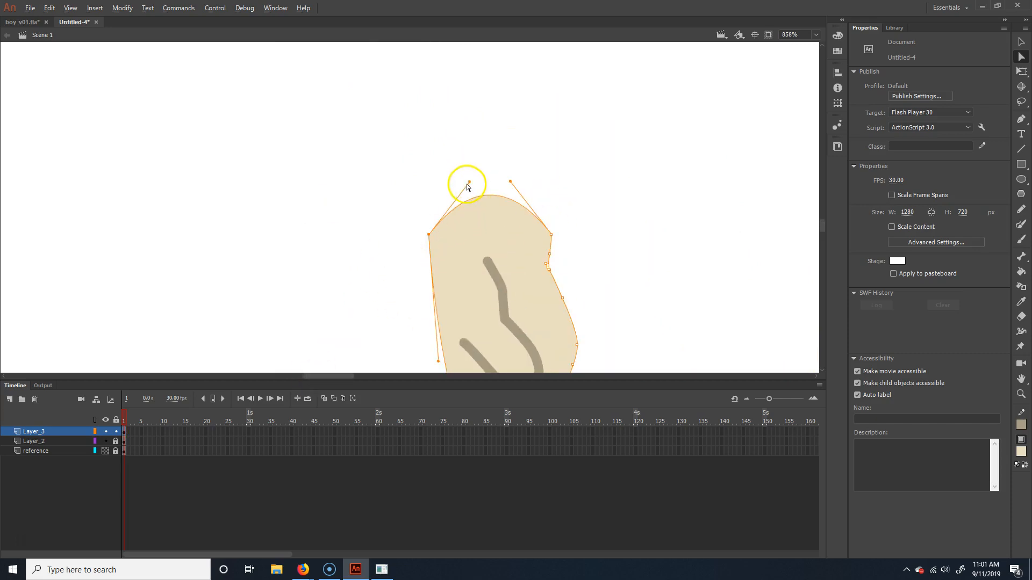
drag(469, 180, 429, 166)
drag(402, 253, 637, 191)
drag(469, 183, 442, 163)
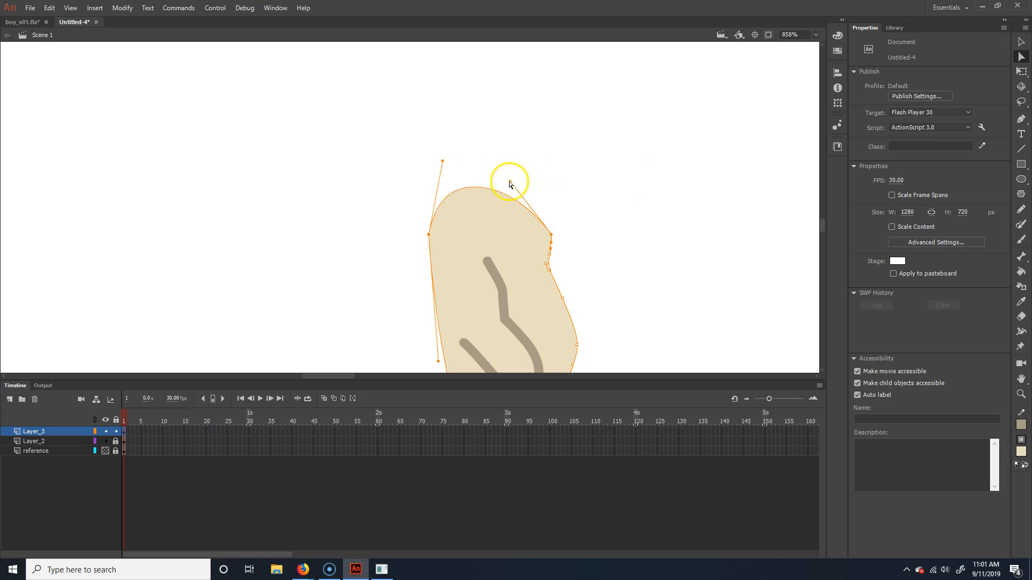
drag(533, 181, 532, 182)
drag(591, 211, 591, 211)
Widen the curve handles at the forearm's wrist end to form a rounder joint
drag(502, 179, 482, 346)
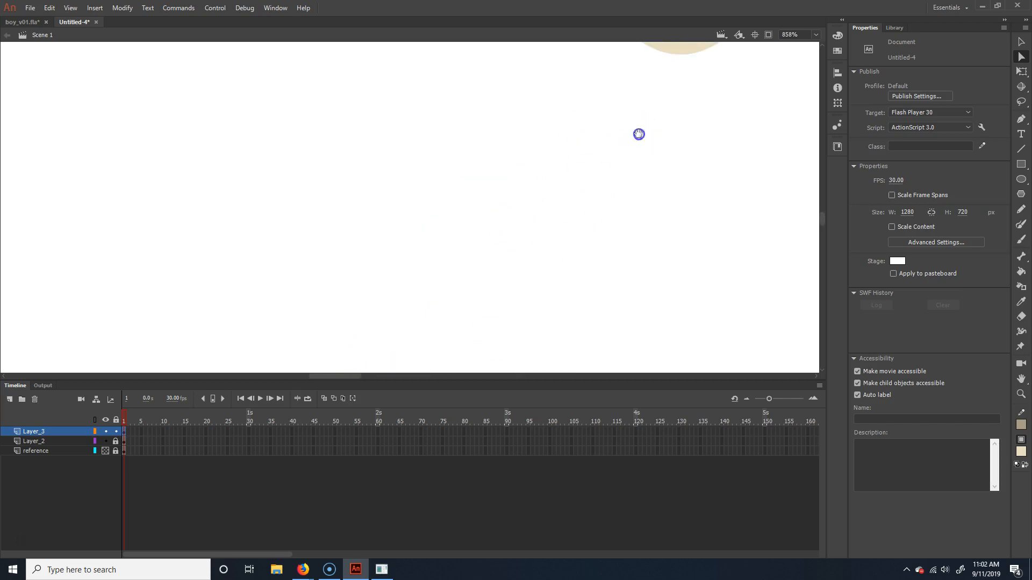
drag(639, 134, 339, 404)
drag(449, 287, 448, 240)
drag(261, 303, 626, 143)
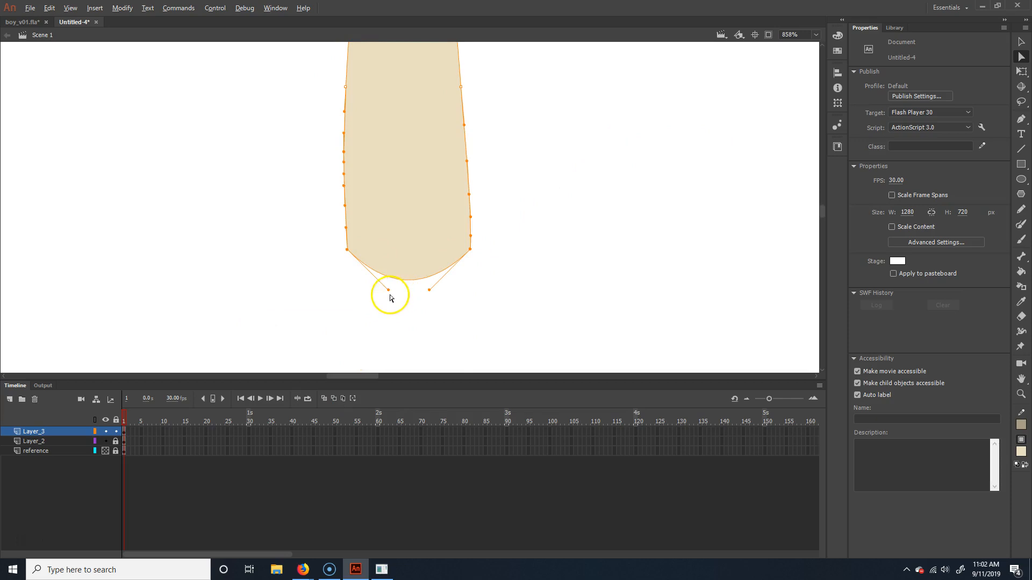
drag(387, 291, 364, 305)
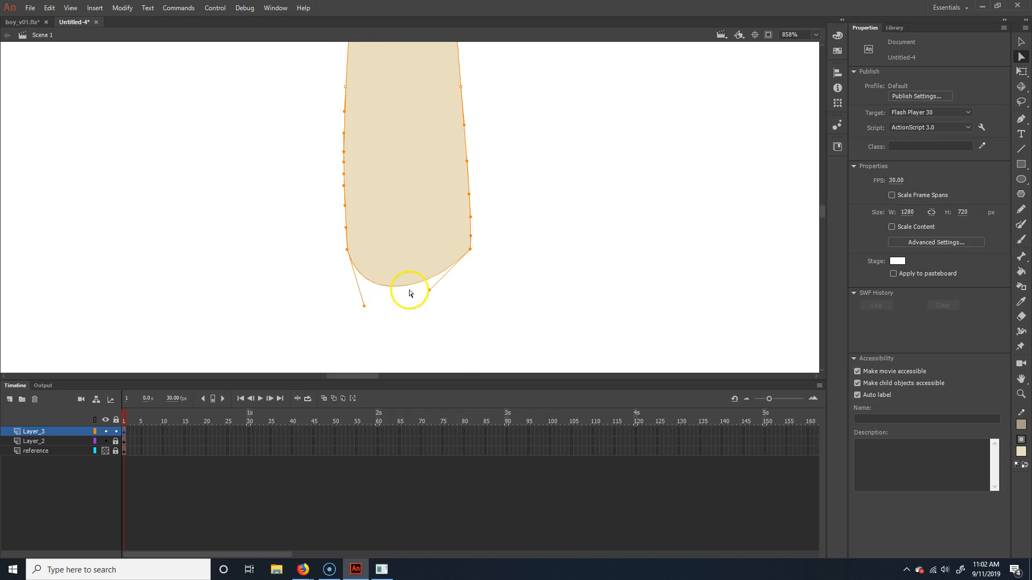
drag(429, 292, 458, 299)
Round out the forearm's elbow end by adjusting its curve handles
drag(501, 113, 531, 321)
drag(363, 261, 516, 200)
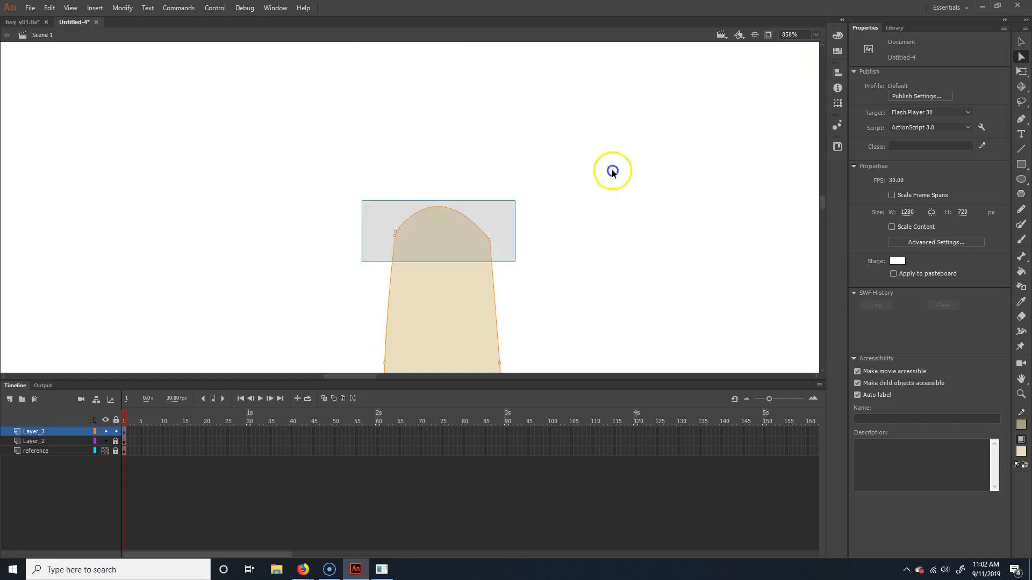
drag(424, 196, 467, 178)
click(543, 216)
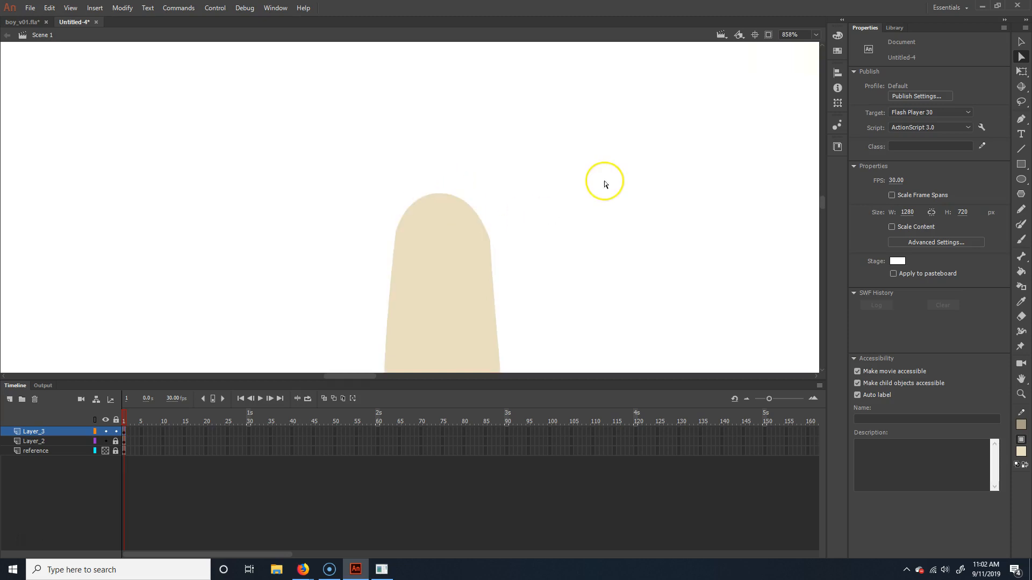
Convert the upper arm with its sleeve to the movie clip boy_lUpperArm_mc and place it over the sketch's arm
key(ctrl+minus)
key(ctrl+minus)
key(ctrl+minus)
drag(491, 252, 462, 191)
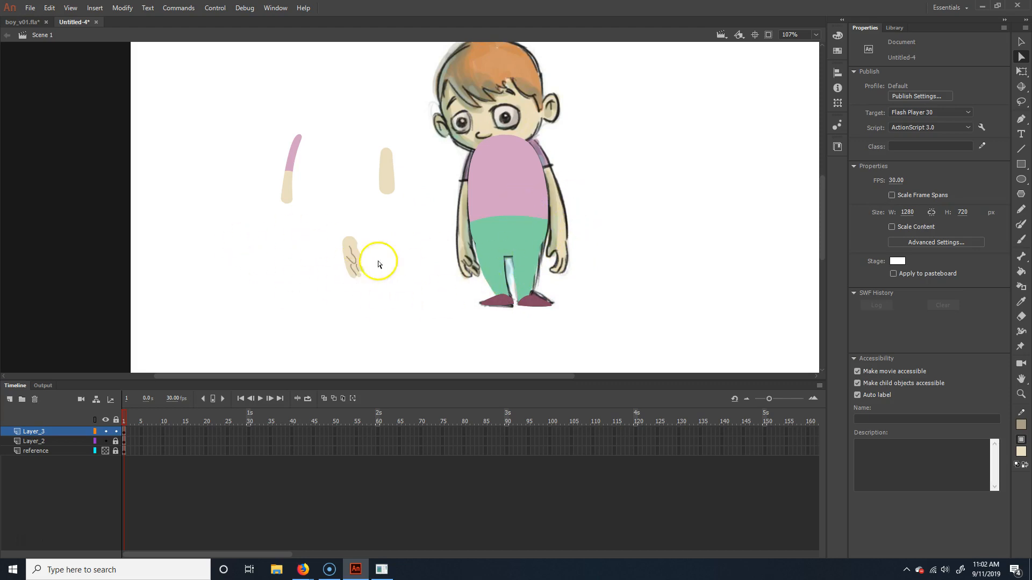
click(1020, 41)
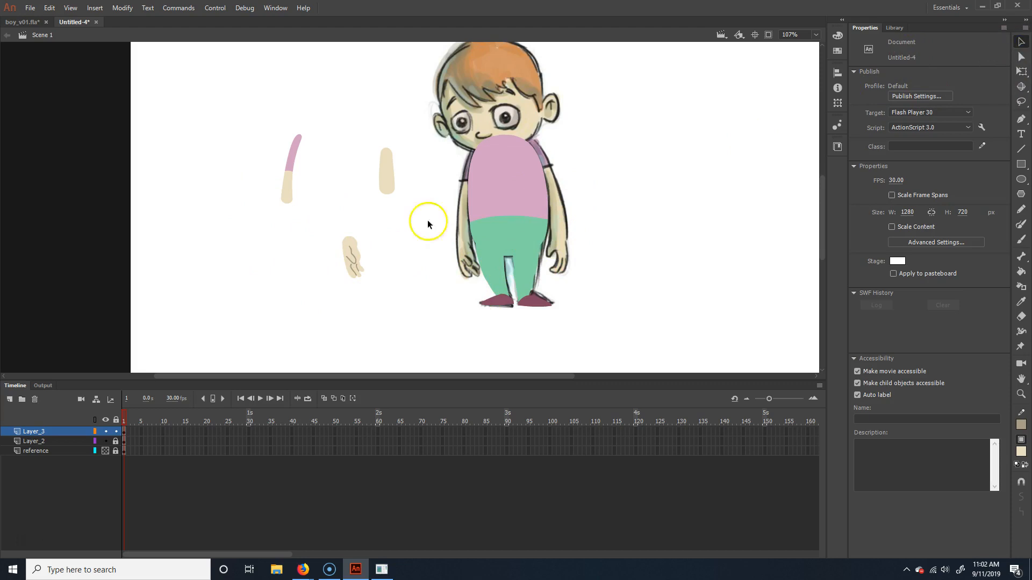
click(285, 194)
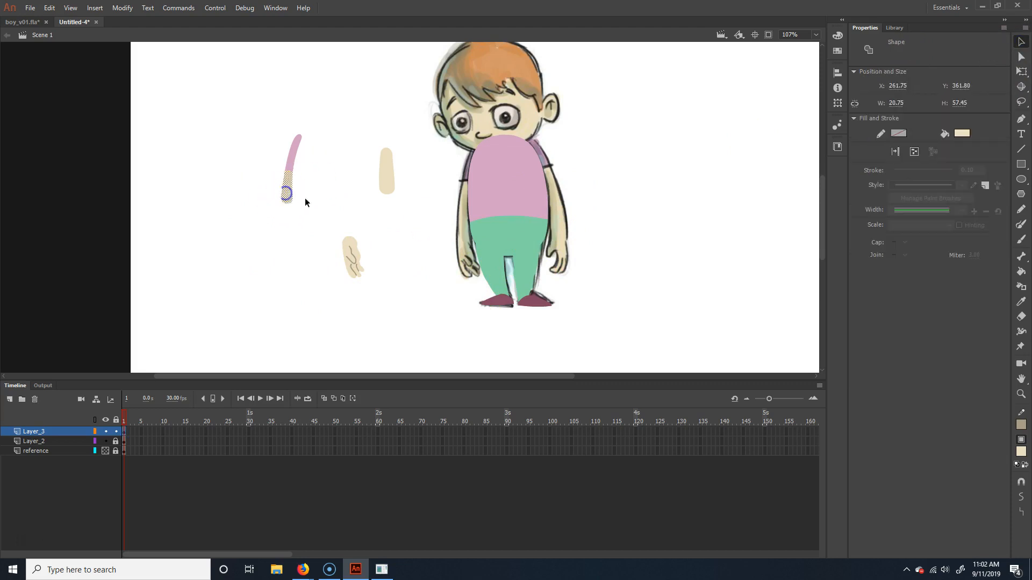
drag(322, 104, 246, 260)
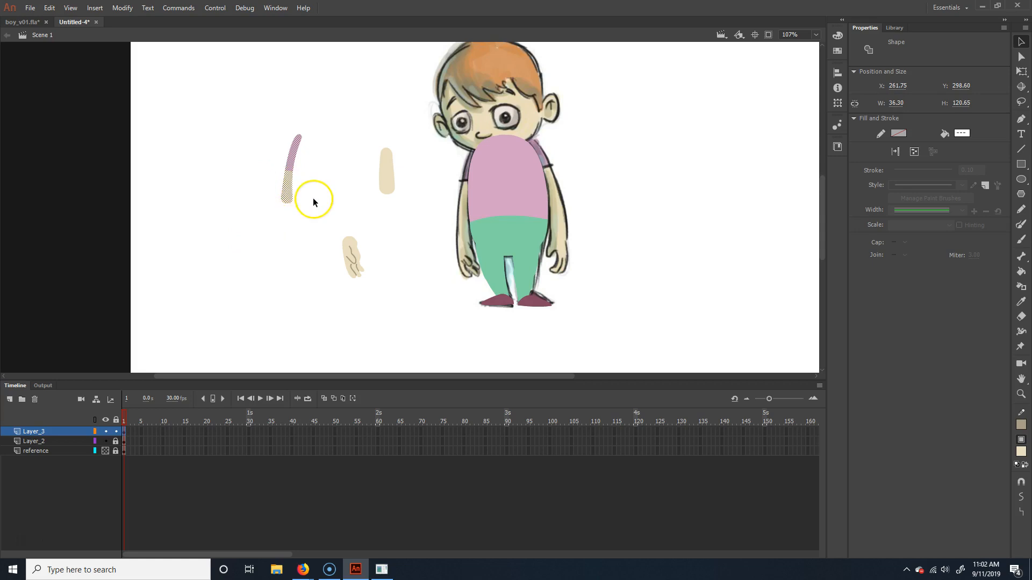
key(F8)
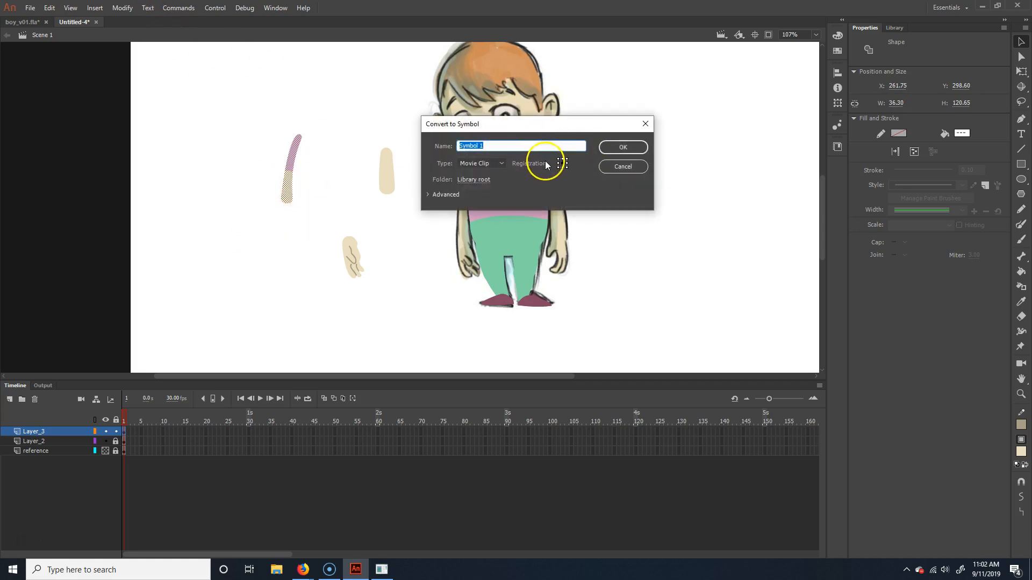
text(boy_)
text(lUpperArm_mc)
key(Return)
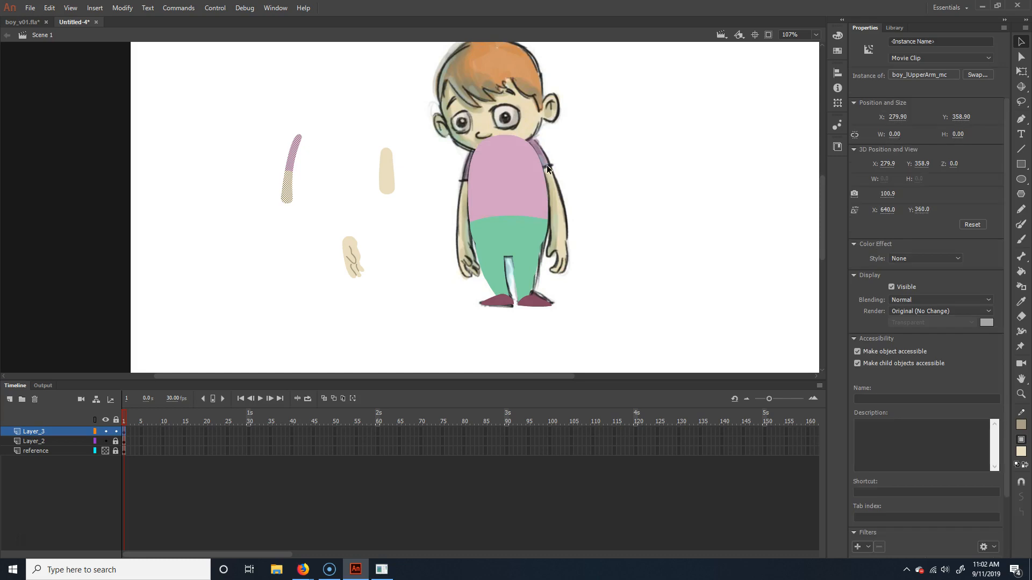
drag(288, 180, 464, 190)
Convert the forearm shape to a movie clip symbol named boy_lLowerArm_mc
click(383, 184)
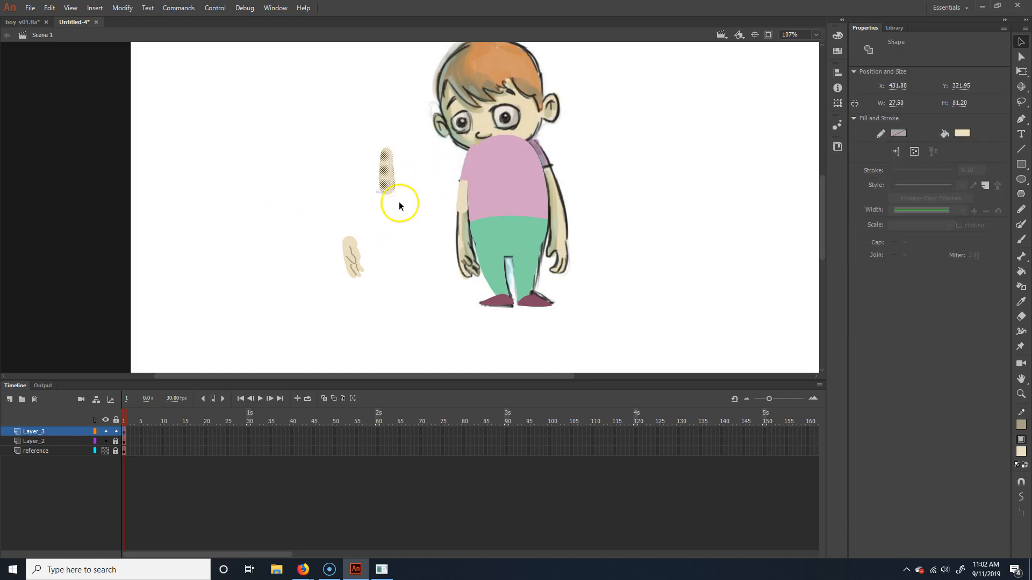
key(F8)
text(boy_lLowerArm_m)
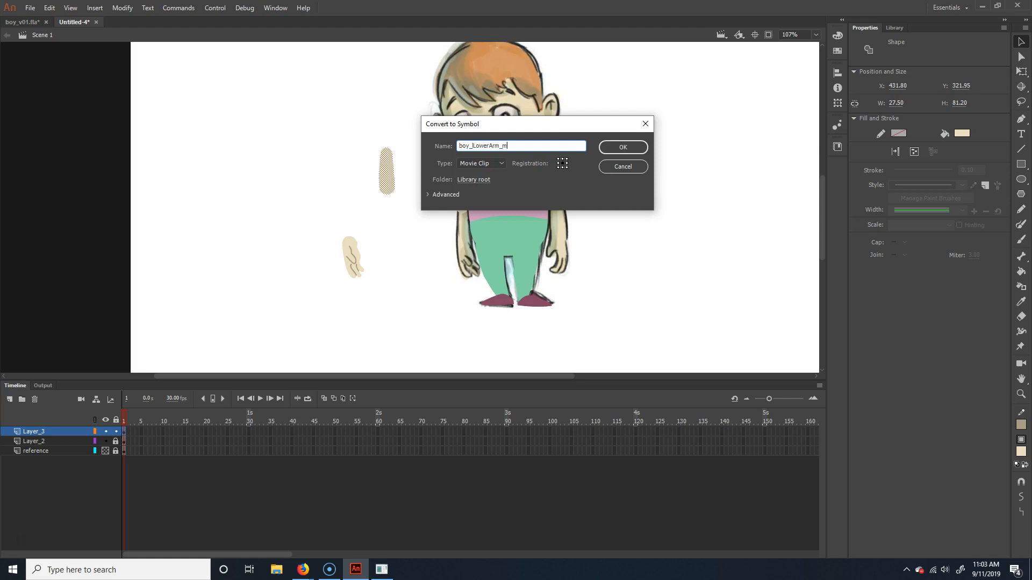
key(Return)
Convert the hand and its finger lines to a movie clip symbol named boy_lHand_mc
drag(302, 310, 392, 229)
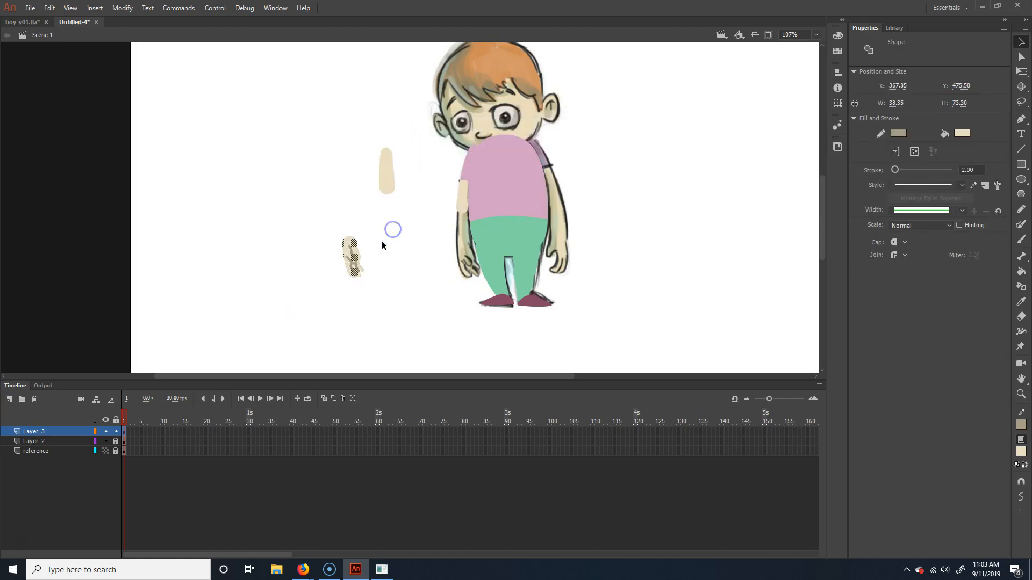
key(F8)
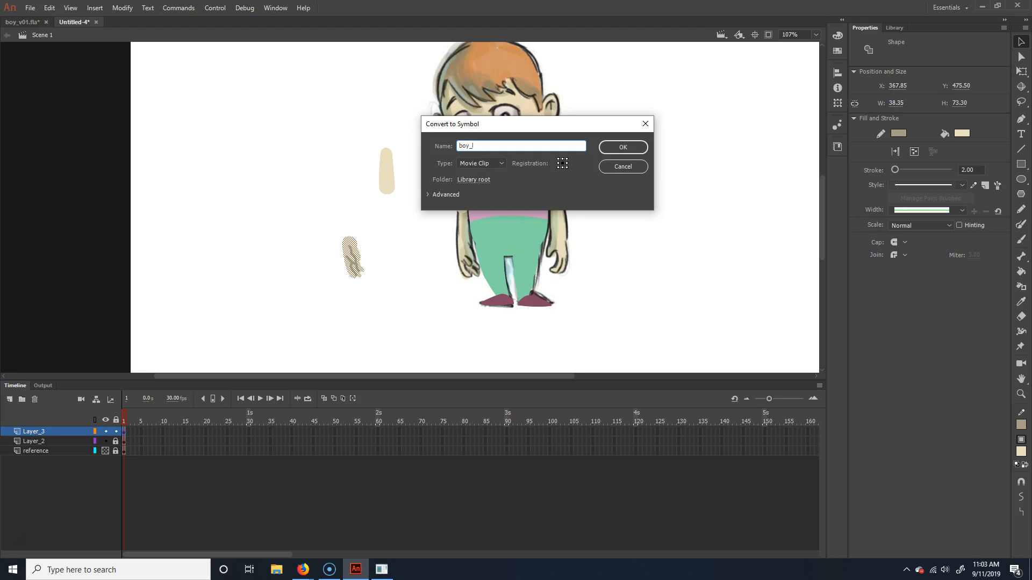
text(boy_lHand_mc)
key(Return)
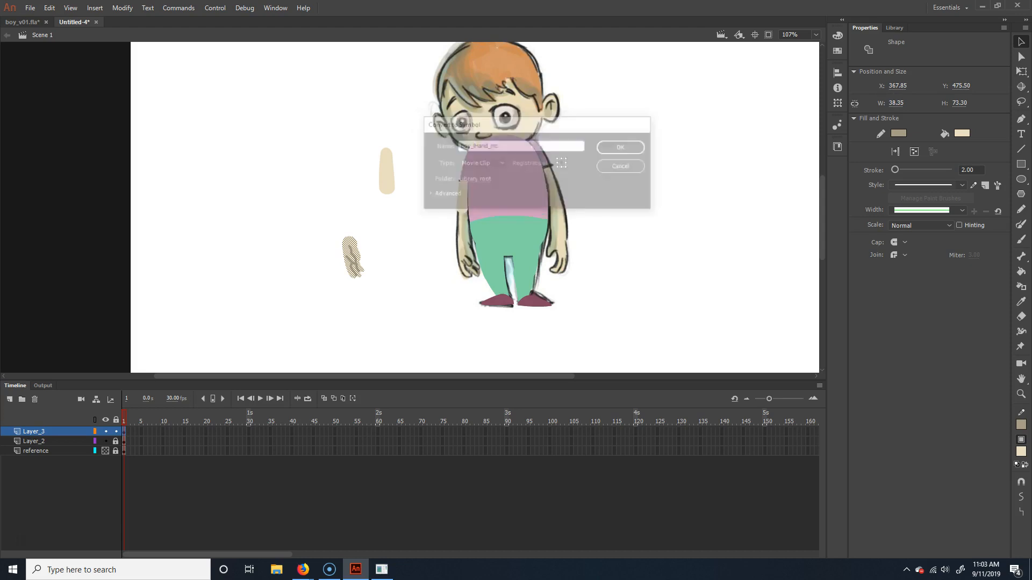
Position the forearm and hand symbols over the sketch's arm, continuing down from the upper arm
drag(385, 171, 459, 230)
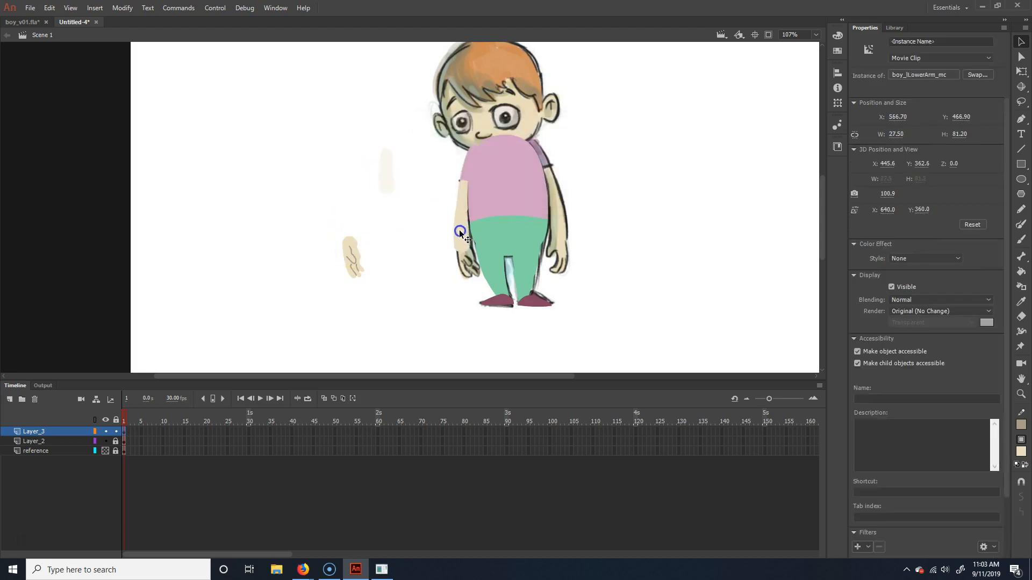
drag(350, 244, 465, 249)
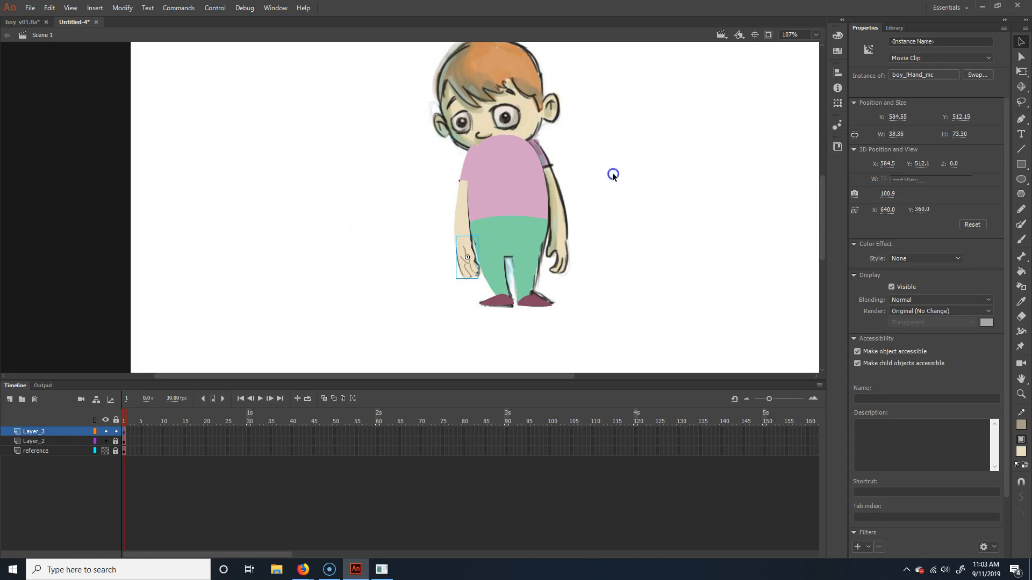
Trace the outer edge of the sketch's other arm from the shoulder down to the fingertips with the Pencil tool
click(558, 186)
key(ctrl+=)
drag(564, 199, 380, 300)
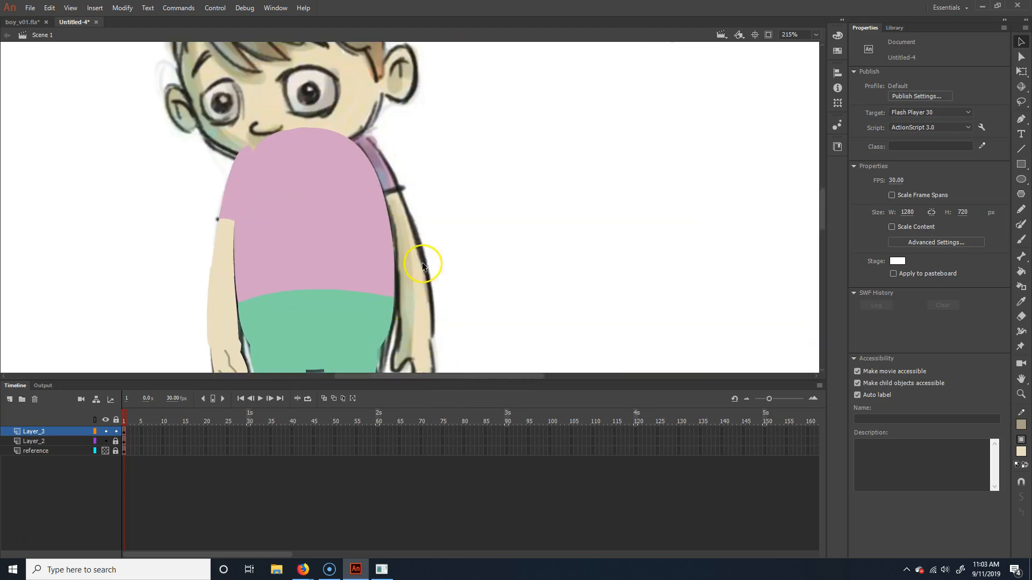
drag(447, 295, 481, 254)
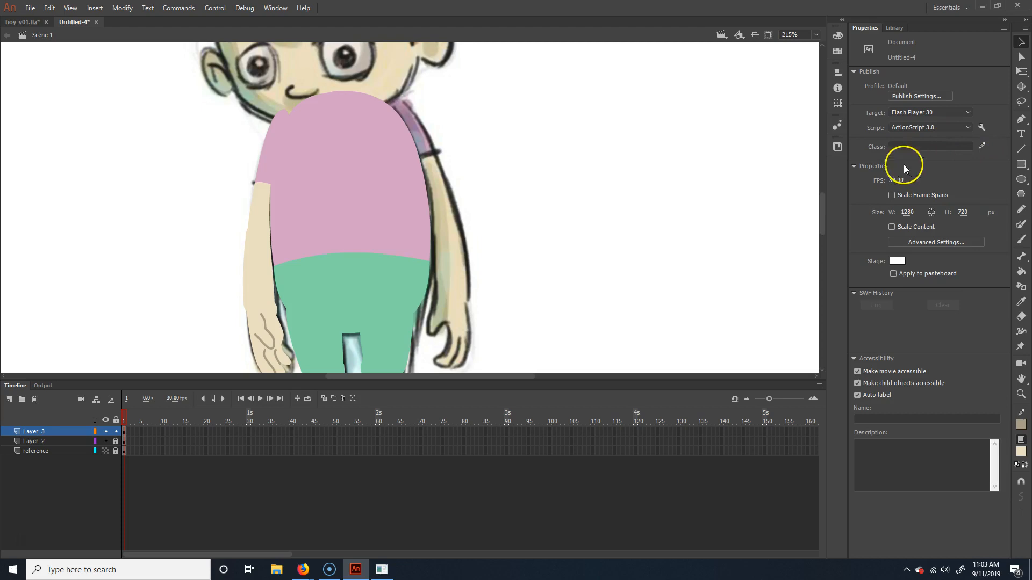
click(1021, 209)
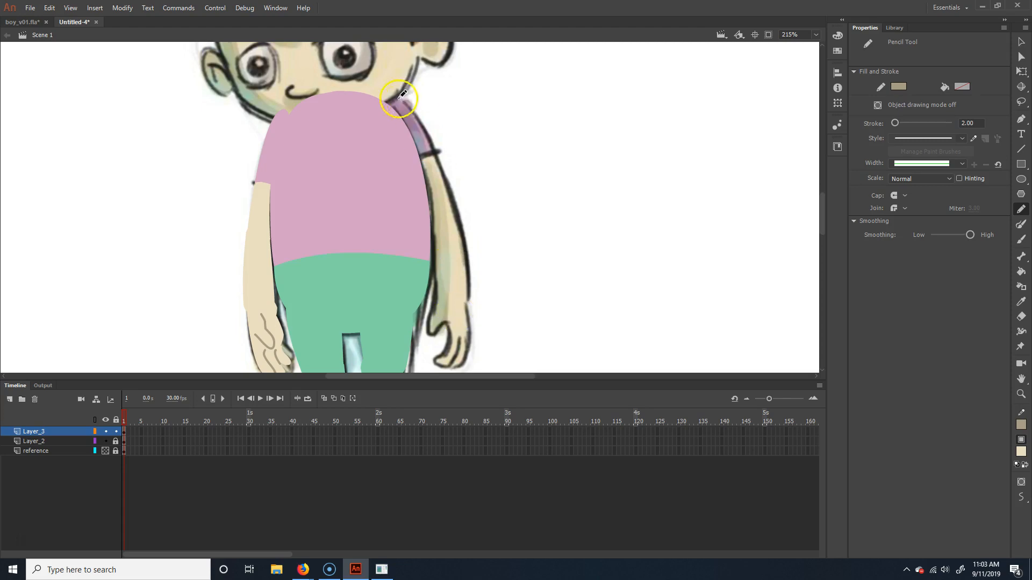
mouse_move(393, 109)
mouse_down()
mouse_move(424, 128)
mouse_move(446, 166)
mouse_move(470, 326)
mouse_up()
drag(461, 368, 461, 370)
scroll(470, 312, down, 2)
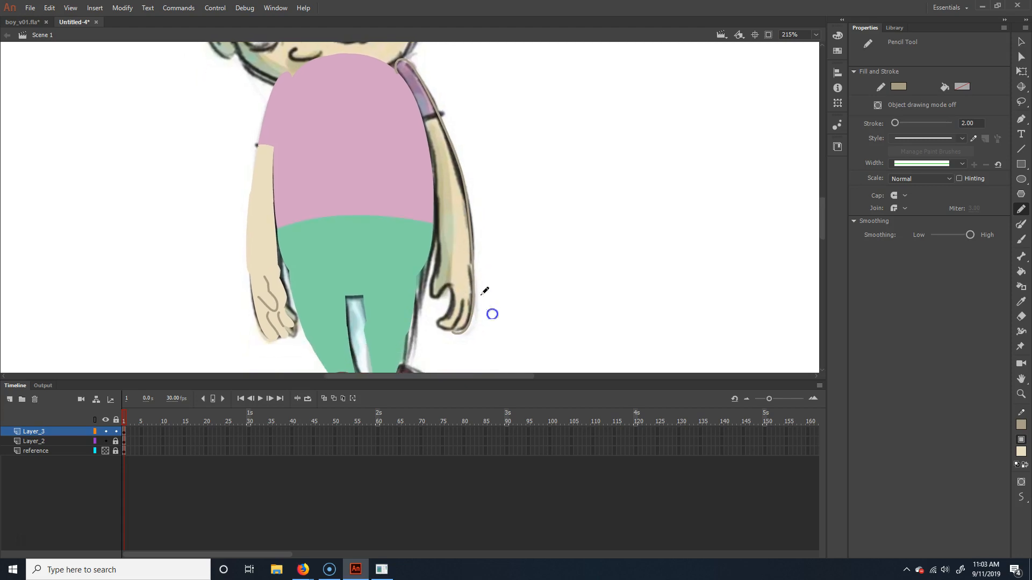
Outline the hand's fingers and trace the arm's inner edge from the shoulder down to the thumb
mouse_move(464, 302)
mouse_down()
mouse_move(453, 330)
mouse_move(440, 333)
mouse_move(450, 289)
mouse_move(478, 275)
mouse_move(449, 287)
mouse_move(450, 330)
mouse_move(459, 322)
mouse_move(445, 291)
mouse_move(429, 303)
mouse_move(440, 269)
mouse_up()
key(ctrl+z)
mouse_move(398, 64)
mouse_down()
mouse_move(435, 181)
mouse_move(438, 276)
mouse_up()
key(ctrl+z)
mouse_move(398, 65)
mouse_down()
mouse_move(418, 113)
mouse_move(443, 269)
mouse_up()
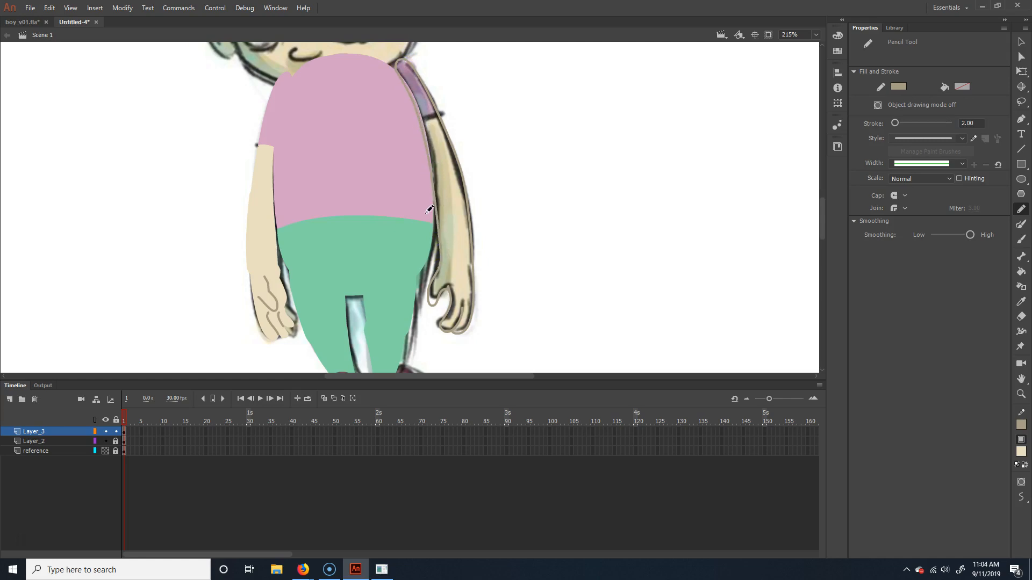
Draw a curved pencil line across the arm at the sleeve's hem
drag(407, 127, 450, 115)
right_click(475, 131)
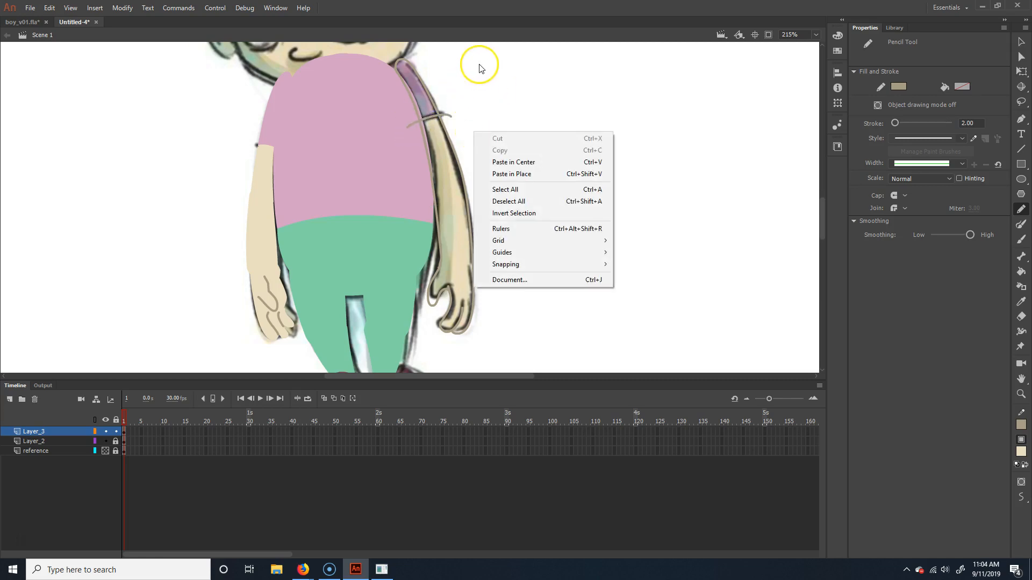
click(691, 105)
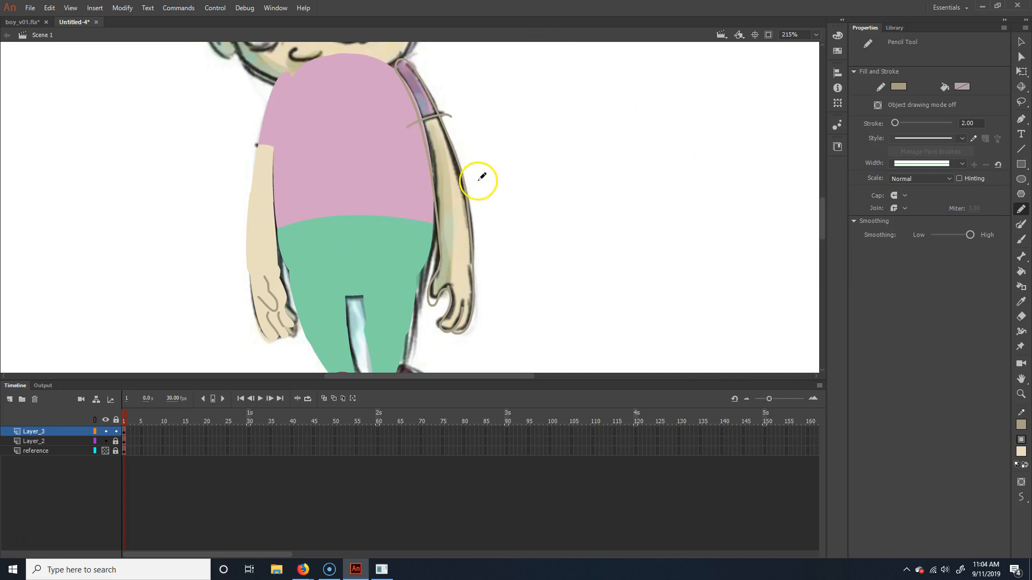
Fill the sleeve with the shirt's pink and the rest of the arm with the other arm's skin colour
click(1021, 271)
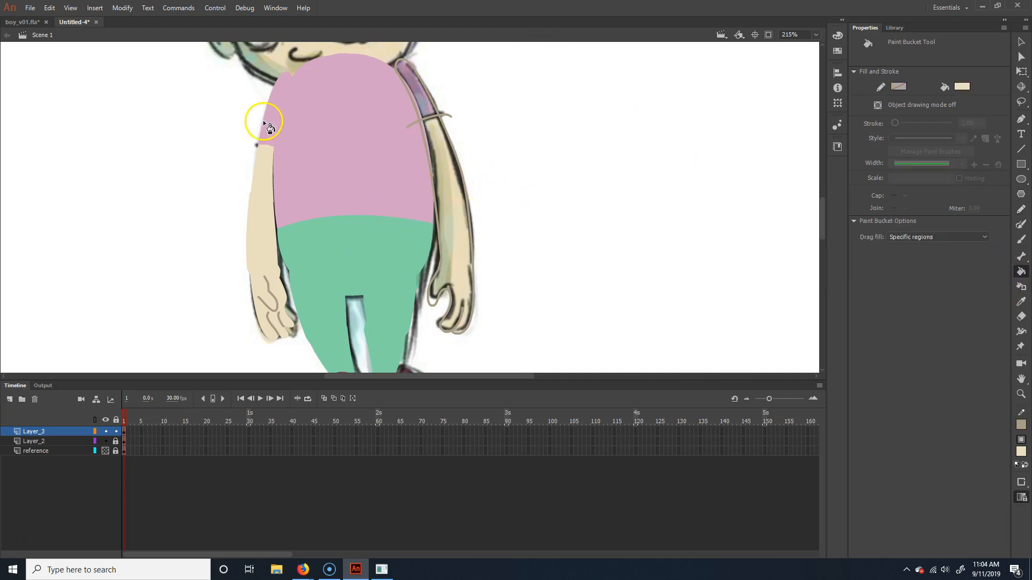
alt+click(409, 184)
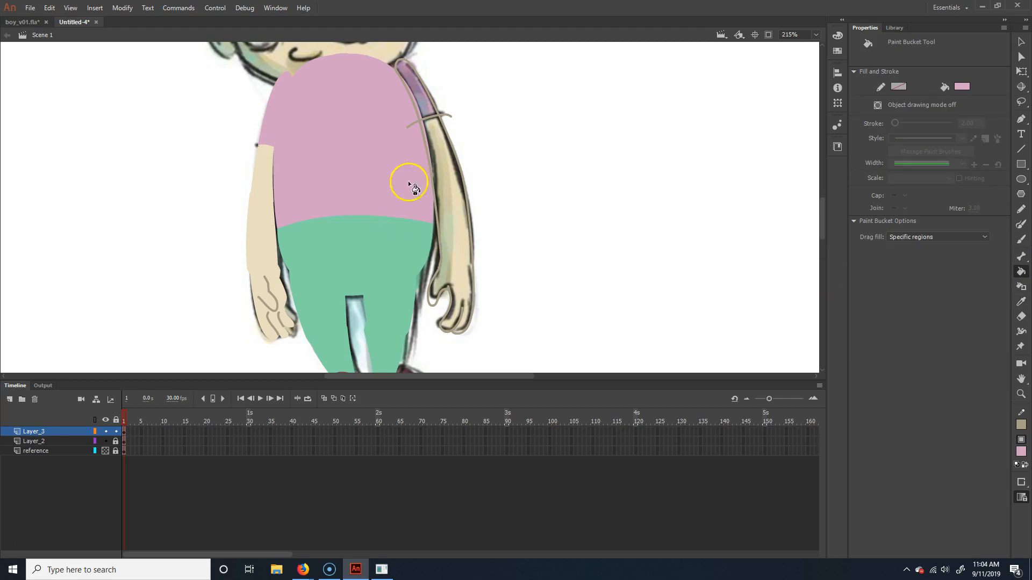
click(411, 91)
alt+click(249, 237)
click(449, 173)
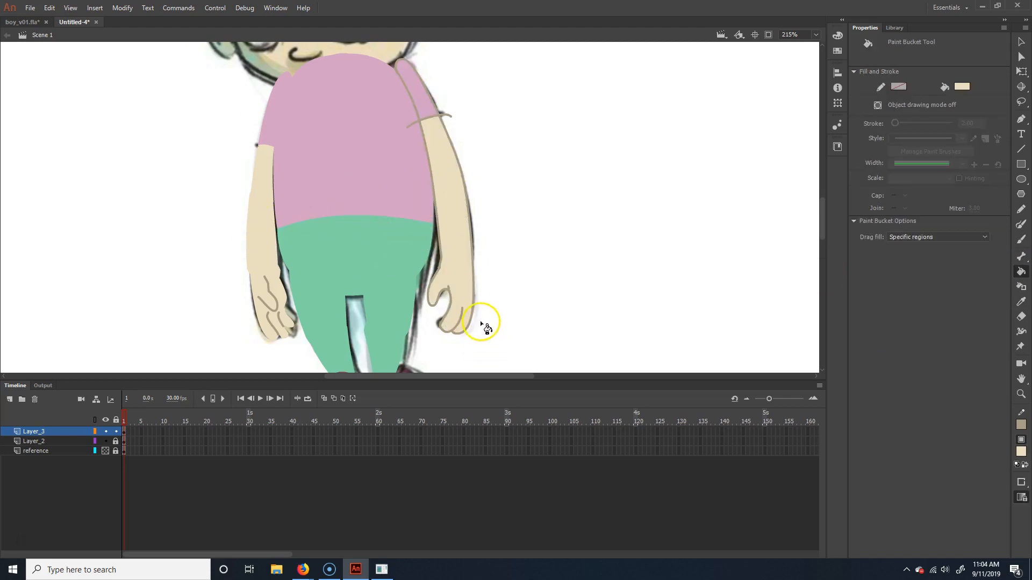
Move the whole filled arm with its outlines off the sketch onto the empty stage beside the character
key(v)
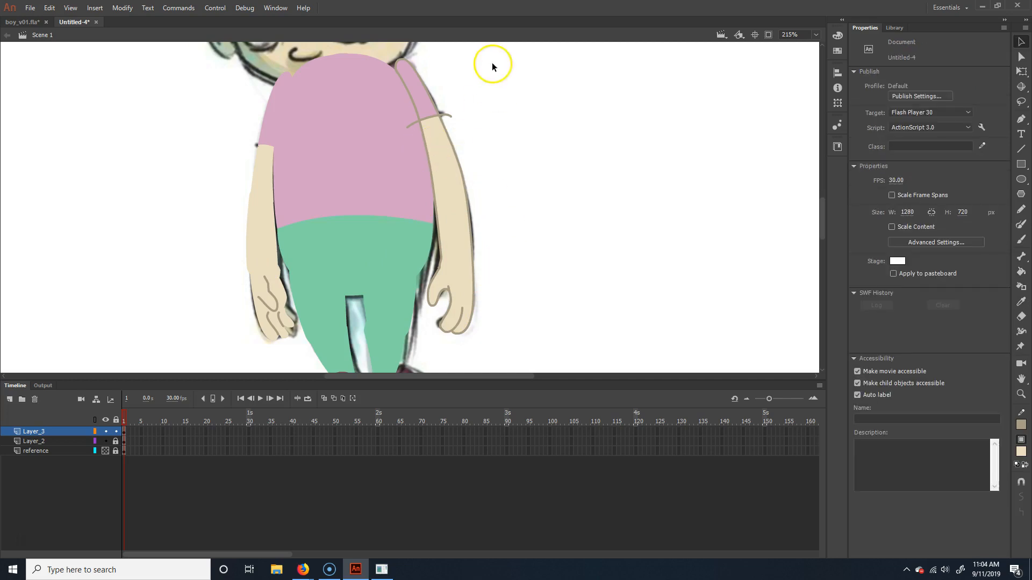
drag(533, 88, 515, 145)
drag(584, 209, 568, 186)
drag(563, 53, 330, 398)
drag(435, 251, 571, 252)
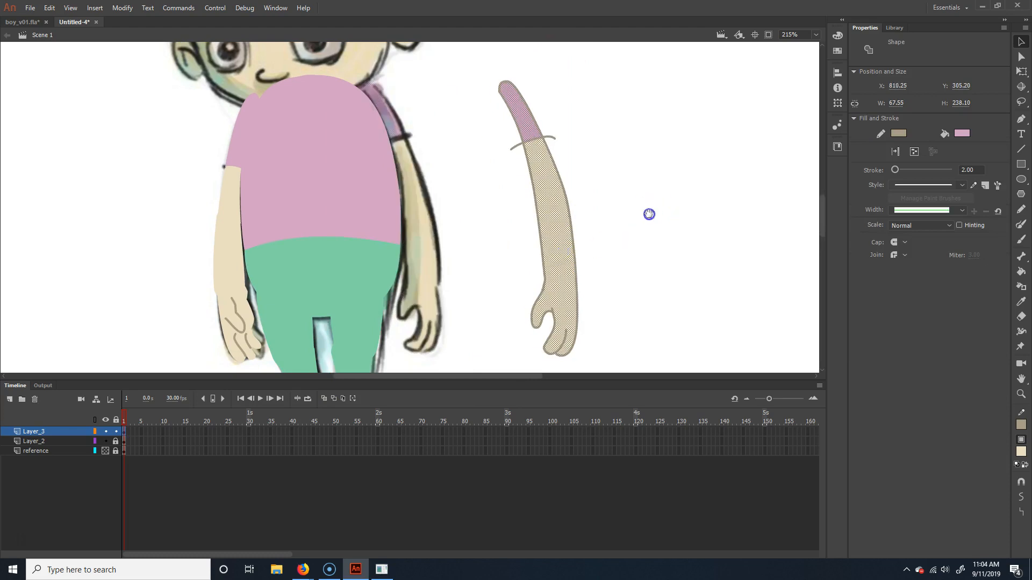
drag(648, 214, 536, 255)
click(550, 178)
scroll(550, 268, down, 3)
scroll(537, 204, up, 3)
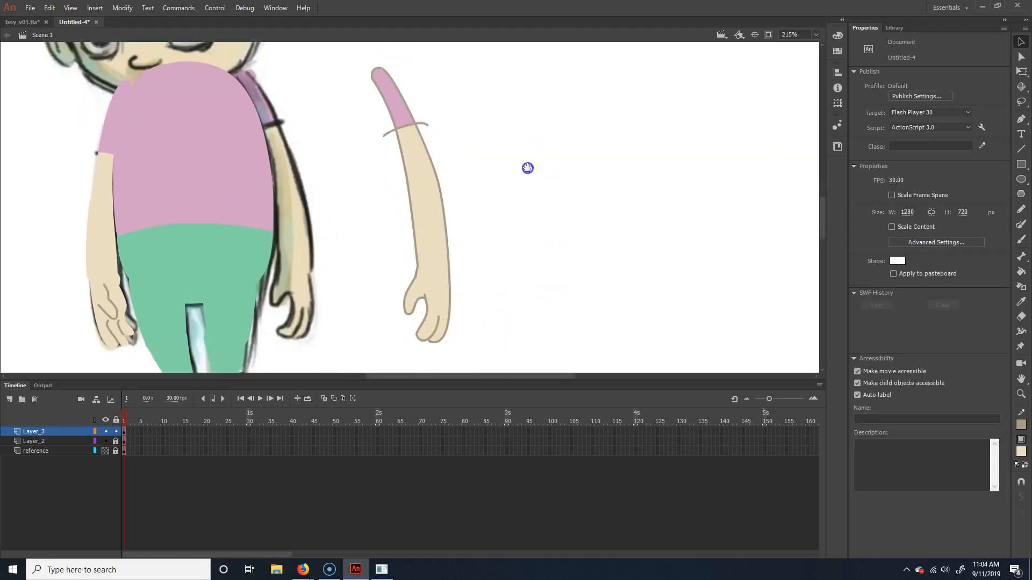
Cut the arm with a straight line across the elbow and move the sleeve and upper arm fills away from the outlines
click(1020, 149)
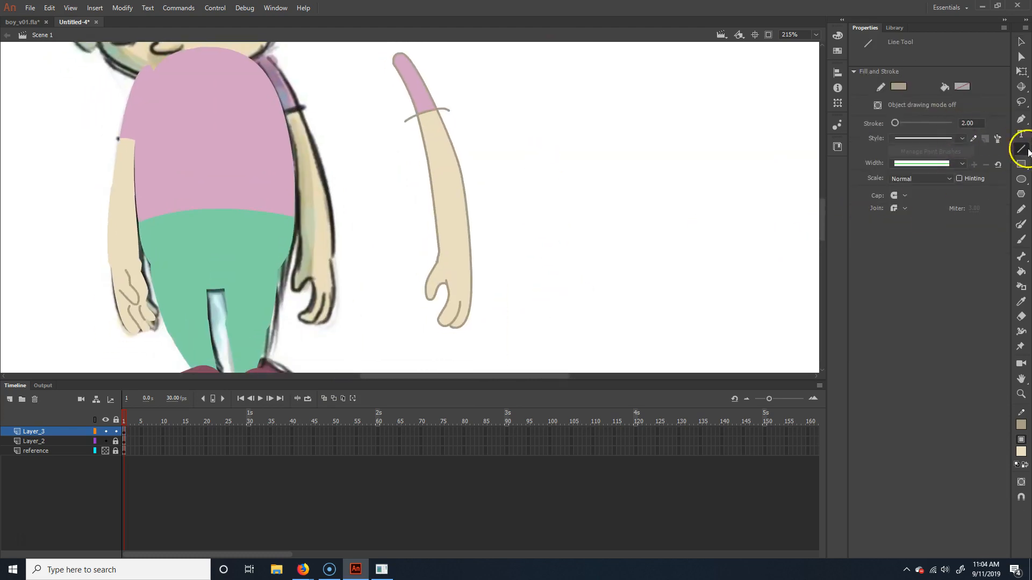
drag(410, 180, 527, 162)
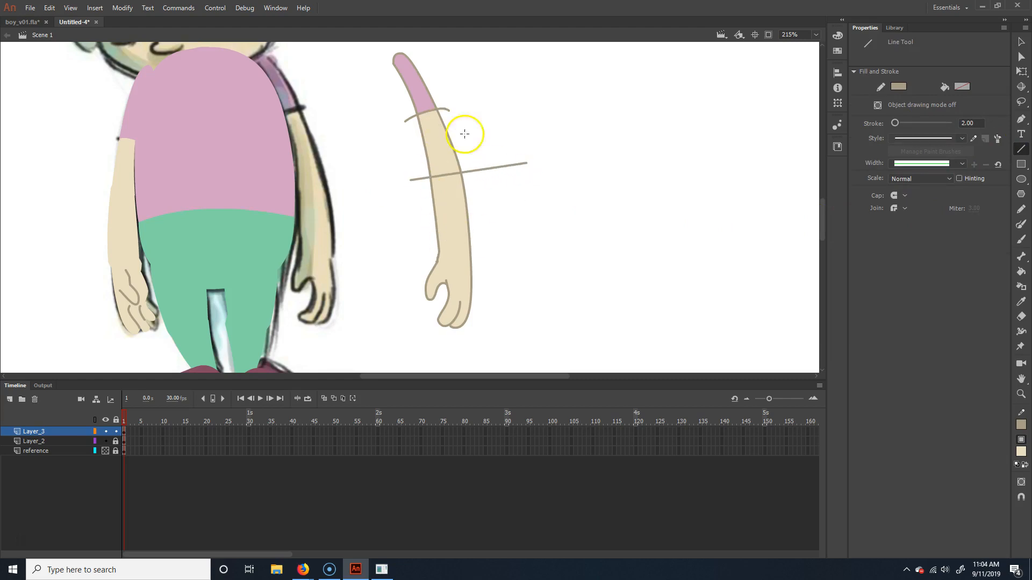
drag(514, 125, 536, 187)
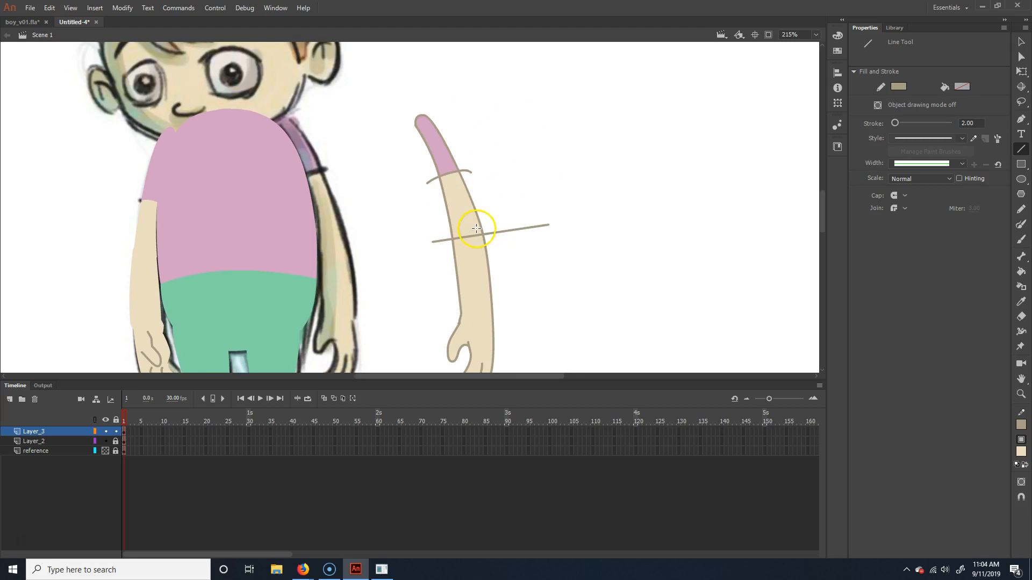
key(v)
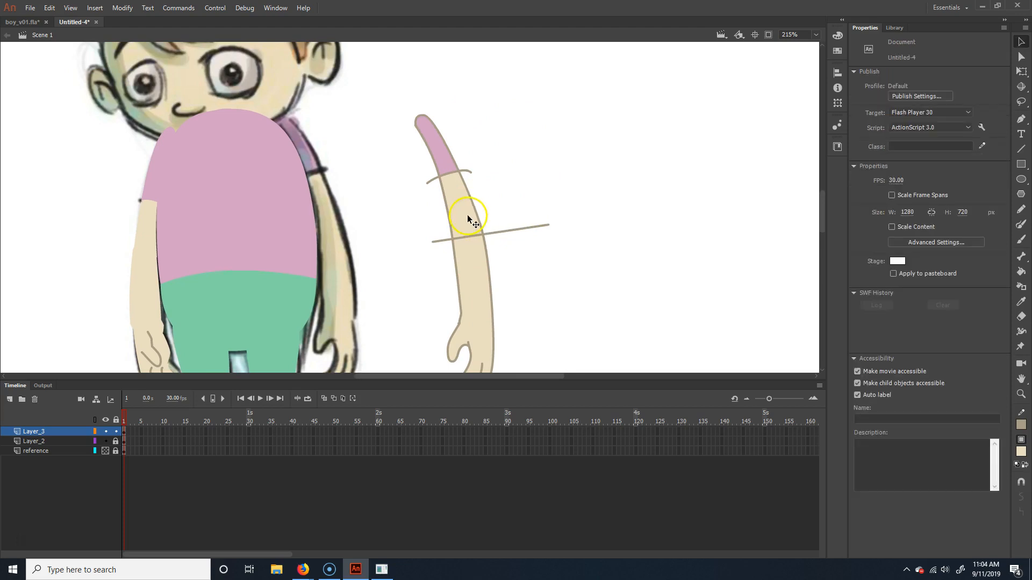
click(465, 214)
shift+click(441, 158)
drag(440, 156, 538, 115)
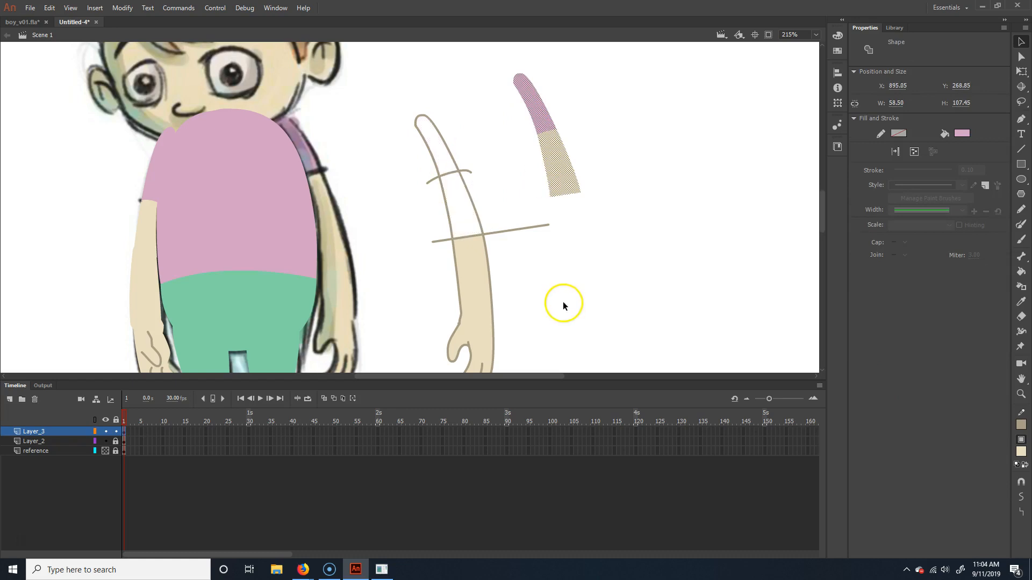
Draw a straight cut line across the wrist and move the forearm fill away from the outlines
drag(557, 306, 549, 238)
key(n)
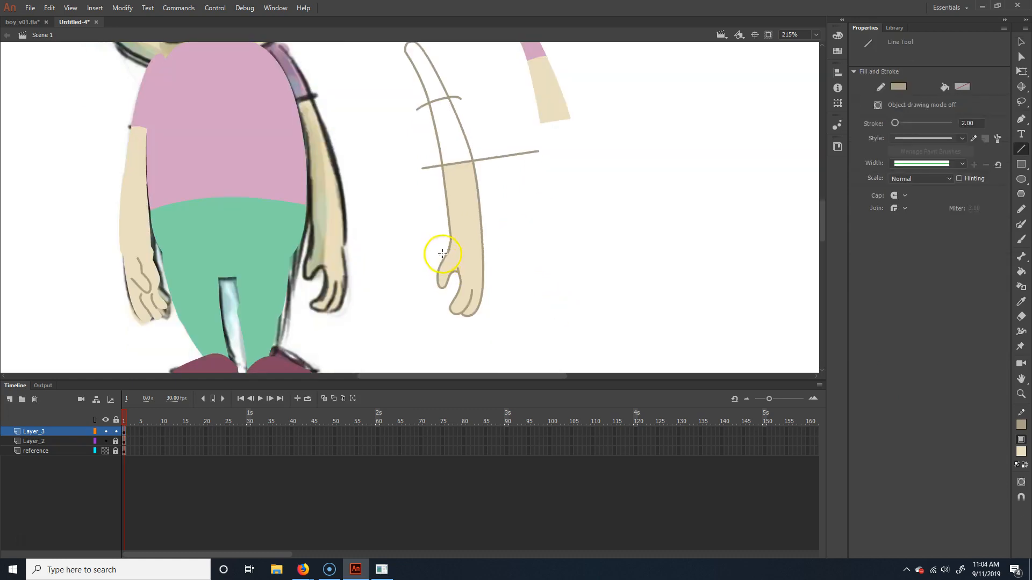
drag(434, 237, 541, 249)
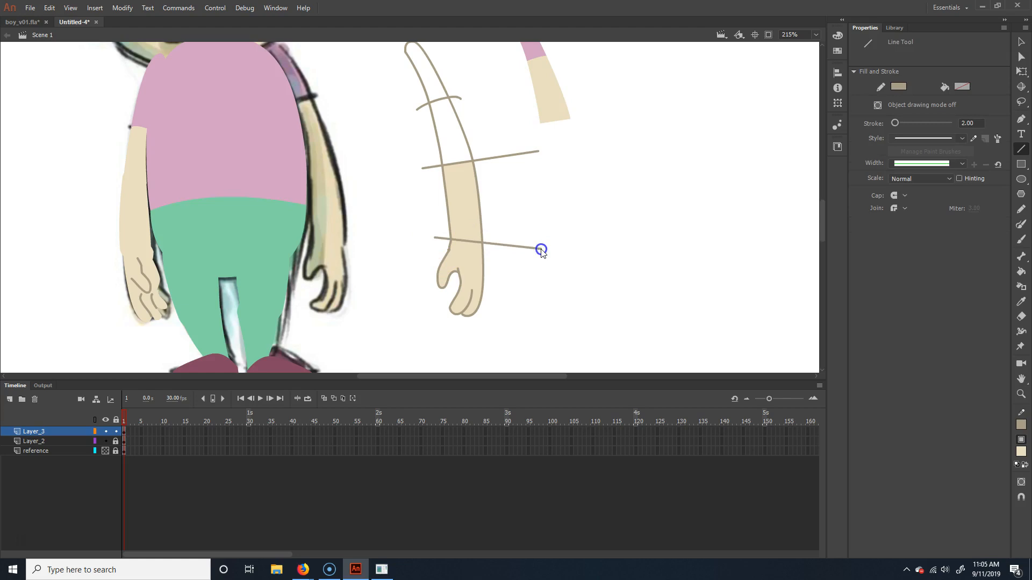
key(v)
click(463, 201)
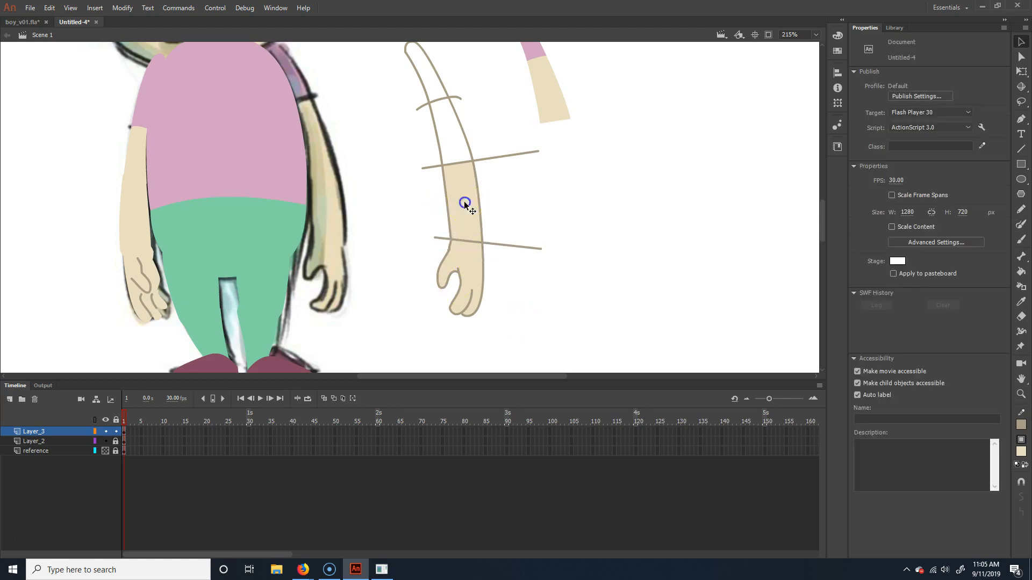
drag(463, 201, 605, 185)
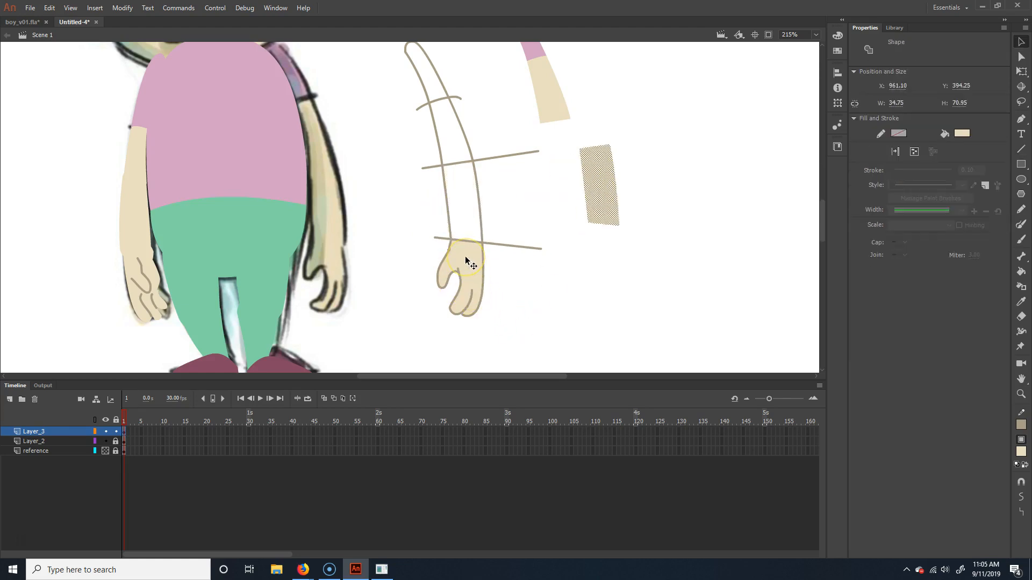
Delete the leftover outlines along both sides of the empty forearm area
click(523, 248)
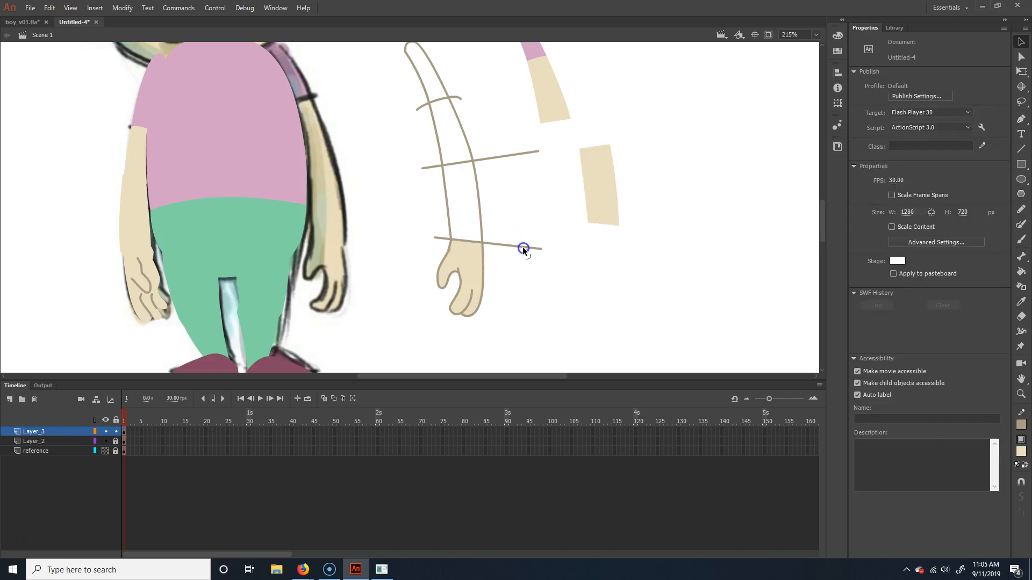
key(Delete)
click(448, 209)
key(Delete)
click(480, 208)
key(Delete)
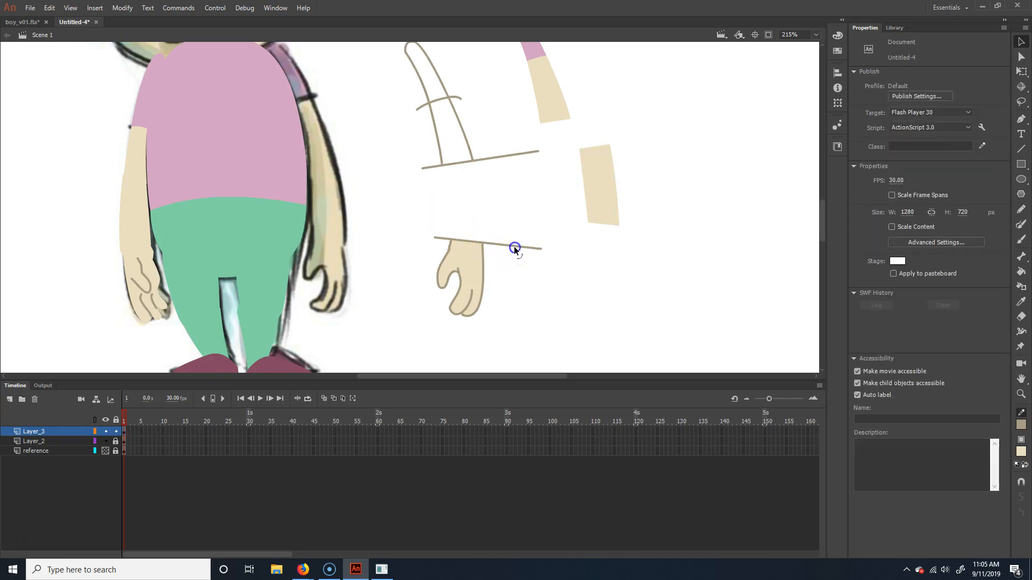
Delete the wrist cut line and the remaining upper arm outlines with the elbow and sleeve lines
click(514, 248)
key(Delete)
click(474, 239)
key(Delete)
click(440, 238)
key(Delete)
double_click(457, 163)
key(Delete)
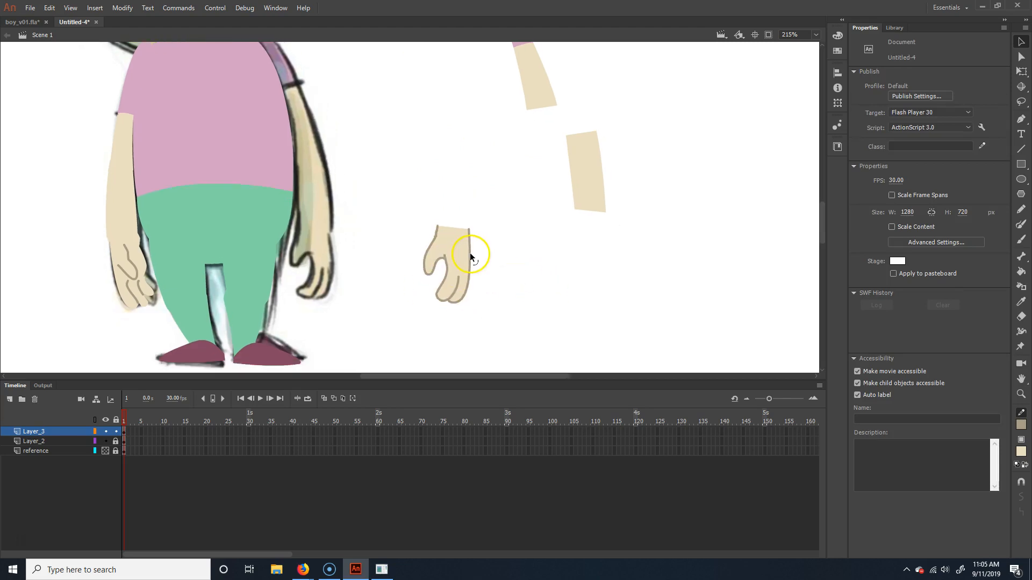
Delete the outline strokes around the hand and thumb, keeping only the inner finger line
click(470, 257)
key(Delete)
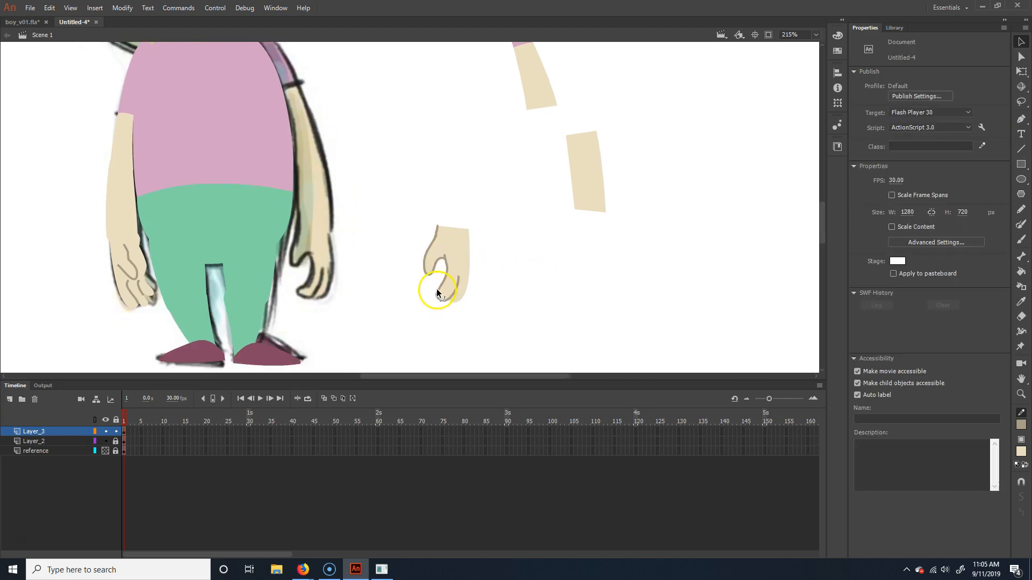
click(437, 291)
key(Delete)
click(436, 307)
key(ctrl+z)
click(438, 309)
click(440, 302)
key(Delete)
click(444, 258)
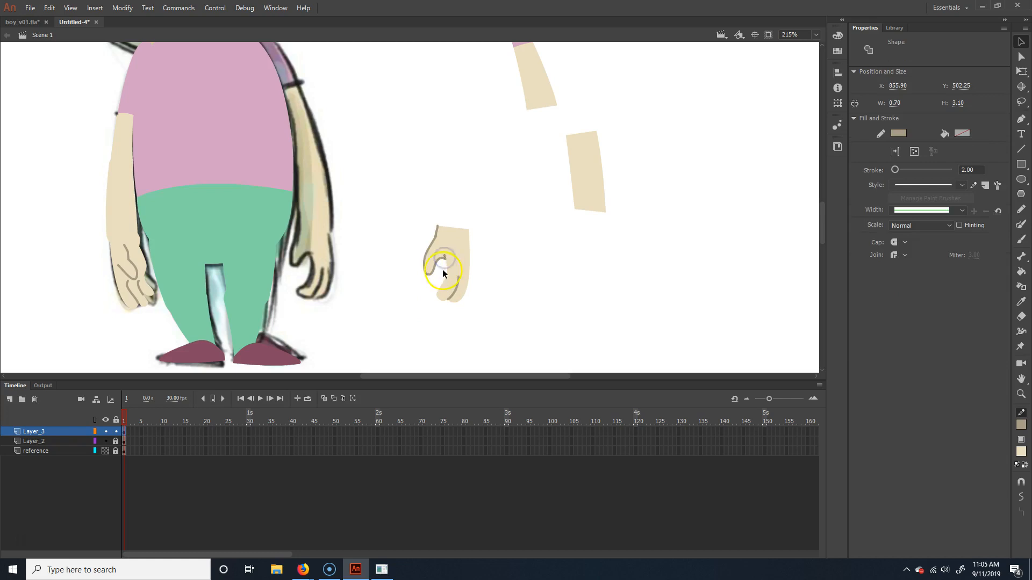
key(Delete)
click(437, 260)
key(Delete)
click(435, 231)
key(Delete)
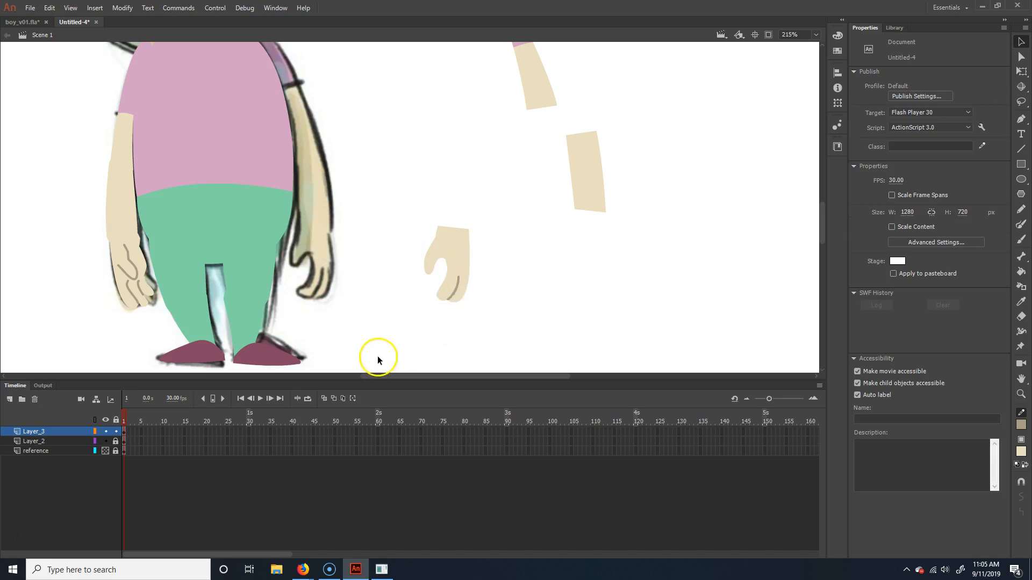
Bend the straight cut edges of the upper arm, forearm and hand outward into rounded joint ends
drag(516, 214, 457, 248)
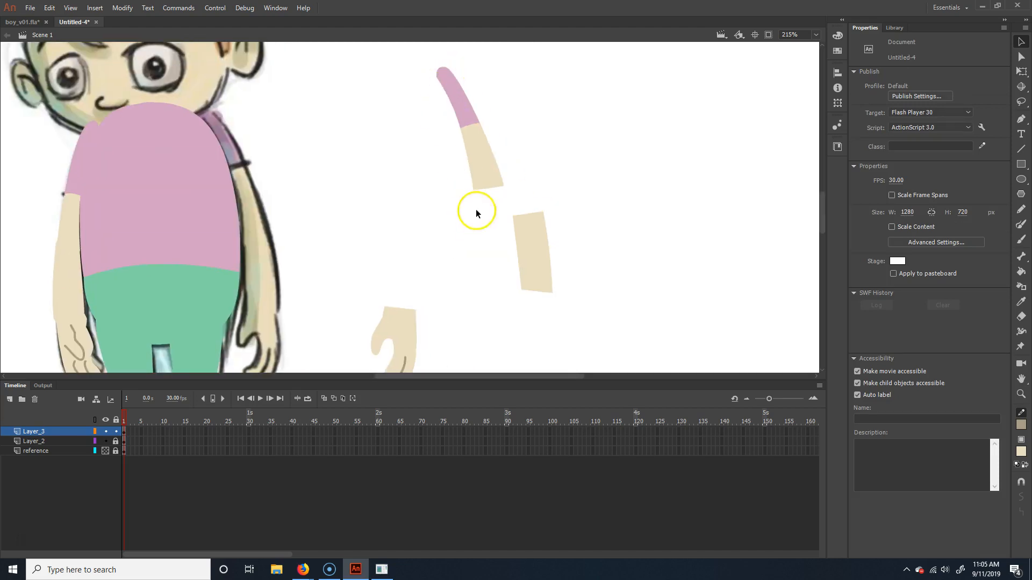
drag(491, 191, 525, 250)
scroll(537, 220, down, 2)
click(397, 261)
drag(429, 265, 429, 229)
Refine the upper arm's rounded elbow end by adjusting its curve handles with the Subselection tool
key(a)
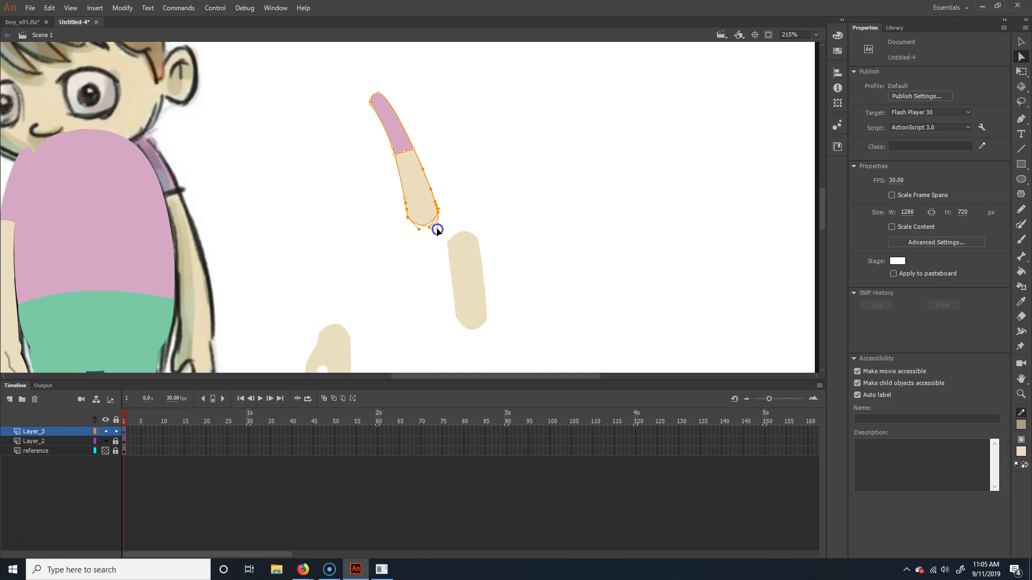
drag(424, 237, 480, 230)
click(422, 242)
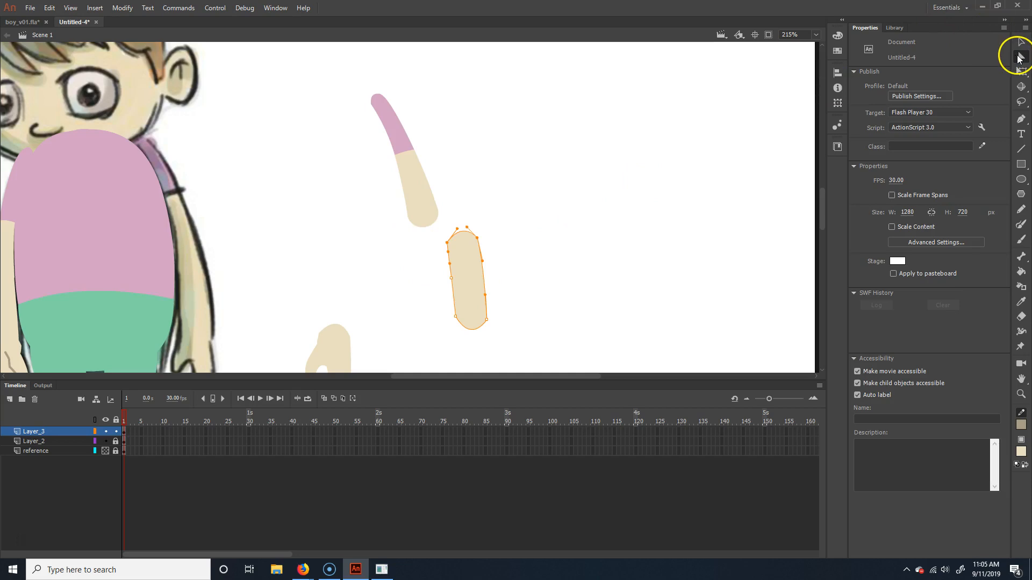
Adjust the curve handles at the forearm's elbow and wrist ends to make both ends fuller and rounder
drag(467, 226, 471, 222)
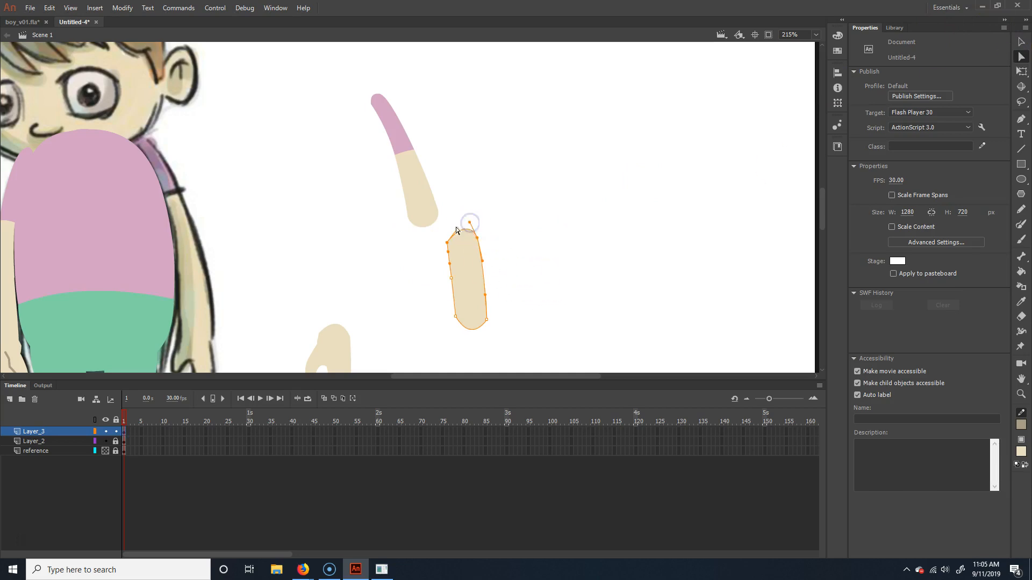
drag(446, 229, 447, 229)
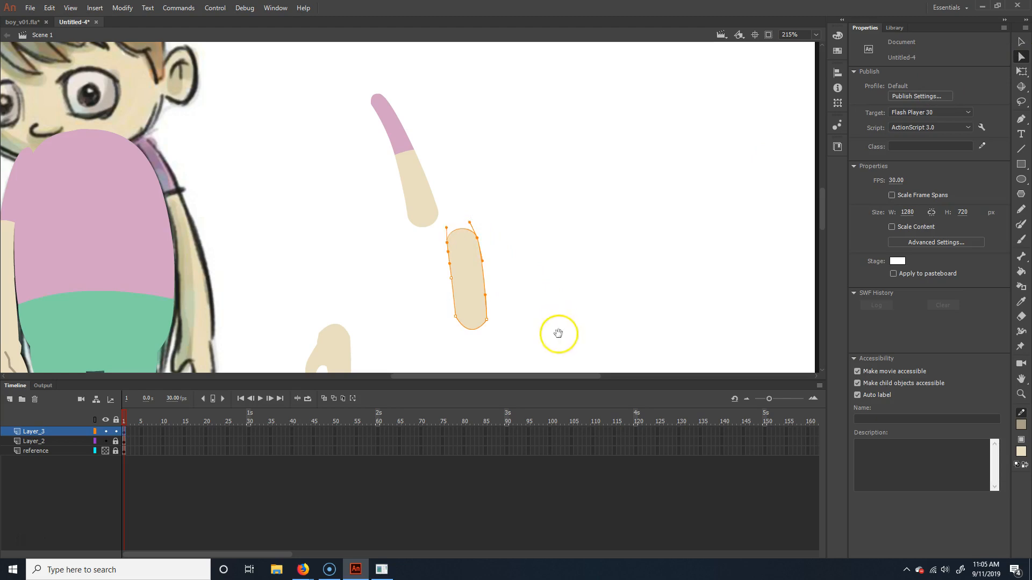
drag(558, 334, 539, 241)
drag(431, 262, 509, 221)
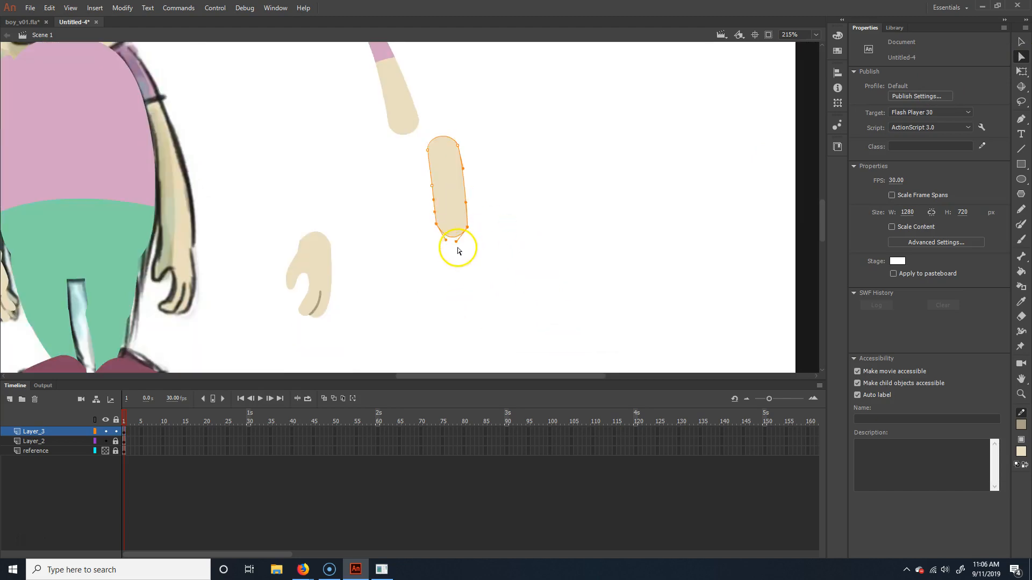
click(465, 244)
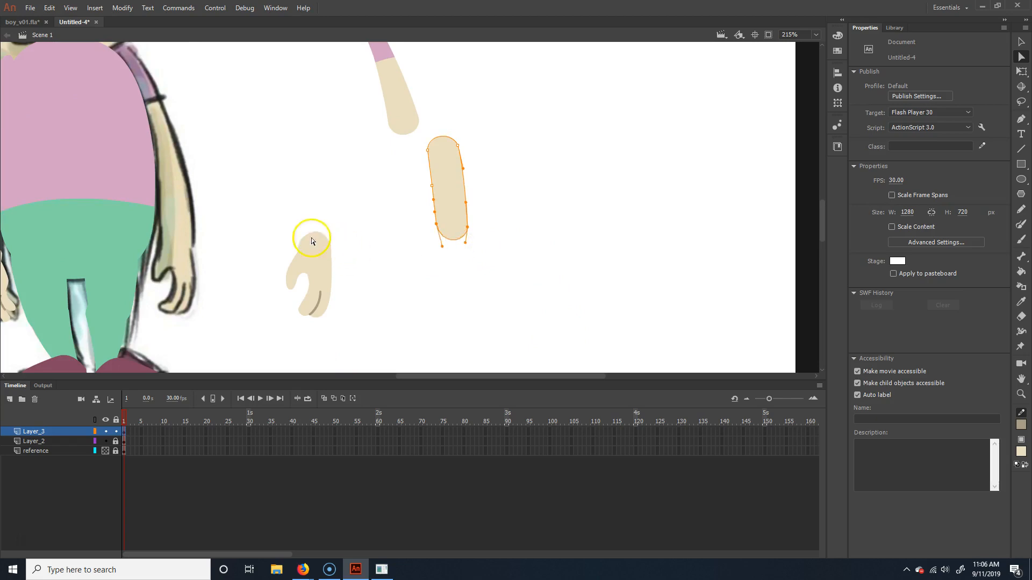
Move the hand closer to the forearm and adjust the curve handles at its wrist end to make it rounder
drag(300, 252, 357, 224)
click(375, 201)
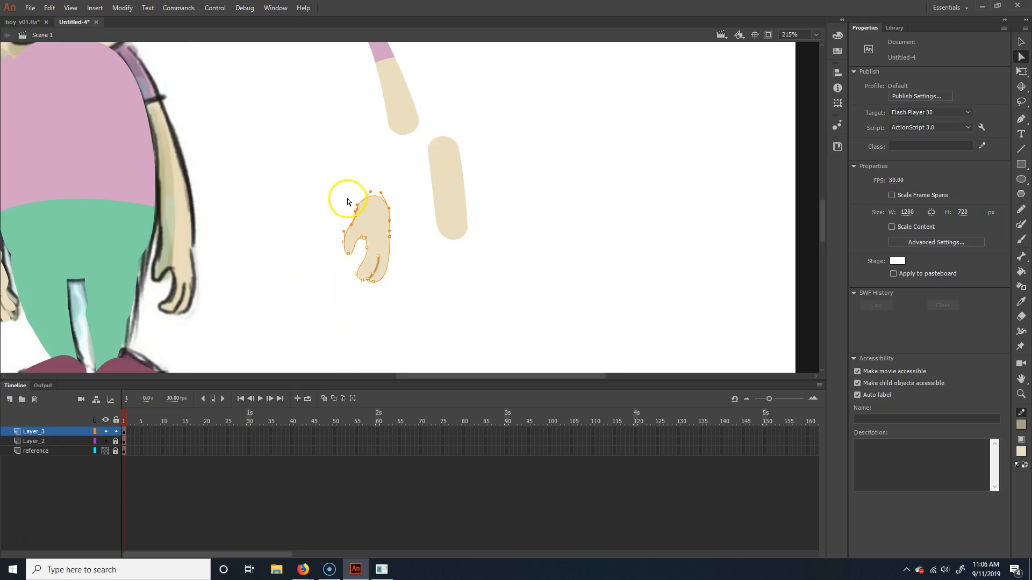
click(369, 191)
drag(362, 187, 382, 192)
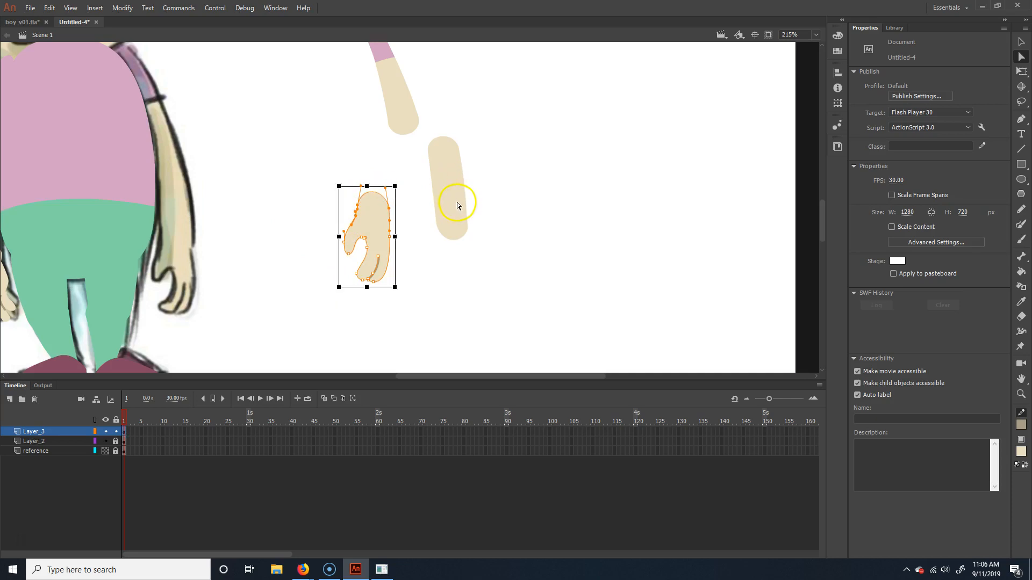
Convert the upper arm, including its pink sleeve, into a movie clip symbol named boy_rUpperArm_m
key(ctrl+minus)
key(q)
click(467, 191)
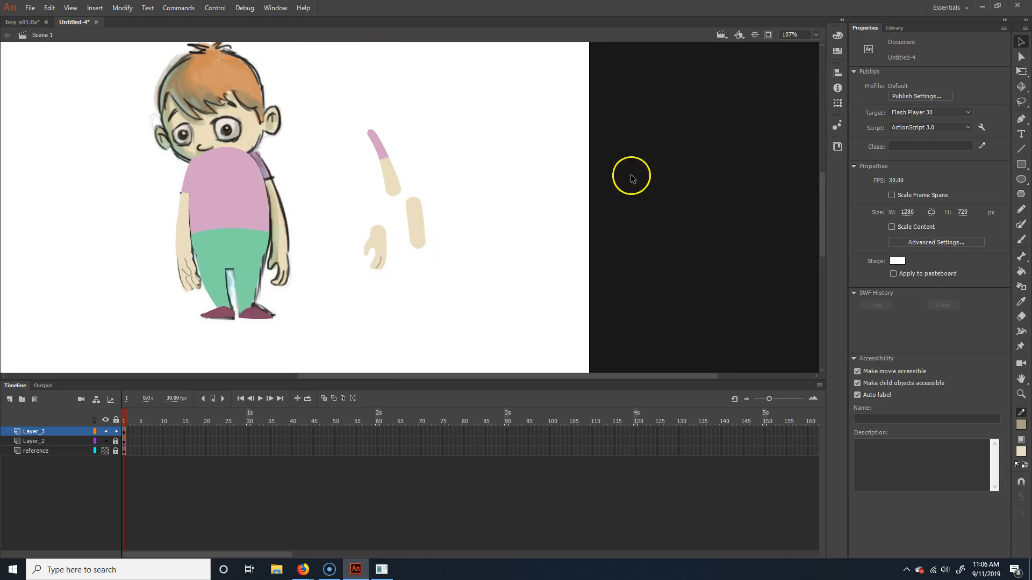
key(v)
click(386, 171)
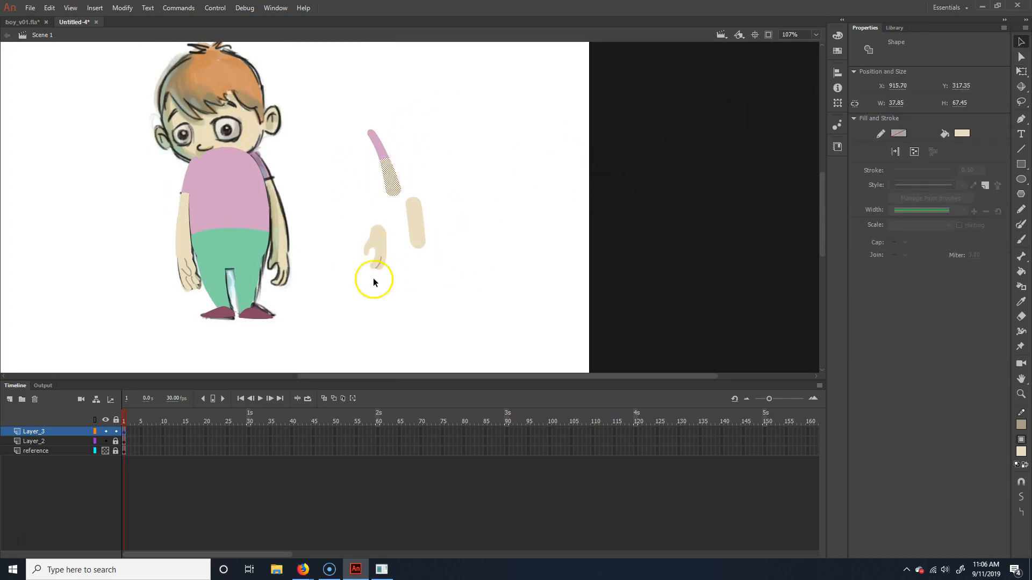
drag(333, 107, 405, 200)
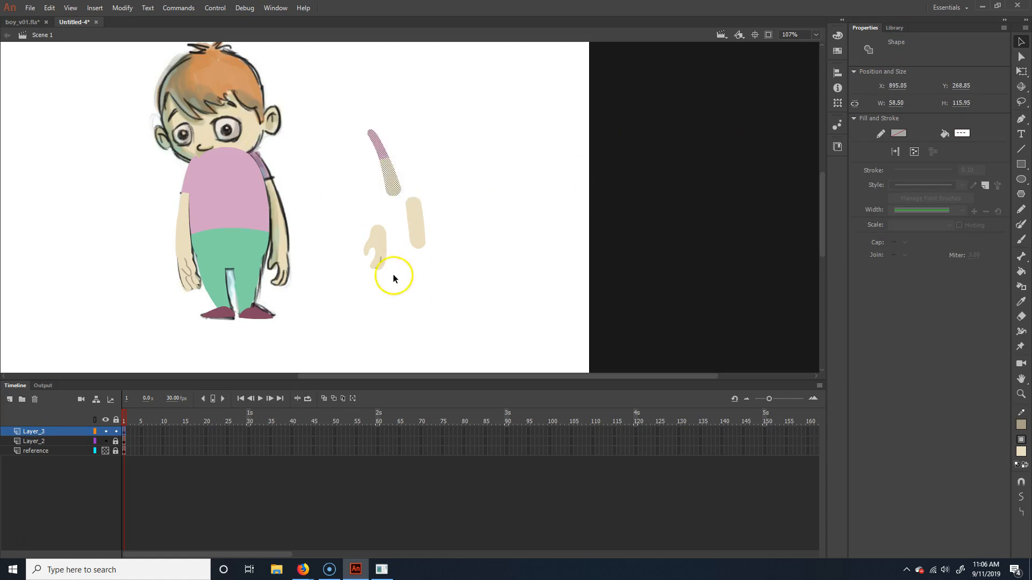
click(122, 7)
click(141, 34)
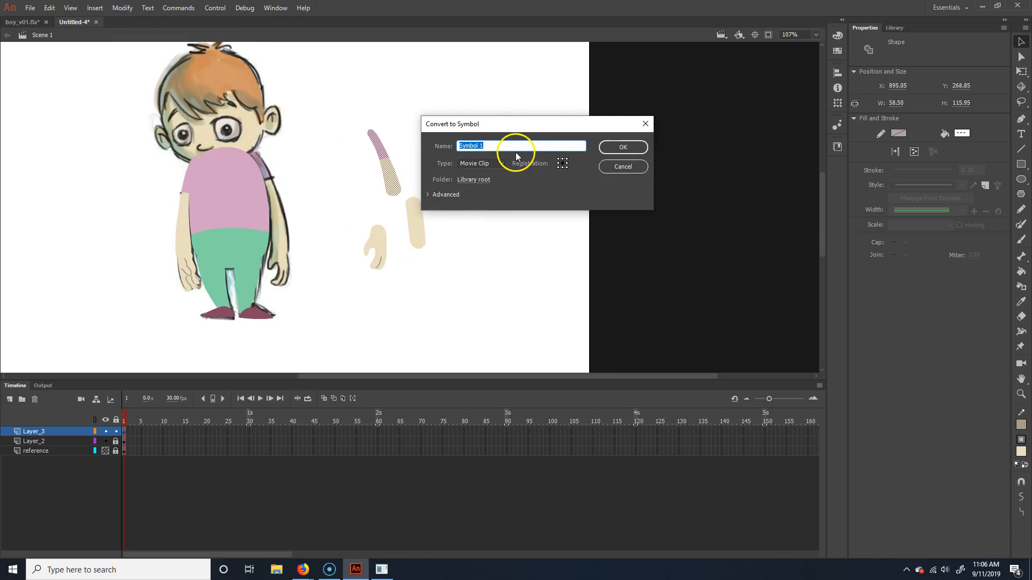
text(boy_rUpperArm_)
key(Return)
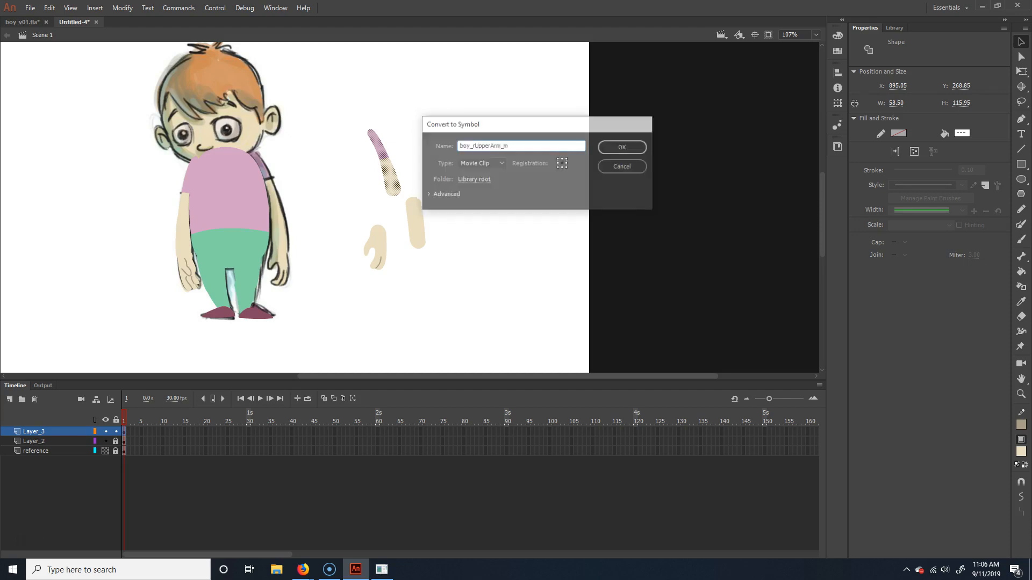
Convert the separate forearm shape into a movie clip symbol named boy_rLowerArm_mc
click(411, 223)
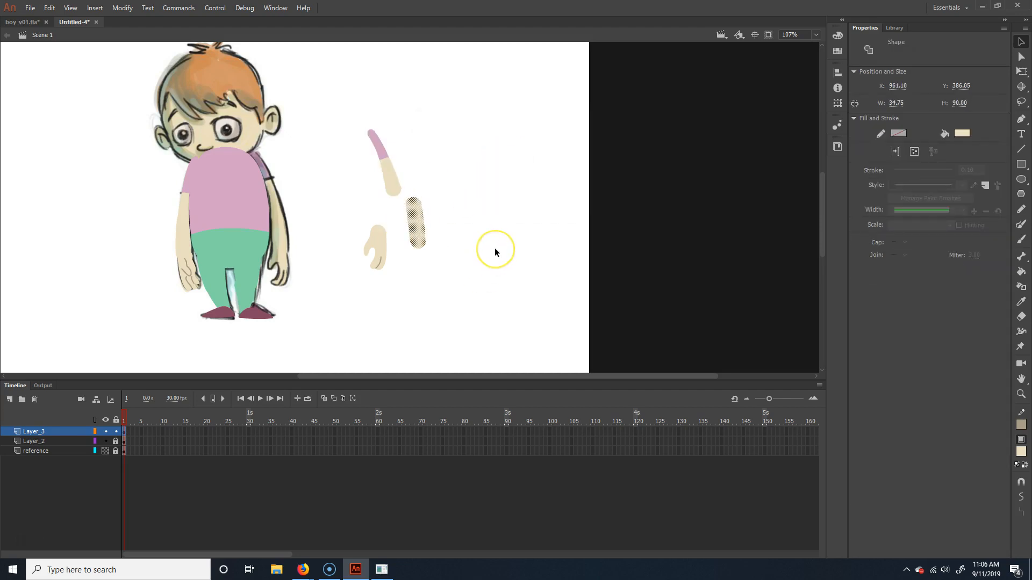
key(F8)
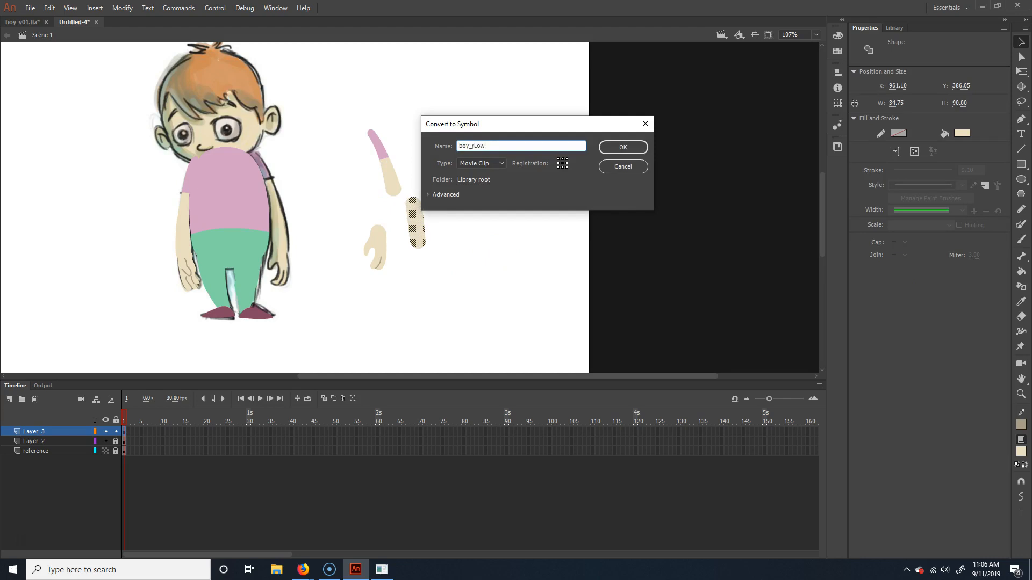
text(boy_rLowerArm_mc)
key(Return)
Convert the hand together with its finger line into a movie clip symbol named boy_rHand_mc
drag(350, 292, 391, 241)
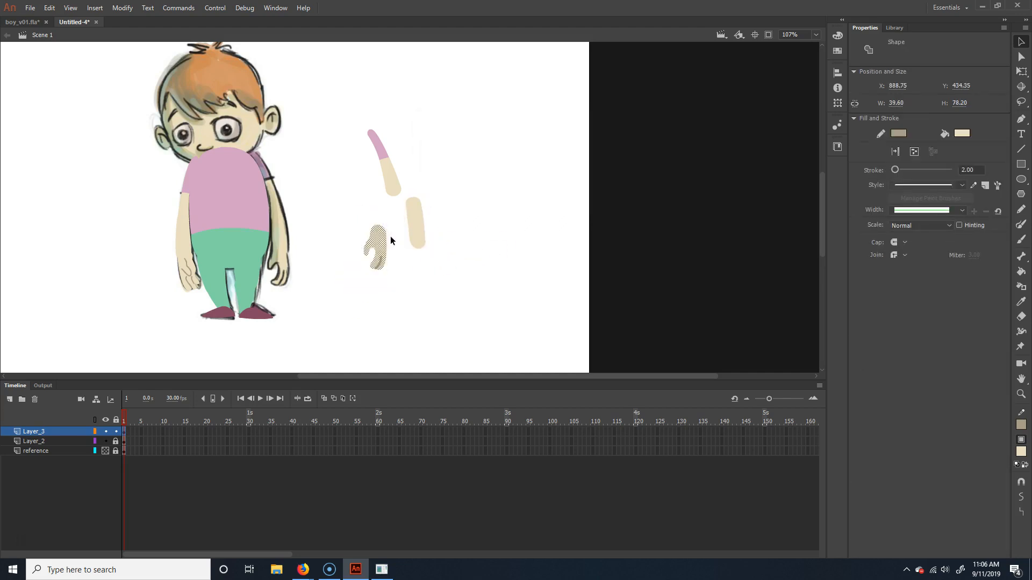
key(F8)
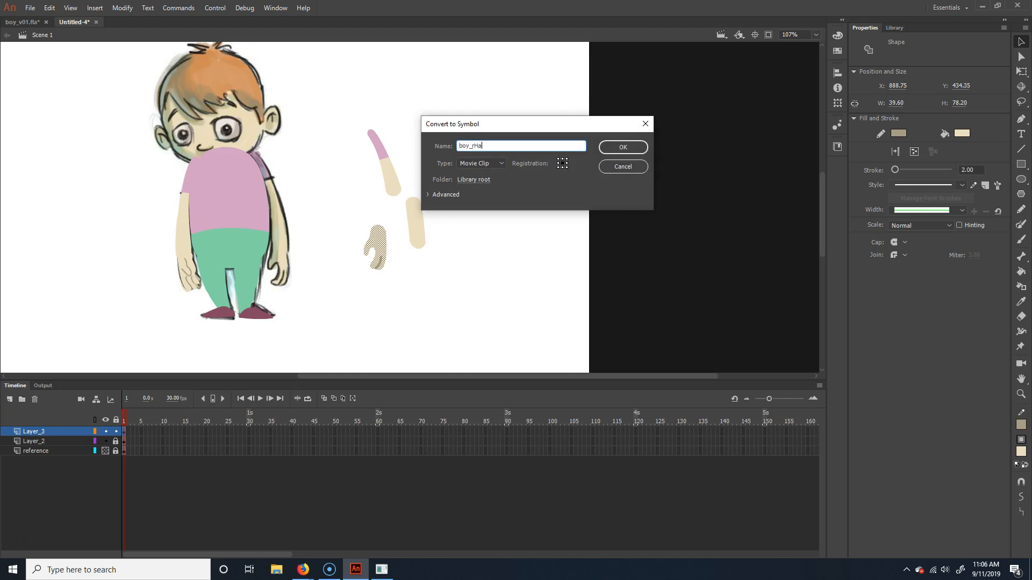
text(boy_rHand_mc)
key(Return)
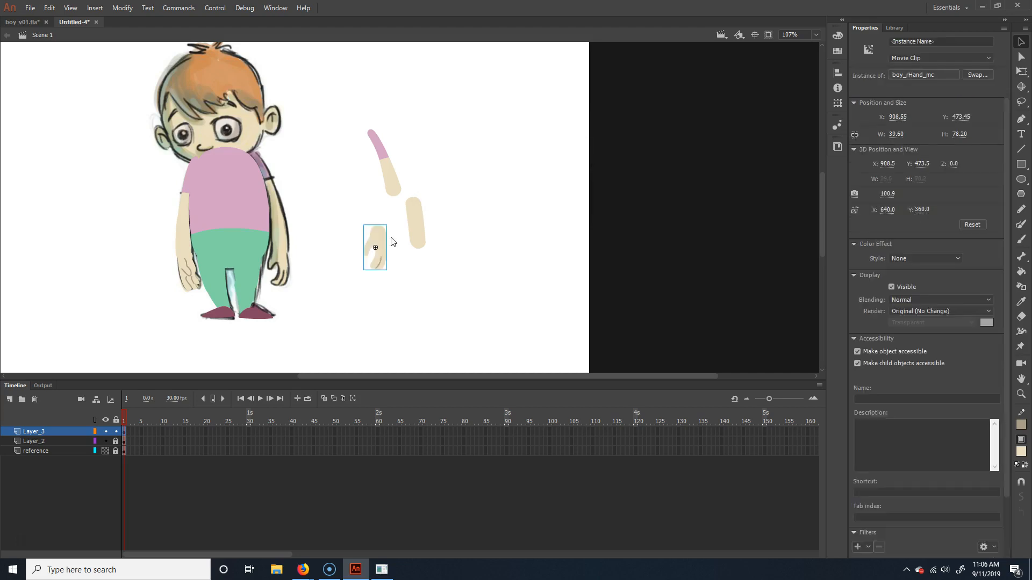
Position the upper arm, forearm and hand symbols over the sketched arm so they join at the elbow and wrist
click(393, 177)
drag(392, 177, 276, 198)
drag(419, 222, 281, 230)
drag(380, 245, 282, 255)
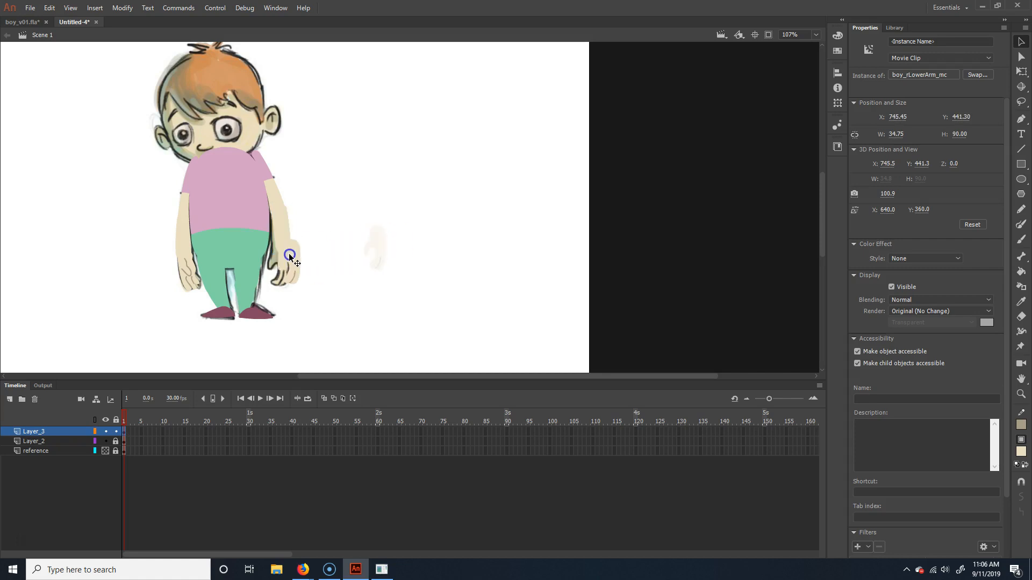
click(386, 189)
drag(327, 161, 479, 210)
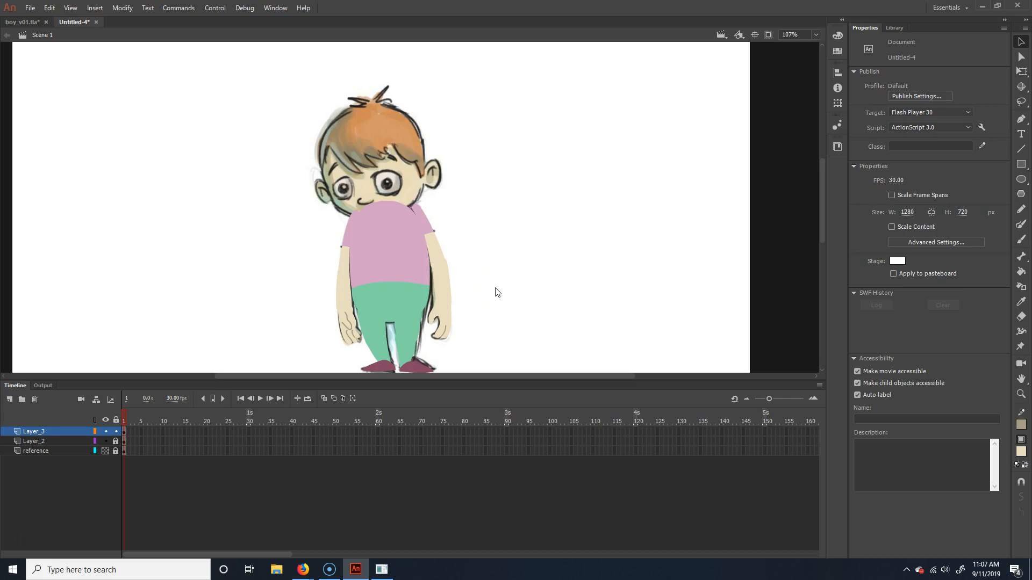
Save the document as boy_v02.fla
key(ctrl+s)
click(127, 86)
click(168, 235)
key(Left)
key(Left)
key(Left)
key(Left)
key(BackSpace)
text(2)
key(Return)
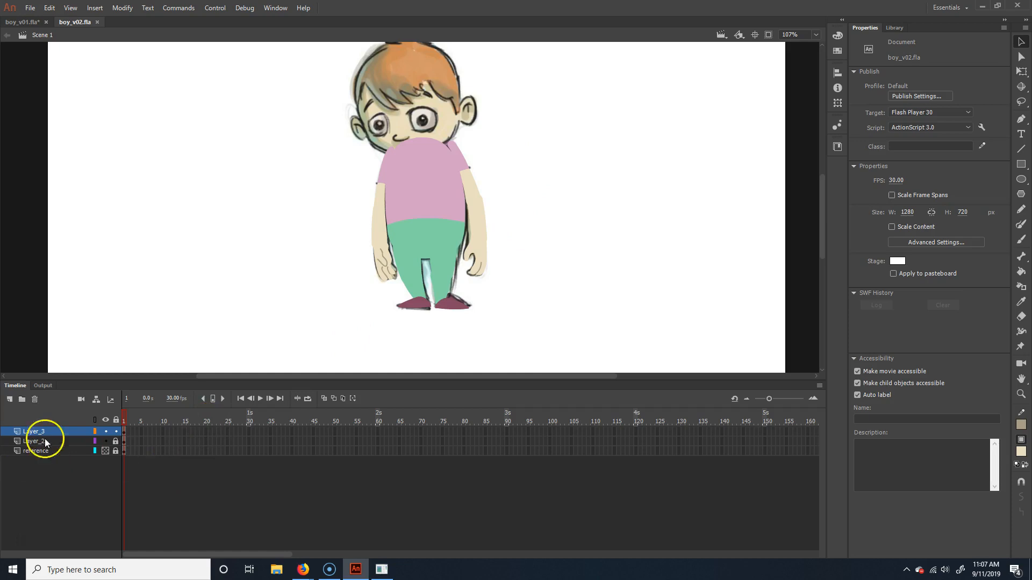
Move all the arm symbols from Layer_3 to Layer_2 at their exact positions, and lock and hide Layer_2
drag(254, 337, 697, 27)
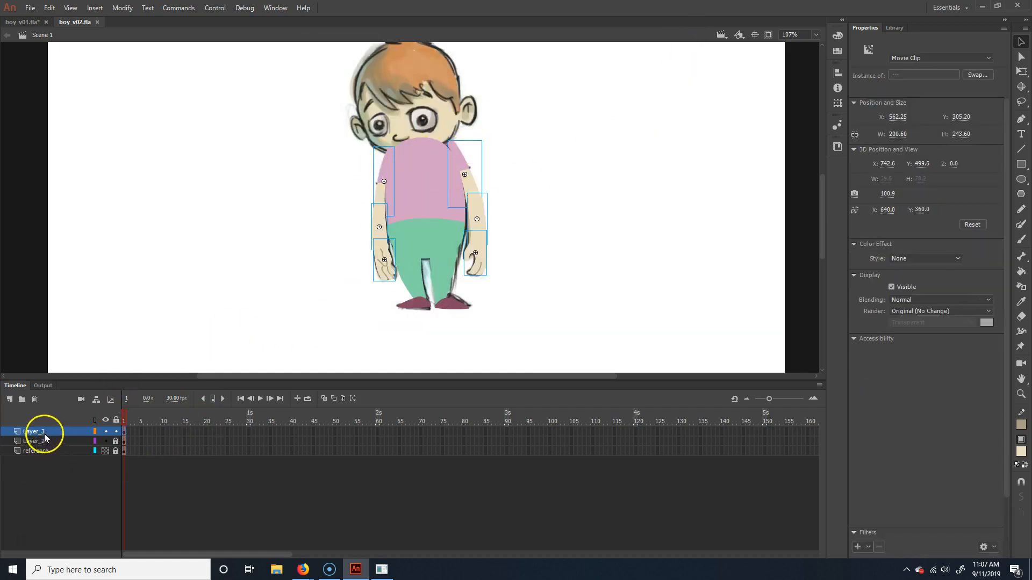
click(105, 441)
click(116, 441)
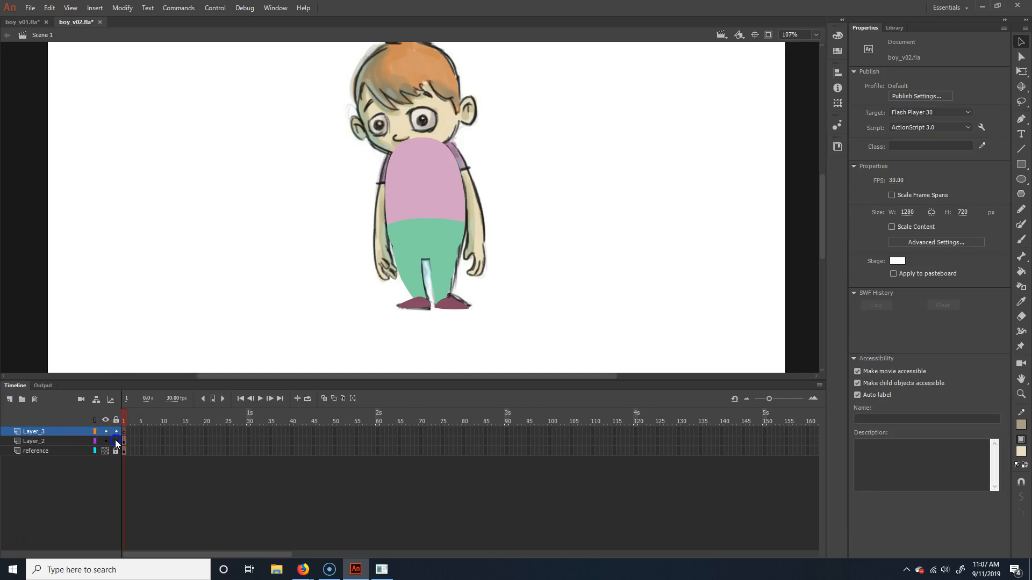
click(43, 441)
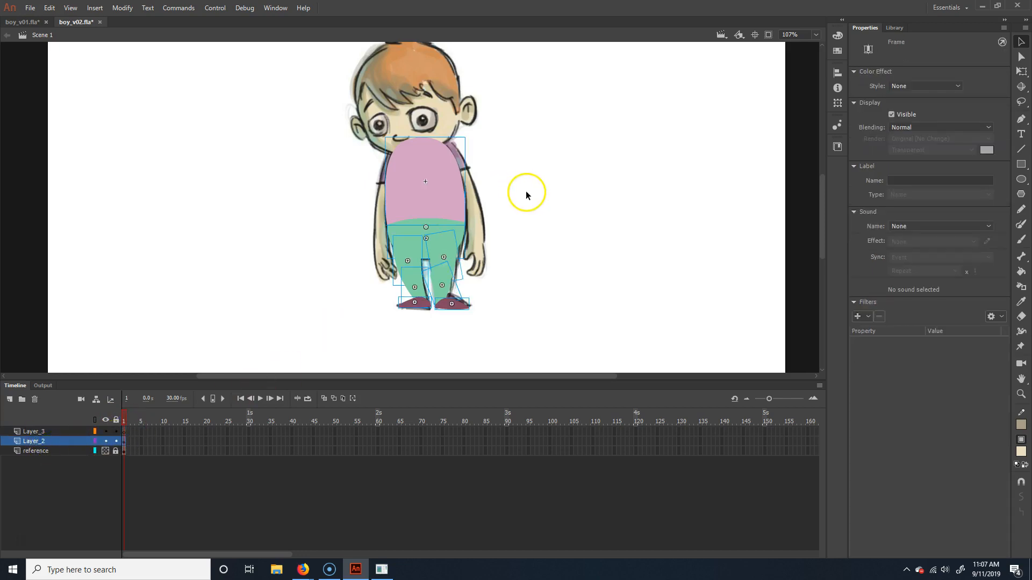
key(ctrl+shift+v)
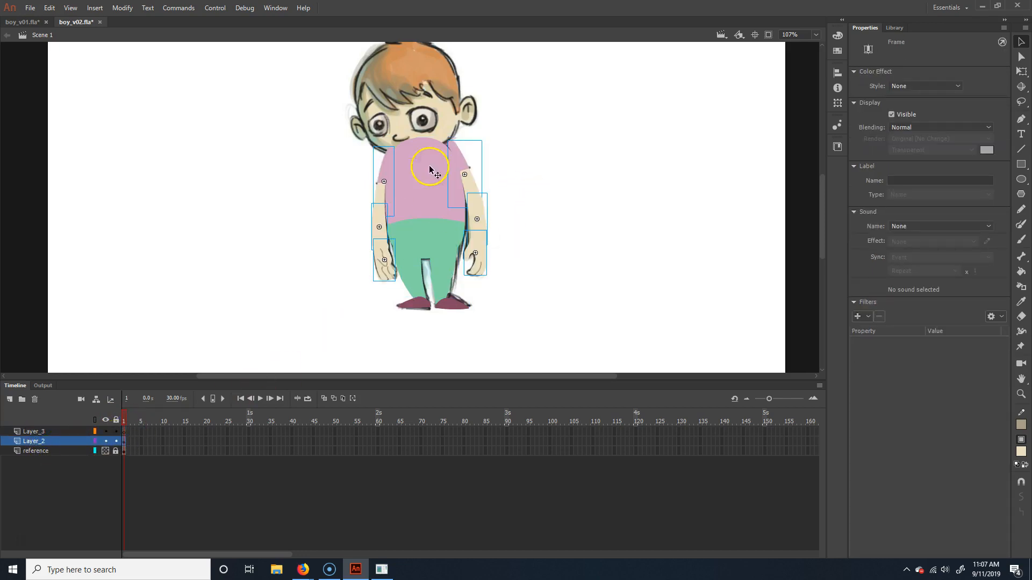
click(115, 441)
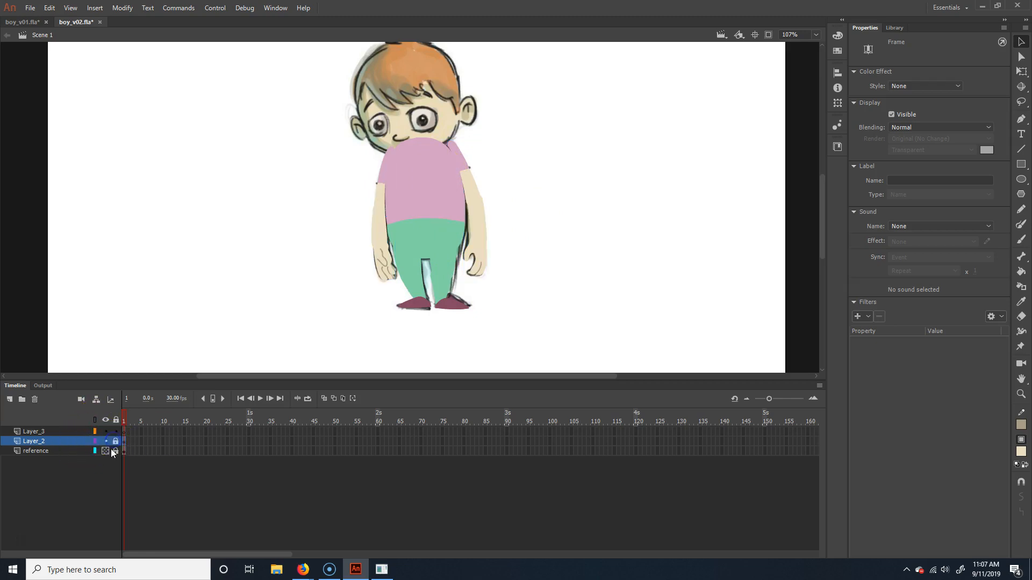
click(106, 440)
On Layer_3, trace the head outline with the hair tuft and the larger ear using the Pencil tool
drag(440, 165, 428, 244)
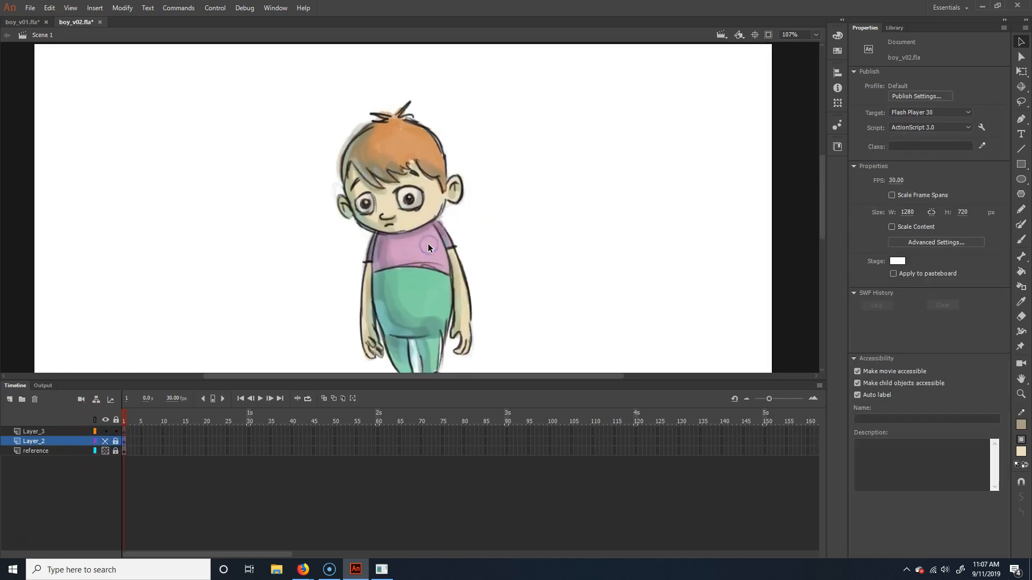
key(ctrl+equal)
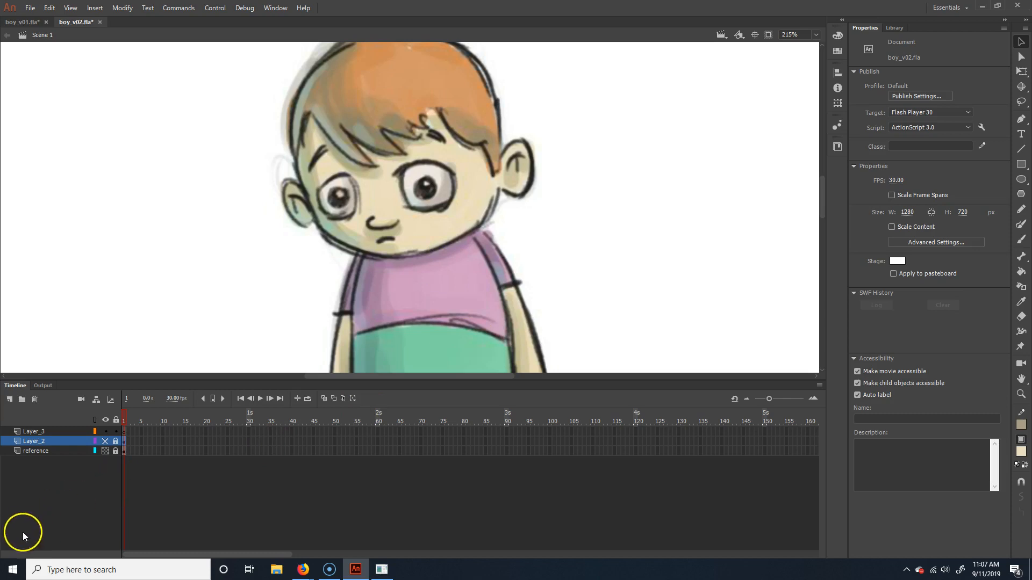
drag(441, 155, 433, 249)
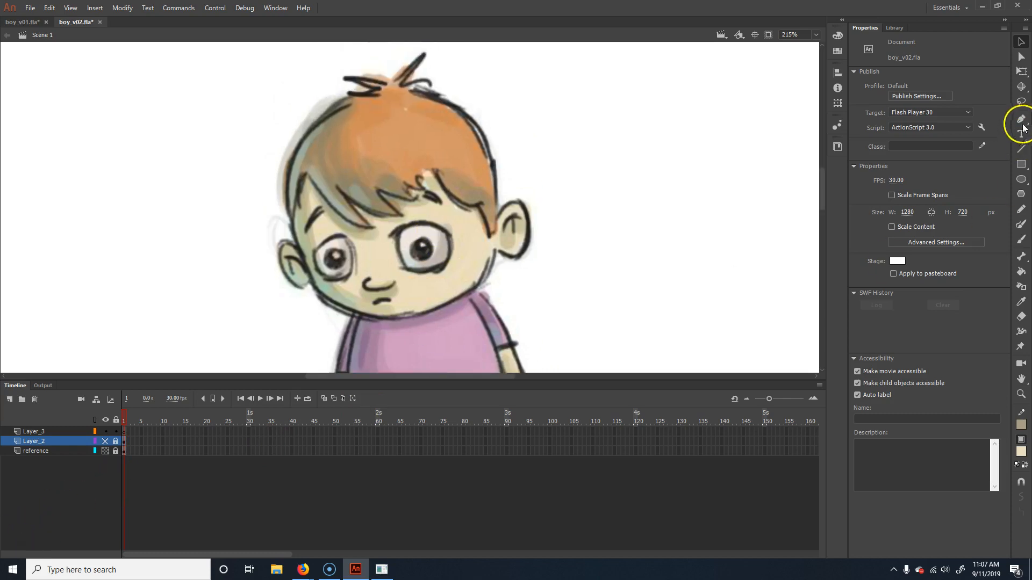
click(1021, 209)
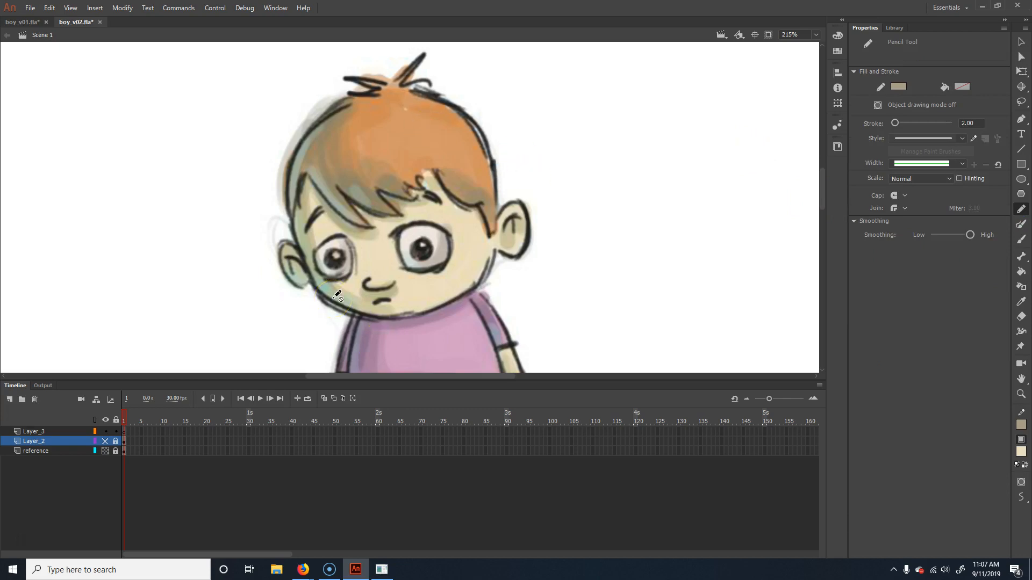
click(390, 84)
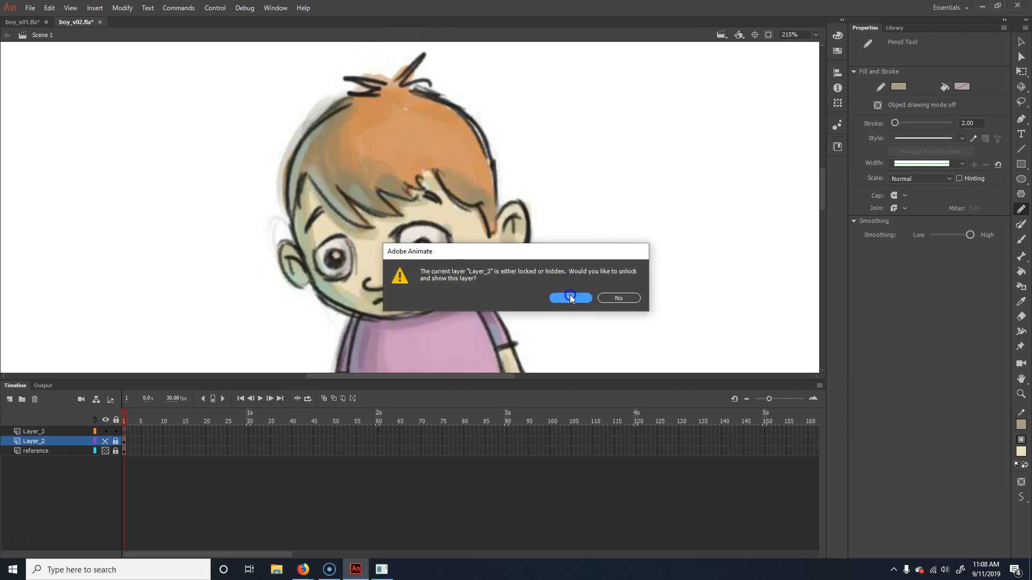
click(615, 299)
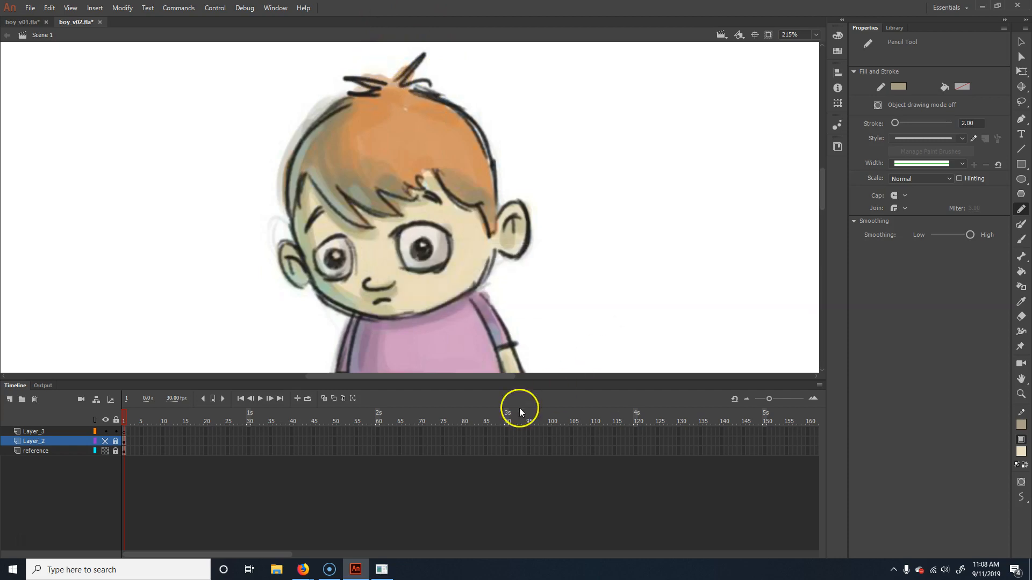
click(50, 431)
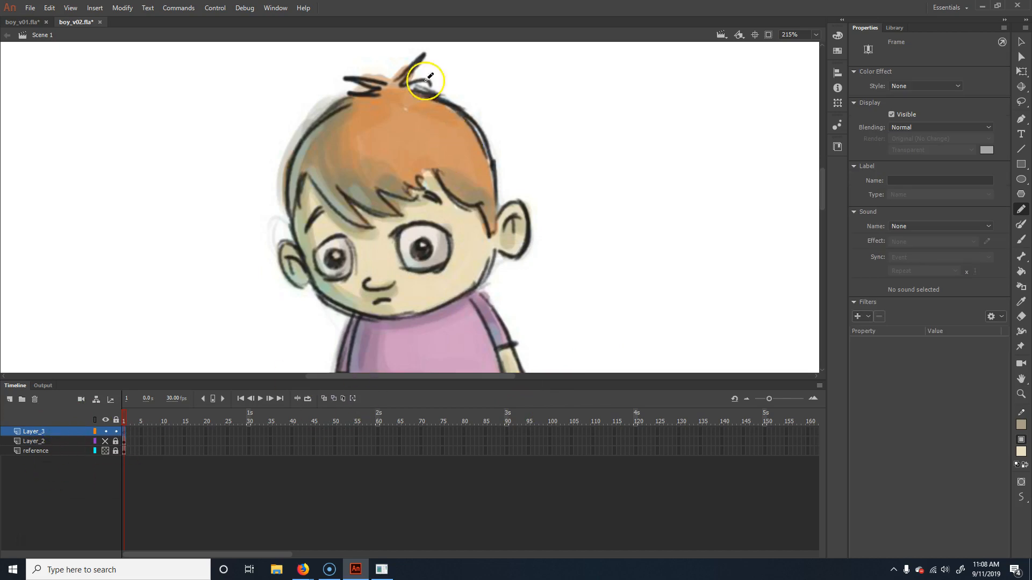
mouse_move(381, 71)
mouse_down()
mouse_move(354, 73)
mouse_move(380, 90)
mouse_move(347, 93)
mouse_move(369, 97)
mouse_move(322, 114)
mouse_move(286, 200)
mouse_up()
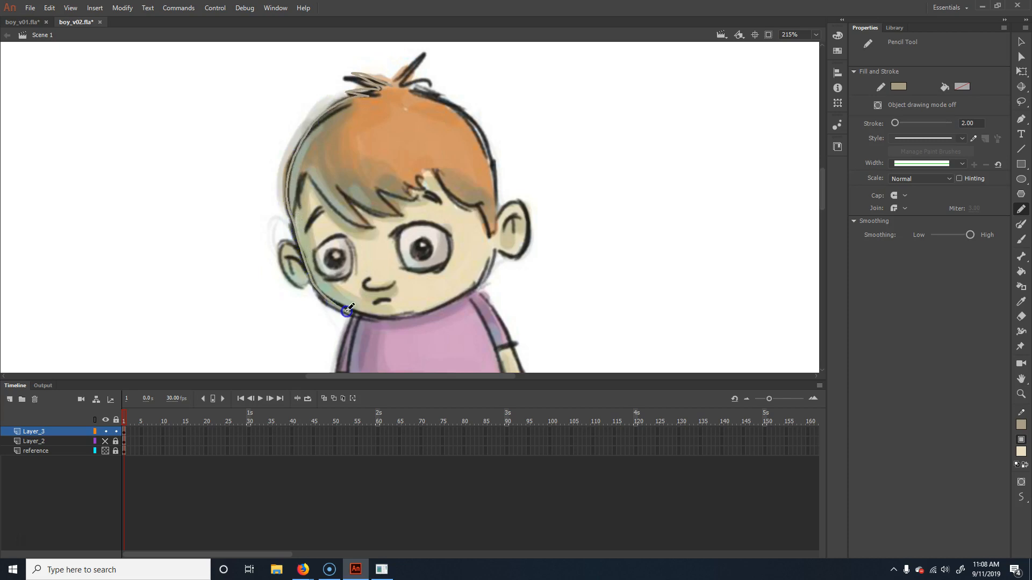
drag(383, 315, 399, 318)
drag(494, 248, 485, 273)
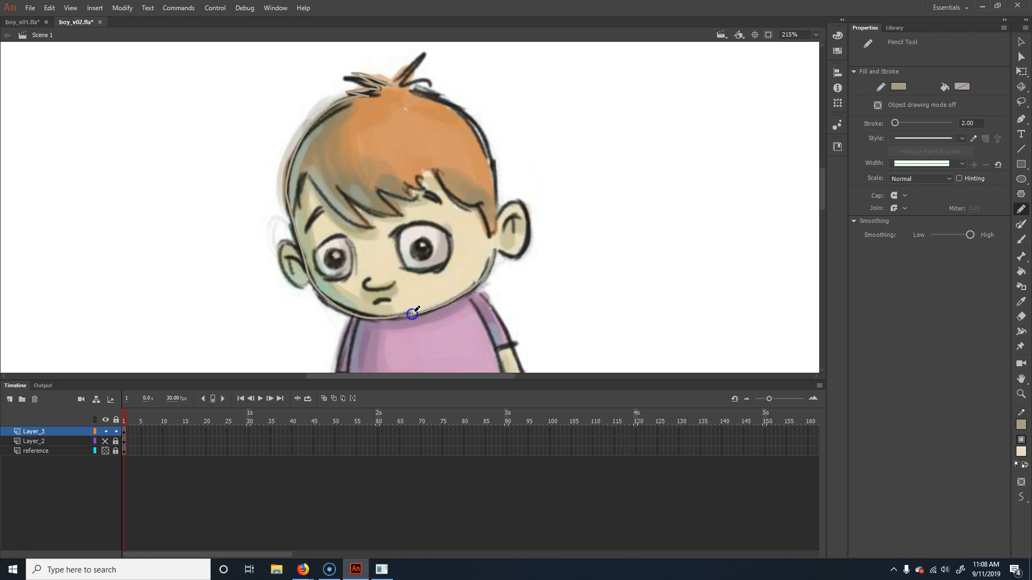
drag(395, 316, 392, 316)
mouse_move(391, 86)
mouse_down()
mouse_move(423, 57)
mouse_move(401, 85)
mouse_move(436, 76)
mouse_move(411, 85)
mouse_up()
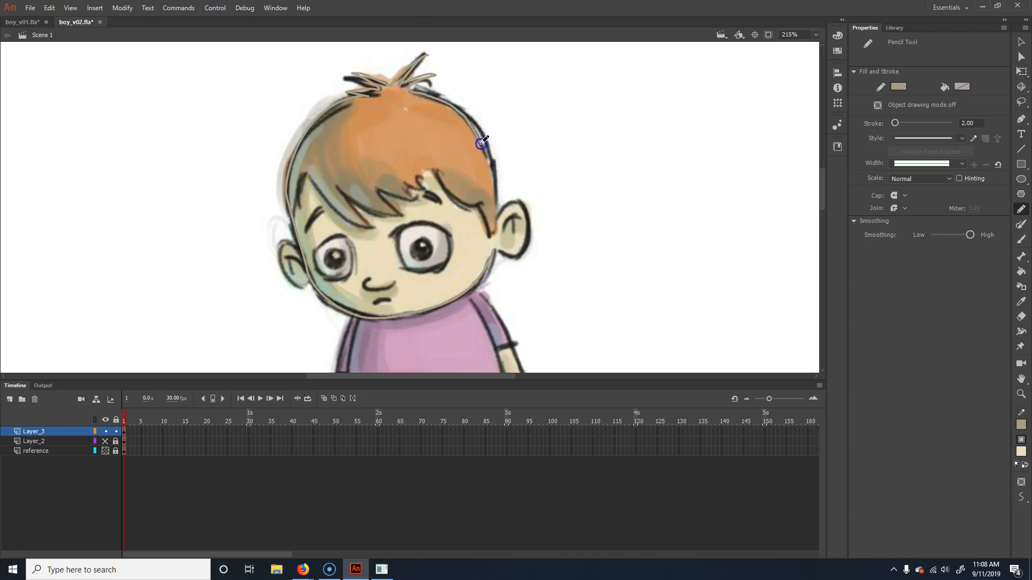
mouse_move(495, 204)
mouse_down()
mouse_move(524, 207)
mouse_move(528, 231)
mouse_move(524, 248)
mouse_move(504, 256)
mouse_move(495, 250)
mouse_move(512, 235)
mouse_up()
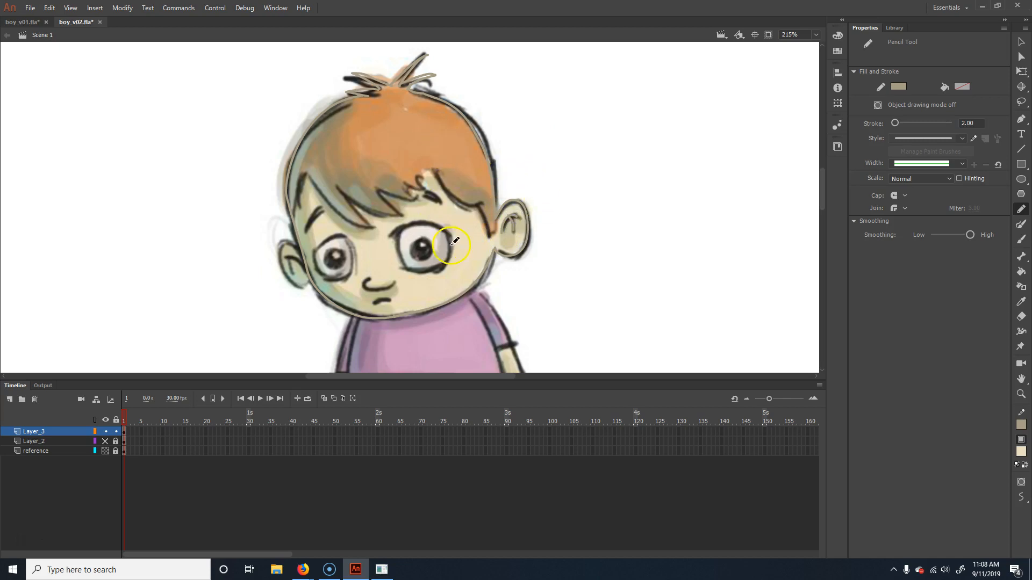
Trace the jagged fringe across the forehead down to the larger ear
mouse_move(306, 175)
mouse_down()
mouse_move(293, 220)
mouse_move(303, 171)
mouse_move(372, 228)
mouse_up()
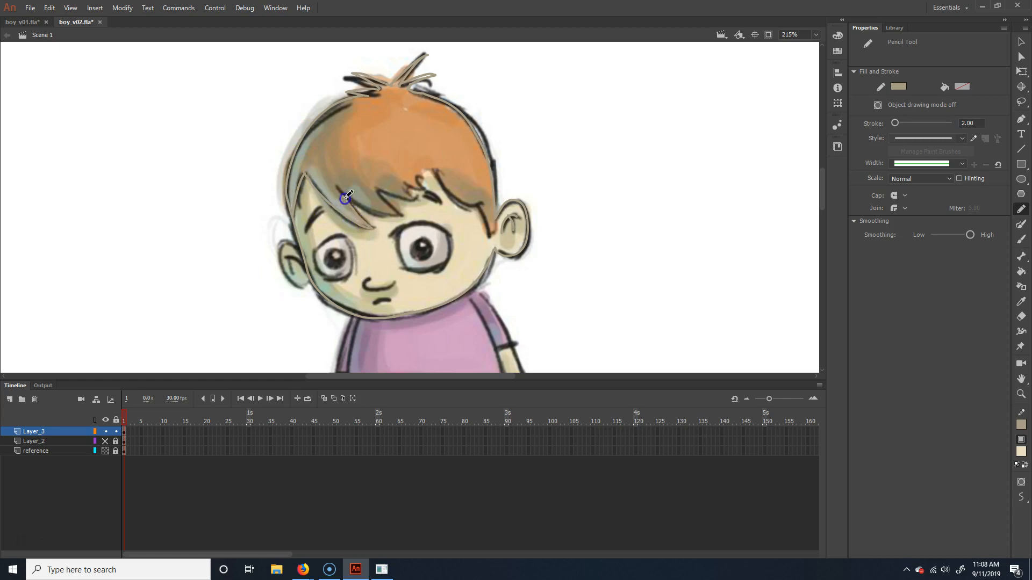
key(ctrl+z)
drag(306, 173, 371, 228)
mouse_move(335, 185)
mouse_down()
mouse_move(374, 214)
mouse_move(403, 216)
mouse_up()
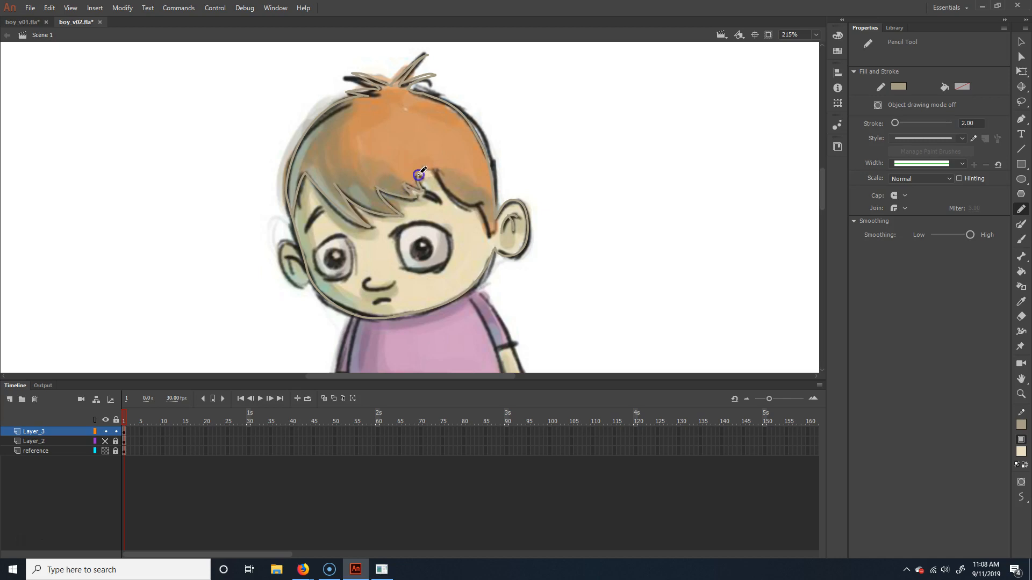
drag(438, 179, 489, 232)
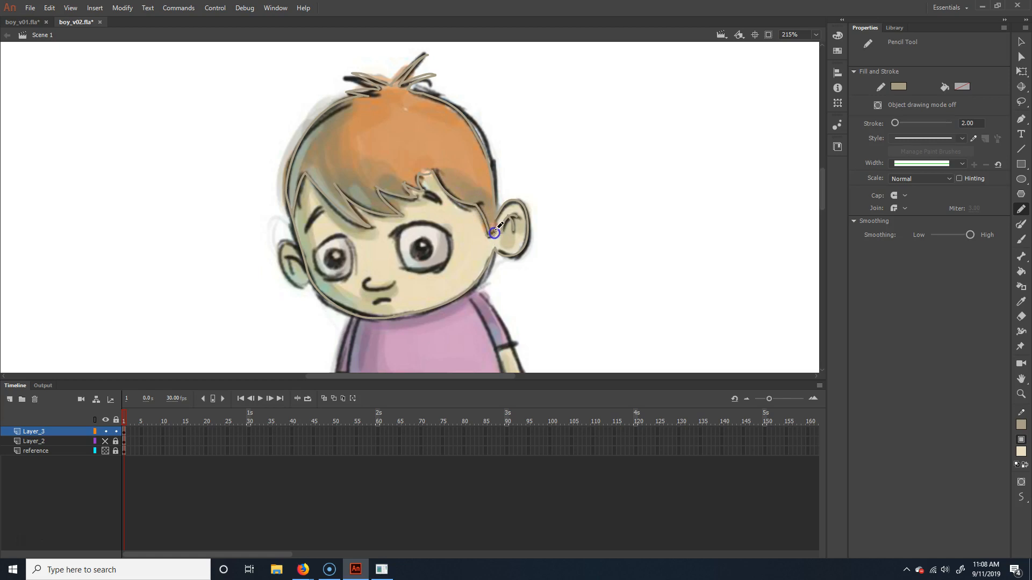
mouse_move(607, 184)
mouse_down()
mouse_move(638, 191)
mouse_move(628, 213)
mouse_move(609, 209)
mouse_move(606, 185)
mouse_up()
key(ctrl+z)
Trace the two eyebrows, the smaller ear, the nose and the mouth over the sketch
mouse_move(306, 231)
mouse_down()
mouse_move(320, 212)
mouse_move(305, 232)
mouse_up()
drag(437, 204, 432, 195)
mouse_move(443, 210)
mouse_down()
mouse_move(427, 196)
mouse_move(443, 210)
mouse_up()
mouse_move(303, 254)
mouse_down()
mouse_move(280, 263)
mouse_move(298, 284)
mouse_move(308, 277)
mouse_move(291, 260)
mouse_up()
drag(369, 287, 394, 281)
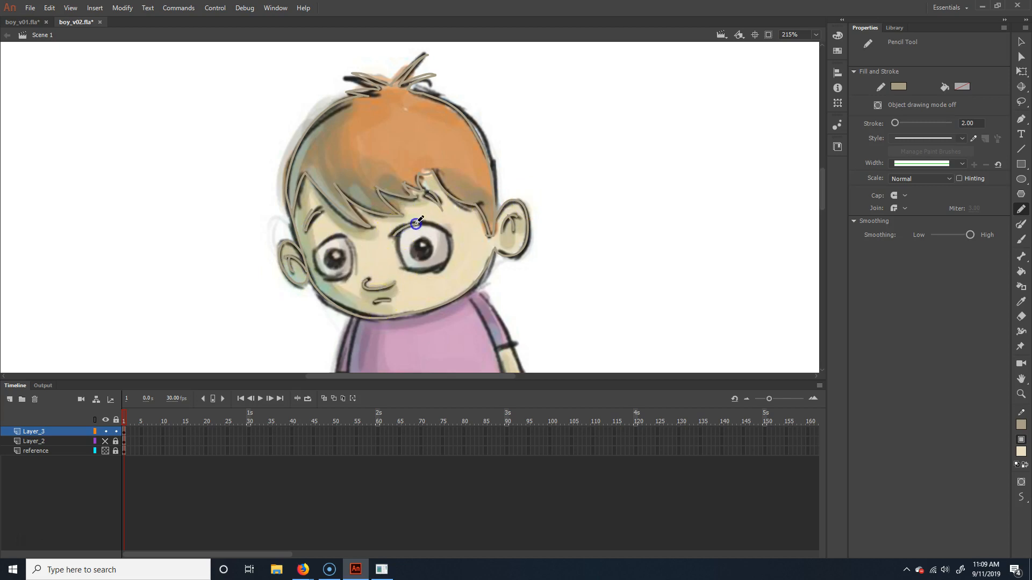
Trace both eye outlines and their round pupils over the sketch with the Pencil tool
drag(444, 227, 445, 229)
drag(399, 251, 402, 231)
drag(317, 251, 327, 280)
drag(349, 239, 353, 276)
mouse_move(346, 274)
mouse_down()
mouse_move(367, 230)
mouse_move(327, 279)
mouse_move(364, 243)
mouse_move(334, 249)
mouse_up()
mouse_move(427, 239)
mouse_down()
mouse_move(417, 240)
mouse_move(428, 245)
mouse_up()
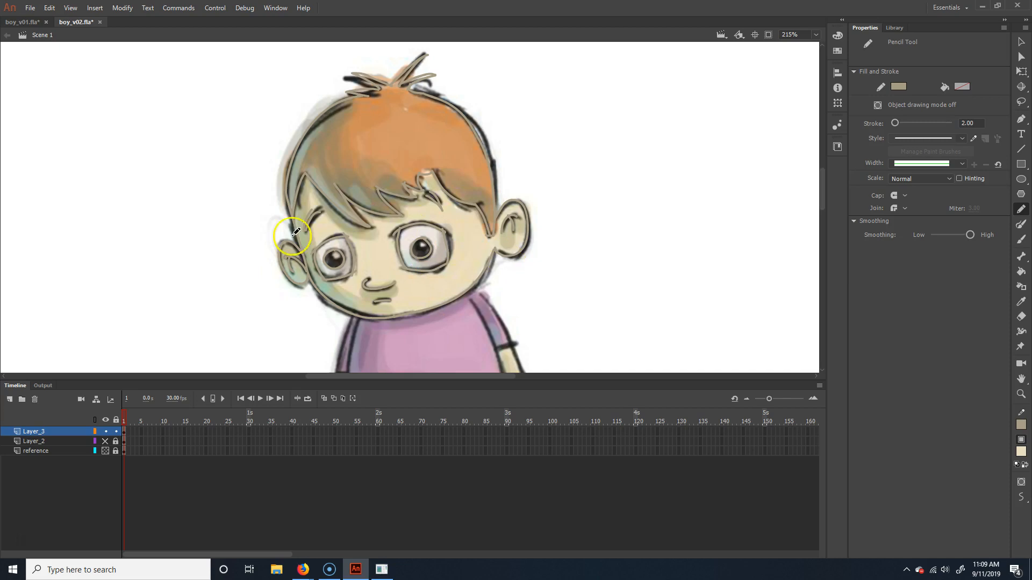
Show Layer_2, sample the arm's skin colour and fill the face and both ears with it
scroll(517, 269, down, 5)
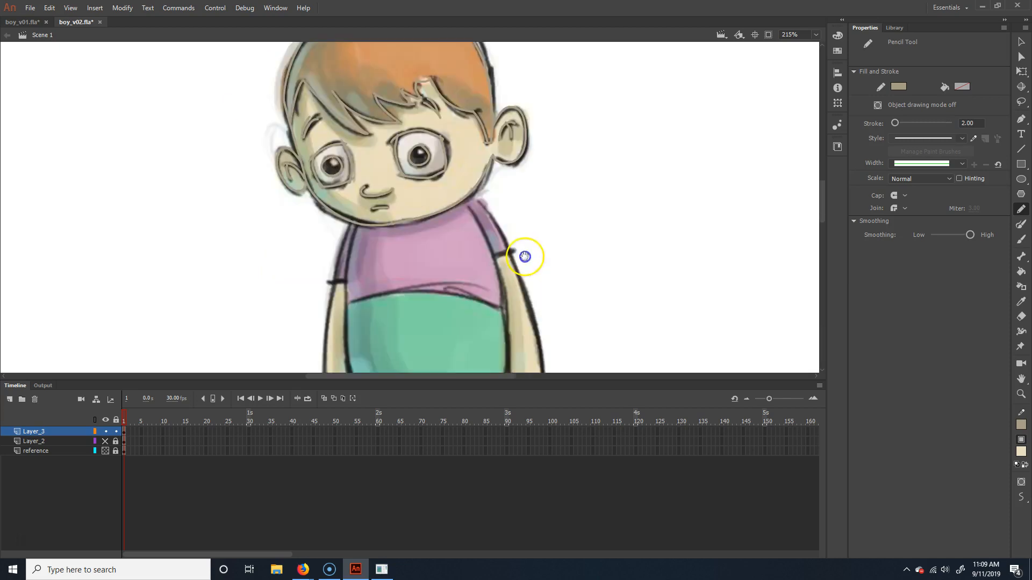
click(105, 441)
drag(622, 226, 583, 198)
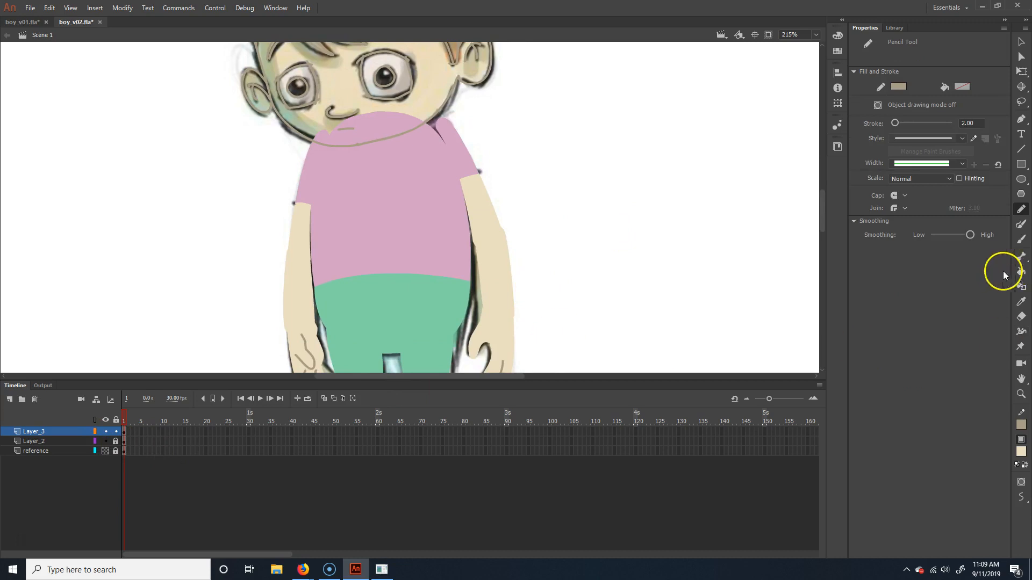
click(1021, 272)
click(1021, 302)
click(492, 249)
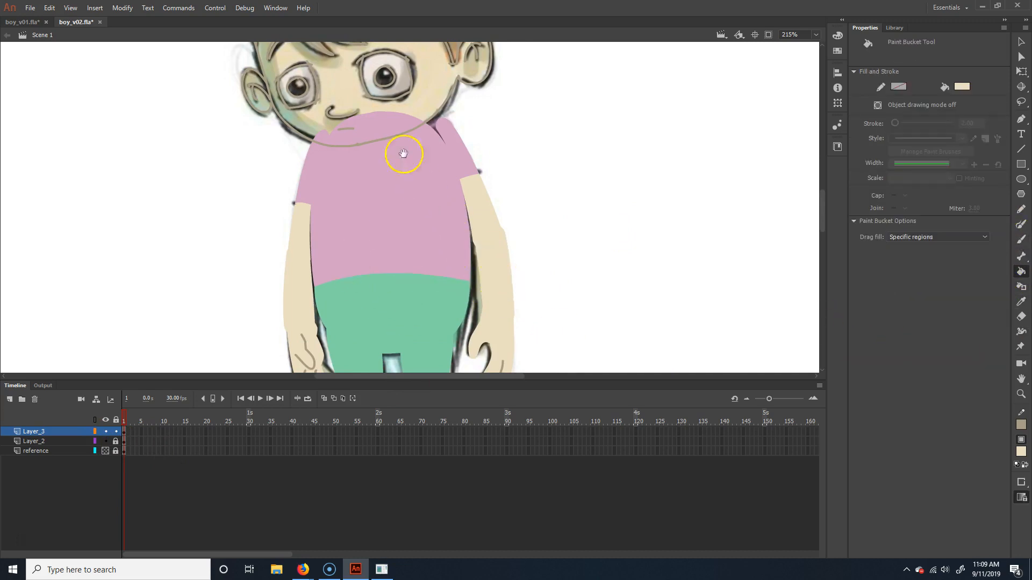
drag(398, 154, 460, 281)
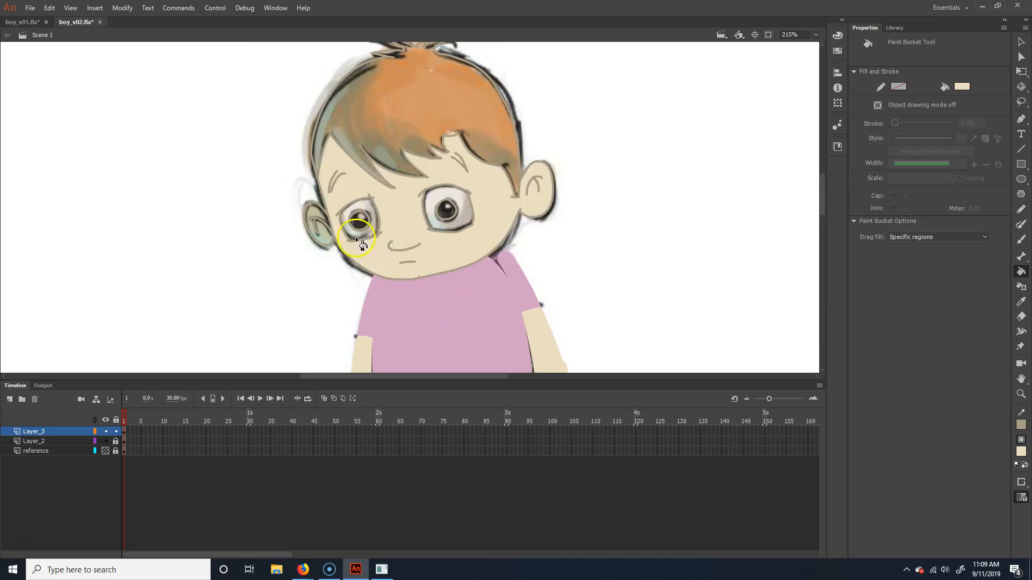
click(318, 227)
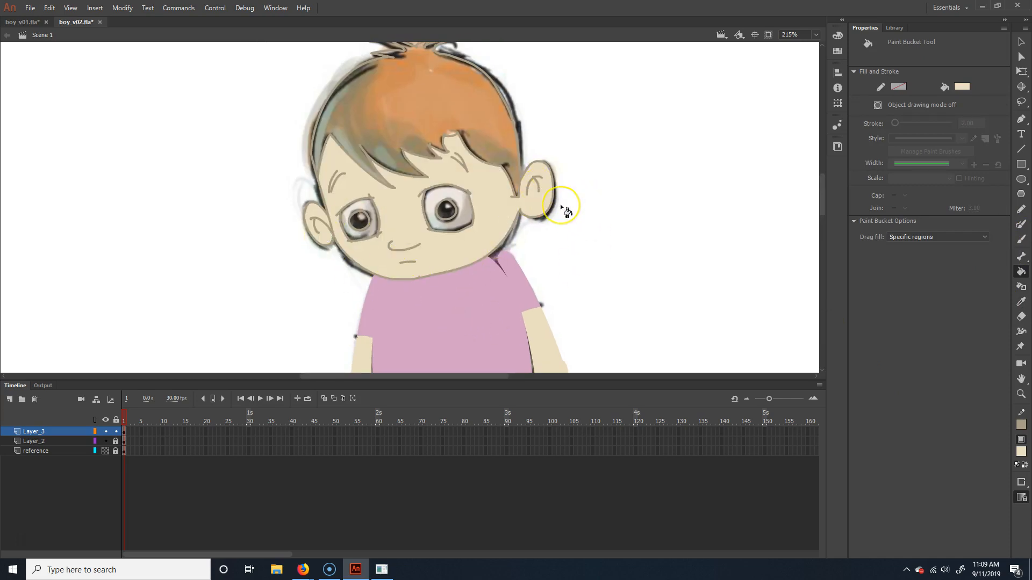
Sample the dark pupil colour from the sketch and fill both pupils with it
drag(474, 295, 479, 288)
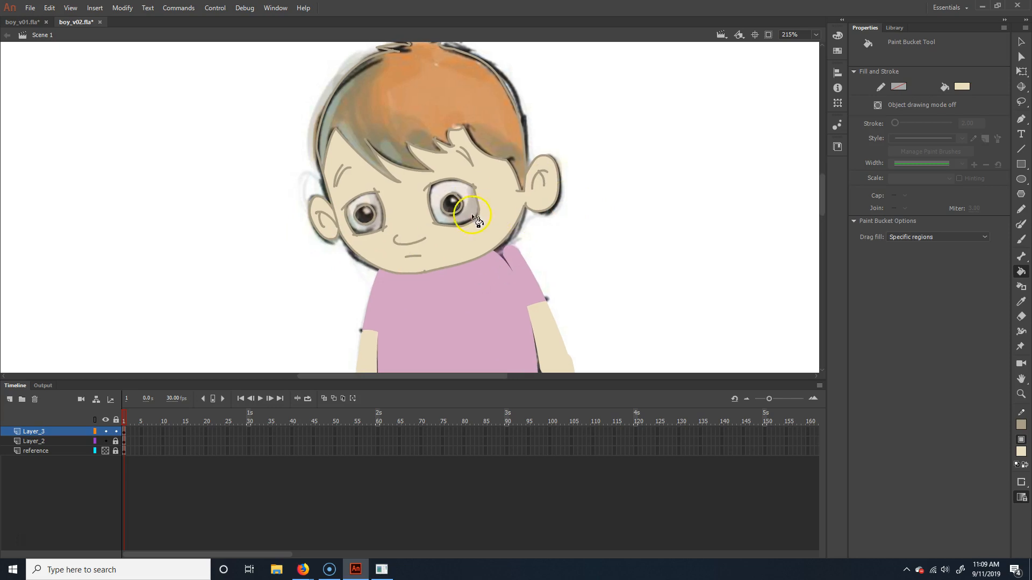
drag(472, 194, 470, 238)
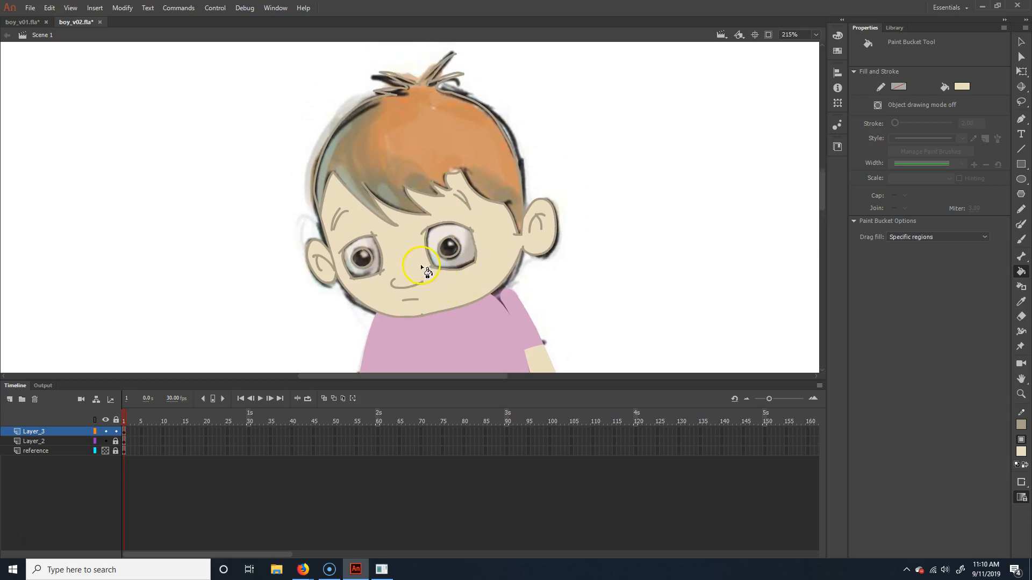
key(i)
click(449, 248)
click(448, 249)
click(362, 257)
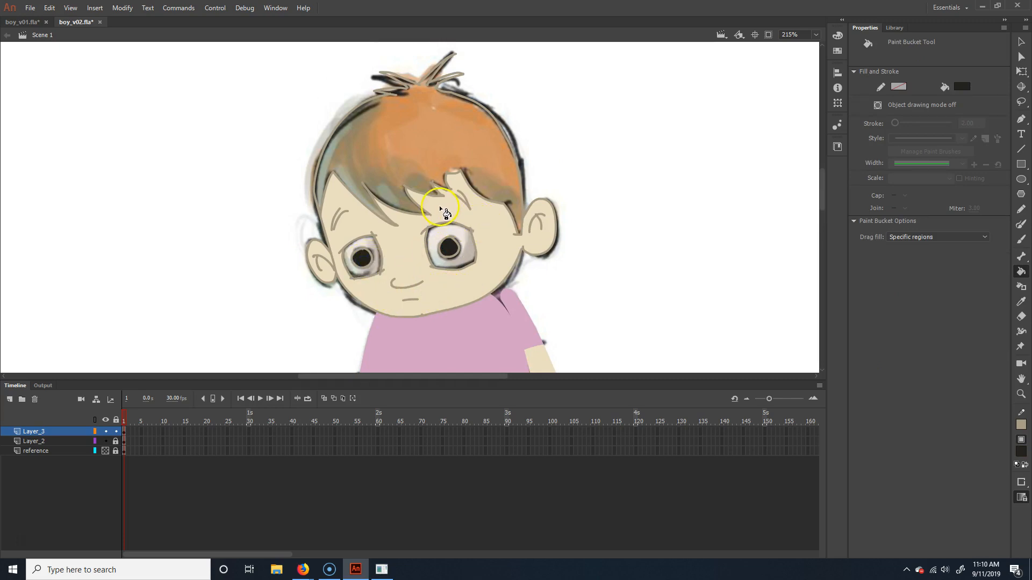
Sample the orange hair colour from the sketch and fill the hair with it
key(i)
click(434, 106)
click(438, 132)
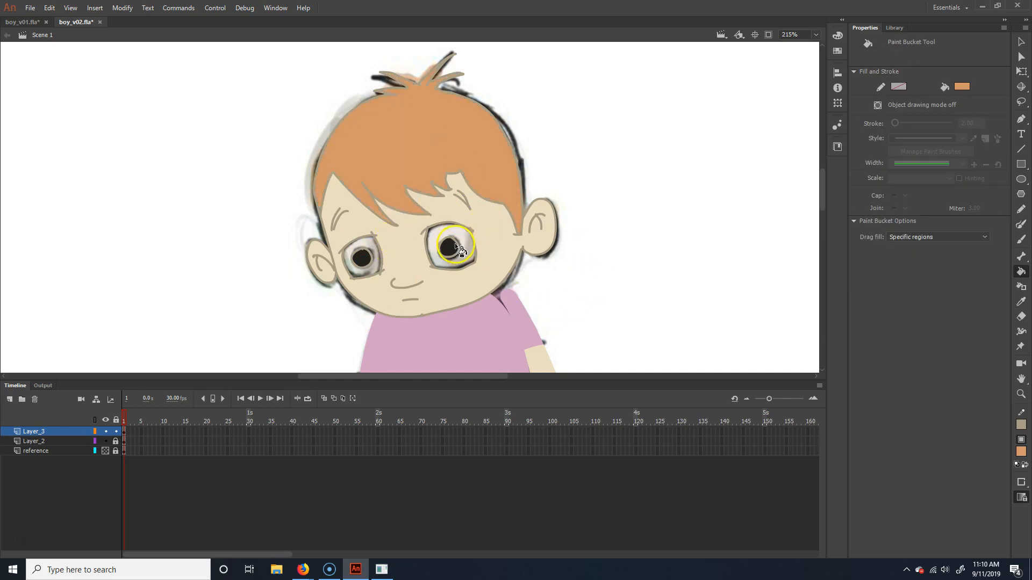
Sample the off-white eye colour from the sketch and fill the whites of both eyes
key(i)
click(443, 232)
click(437, 257)
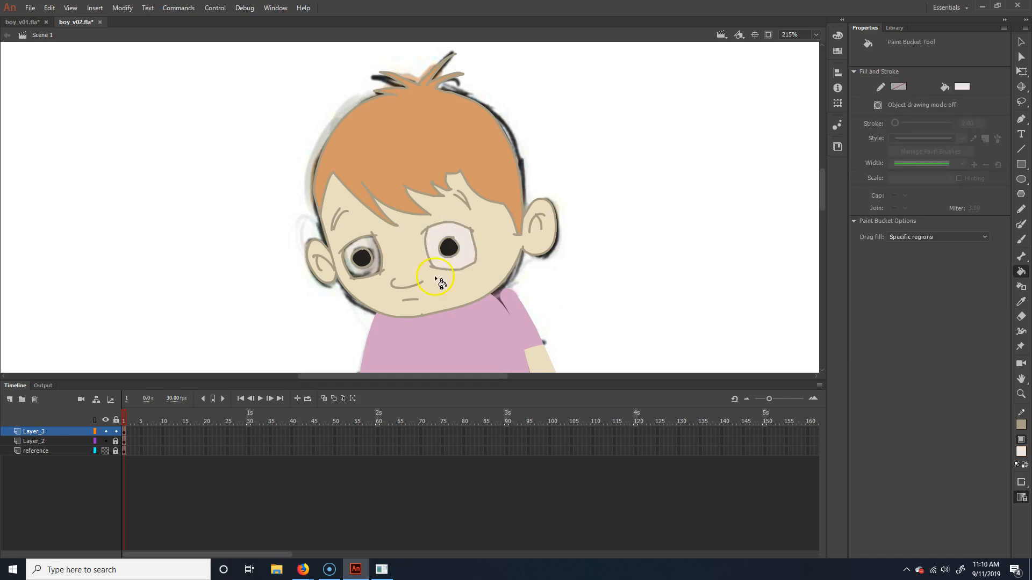
click(360, 243)
drag(571, 269, 546, 211)
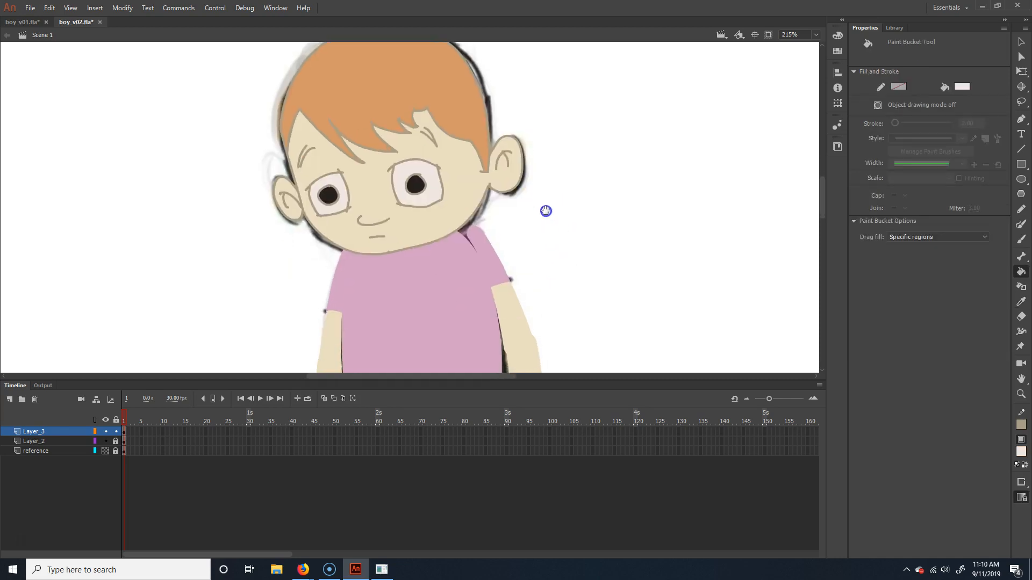
key(ctrl+minus)
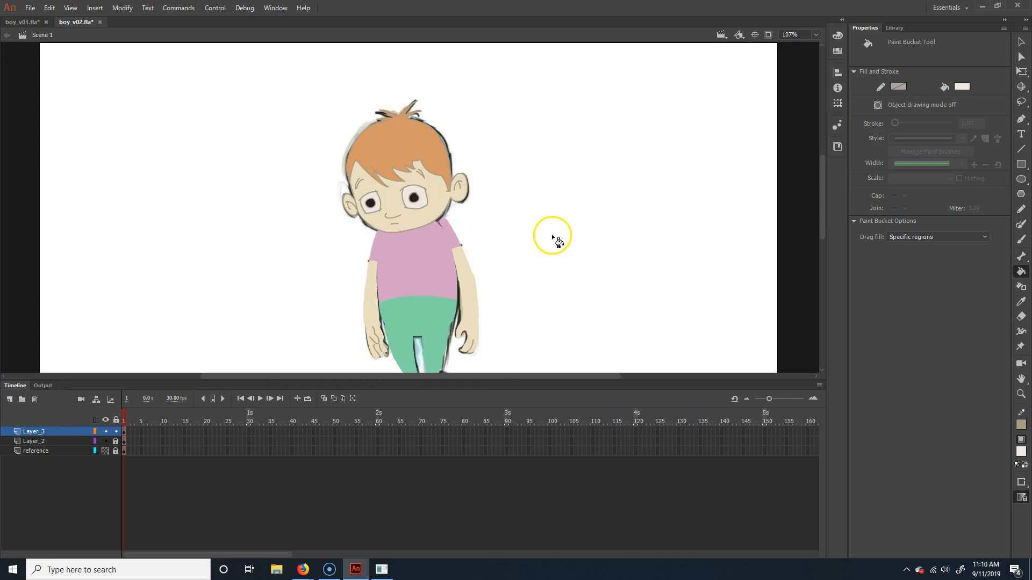
key(ctrl+equal)
drag(456, 241, 454, 242)
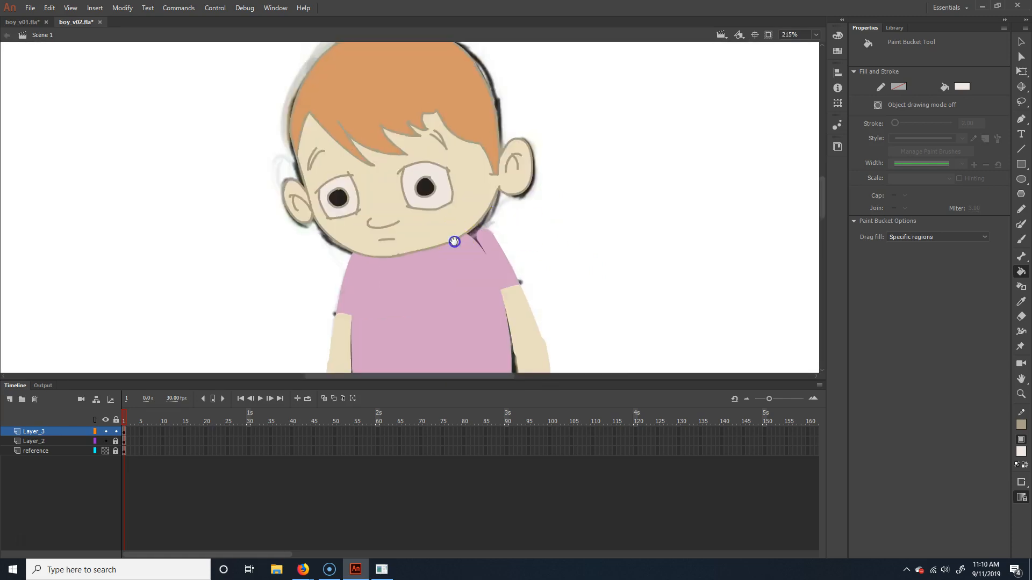
scroll(461, 219, up, 3)
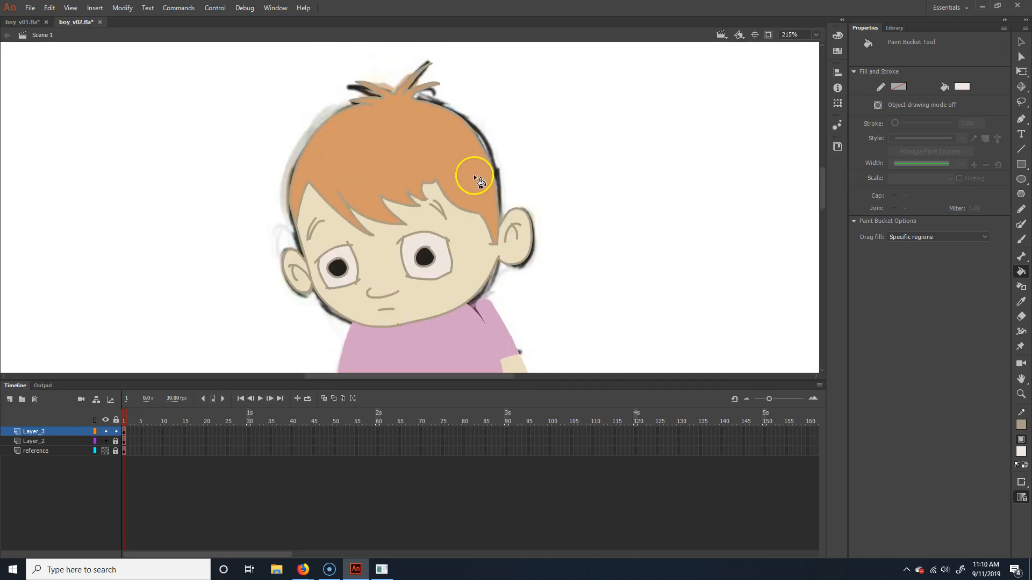
Delete the outer outline strokes around the hair, the tuft, the head and the ears
key(v)
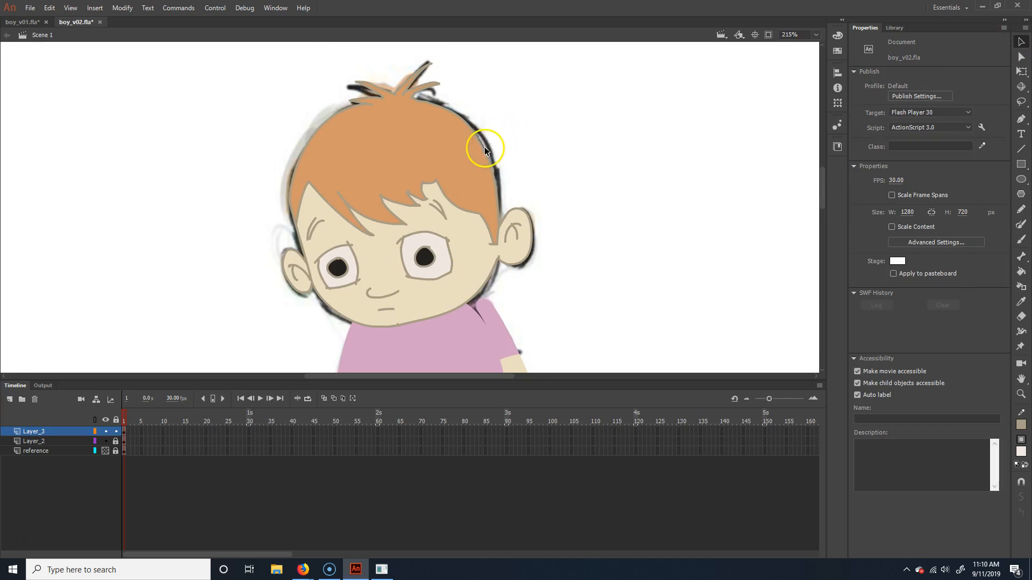
click(483, 148)
key(Delete)
click(414, 95)
key(Delete)
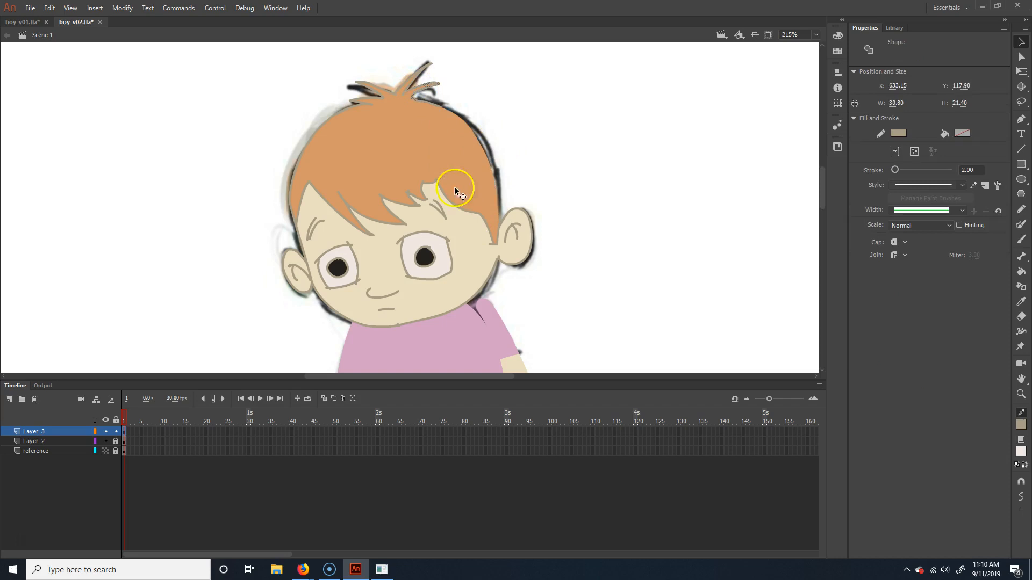
click(412, 96)
key(Delete)
click(366, 95)
key(Delete)
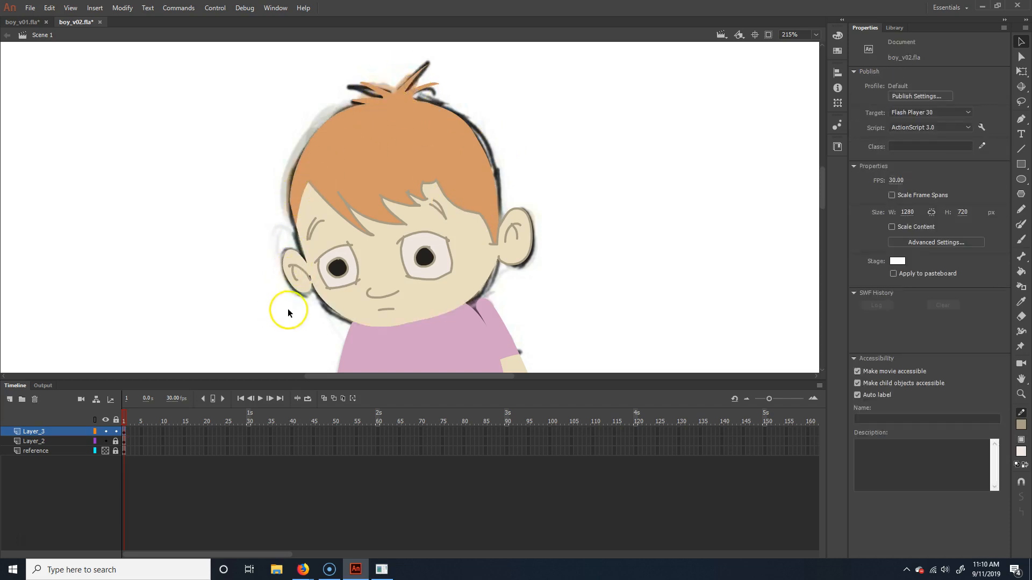
click(523, 263)
key(Delete)
Delete the outline strokes along the jagged fringe, keeping the hair and skin fills
click(485, 223)
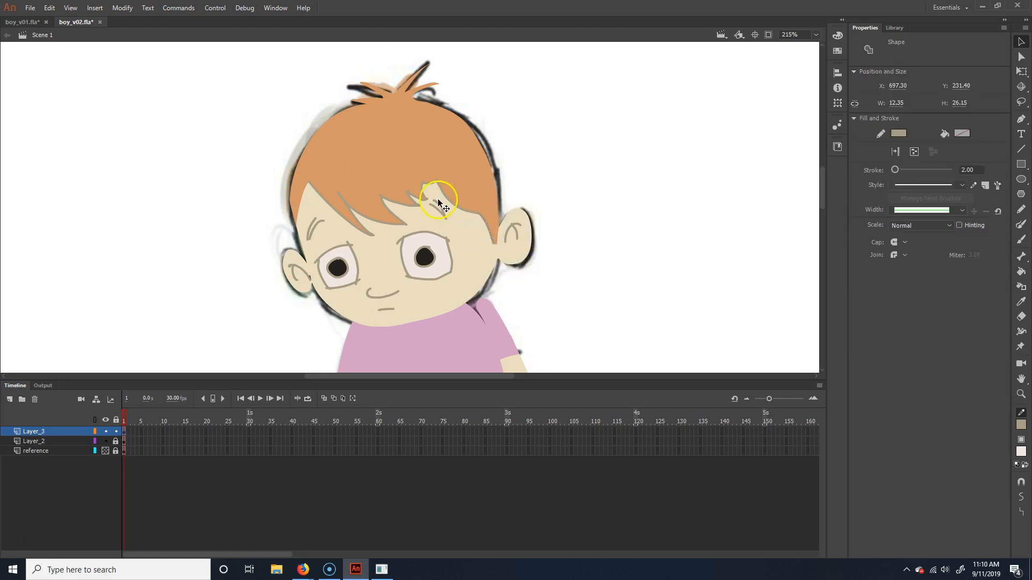
key(Delete)
click(485, 225)
key(Delete)
click(428, 183)
key(Delete)
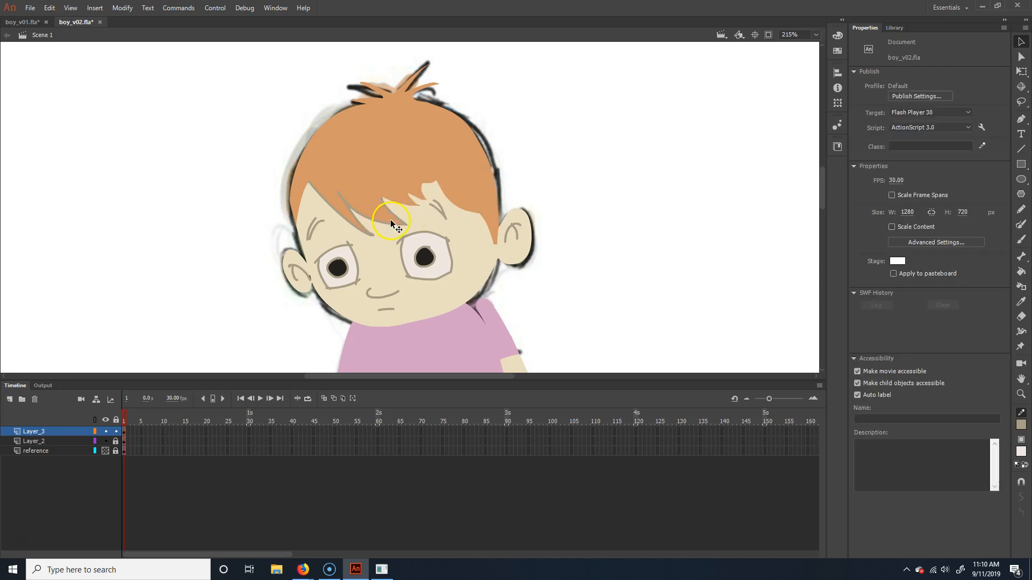
click(392, 223)
key(Delete)
Try deleting the outline around the larger eye
click(353, 285)
click(358, 289)
double_click(417, 277)
key(Delete)
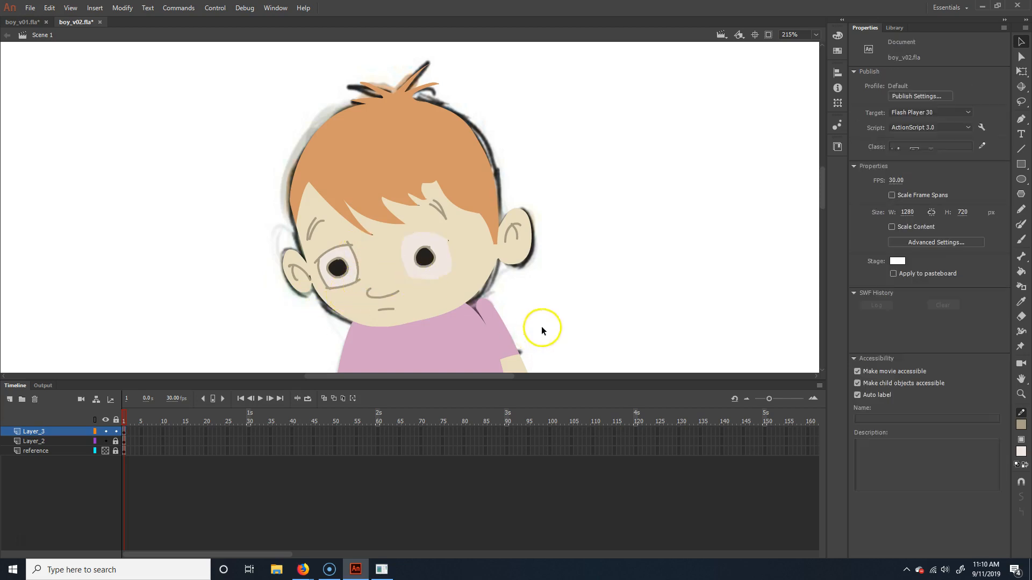
key(ctrl+z)
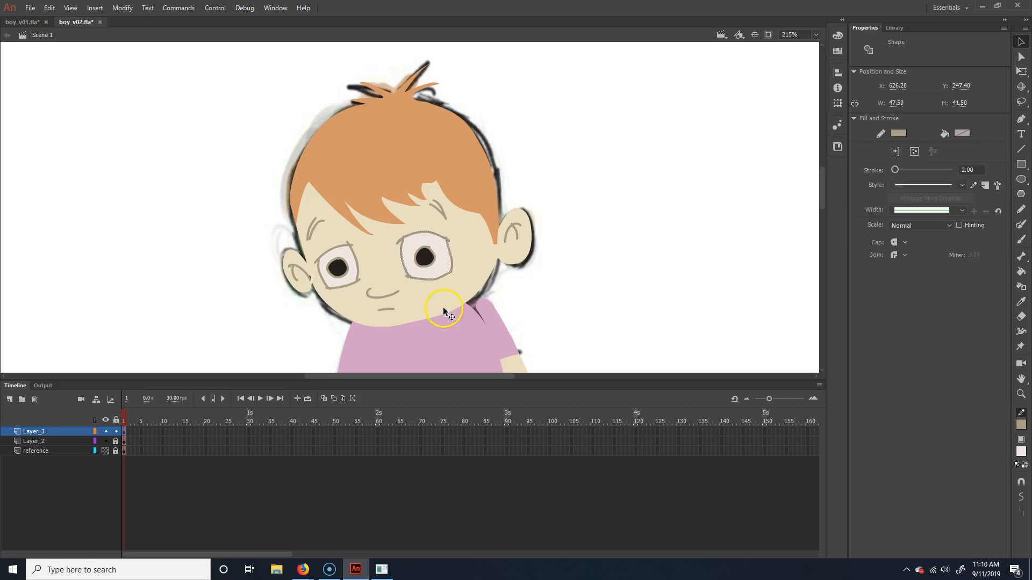
click(594, 258)
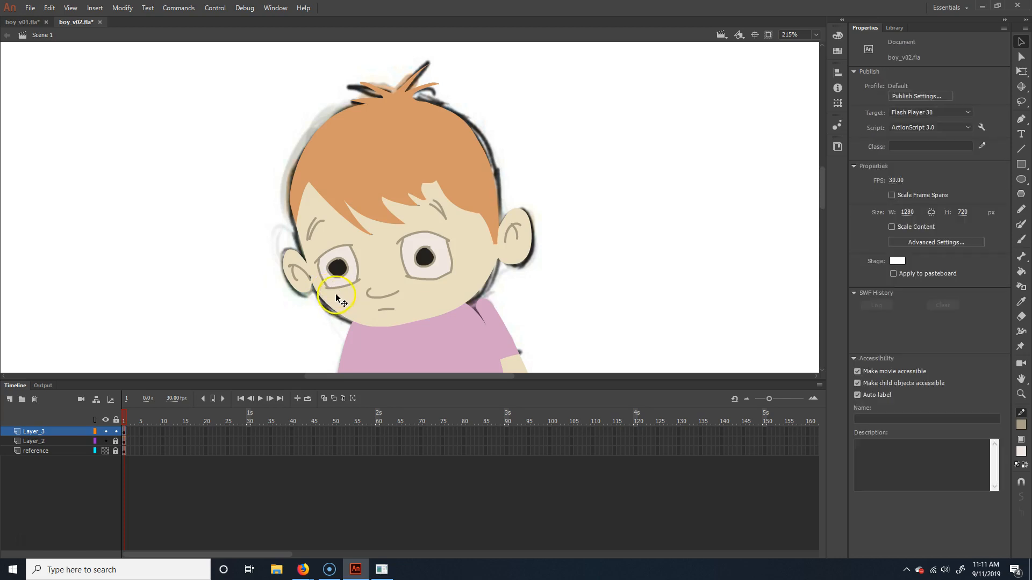
drag(340, 260, 340, 257)
click(343, 285)
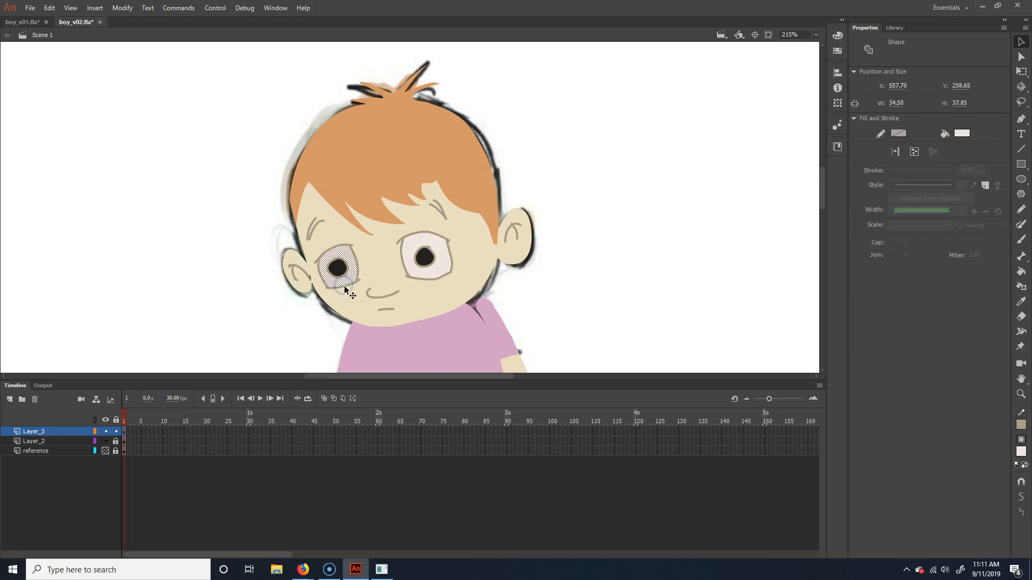
click(342, 288)
click(285, 335)
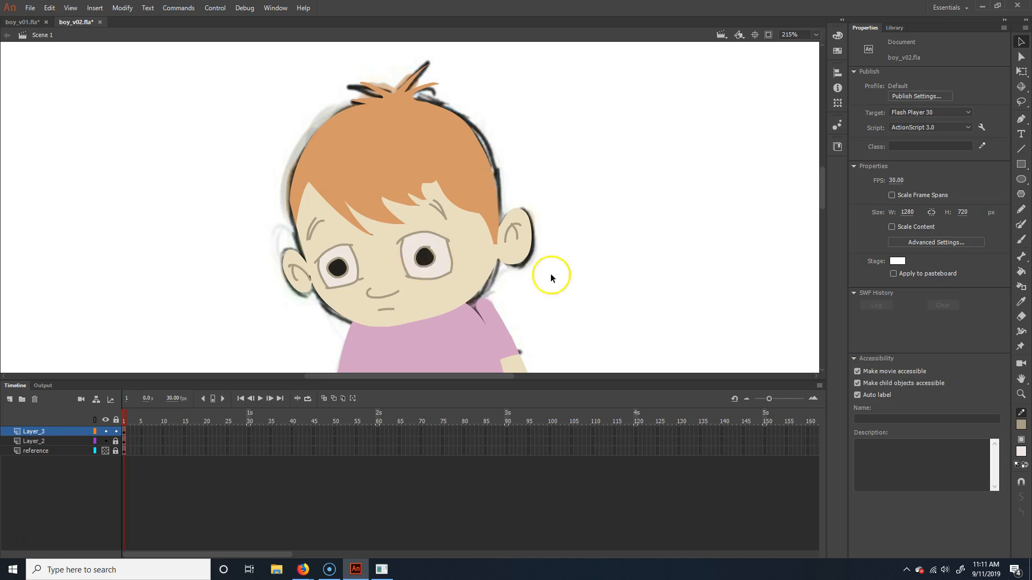
Select the larger eye's fill and outline and apply the Smooth command to the shape
click(436, 260)
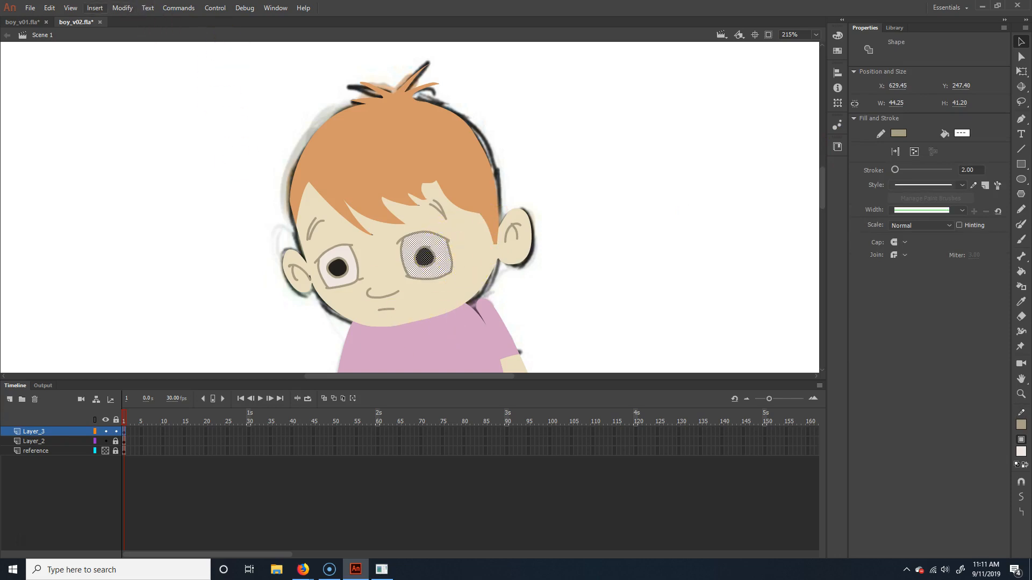
click(122, 8)
mouse_move(88, 14)
mouse_move(121, 8)
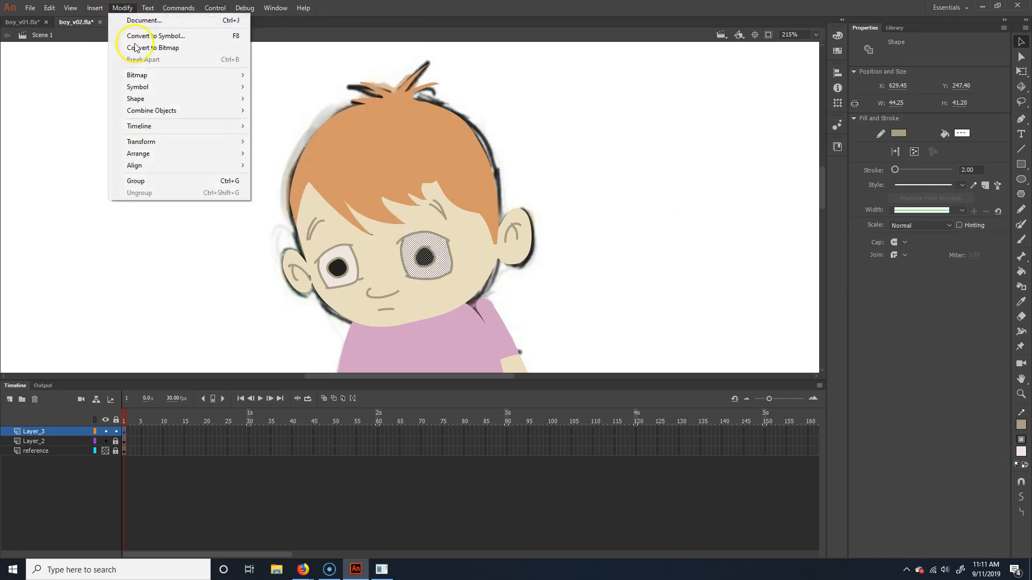
mouse_move(165, 102)
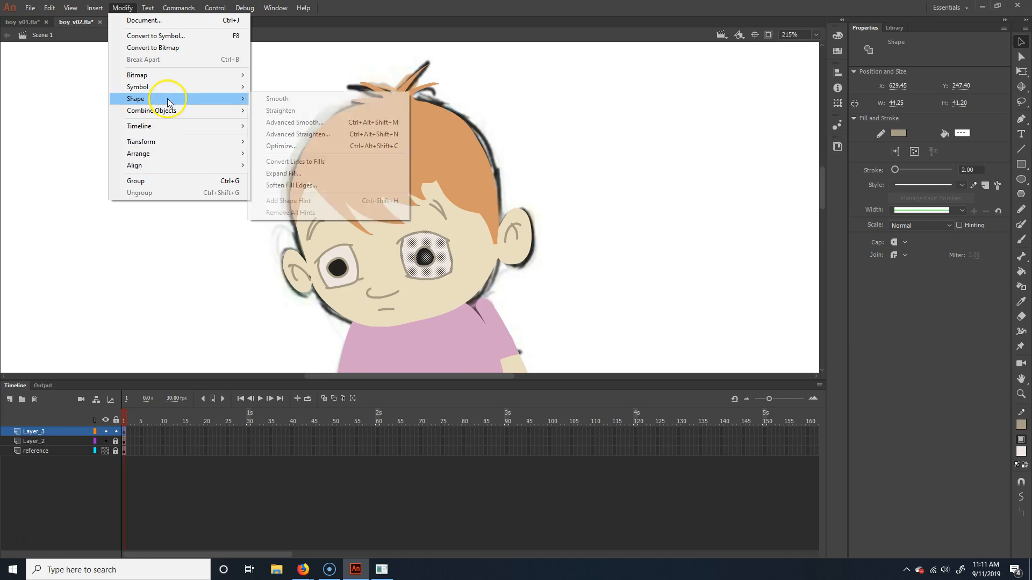
click(332, 99)
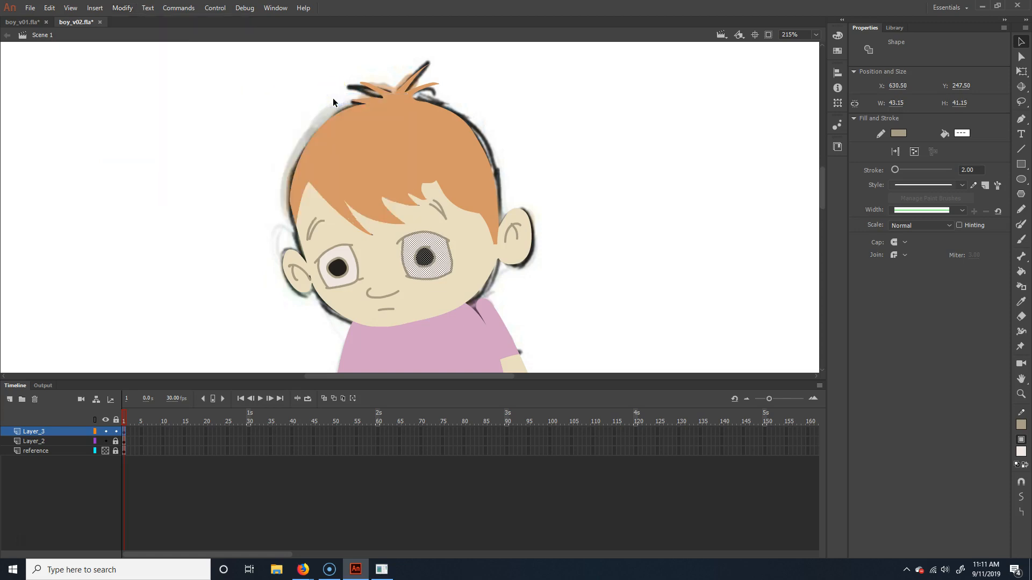
Try the Straighten command on the larger eye's shape
click(122, 8)
mouse_move(162, 100)
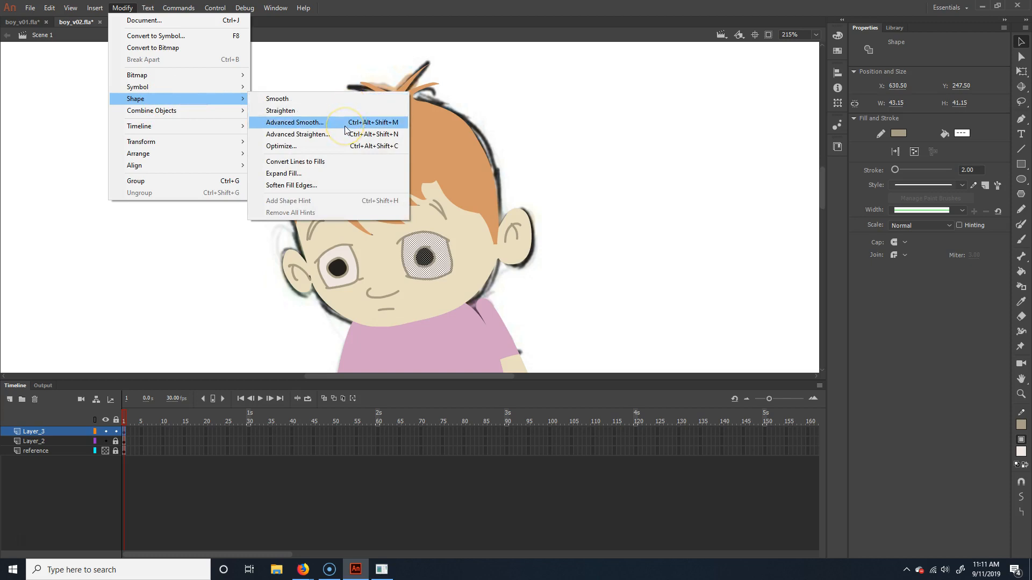
click(315, 112)
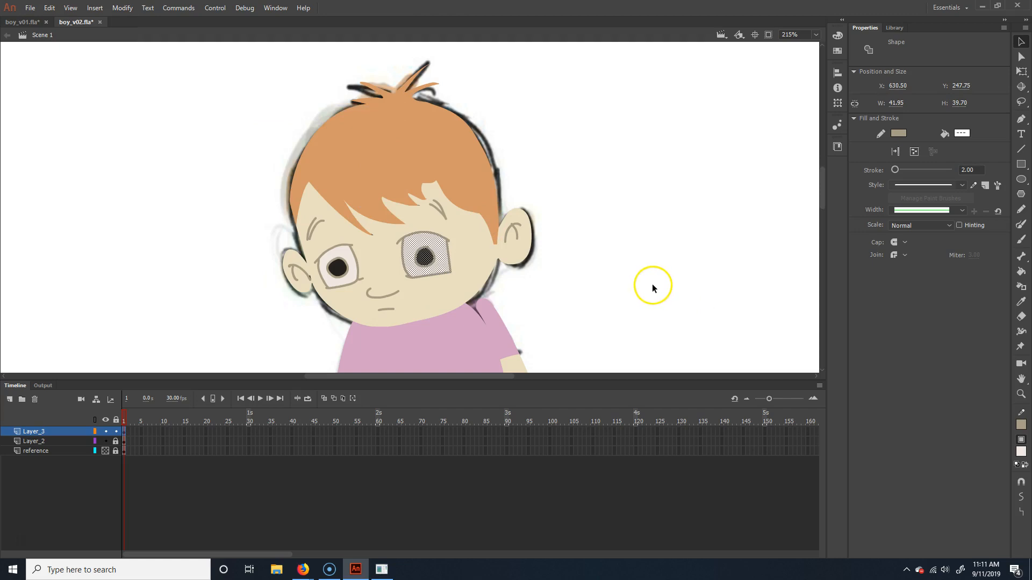
click(637, 286)
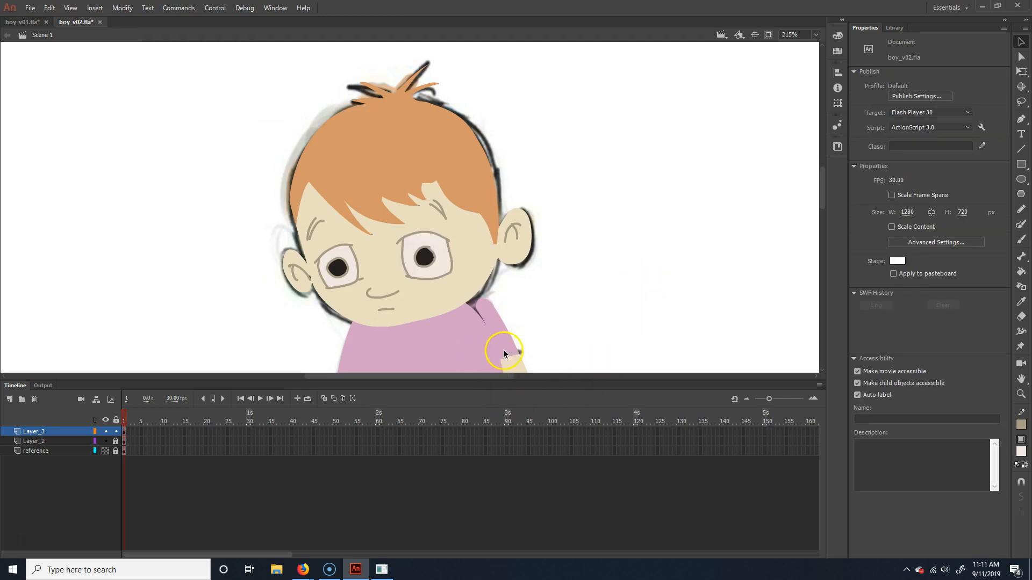
click(429, 246)
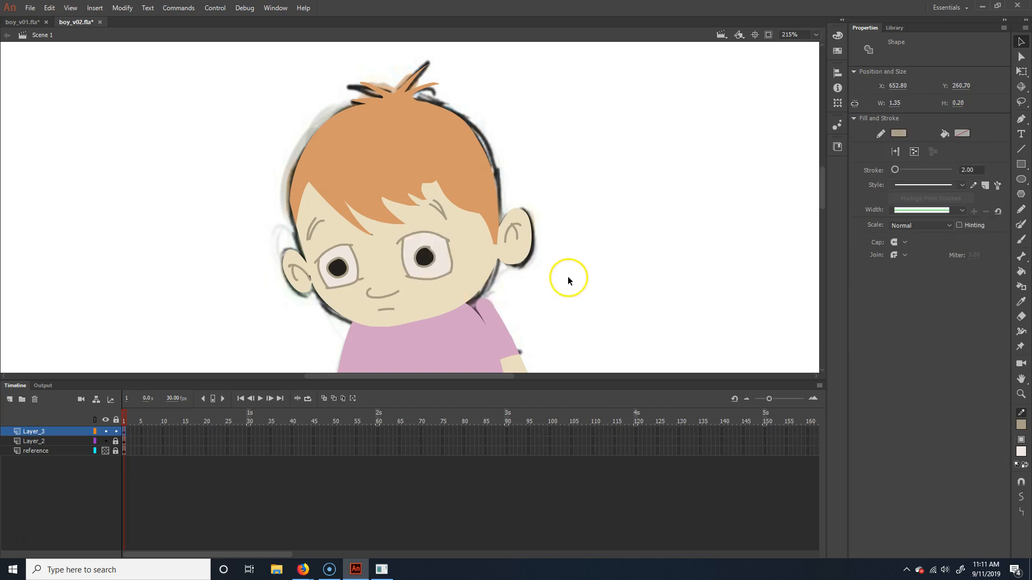
click(580, 269)
Select the whole head artwork with the Subselection tool to examine its anchor points
key(ctrl+minus)
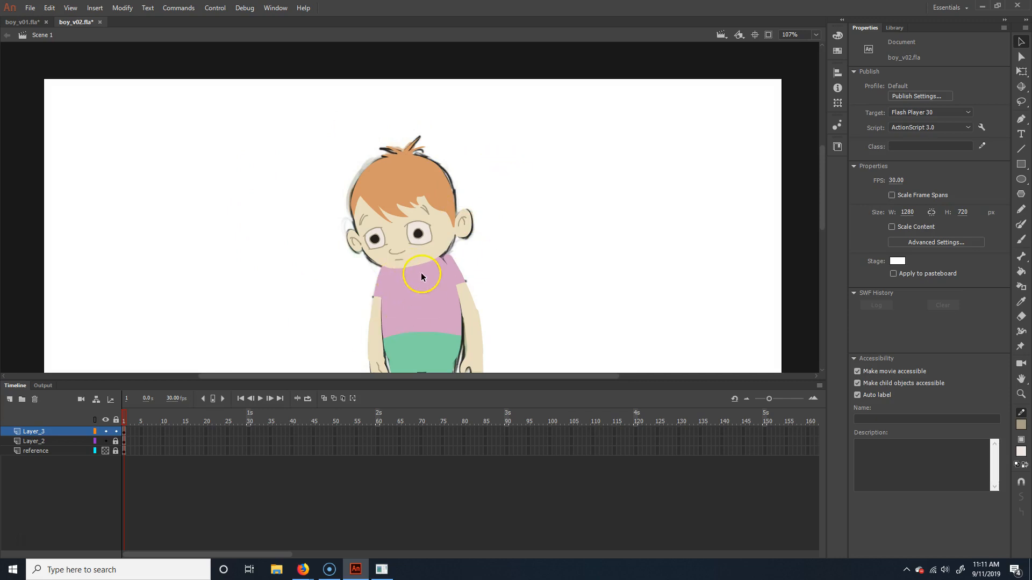
click(1019, 57)
drag(286, 309, 631, 86)
key(ctrl+equal)
key(ctrl+equal)
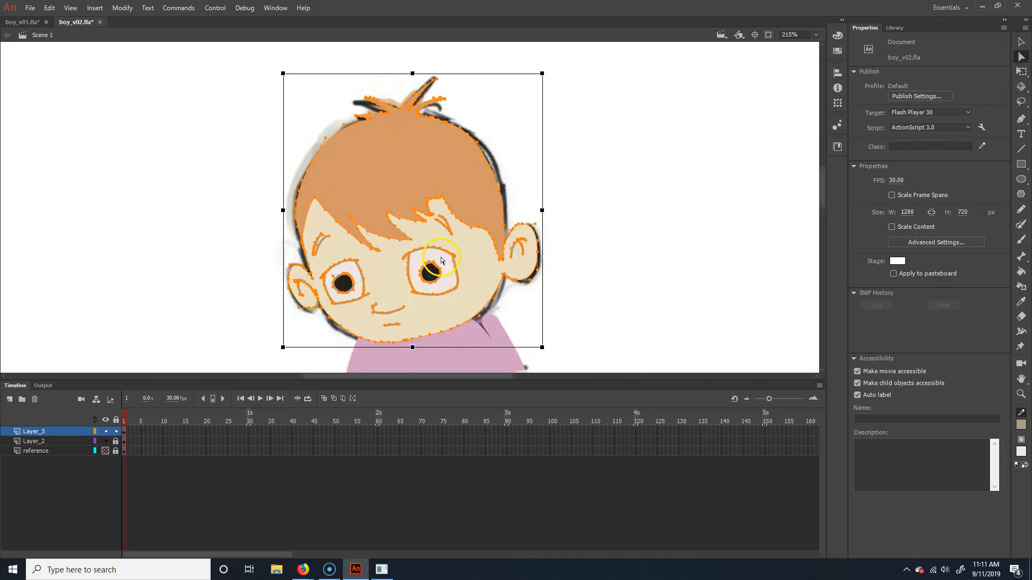
Delete the surplus anchor points along the lower edge of the chin, just above the shirt collar
drag(487, 321, 461, 93)
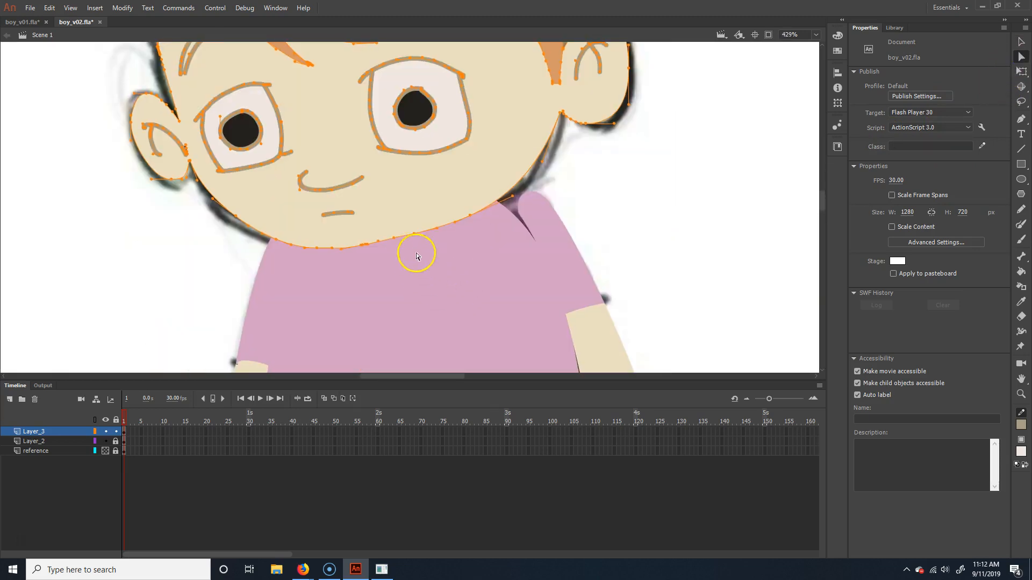
drag(397, 267, 440, 213)
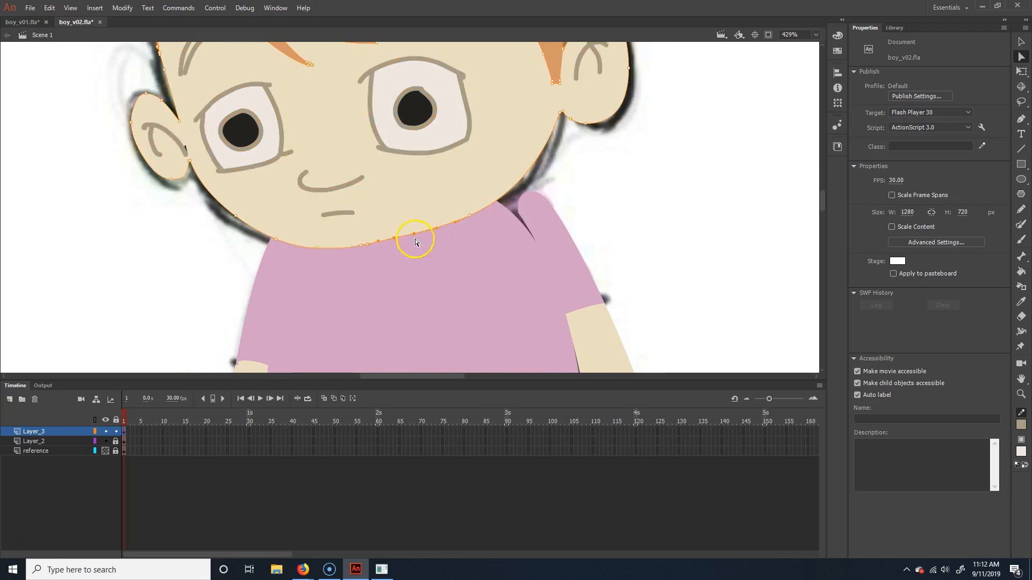
key(Delete)
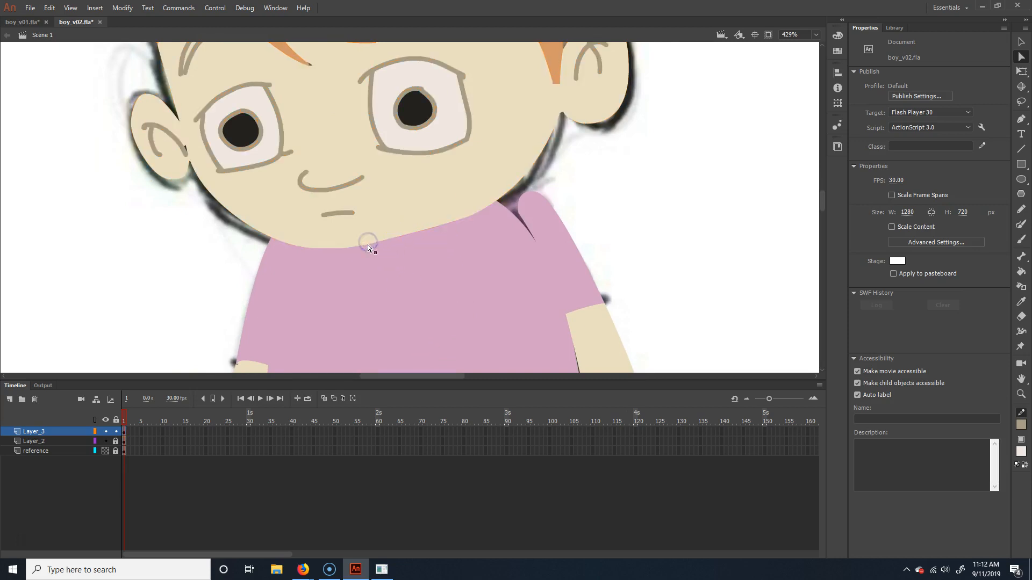
Smooth the jaw curve by adjusting the tangent handle of the anchor point beside the chin, leaving the artwork deselected
click(471, 216)
drag(455, 222, 425, 235)
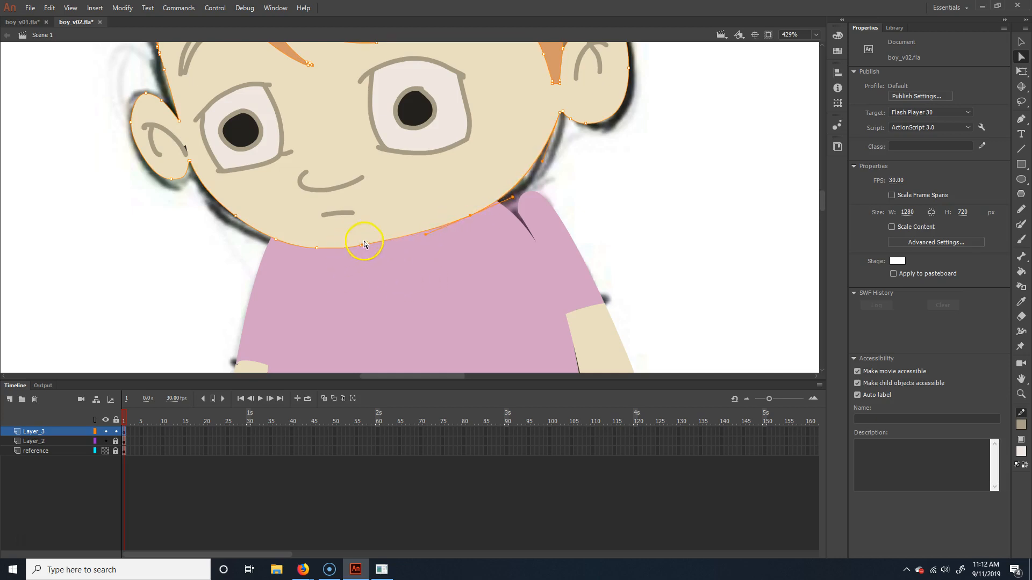
key(ctrl+minus)
key(ctrl+minus)
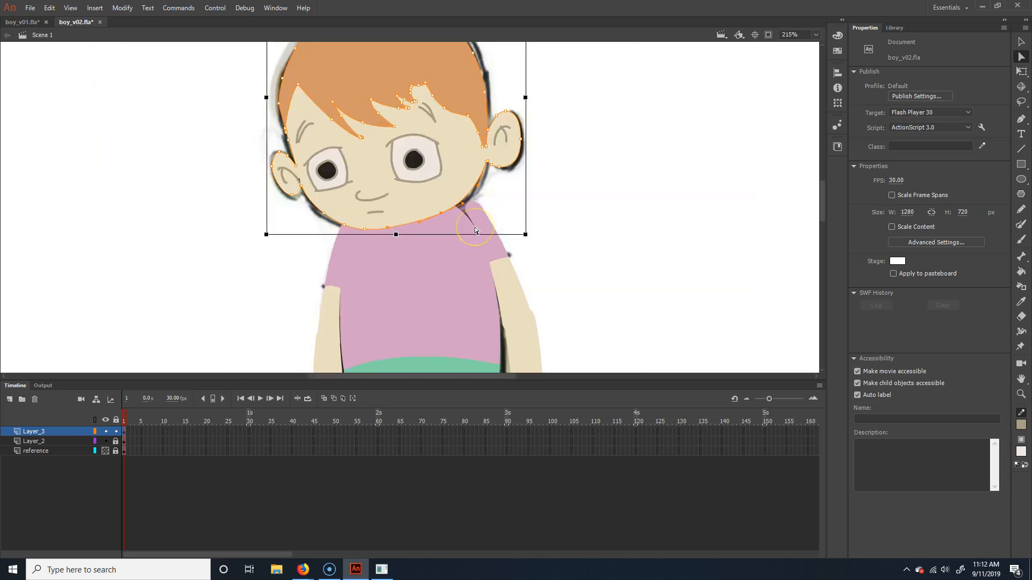
click(521, 306)
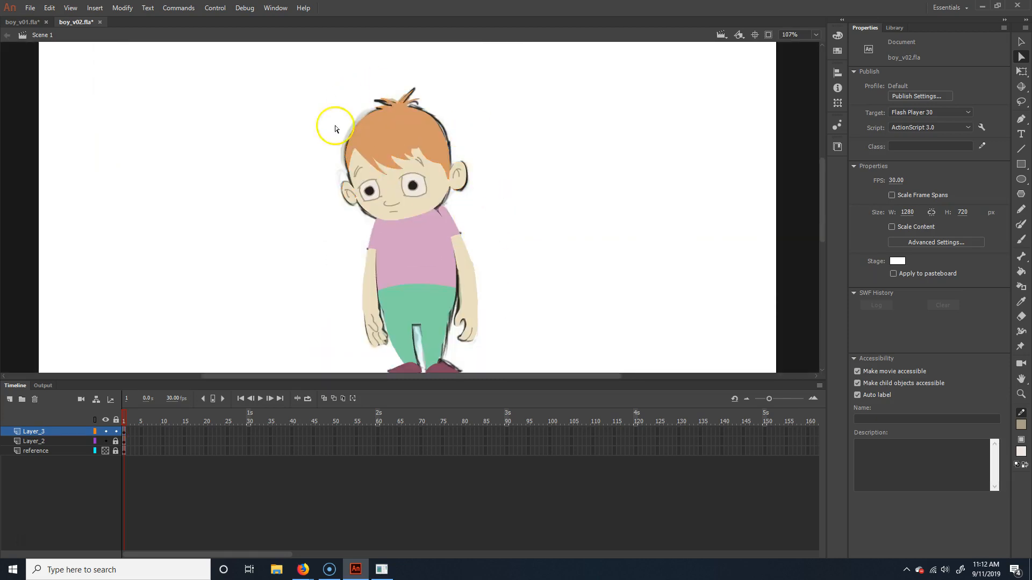
Select the whole head artwork and convert it to a symbol named boy_head_mc, leaving nothing selected
click(1020, 42)
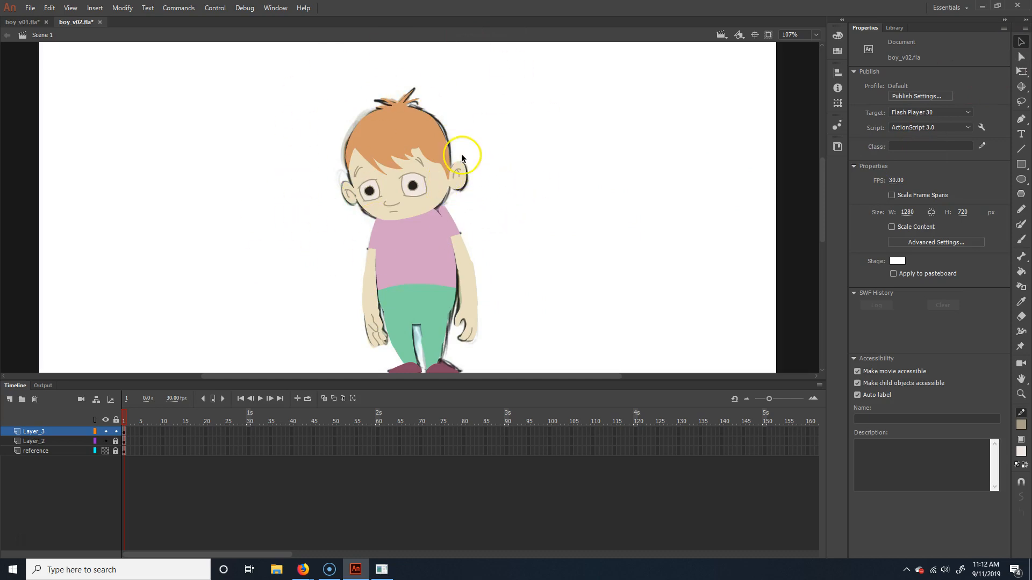
drag(271, 277, 582, 42)
key(ctrl+c)
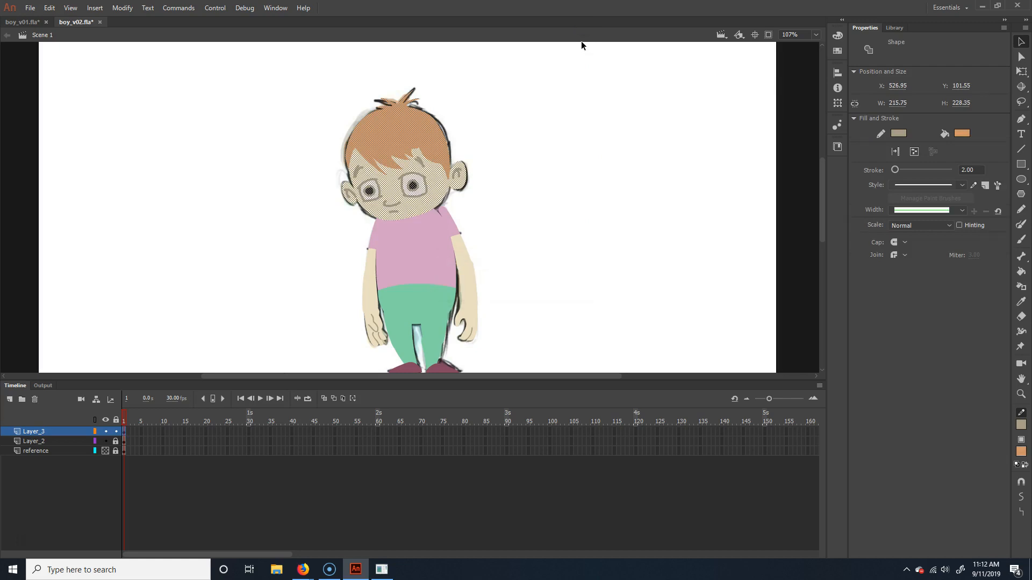
key(F8)
text(boy_head_mc)
key(Return)
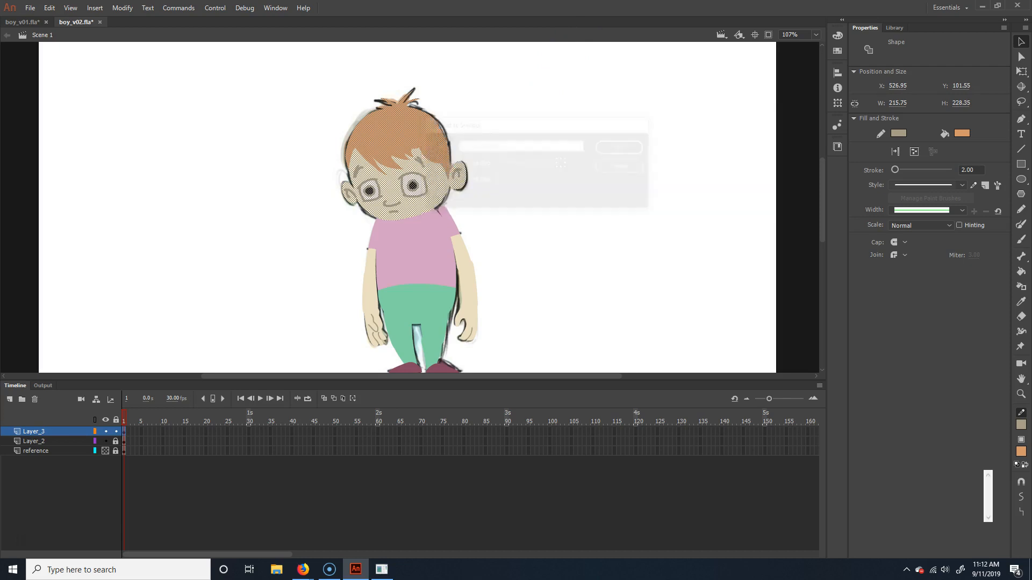
click(530, 171)
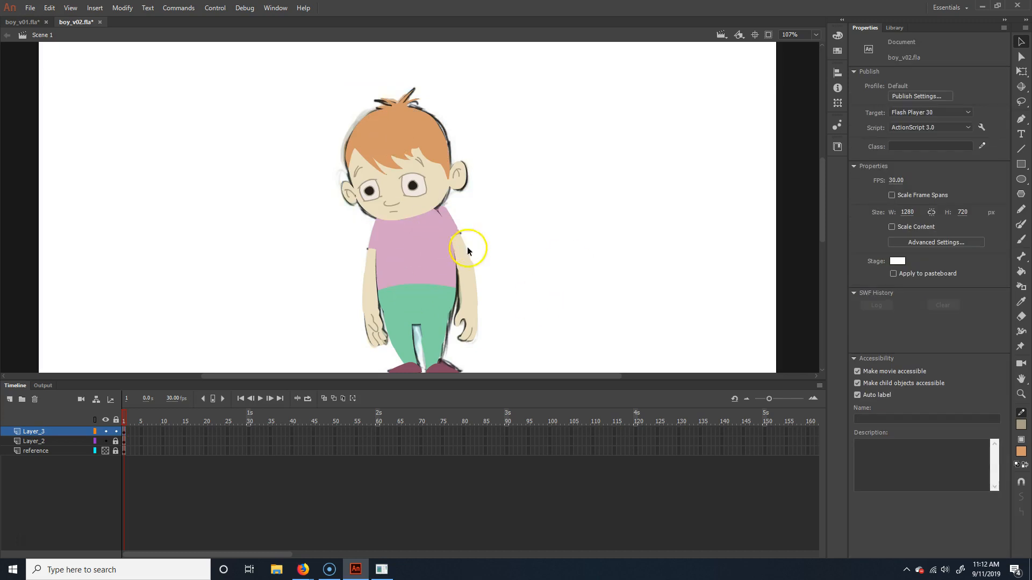
drag(553, 321, 534, 271)
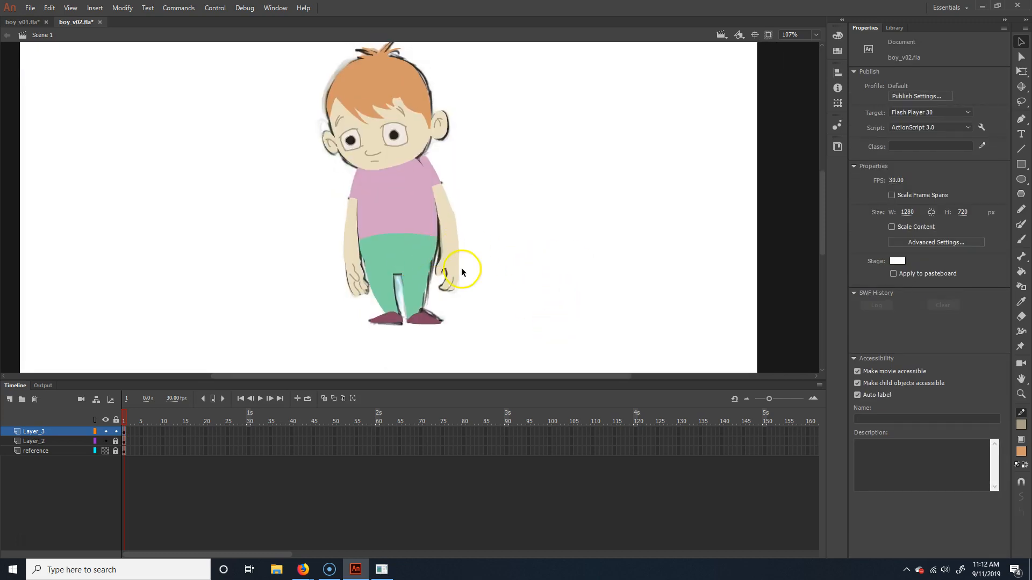